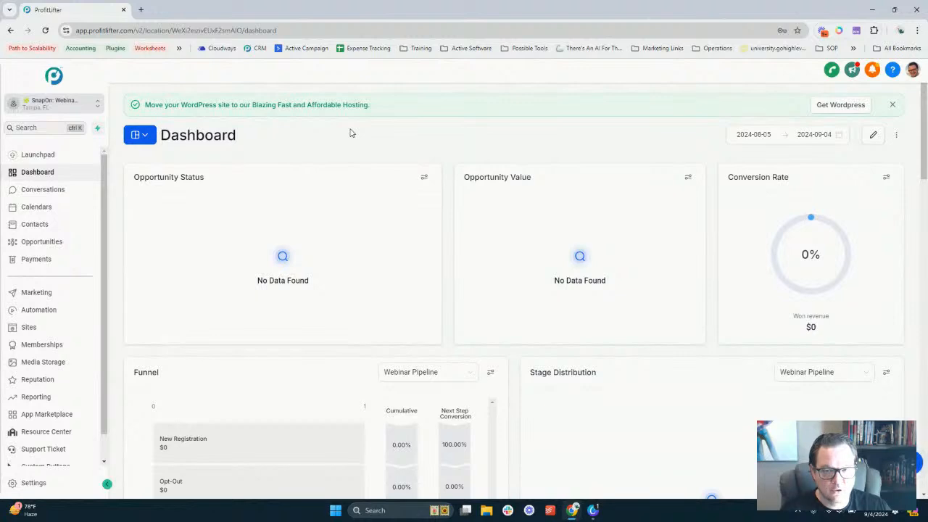
# Open the Webinar Funnel from the Sites funnel list to see its five steps
pyautogui.click(36, 328)
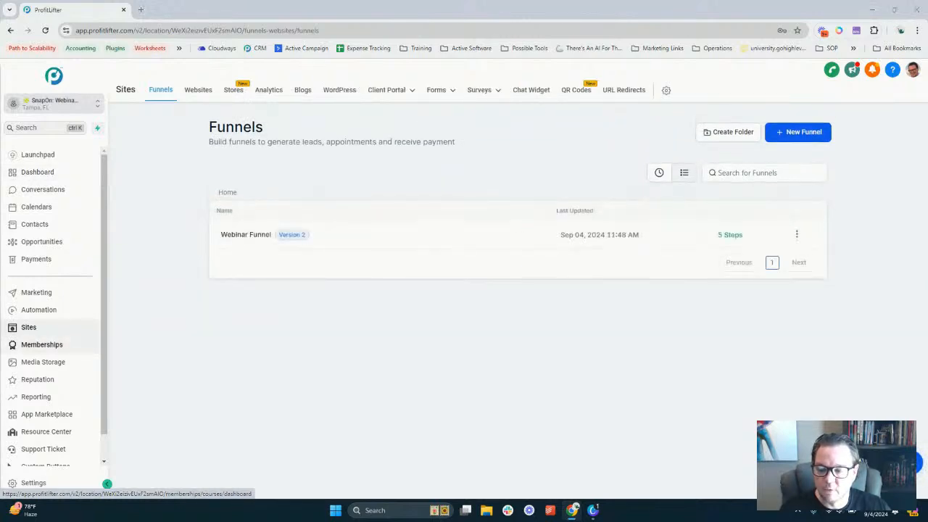
pyautogui.moveTo(4, 330)
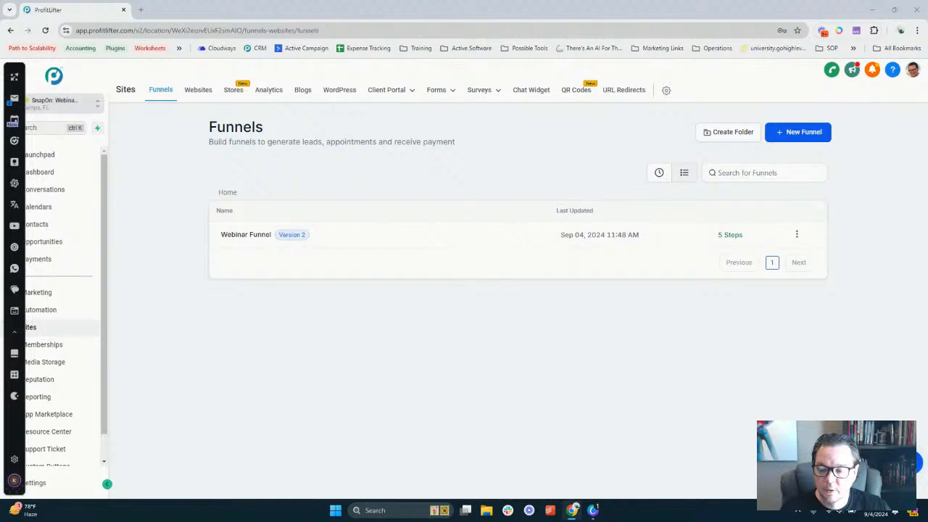
pyautogui.click(244, 241)
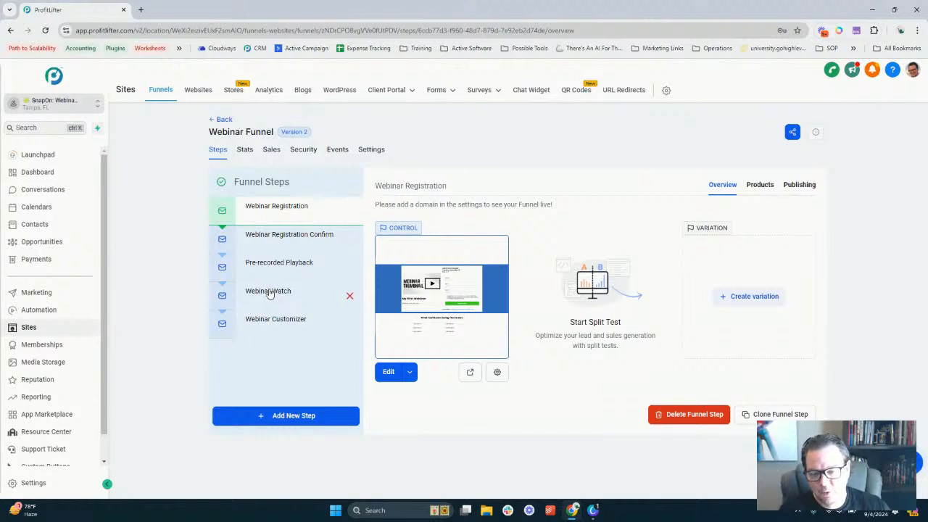
# Review Registration, Confirm, Customizer, Pre-recorded Playback and Watch steps, ending on Webinar Watch
pyautogui.click(283, 241)
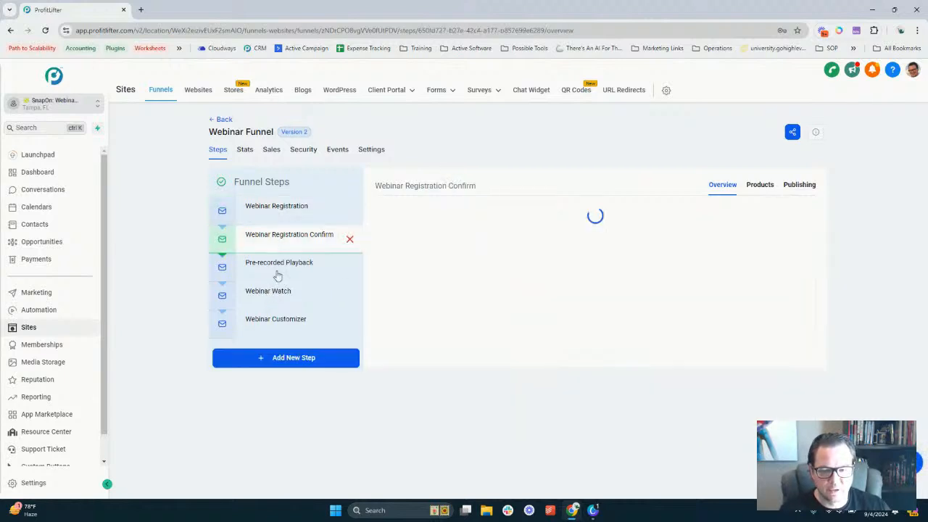
pyautogui.click(277, 326)
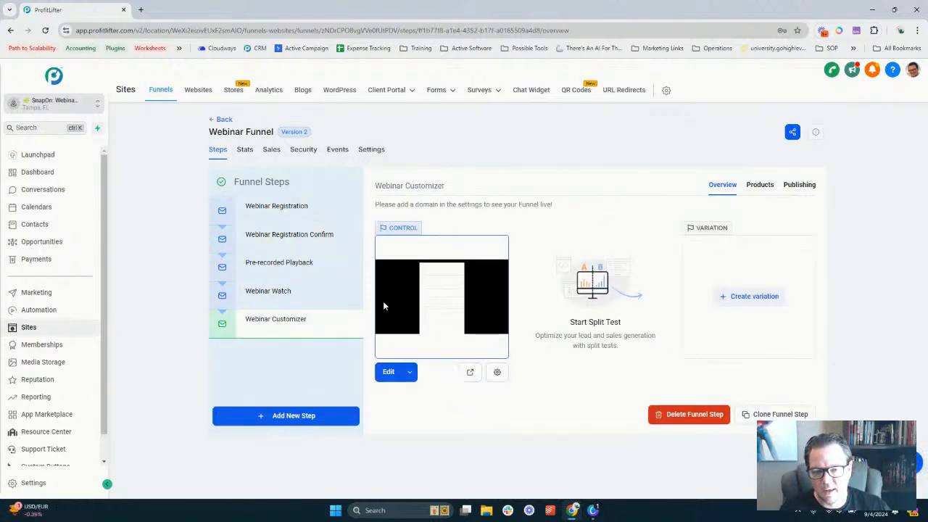
pyautogui.click(283, 293)
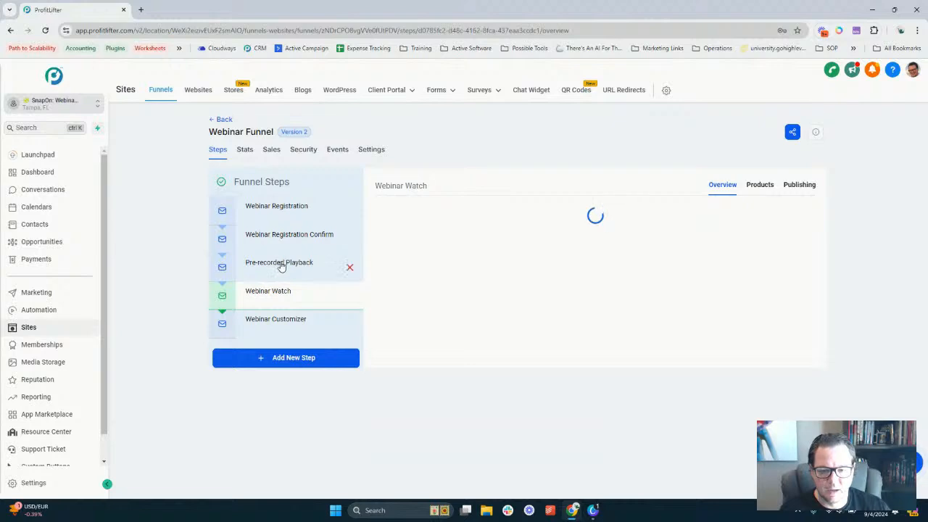
pyautogui.click(281, 265)
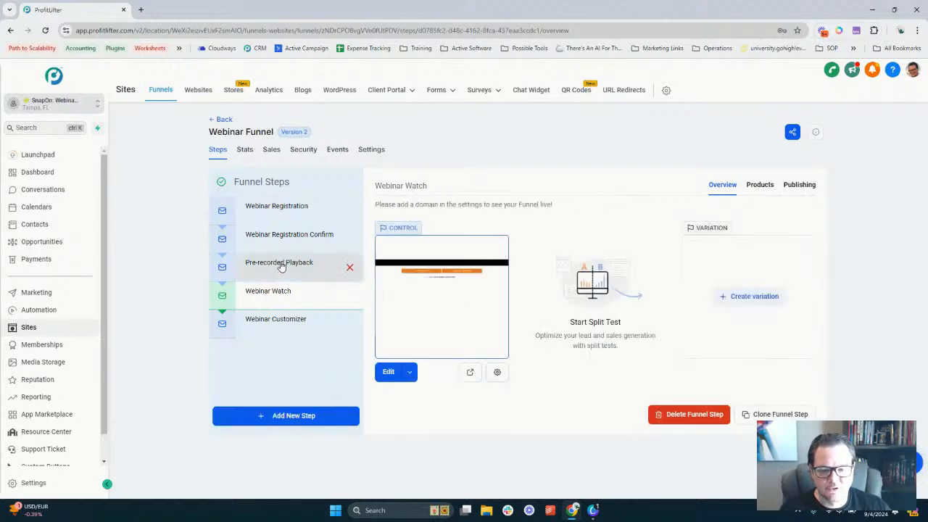
pyautogui.click(269, 242)
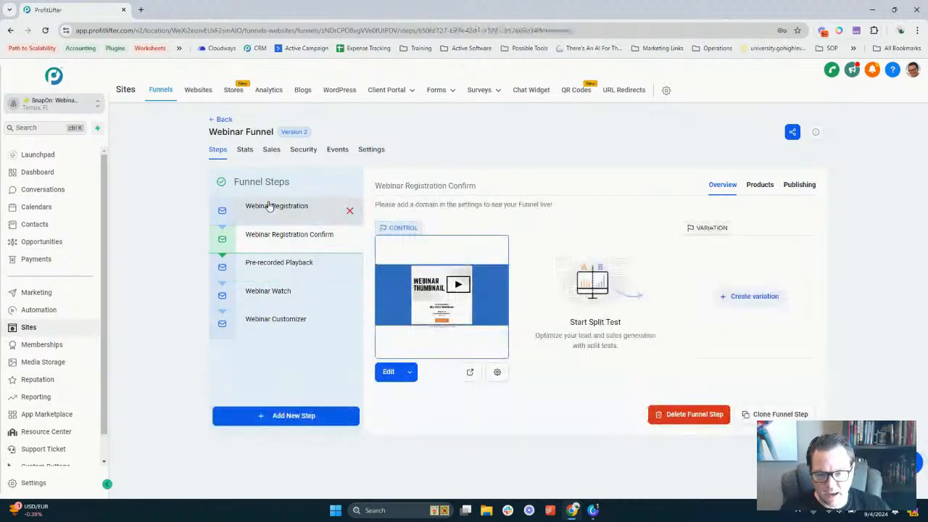
pyautogui.click(269, 206)
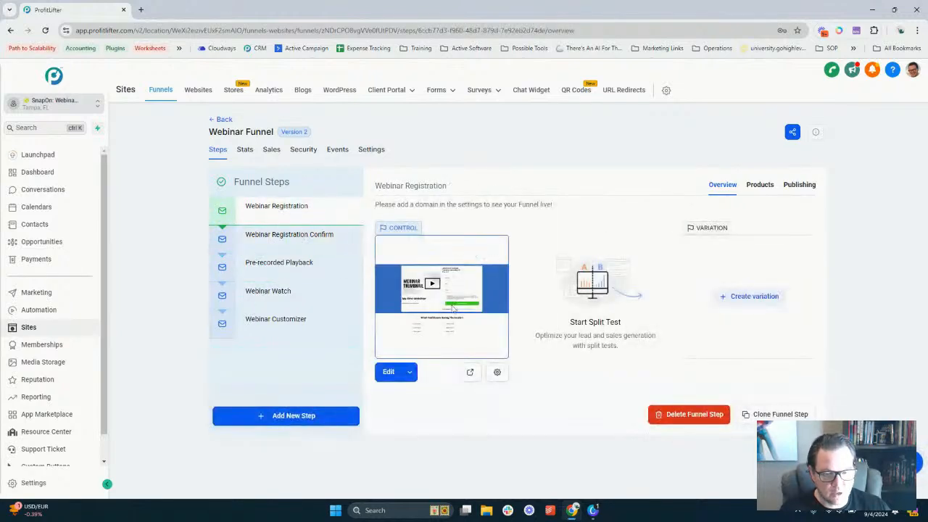
pyautogui.click(272, 243)
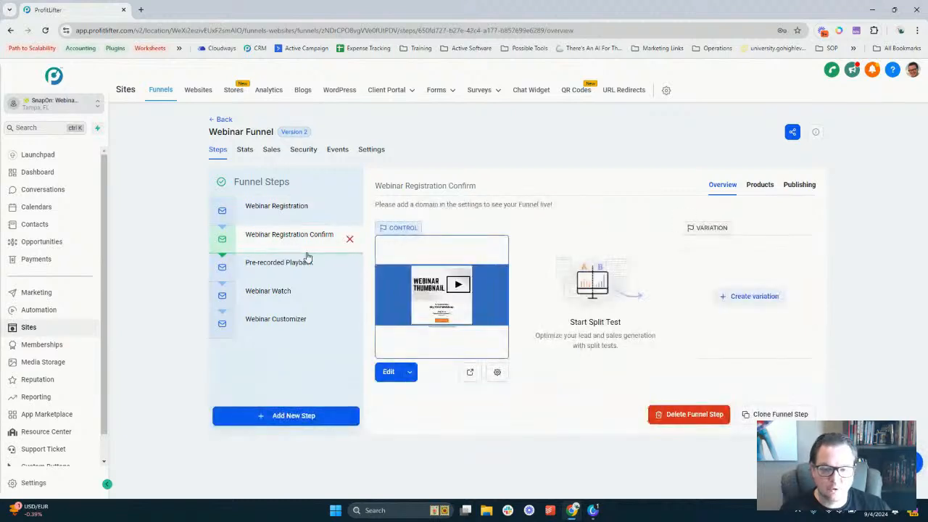
pyautogui.click(267, 265)
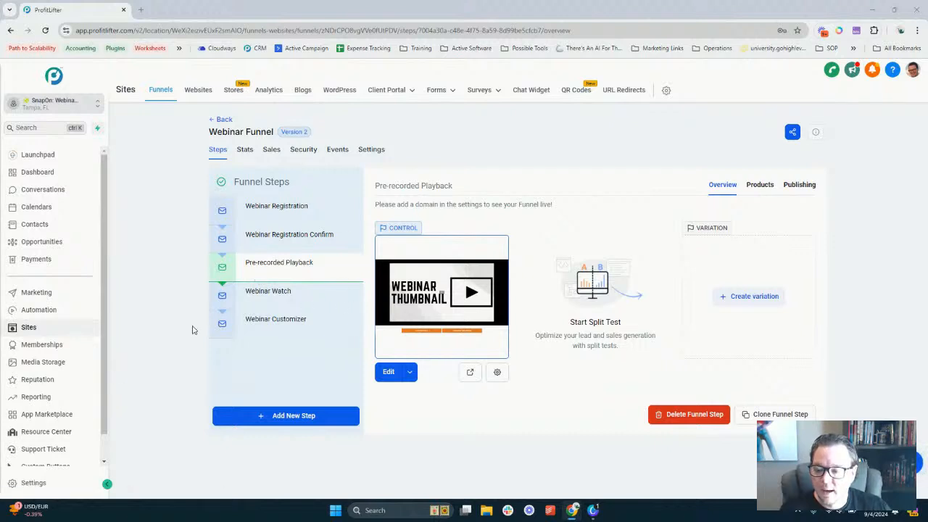
pyautogui.click(292, 301)
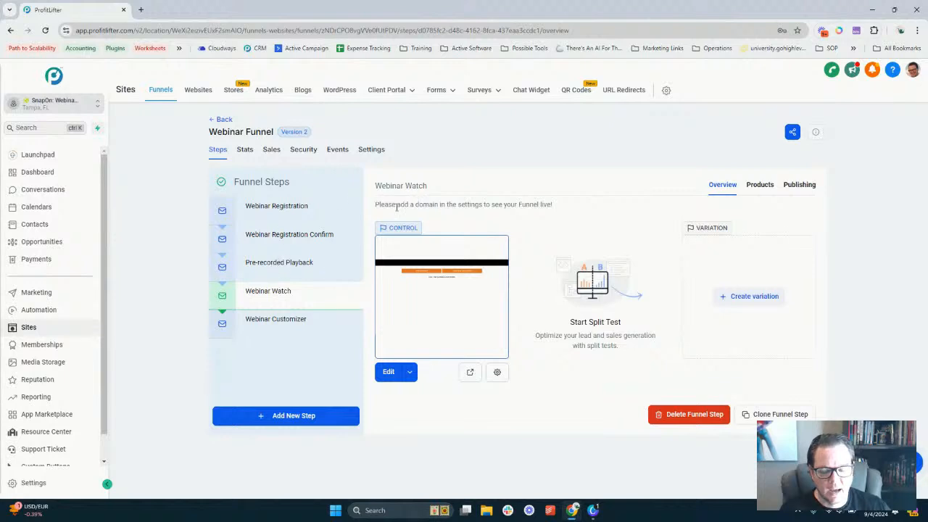
# Move Webinar Watch above Pre-recorded Playback, then preview and close the Webinar Customizer form
pyautogui.moveTo(270, 303); pyautogui.dragTo(272, 269)
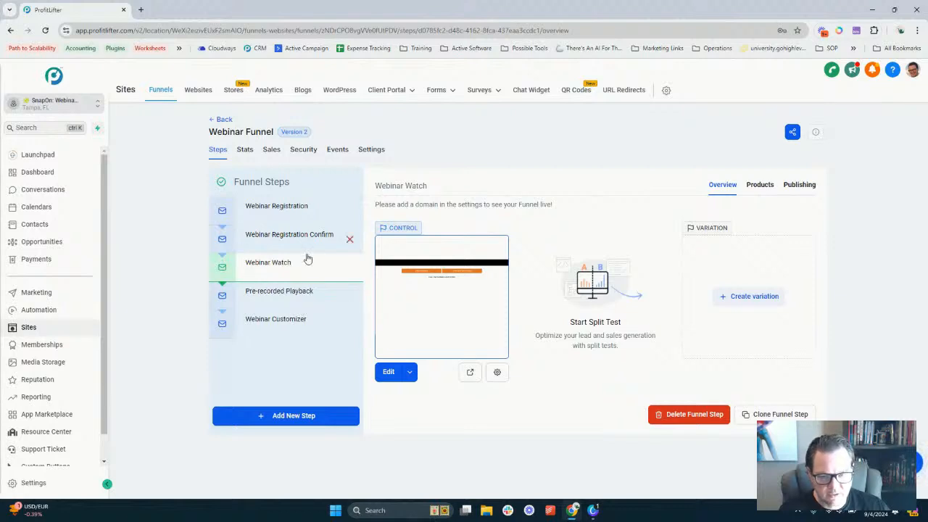
pyautogui.click(276, 332)
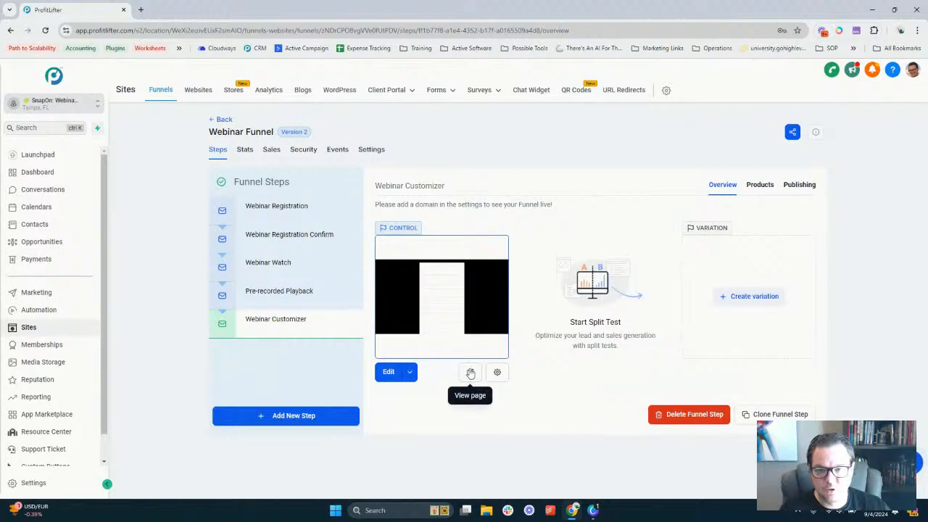
pyautogui.click(469, 373)
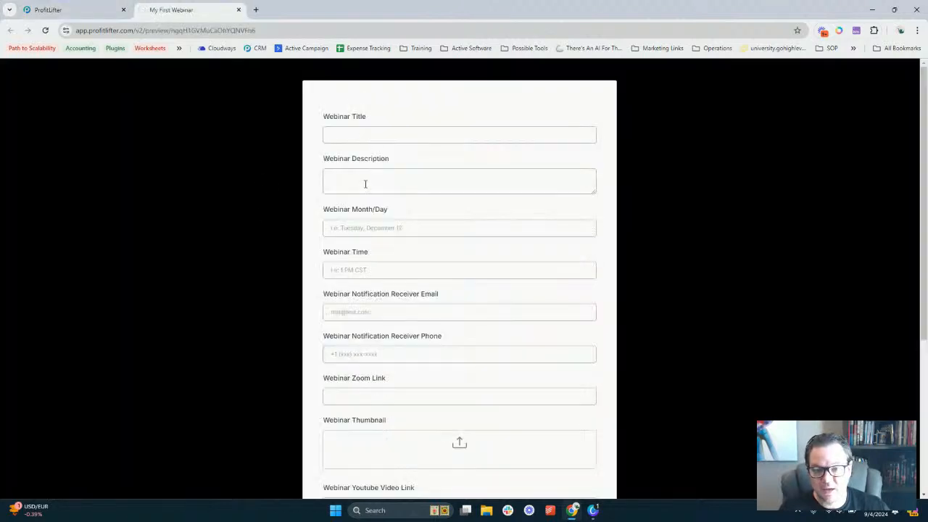
pyautogui.scroll(-4, 382, 230)
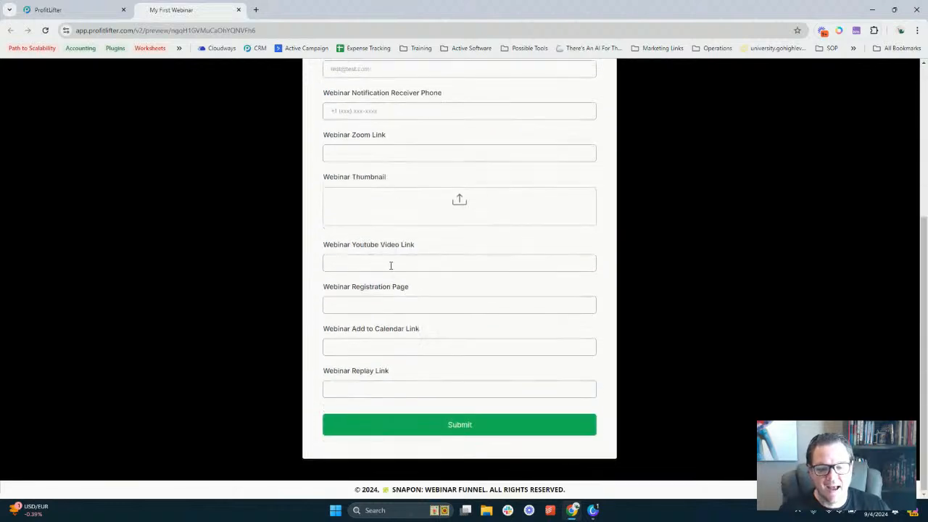
pyautogui.scroll(4, 379, 300)
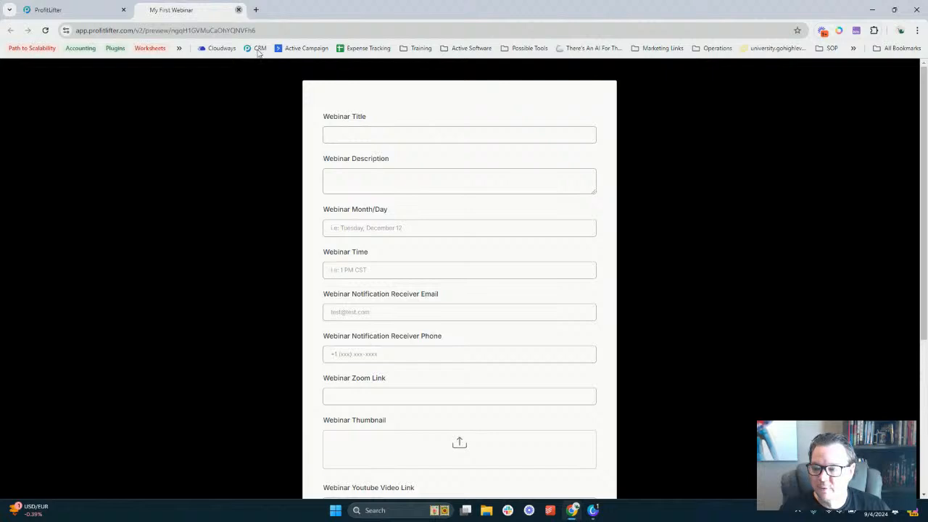
pyautogui.click(238, 11)
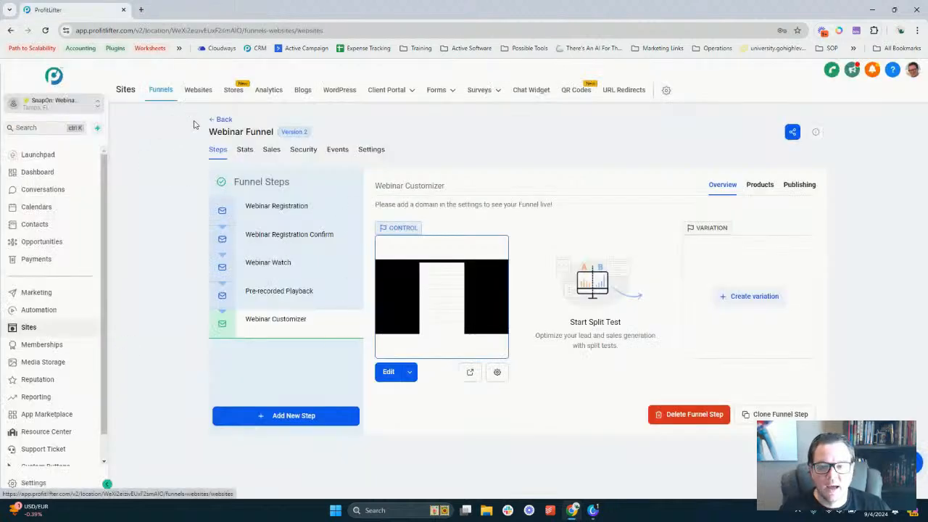
# Open the Webinar Confirmation + Reminder workflow in the SnapOn: Webinar Funnel folder
pyautogui.click(193, 125)
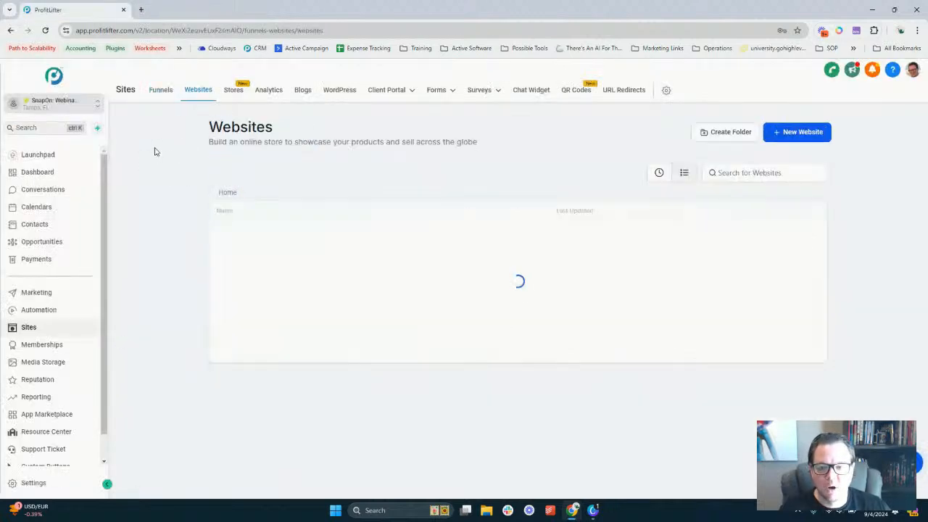
pyautogui.click(163, 91)
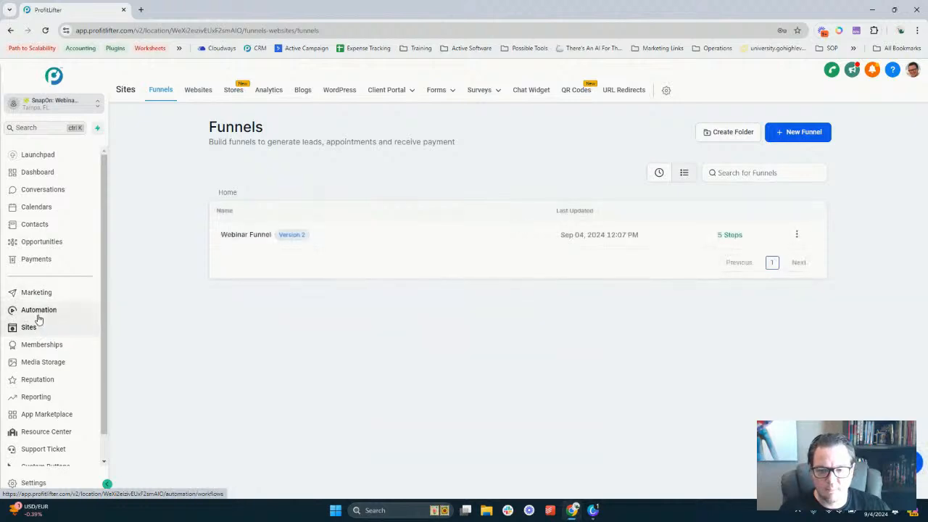
pyautogui.click(39, 319)
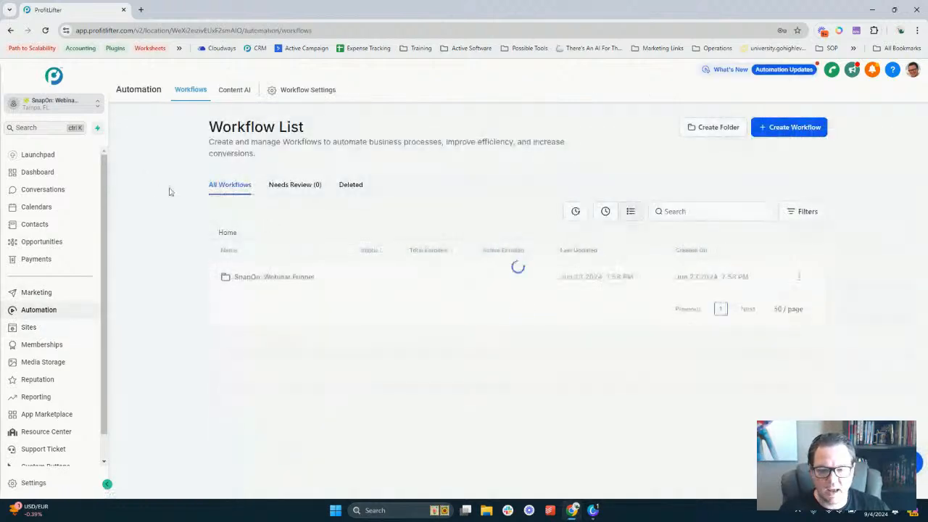
pyautogui.click(290, 277)
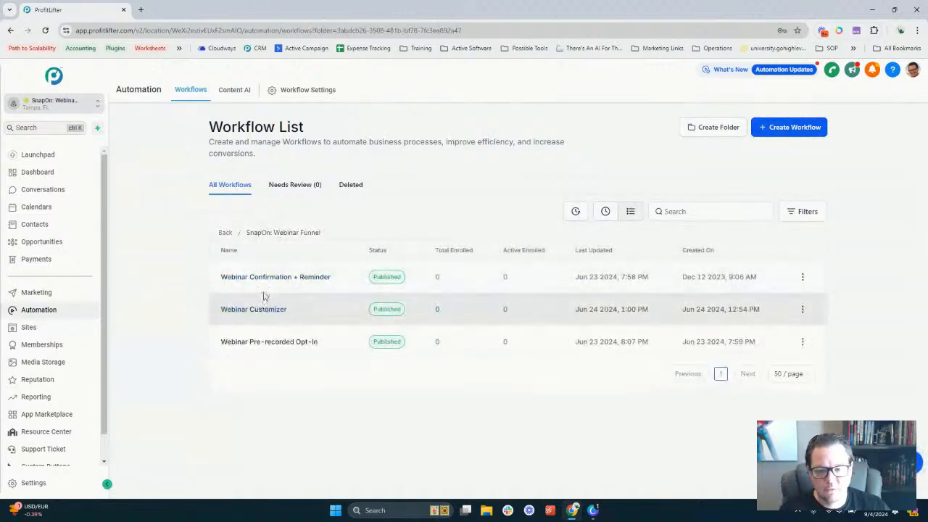
pyautogui.click(270, 279)
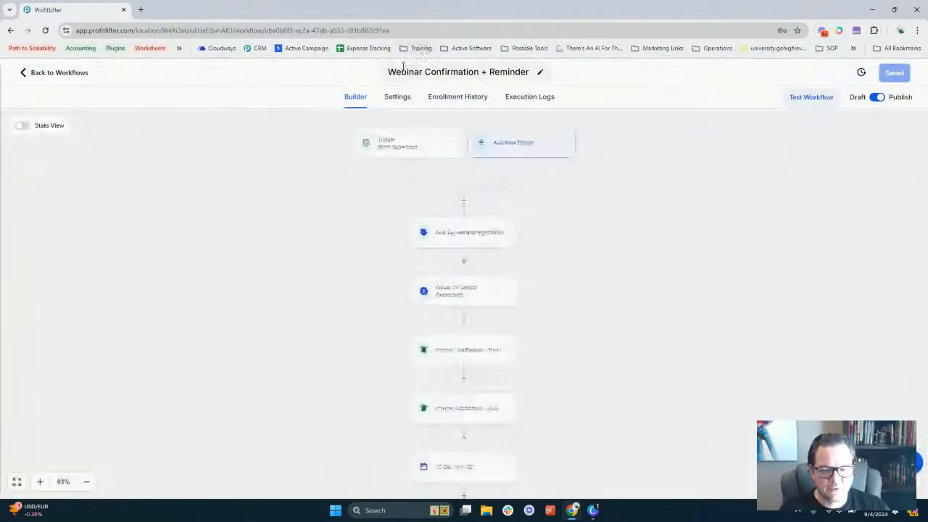
# Inspect the Form Submitted trigger and Create Or Update Opportunity action, then return to Workflows
pyautogui.click(400, 144)
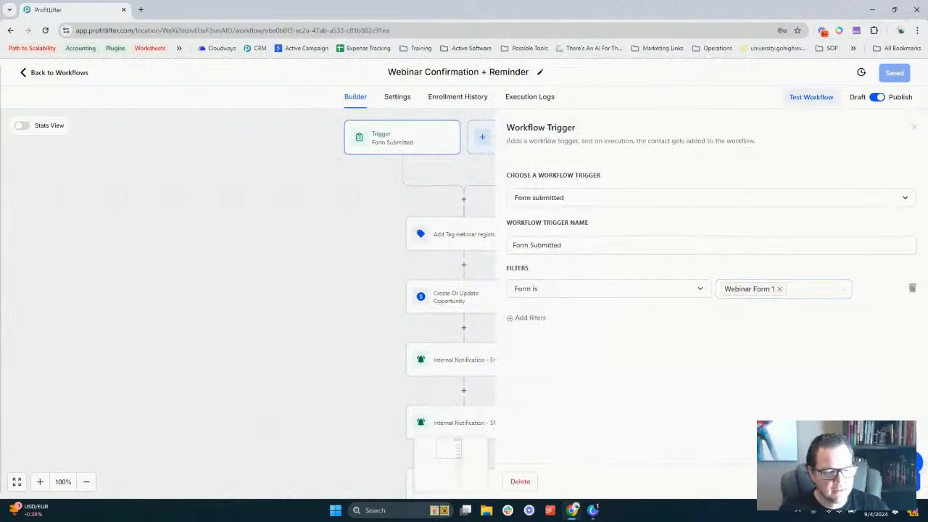
pyautogui.click(832, 481)
pyautogui.click(463, 306)
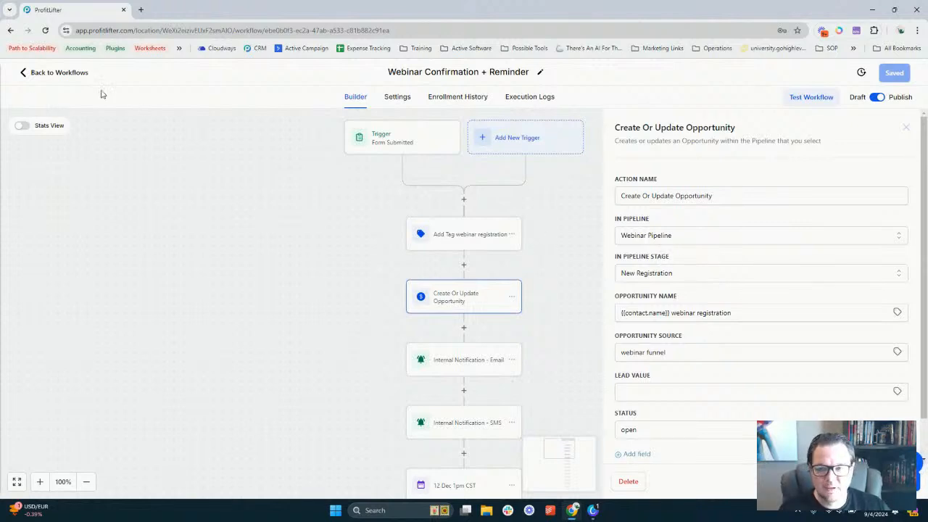
pyautogui.click(72, 76)
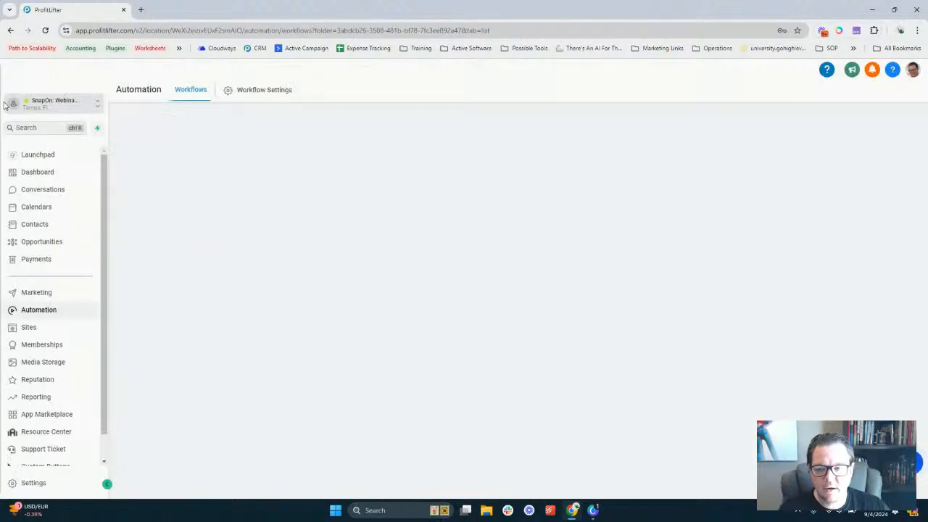
# Put Opportunities in a new first tab and the Webinar Confirmation + Reminder builder second
pyautogui.rightClick(59, 239)
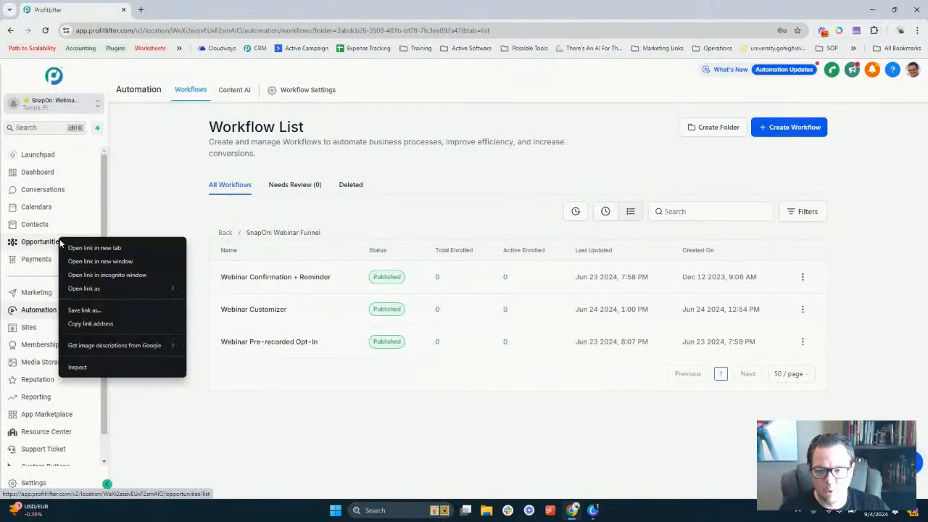
pyautogui.click(99, 246)
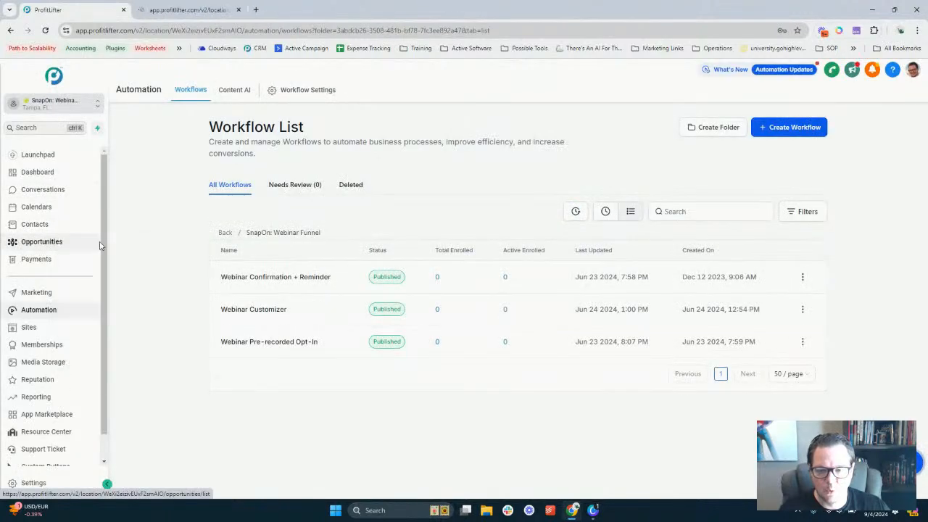
pyautogui.click(263, 281)
pyautogui.moveTo(191, 9); pyautogui.dragTo(76, 4)
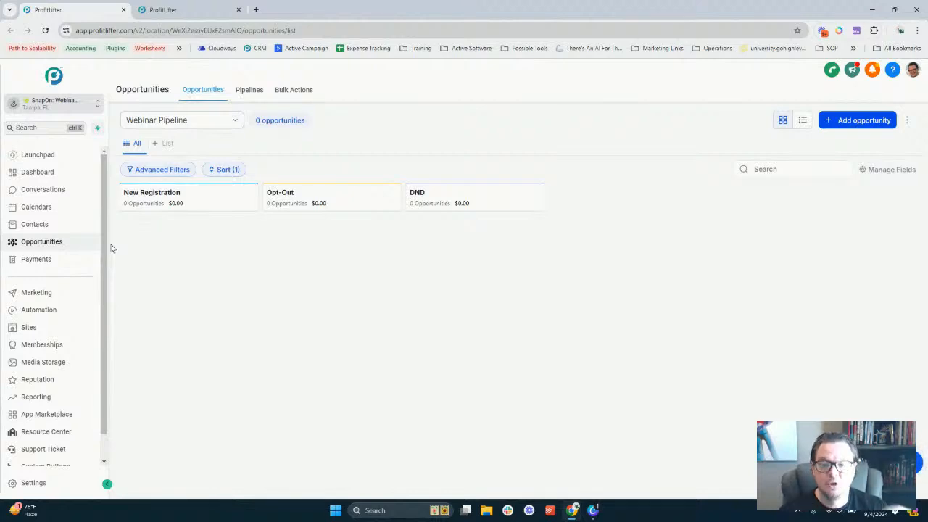
pyautogui.click(185, 9)
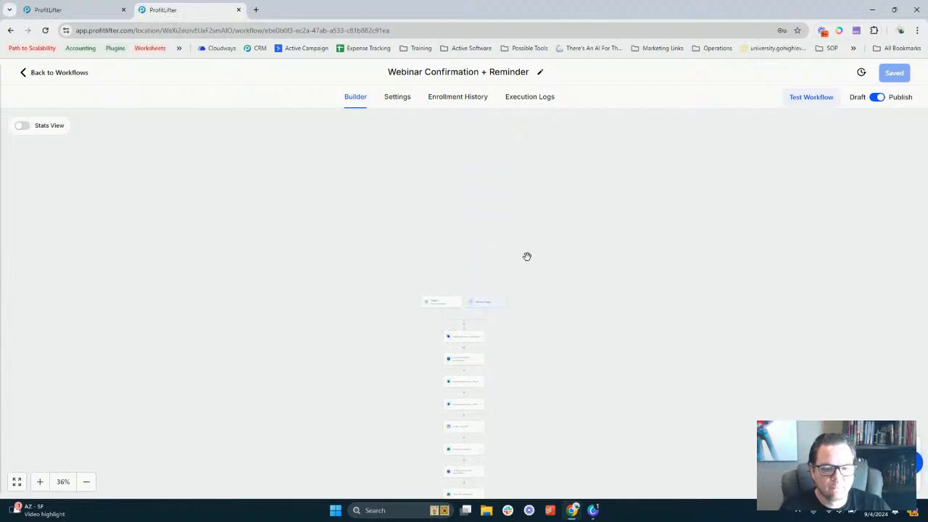
# Confirm the opportunity step keeps Webinar Pipeline, then open the Add Tag webinar registration step
pyautogui.click(40, 482)
pyautogui.click(40, 482)
pyautogui.click(40, 482)
pyautogui.scroll(3, 265, 339)
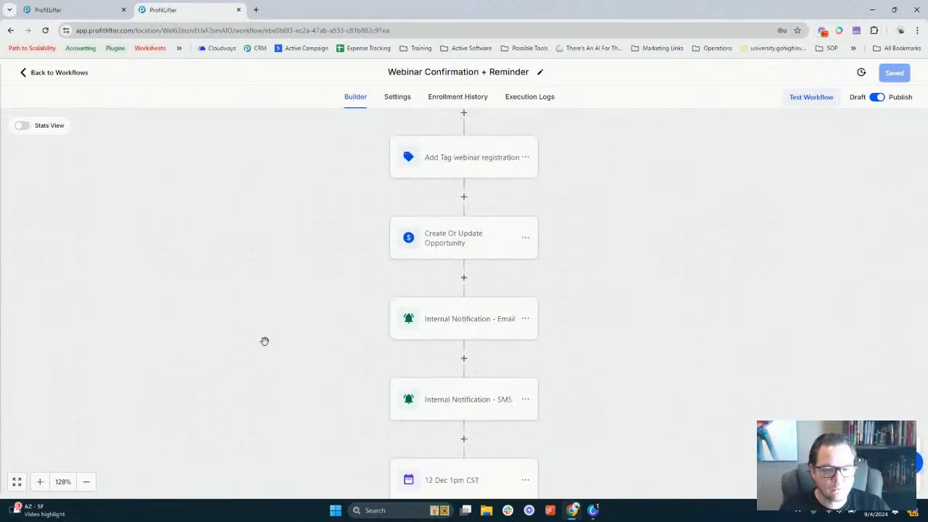
pyautogui.click(464, 243)
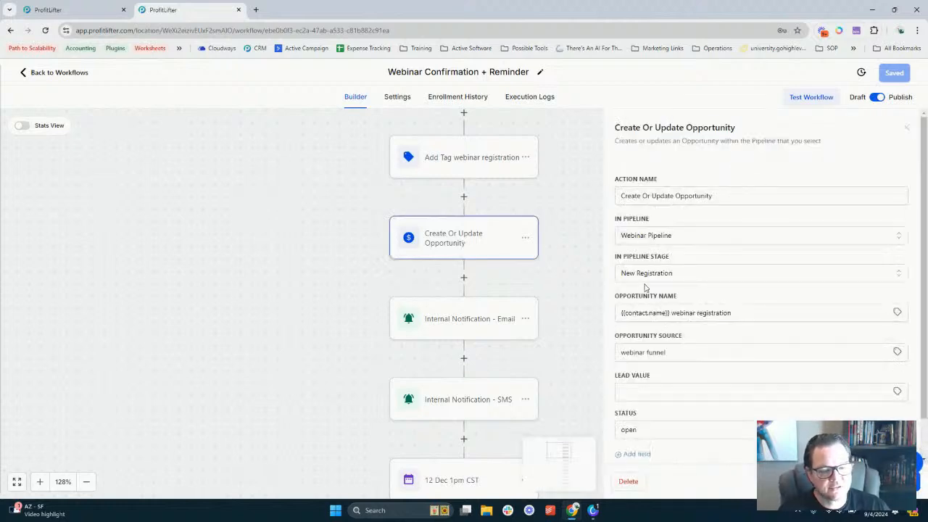
pyautogui.click(660, 239)
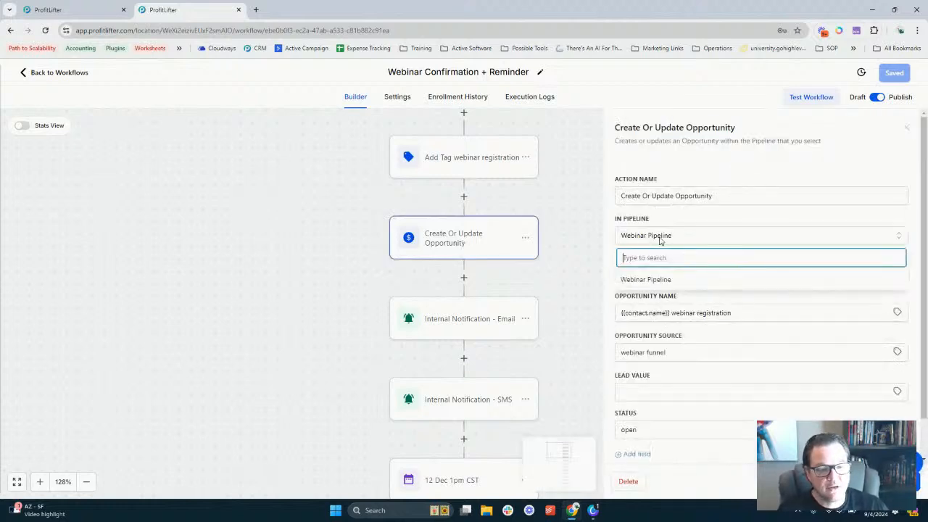
pyautogui.click(660, 239)
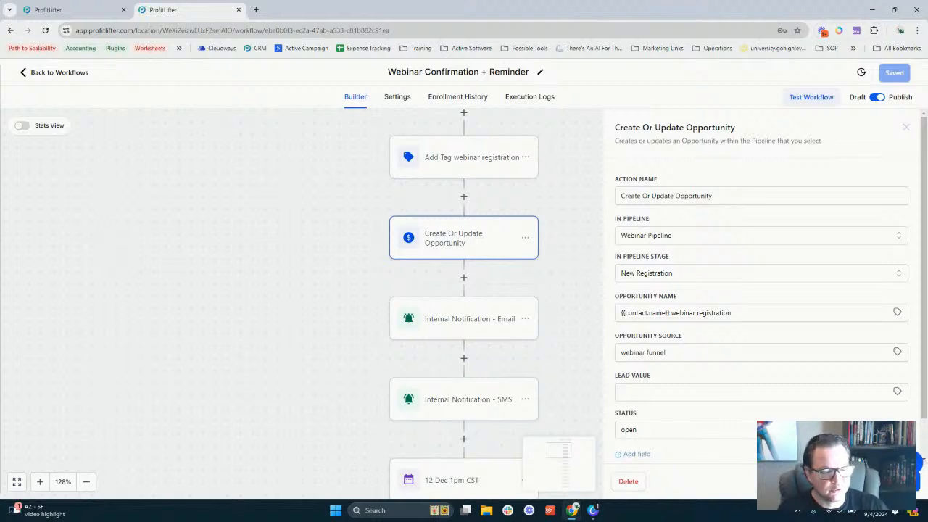
pyautogui.click(815, 481)
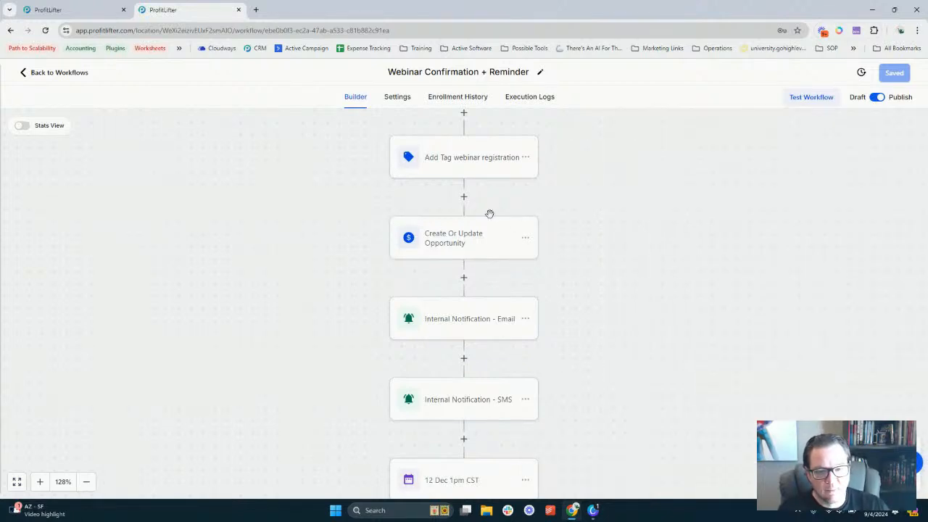
pyautogui.scroll(4, 498, 216)
pyautogui.click(485, 293)
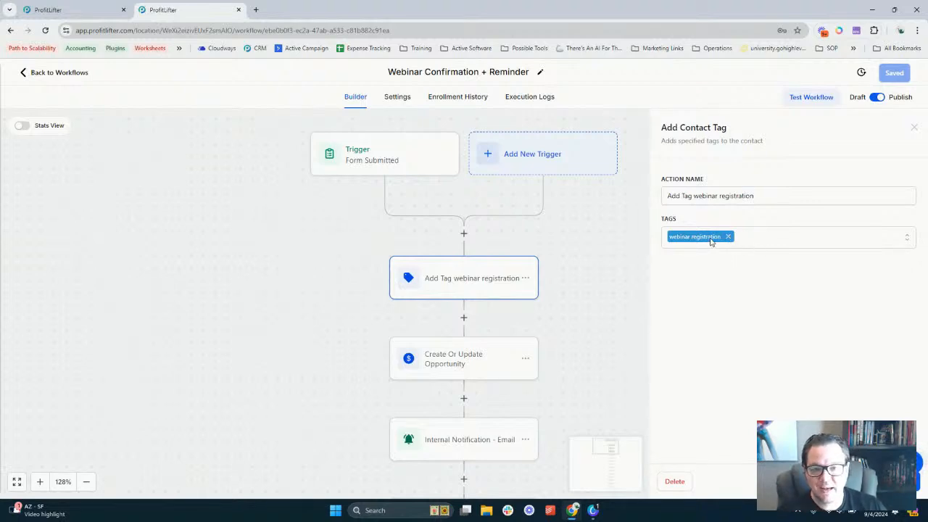
# Search the tag list for 'webinar', clear it without adding a tag, and close the settings
pyautogui.click(756, 240)
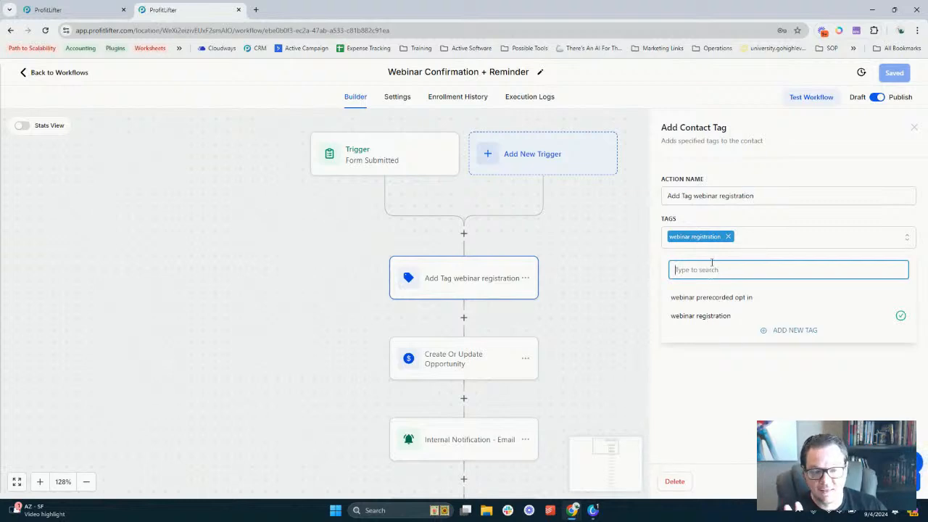
pyautogui.write('webinar')
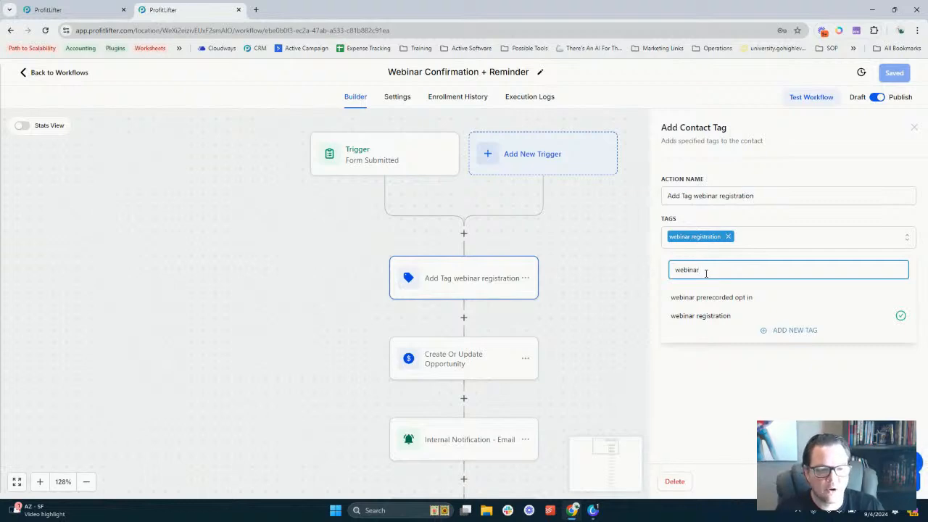
pyautogui.write(' sdfkj')
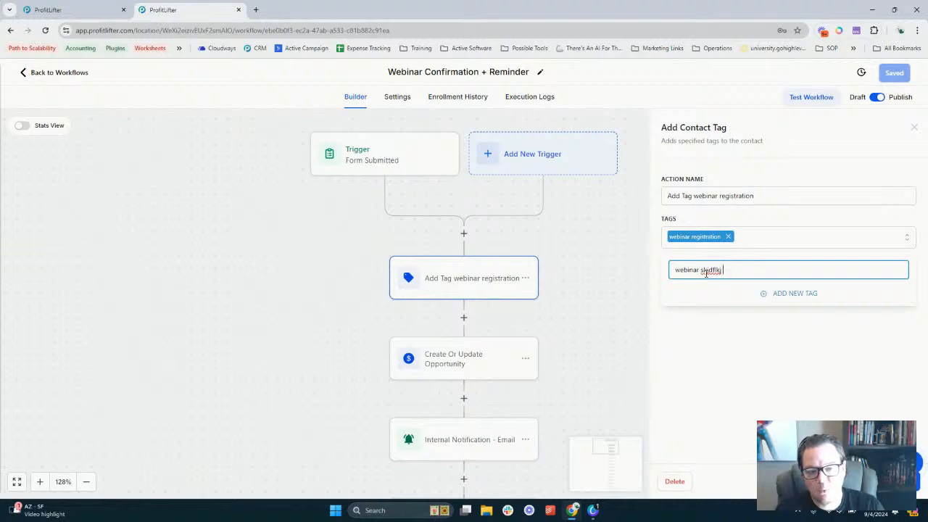
pyautogui.press('BackSpace')
pyautogui.press('BackSpace')
pyautogui.press('BackSpace')
pyautogui.press('BackSpace')
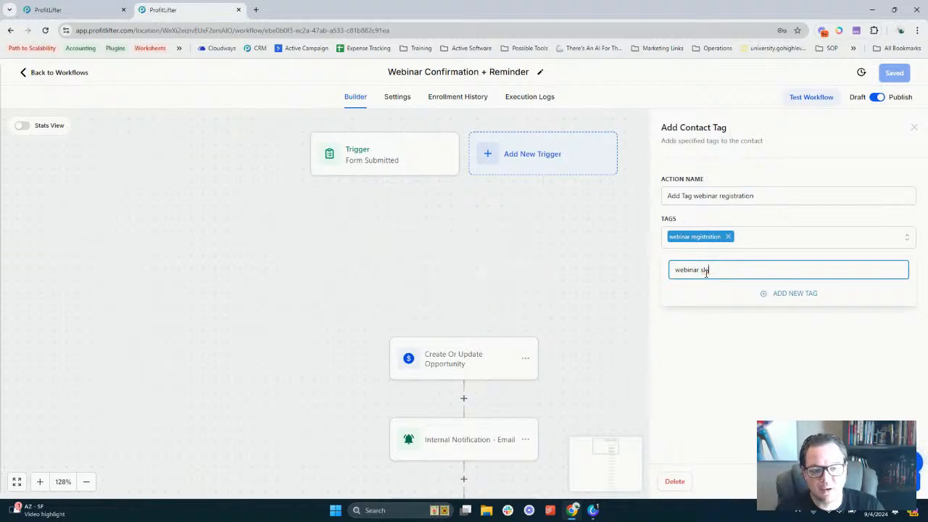
pyautogui.hotkey('ctrl', 'a')
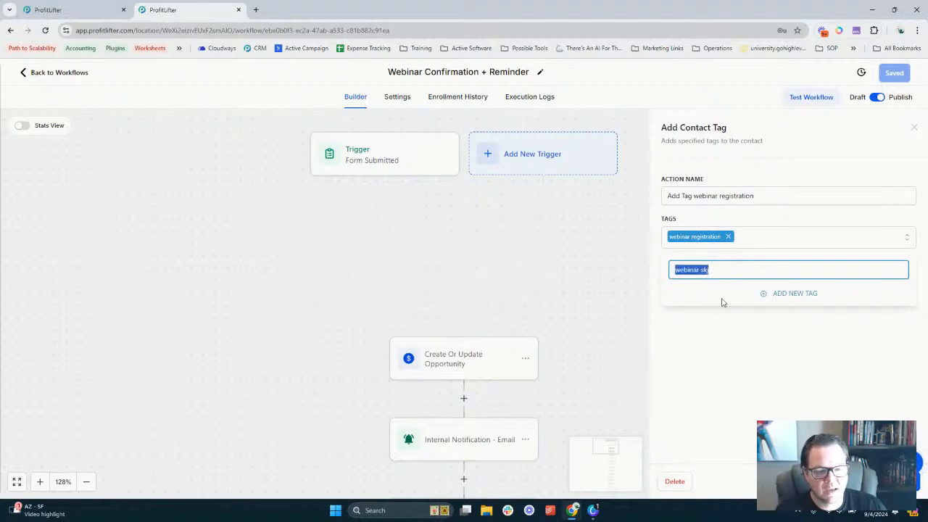
pyautogui.press('BackSpace')
pyautogui.click(679, 402)
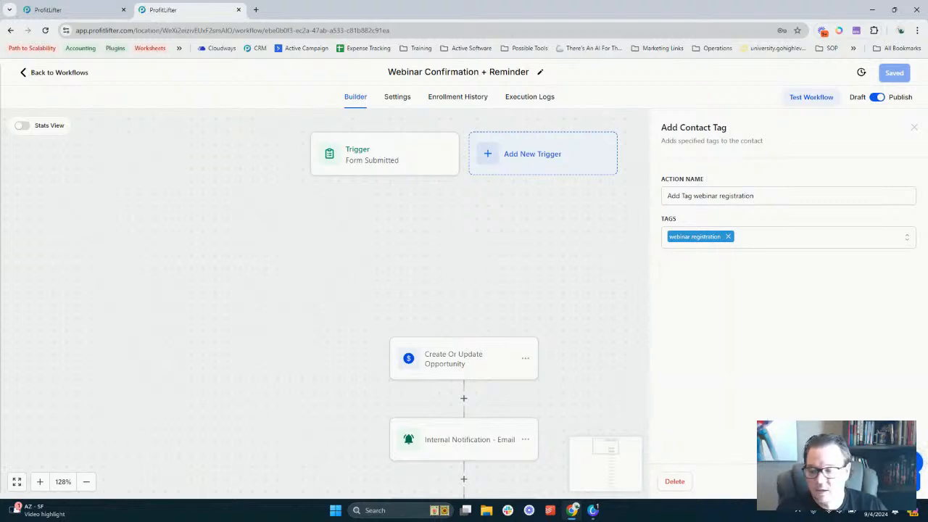
pyautogui.click(881, 481)
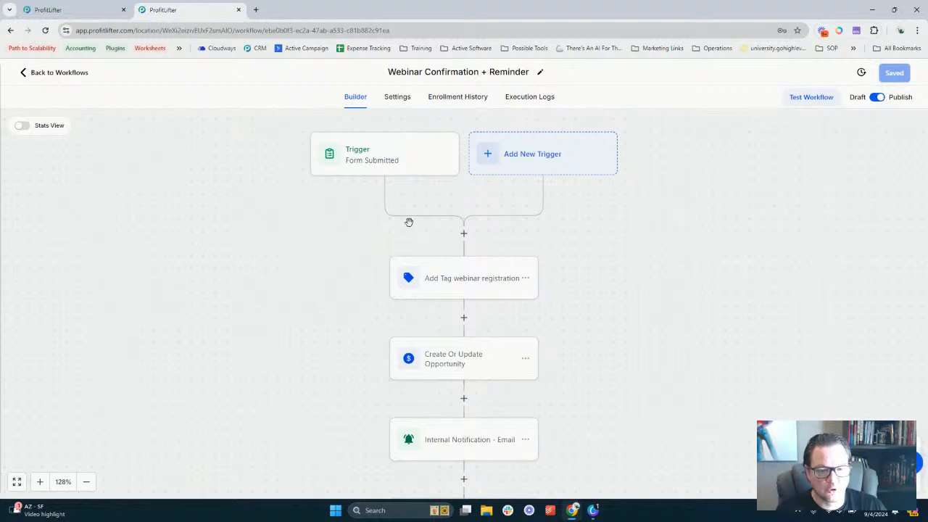
pyautogui.click(464, 287)
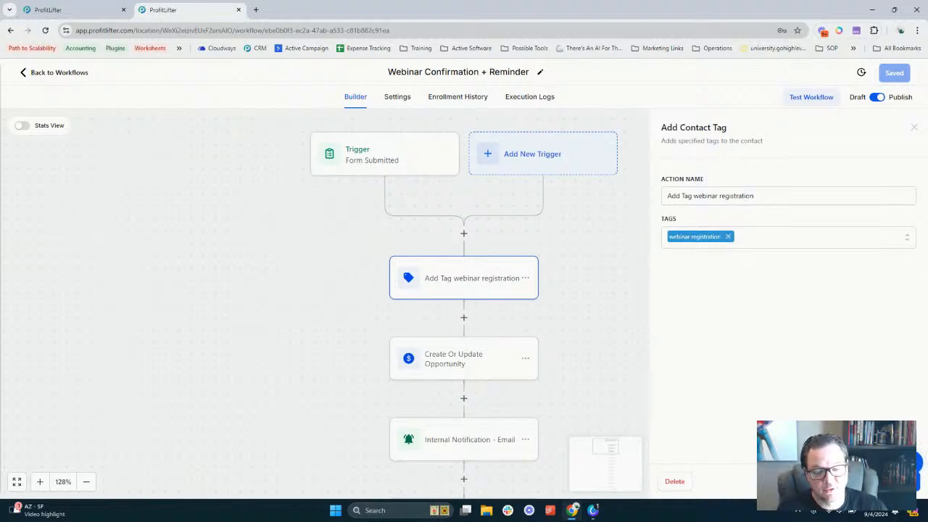
pyautogui.click(830, 482)
pyautogui.scroll(-3, 497, 234)
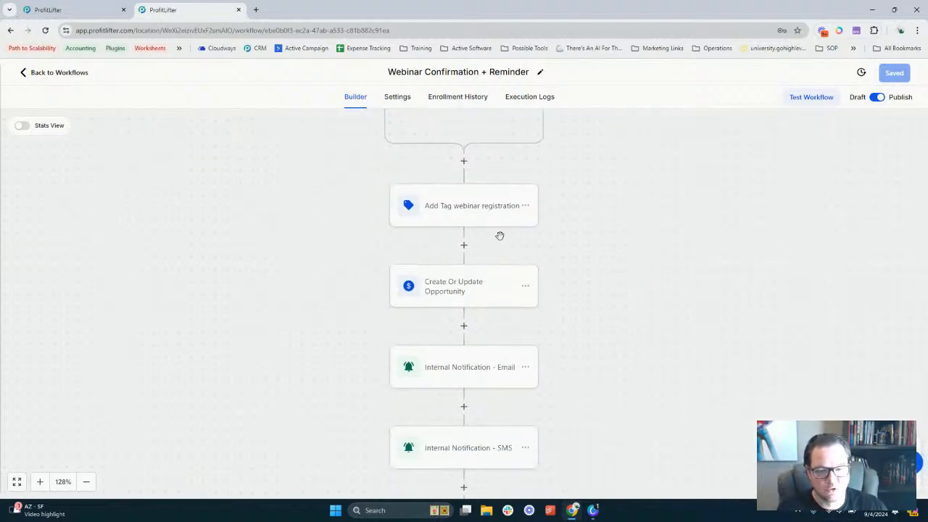
pyautogui.click(458, 290)
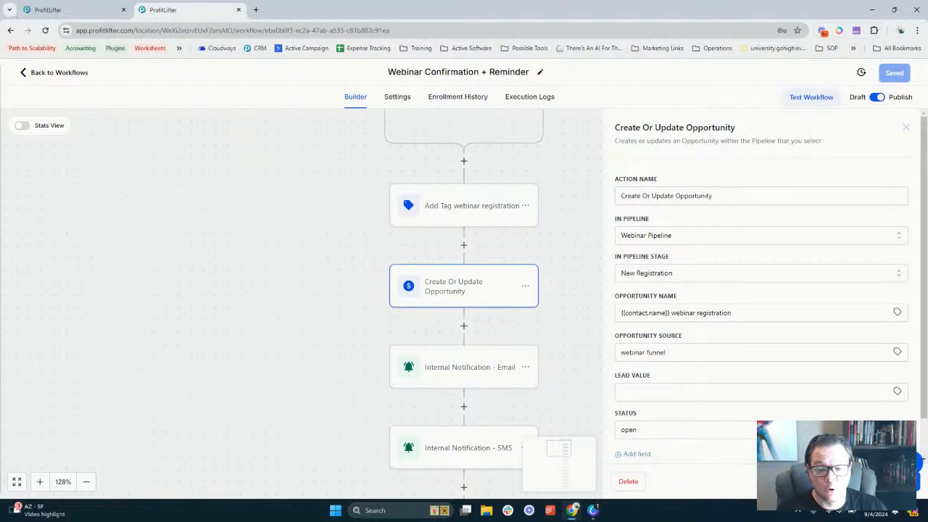
pyautogui.click(586, 321)
pyautogui.scroll(-2, 544, 244)
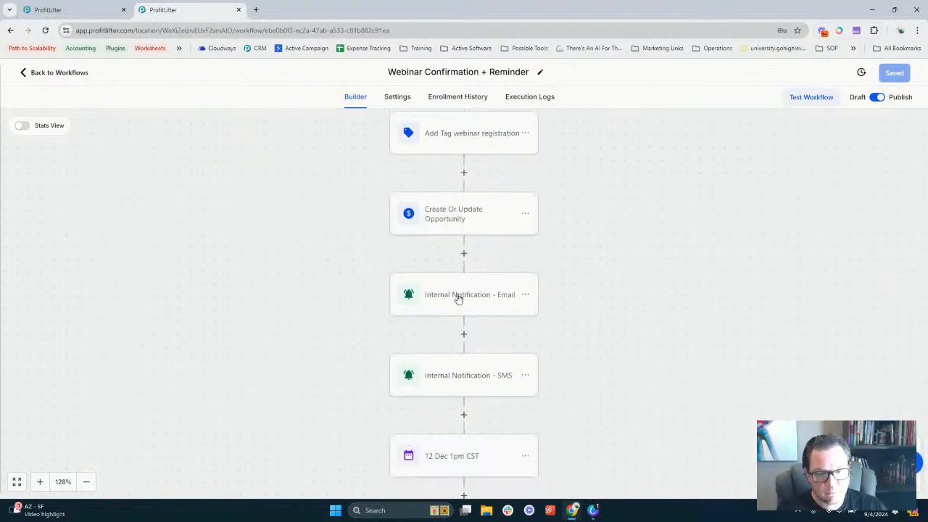
pyautogui.click(457, 299)
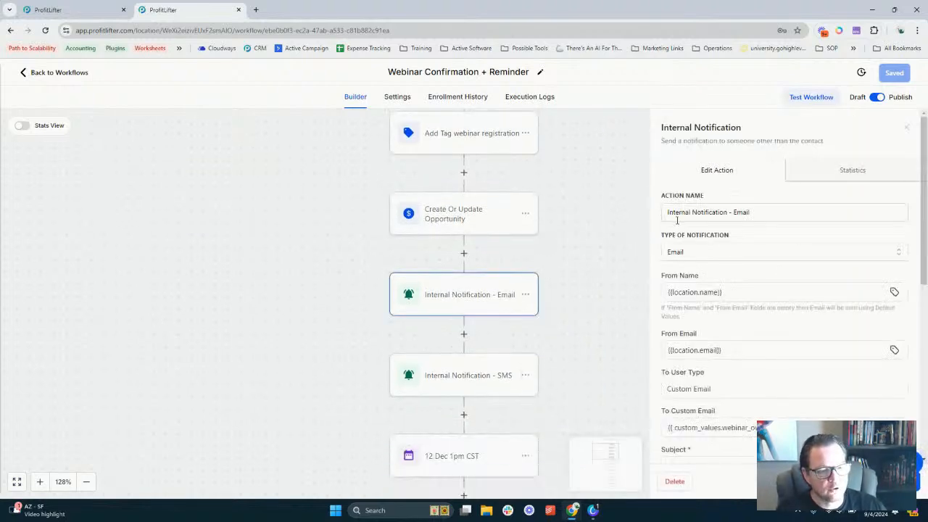
pyautogui.scroll(-3, 723, 231)
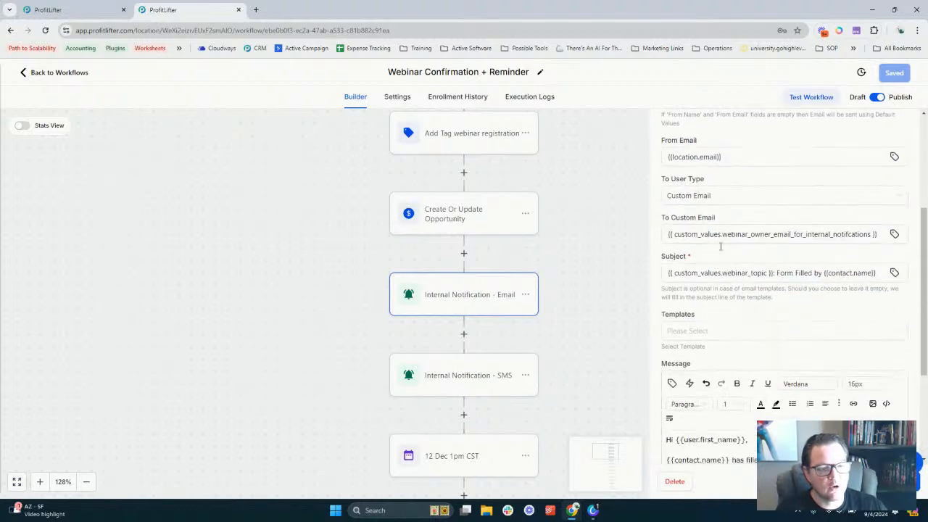
pyautogui.tripleClick(683, 234)
pyautogui.click(748, 254)
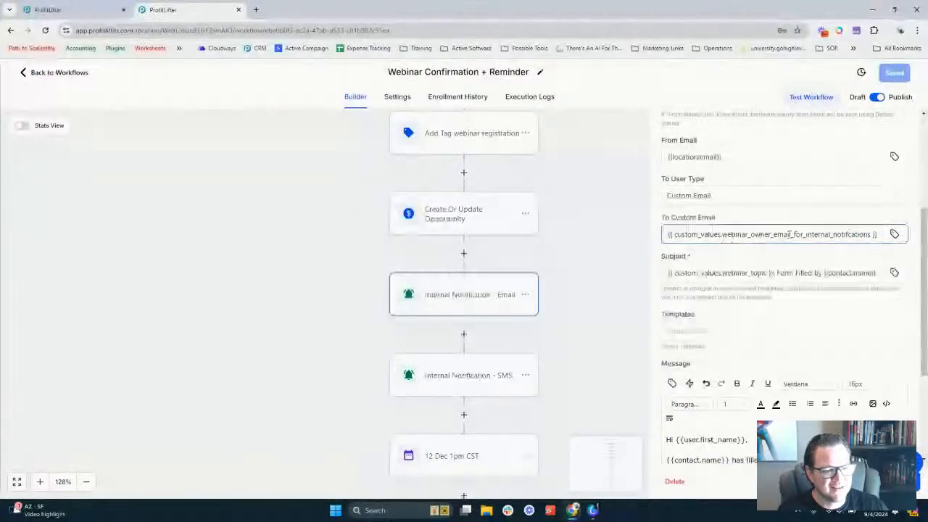
pyautogui.scroll(-1, 688, 266)
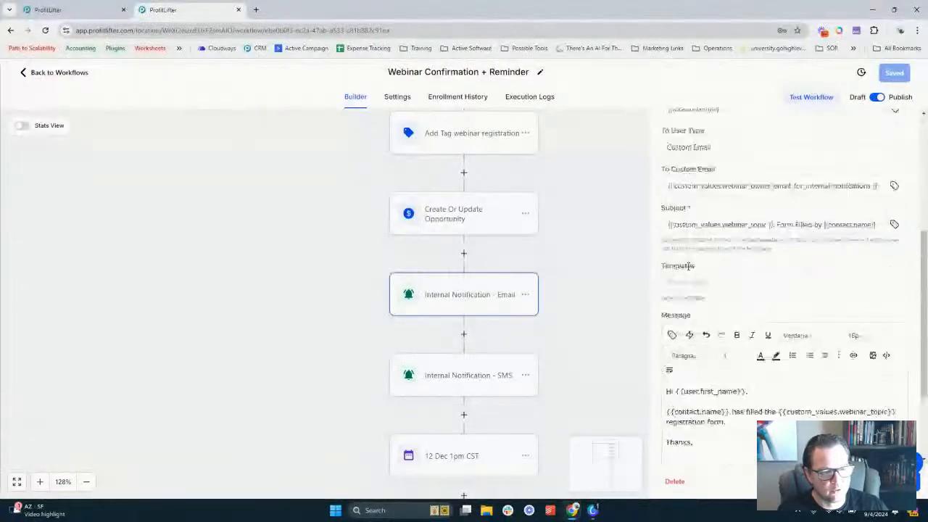
pyautogui.click(674, 224)
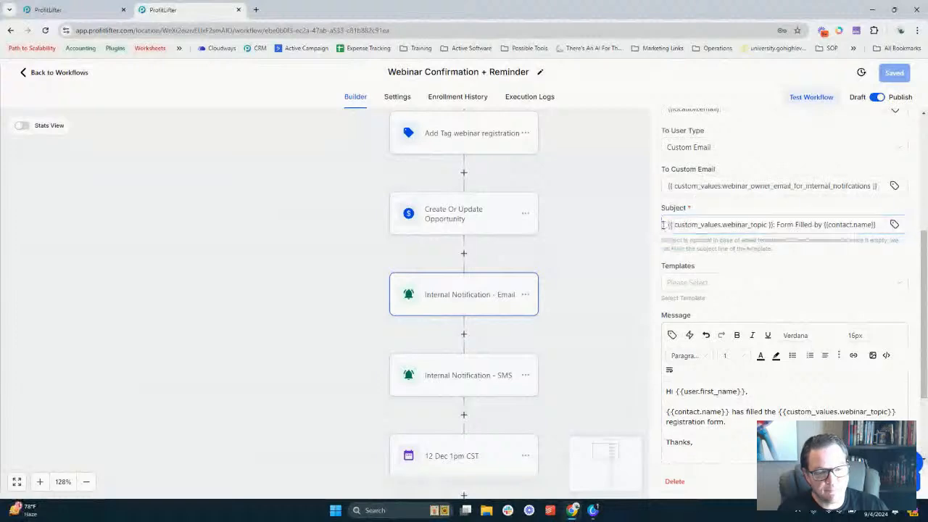
pyautogui.click(719, 224)
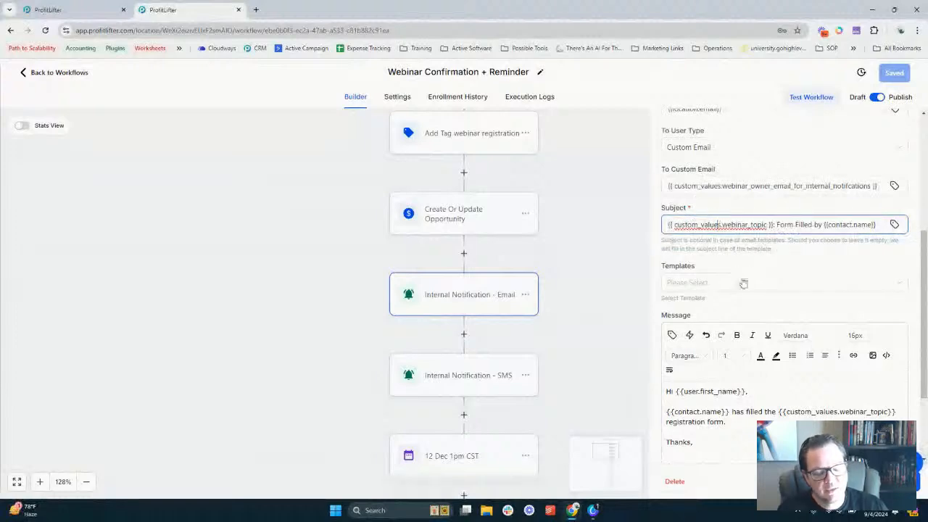
pyautogui.scroll(-2, 749, 286)
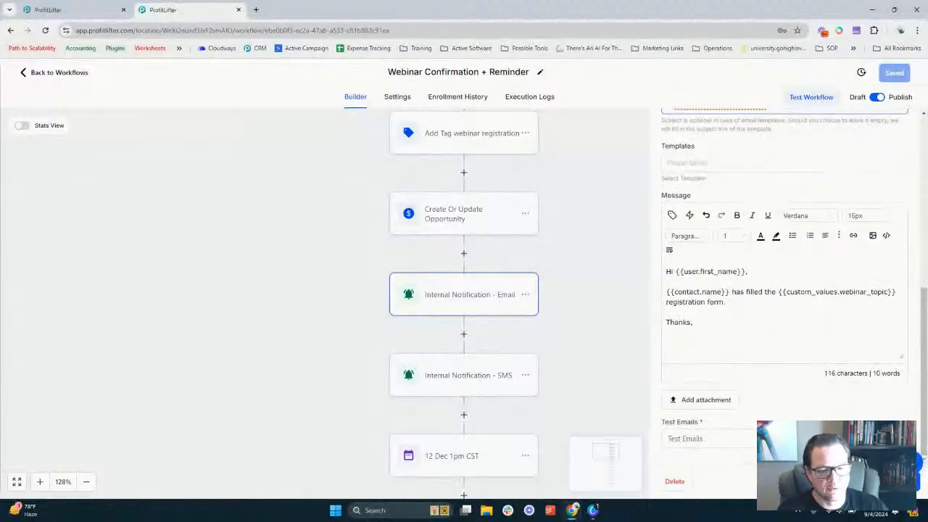
pyautogui.click(642, 469)
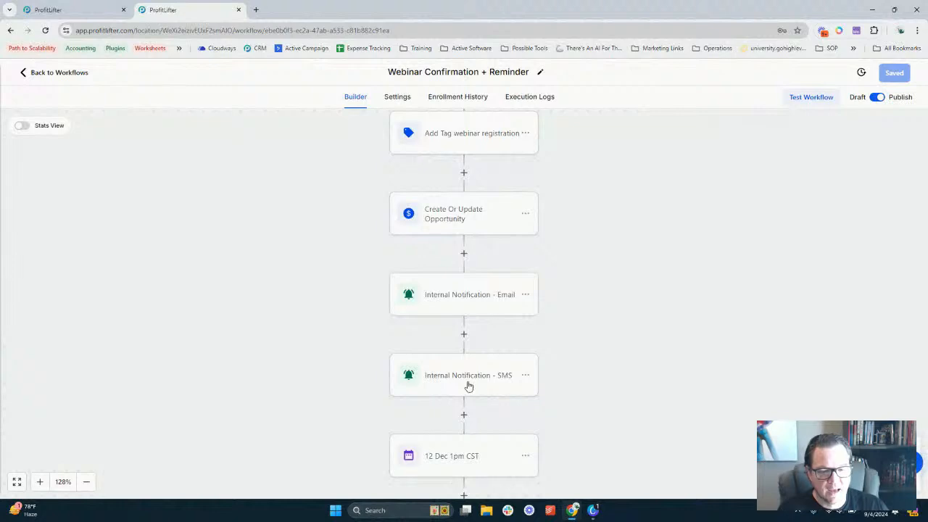
pyautogui.click(468, 385)
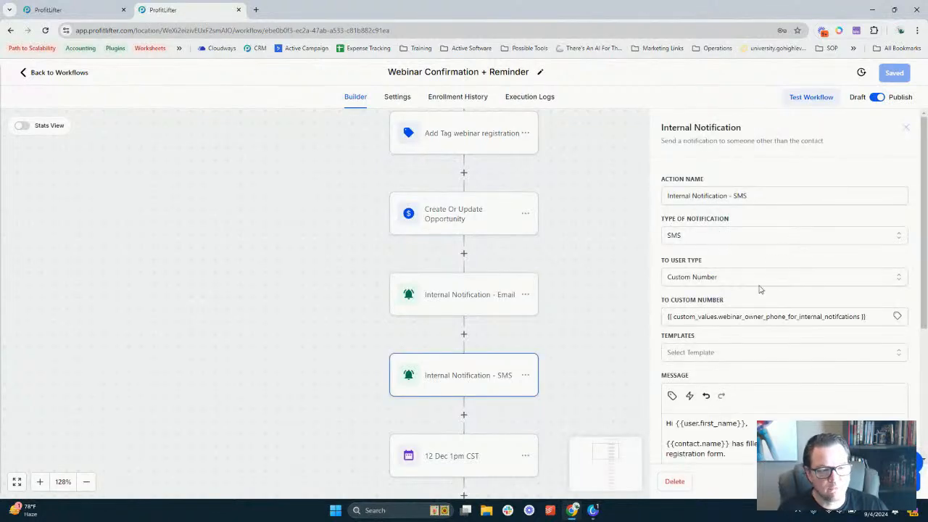
pyautogui.scroll(-3, 768, 289)
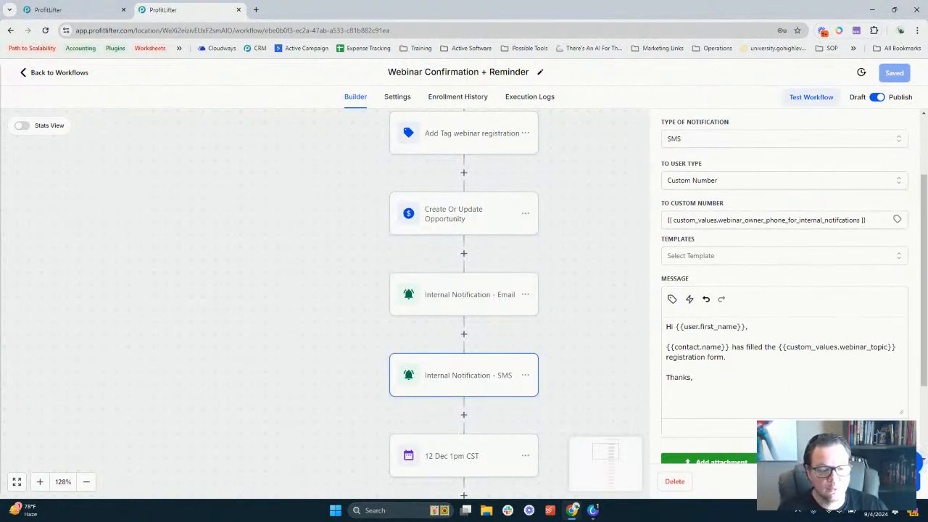
pyautogui.click(825, 481)
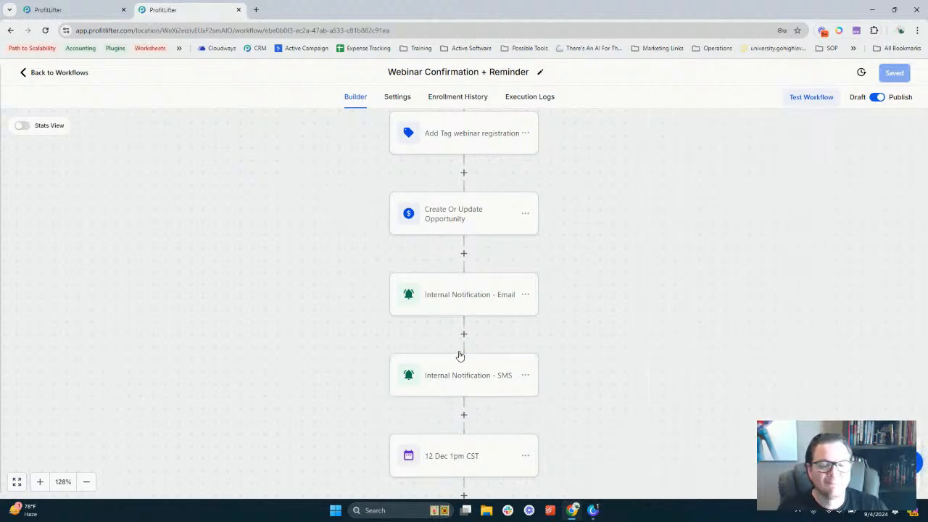
pyautogui.scroll(2, 463, 353)
pyautogui.scroll(-3, 473, 276)
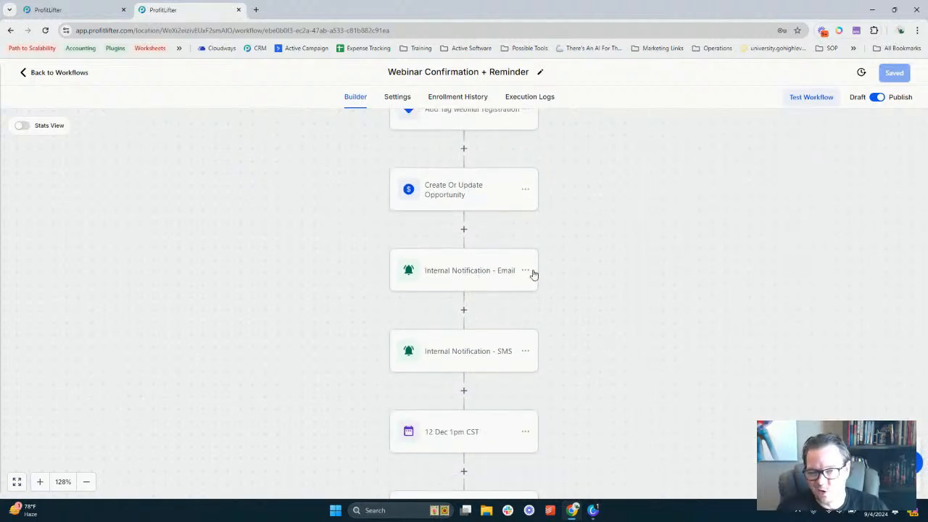
pyautogui.scroll(-3, 411, 235)
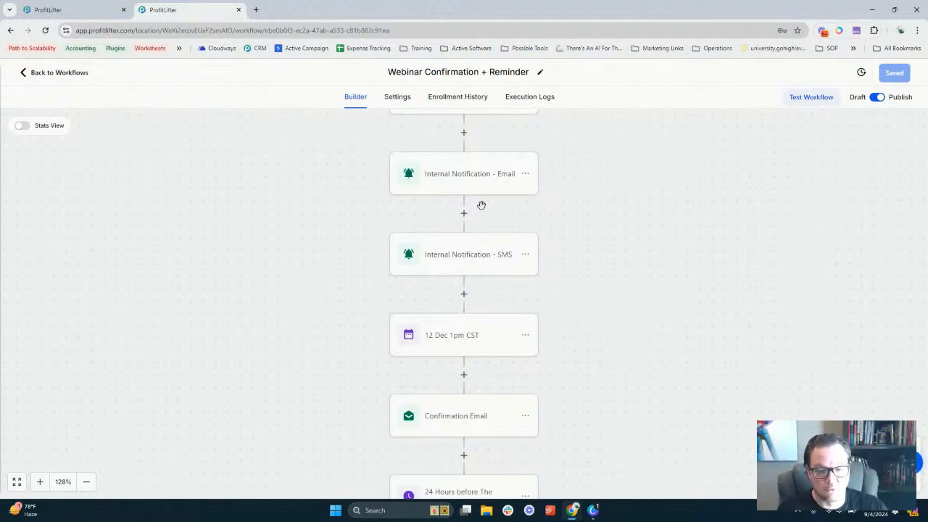
pyautogui.scroll(-2, 479, 210)
# Change the 12 Dec 1pm CST step's event start date to 30 September 2024
pyautogui.click(456, 263)
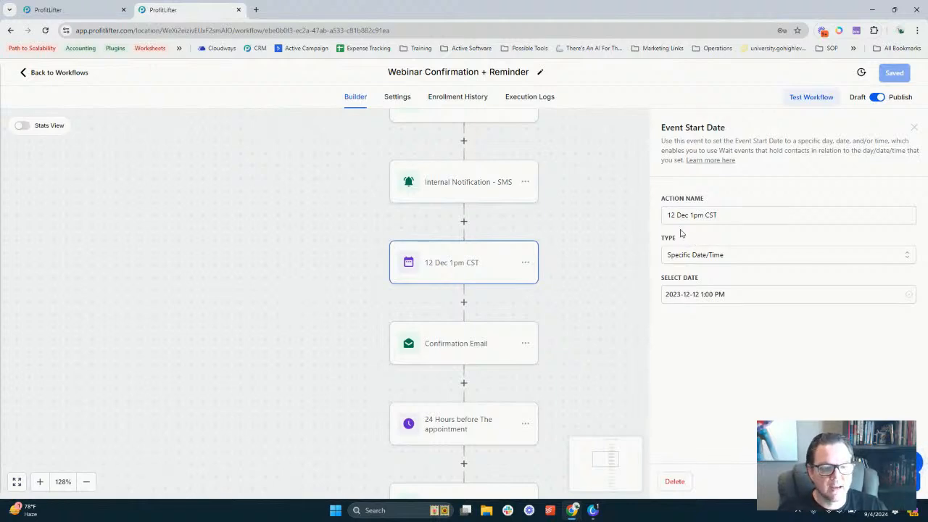
pyautogui.click(698, 293)
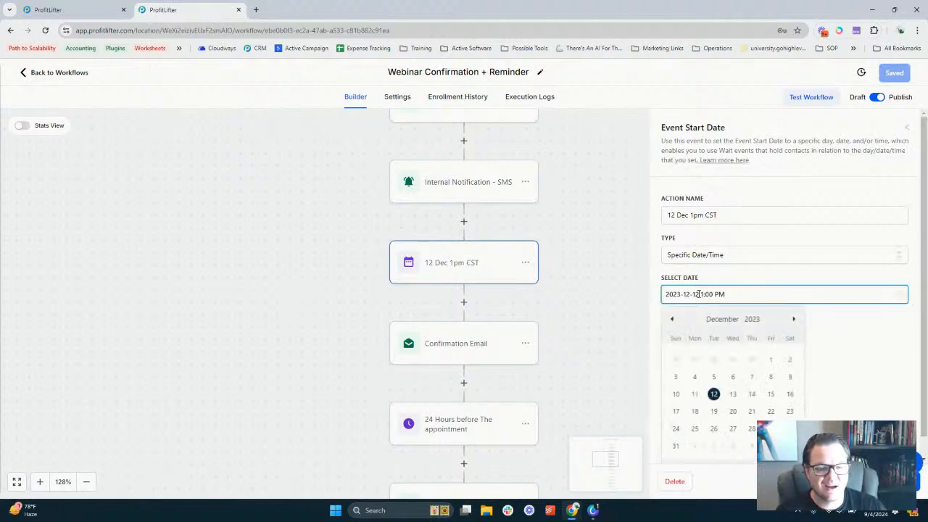
pyautogui.click(726, 320)
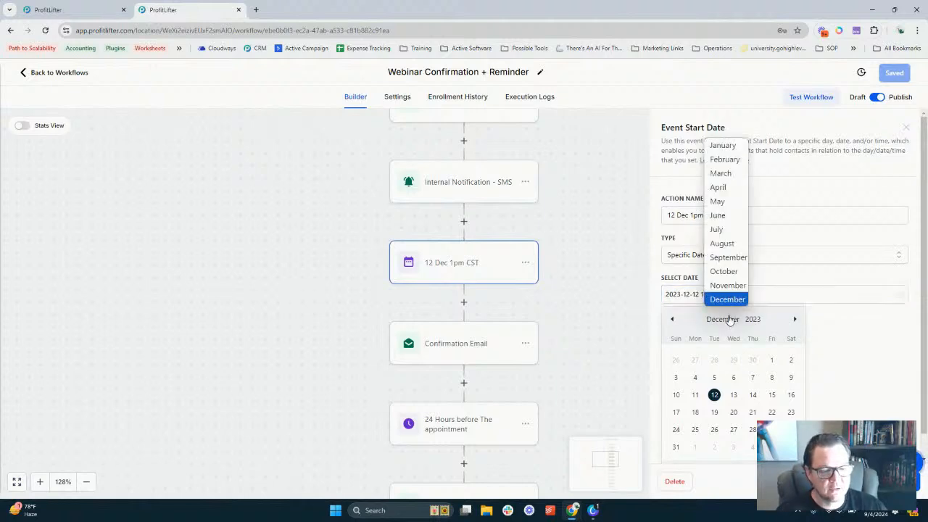
pyautogui.click(728, 258)
pyautogui.click(755, 320)
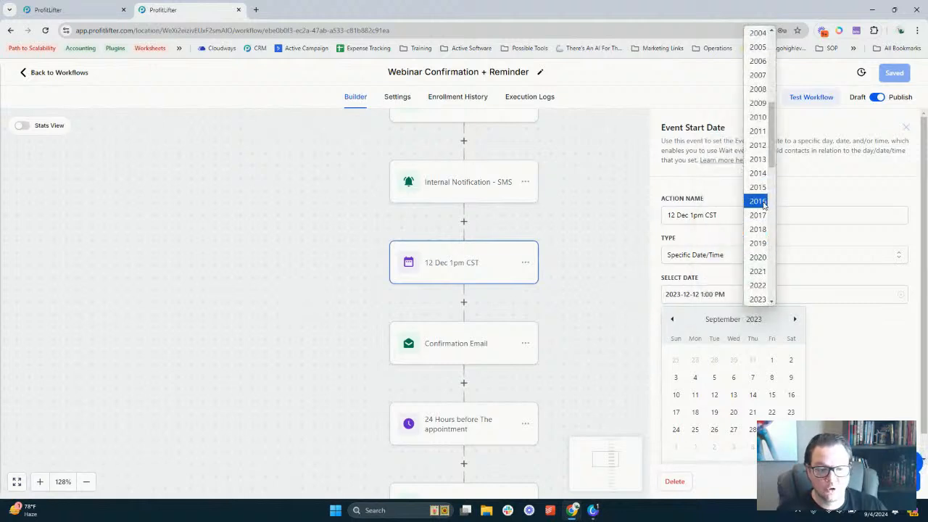
pyautogui.scroll(-2, 763, 205)
pyautogui.click(760, 215)
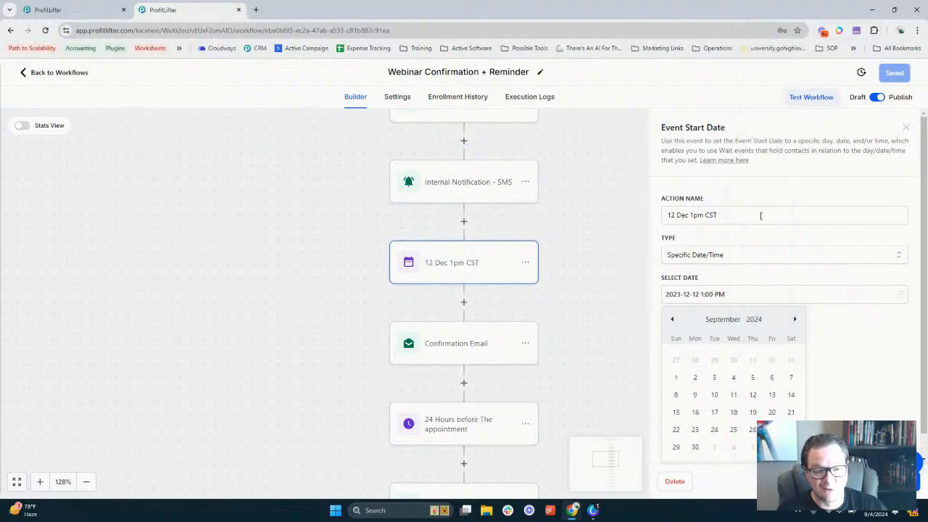
pyautogui.click(695, 448)
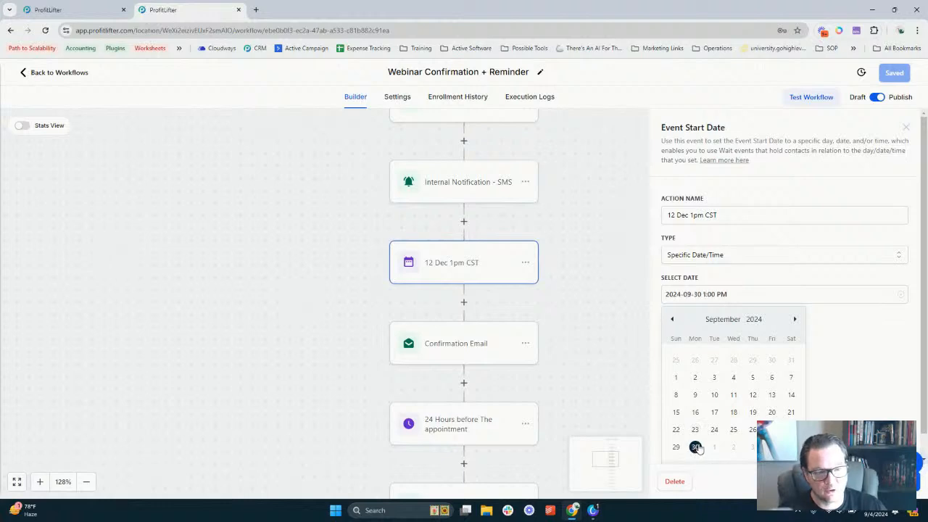
pyautogui.click(841, 344)
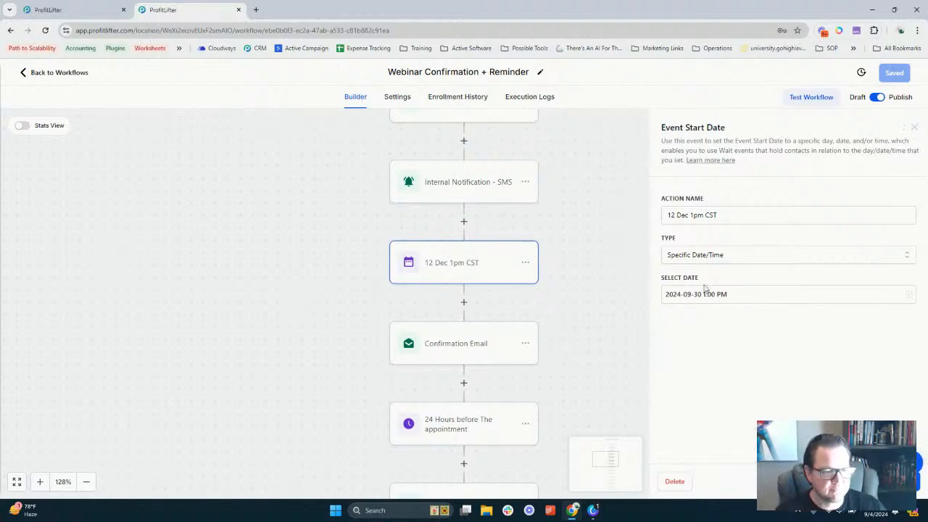
# Recheck the event keeps Specific Date/Time type and a 1:00 PM start time
pyautogui.tripleClick(677, 215)
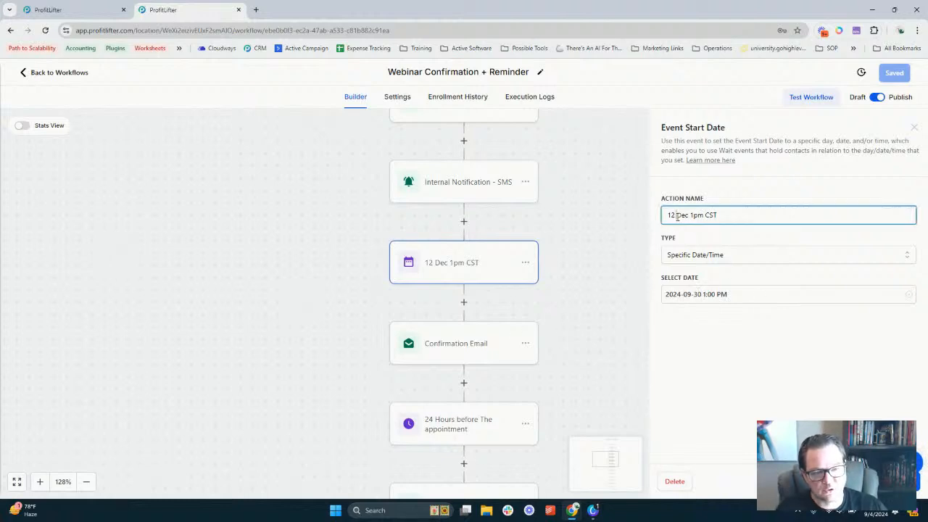
pyautogui.click(725, 292)
pyautogui.click(729, 257)
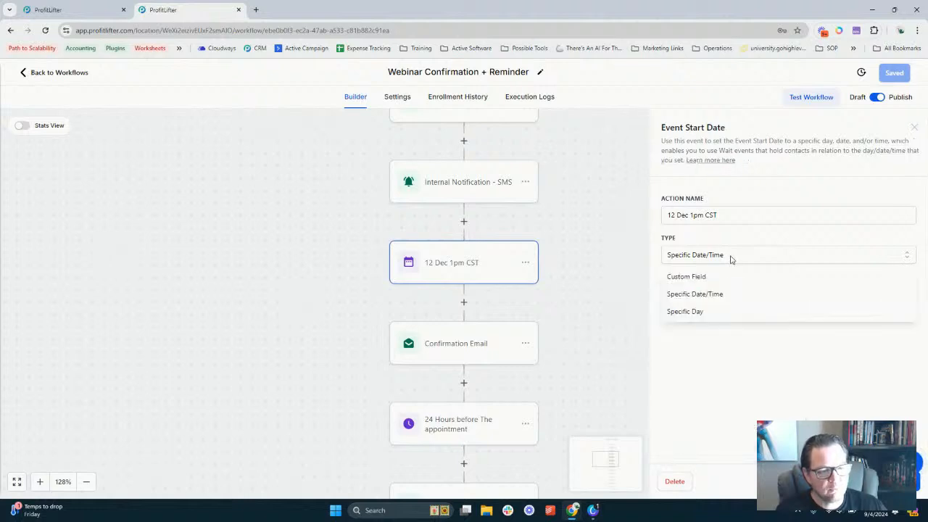
pyautogui.click(746, 234)
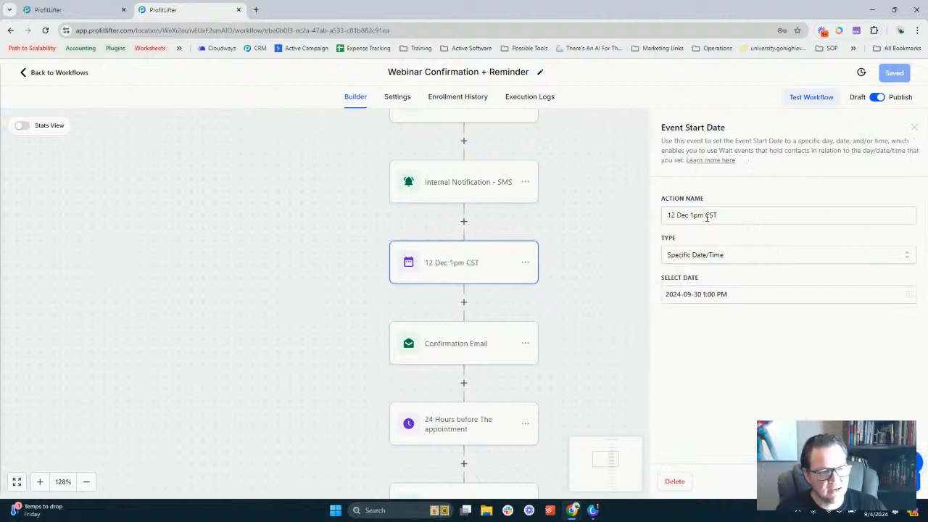
pyautogui.click(723, 296)
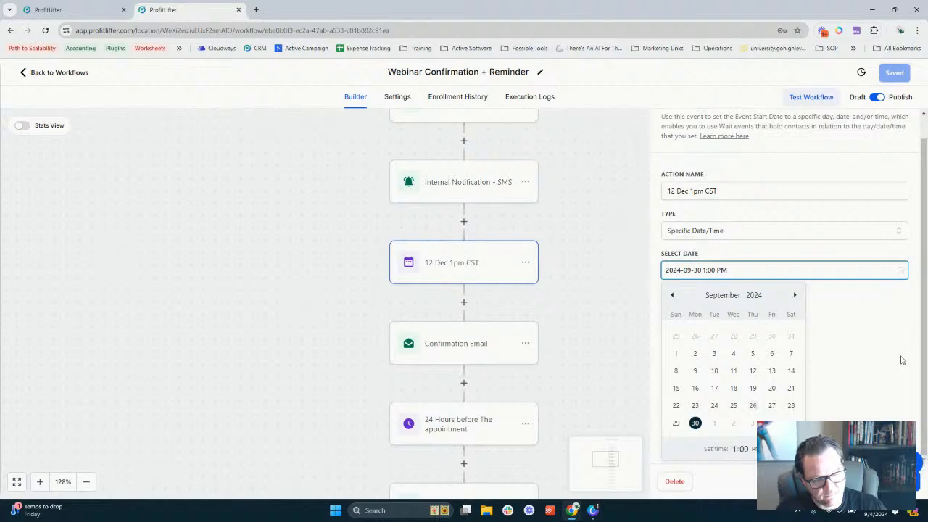
pyautogui.click(735, 448)
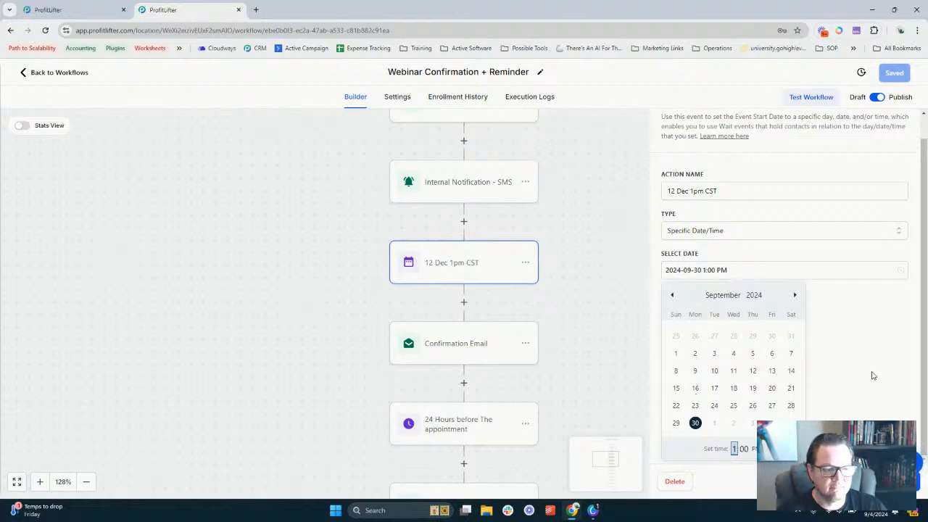
pyautogui.press('Return')
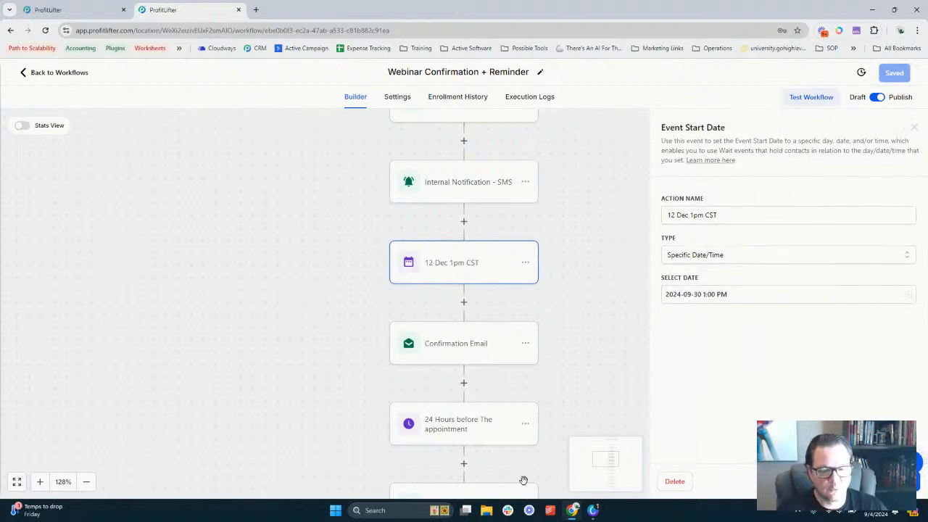
# Check the Confirmation Email's Add to Calendar link URL without changing it
pyautogui.click(463, 346)
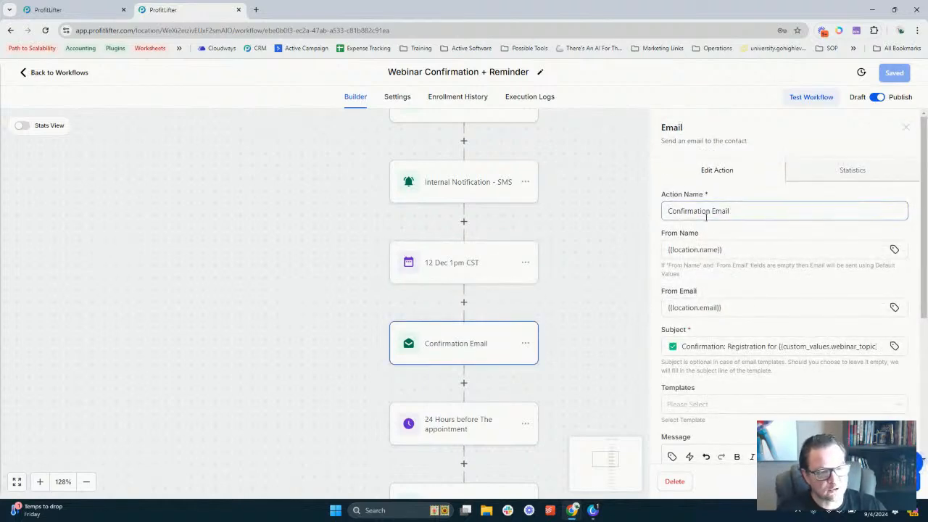
pyautogui.scroll(-1, 722, 274)
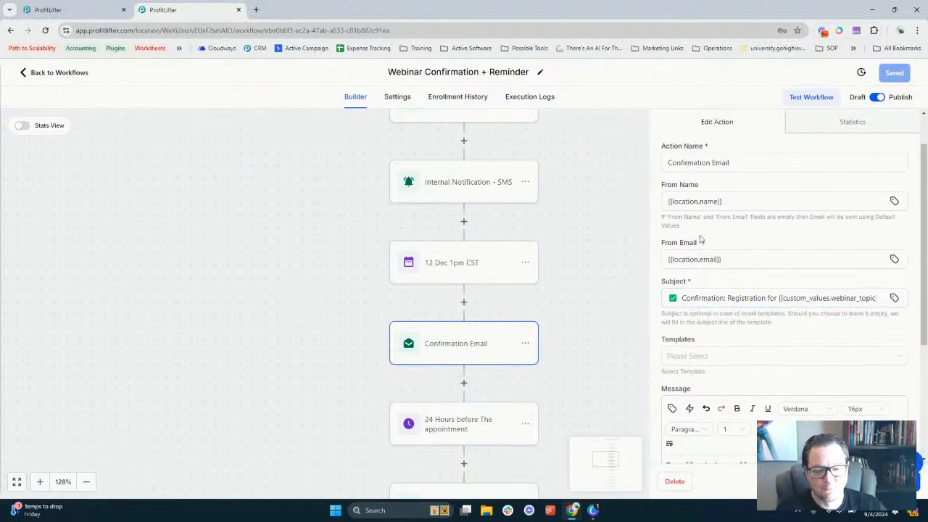
pyautogui.scroll(-3, 722, 350)
pyautogui.scroll(-1, 725, 340)
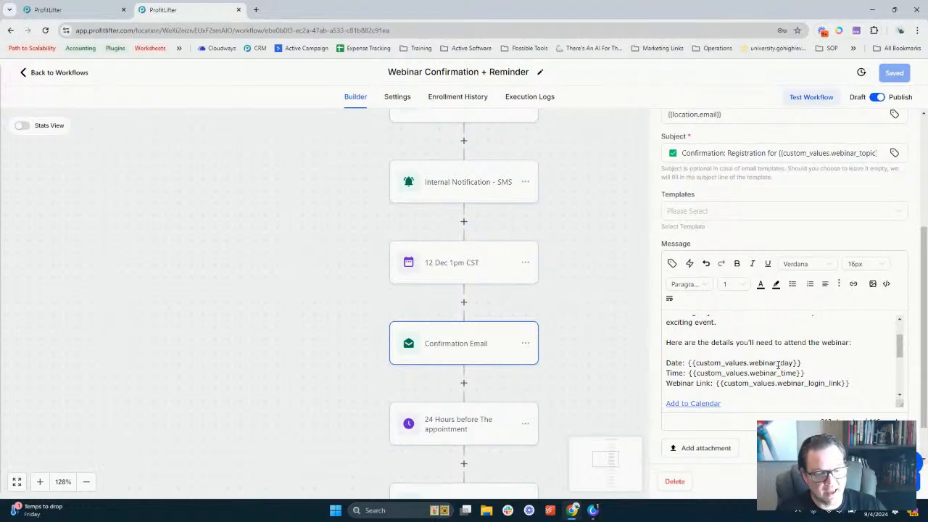
pyautogui.scroll(-2, 782, 363)
pyautogui.scroll(2, 725, 359)
pyautogui.click(694, 355)
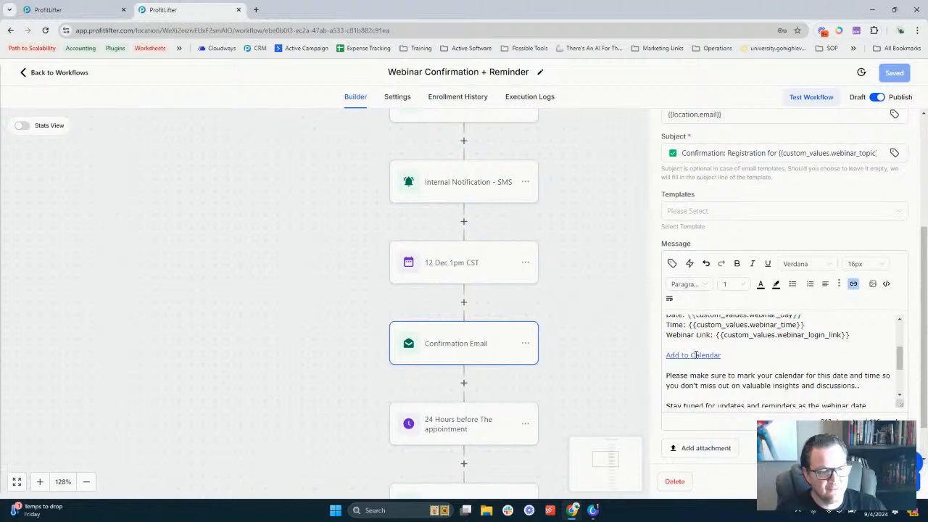
pyautogui.click(853, 283)
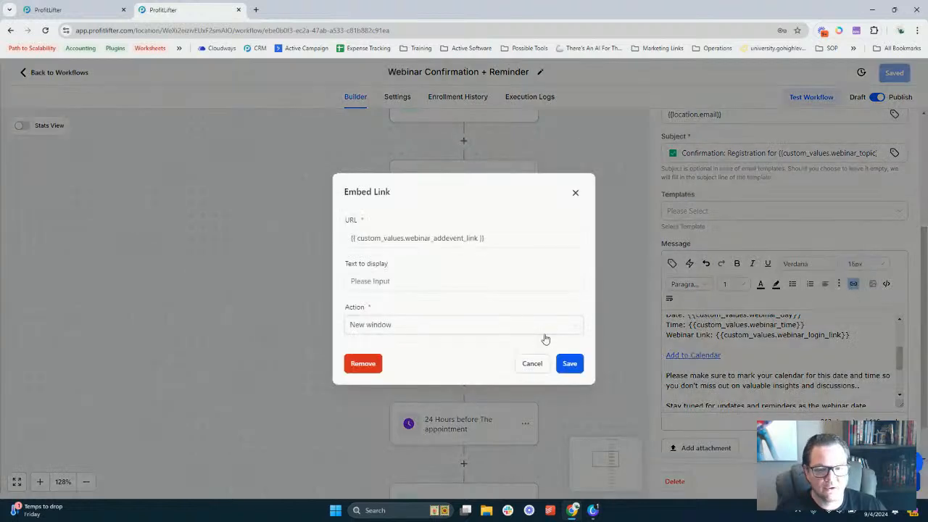
pyautogui.click(469, 240)
pyautogui.hotkey('ctrl', 'a')
pyautogui.click(516, 246)
pyautogui.click(531, 363)
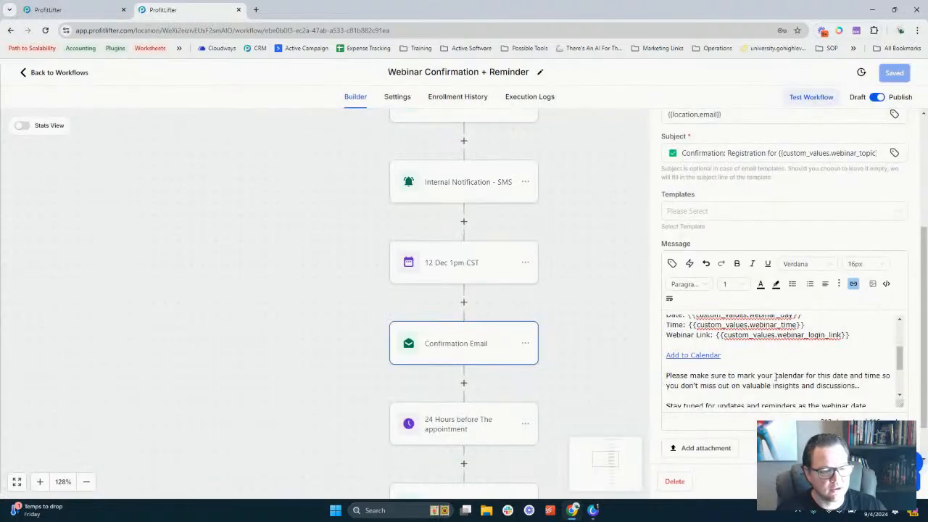
# Close the email and open the 24 Hours before The appointment wait step (1 day before)
pyautogui.scroll(-3, 776, 377)
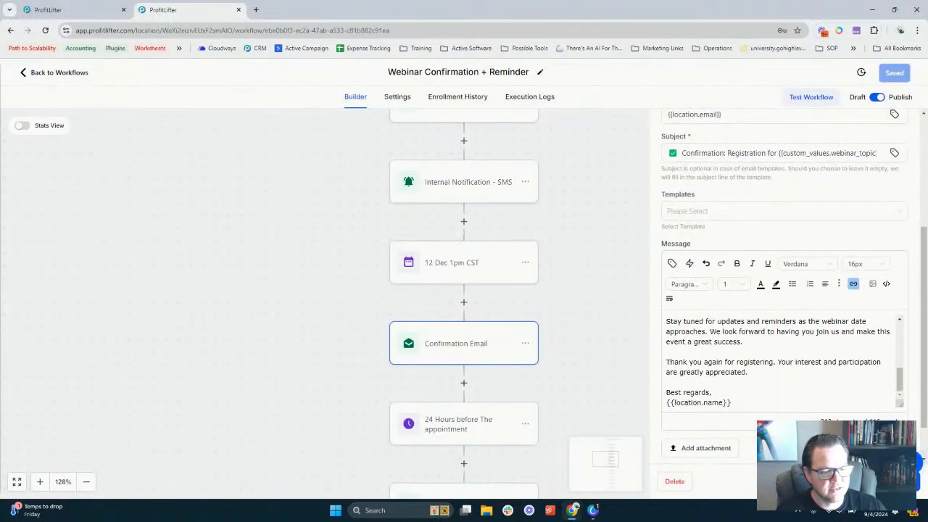
pyautogui.click(572, 353)
pyautogui.scroll(-2, 526, 292)
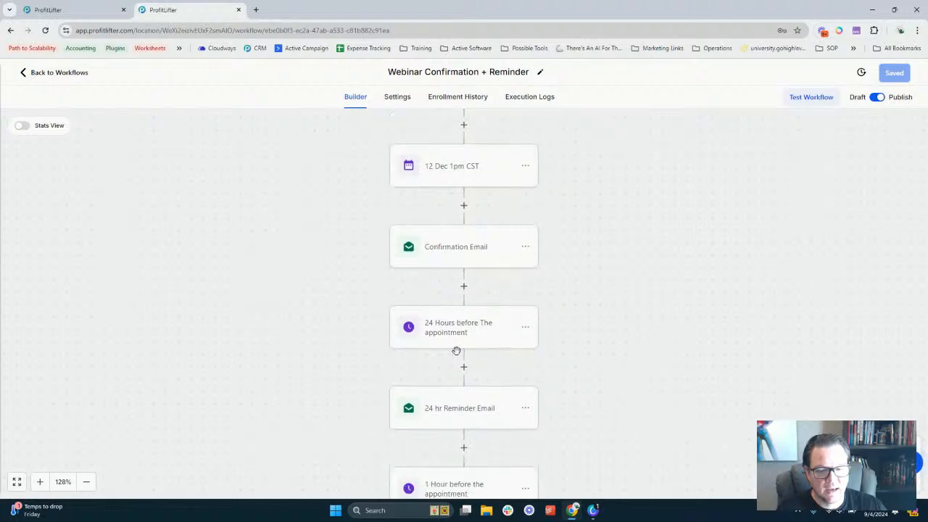
pyautogui.click(470, 336)
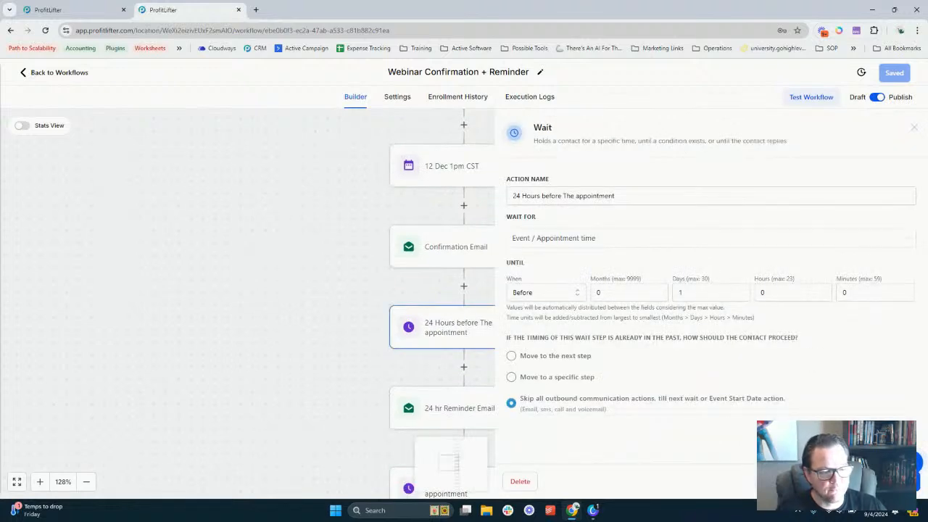
# Review the 24 hr Reminder Email step's settings
pyautogui.click(559, 323)
pyautogui.scroll(-1, 544, 317)
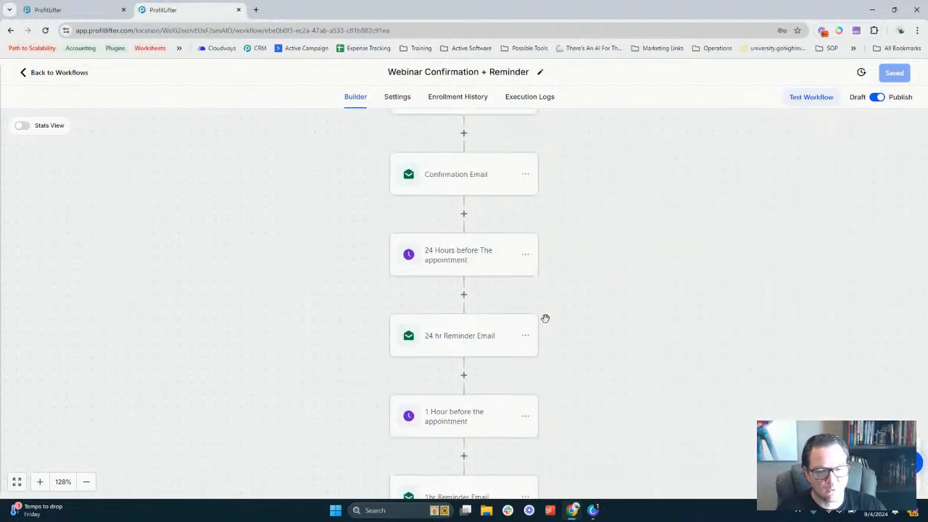
pyautogui.click(486, 344)
pyautogui.scroll(-2, 771, 323)
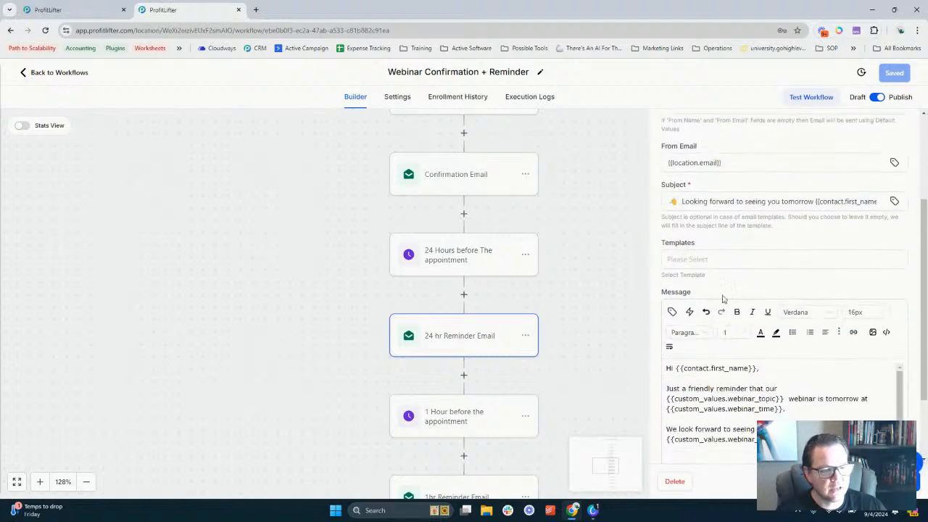
pyautogui.scroll(-1, 765, 278)
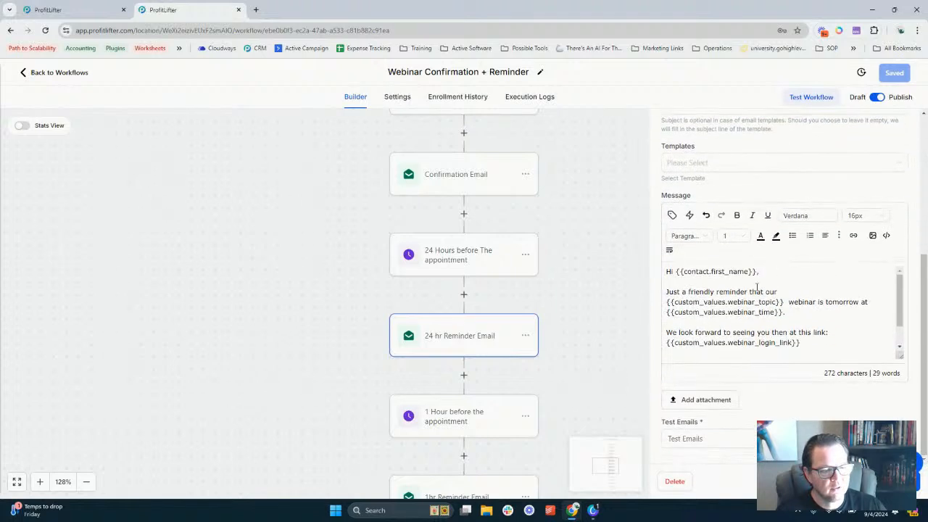
pyautogui.scroll(-1, 831, 327)
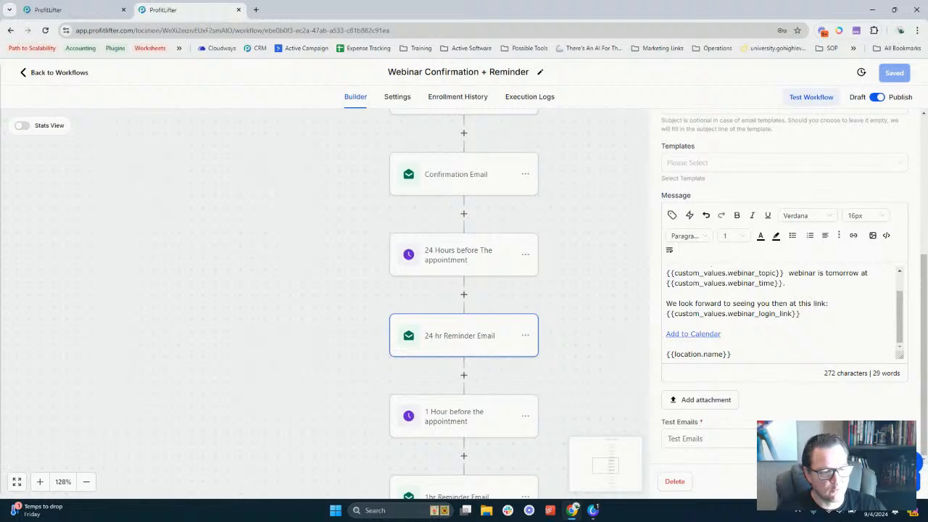
pyautogui.click(596, 290)
pyautogui.scroll(-4, 464, 266)
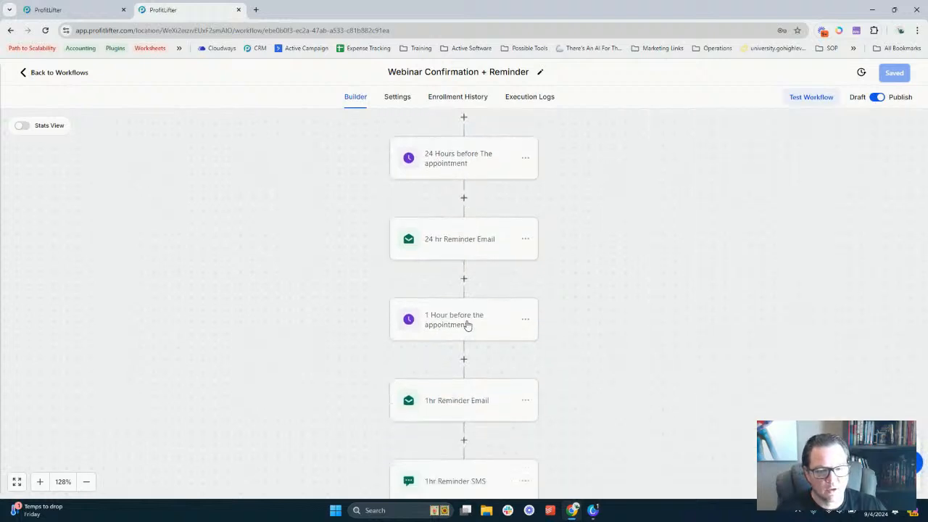
# Review the 1 Hour wait, 1hr Reminder Email and 1hr Reminder SMS steps, leaving none open
pyautogui.click(467, 326)
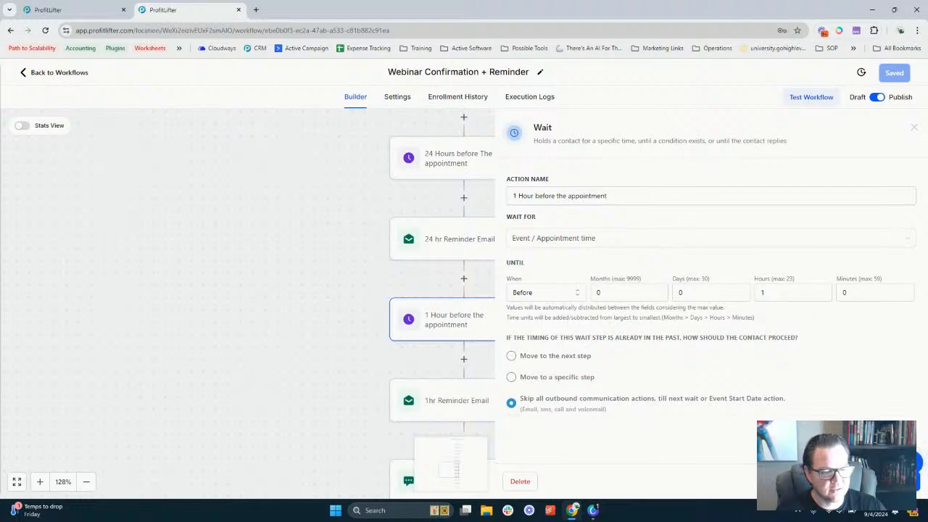
pyautogui.click(476, 288)
pyautogui.scroll(-4, 476, 288)
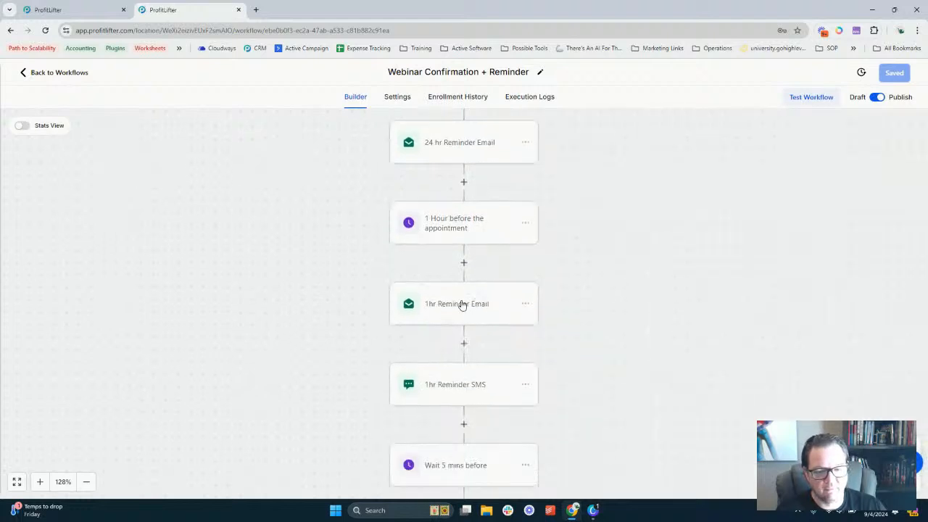
pyautogui.click(462, 305)
pyautogui.scroll(-2, 814, 311)
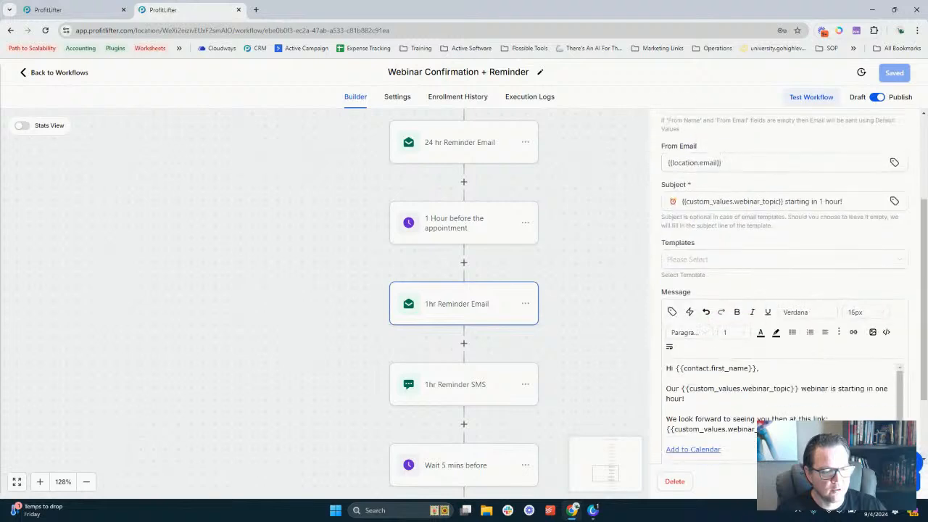
pyautogui.click(598, 315)
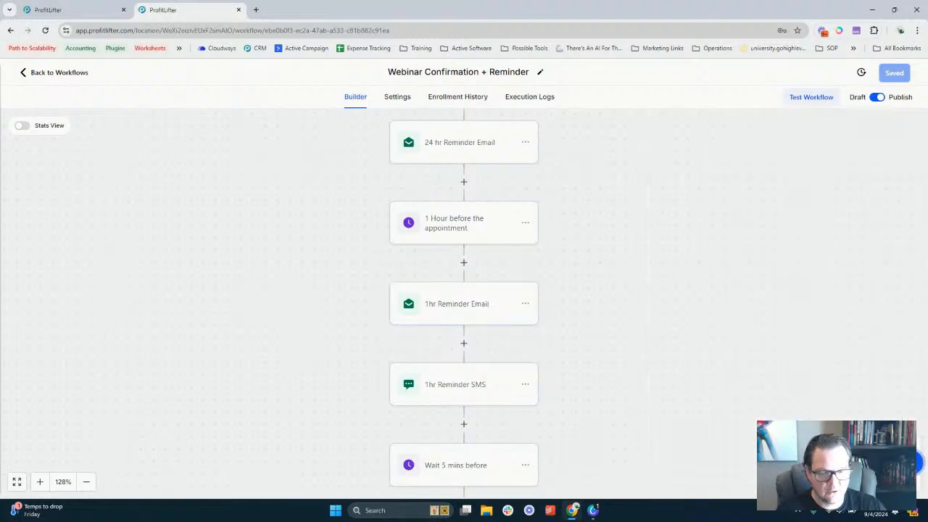
pyautogui.click(455, 389)
pyautogui.scroll(-2, 736, 331)
pyautogui.click(596, 311)
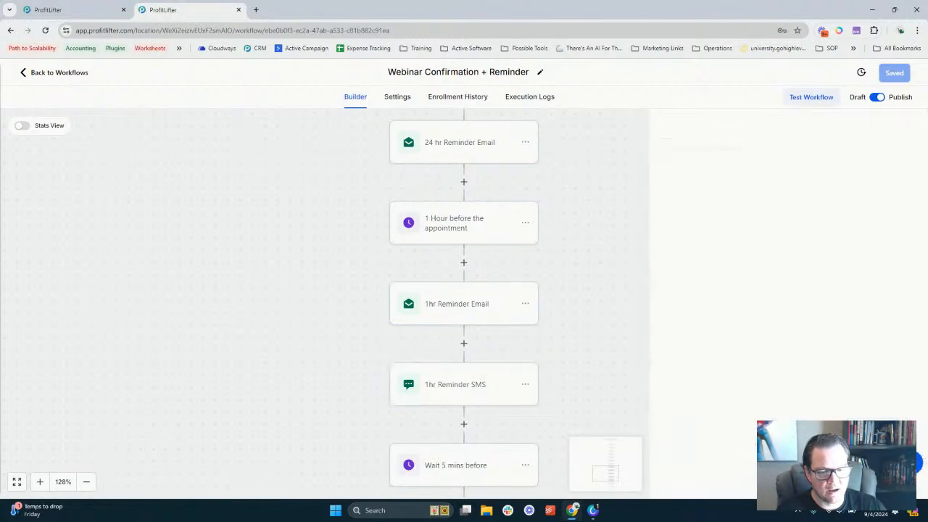
pyautogui.scroll(-7, 474, 288)
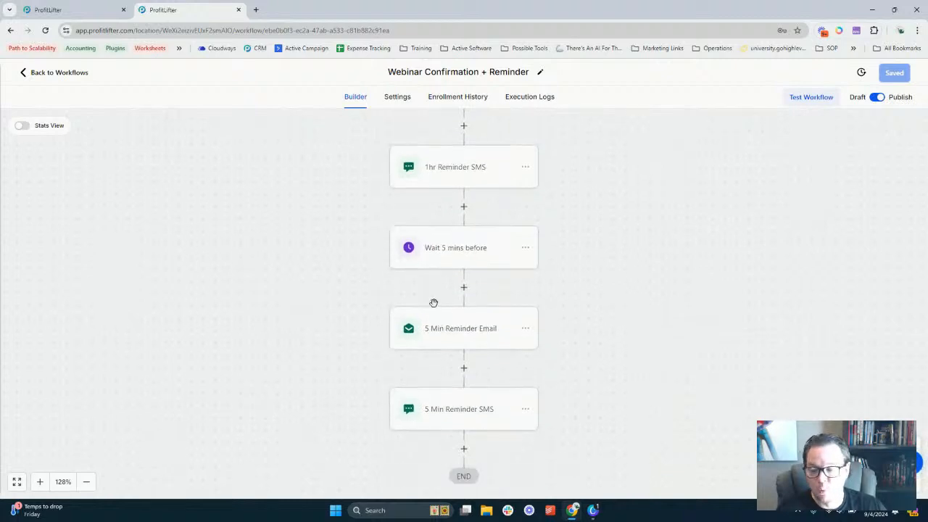
pyautogui.click(465, 341)
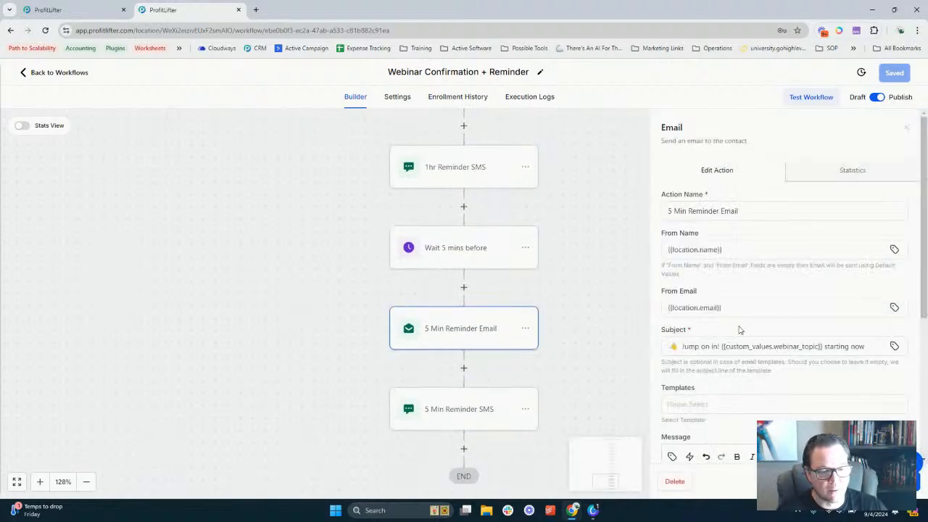
pyautogui.scroll(-3, 774, 320)
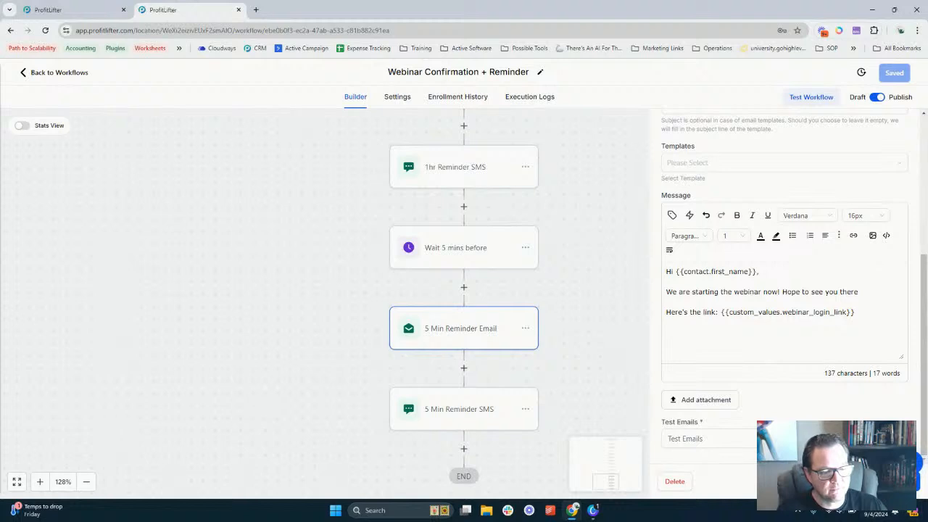
pyautogui.click(608, 465)
pyautogui.click(489, 433)
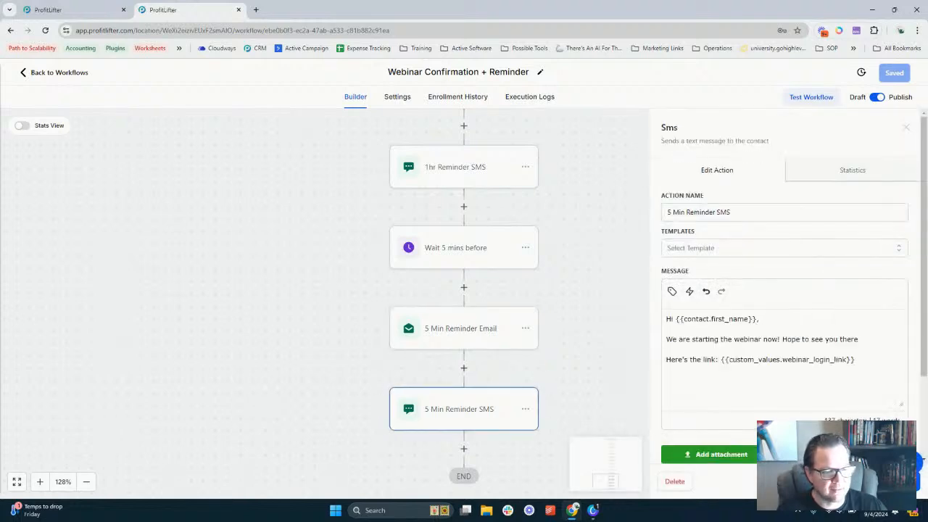
pyautogui.scroll(-2, 901, 396)
pyautogui.click(826, 481)
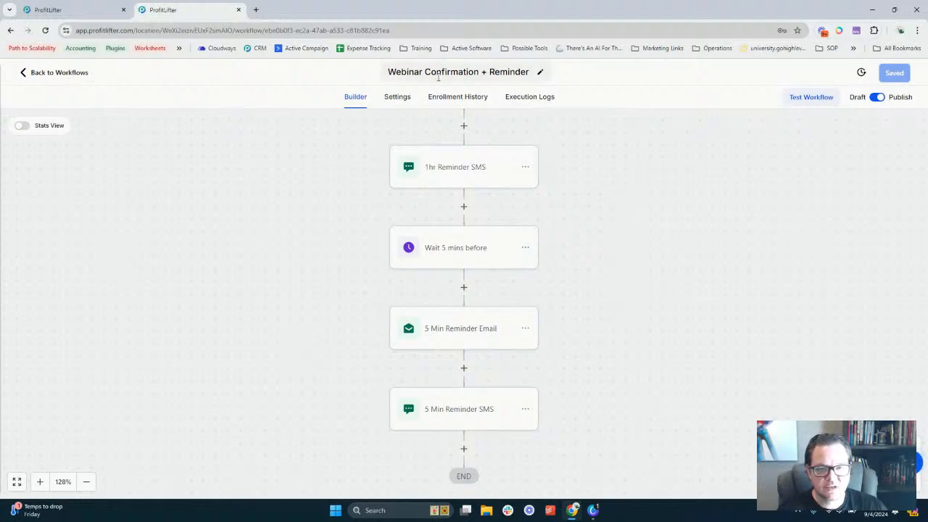
pyautogui.scroll(5, 483, 260)
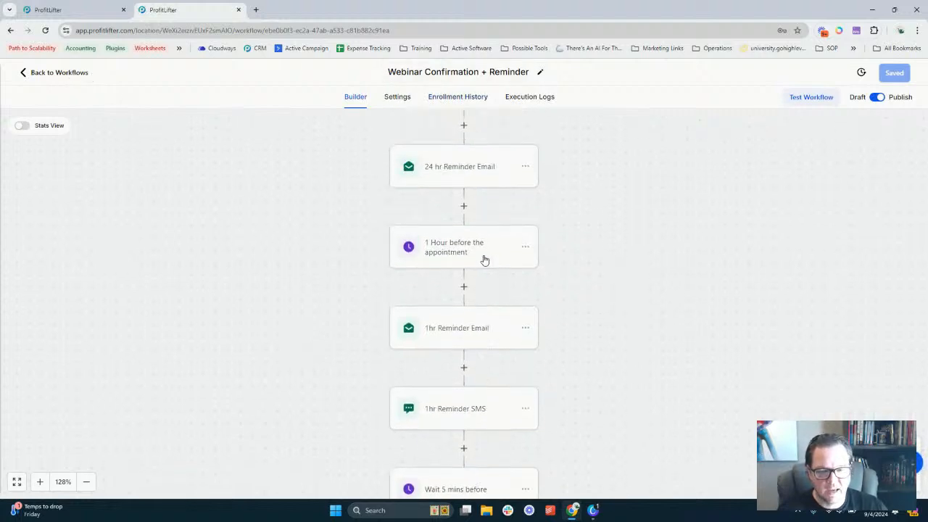
pyautogui.scroll(4, 482, 255)
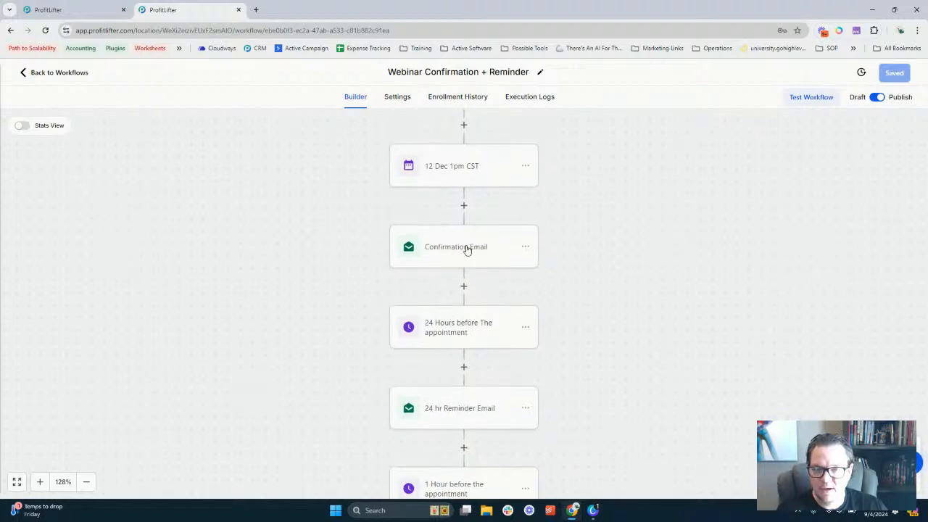
pyautogui.scroll(5, 466, 248)
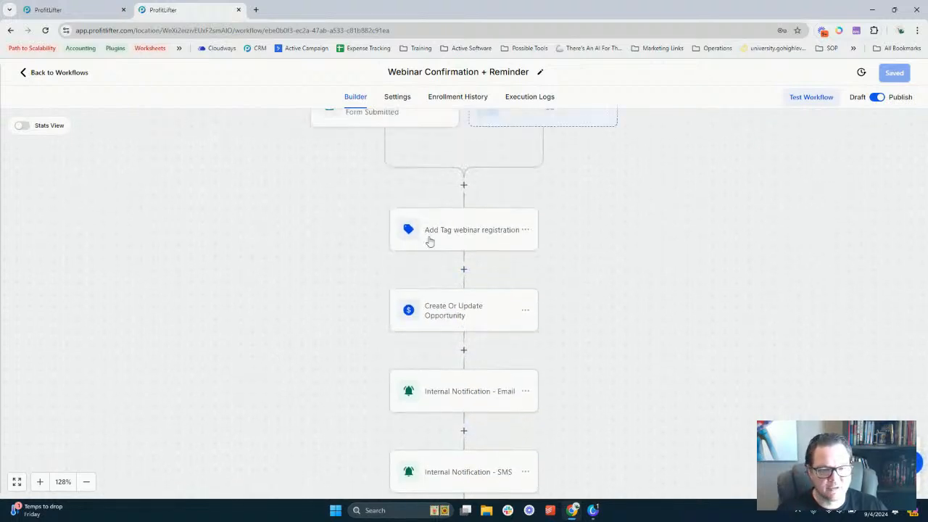
pyautogui.click(484, 246)
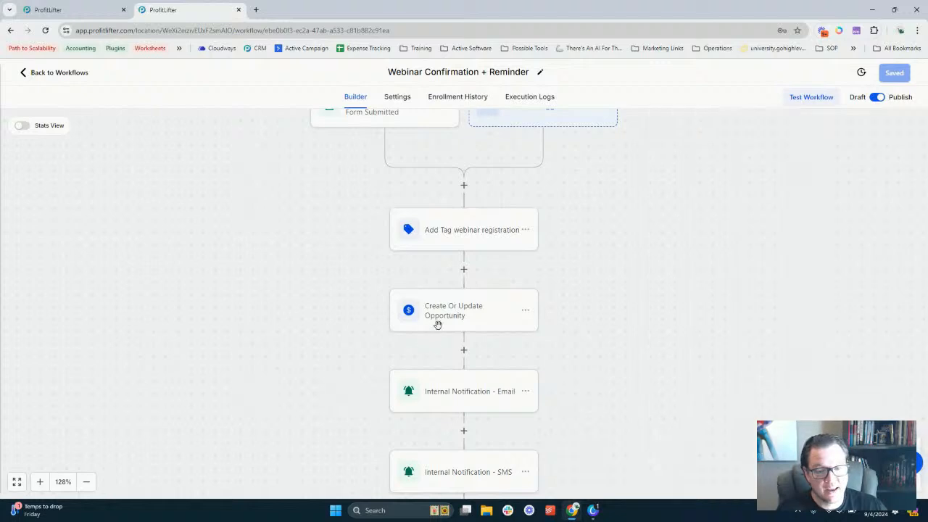
pyautogui.click(433, 314)
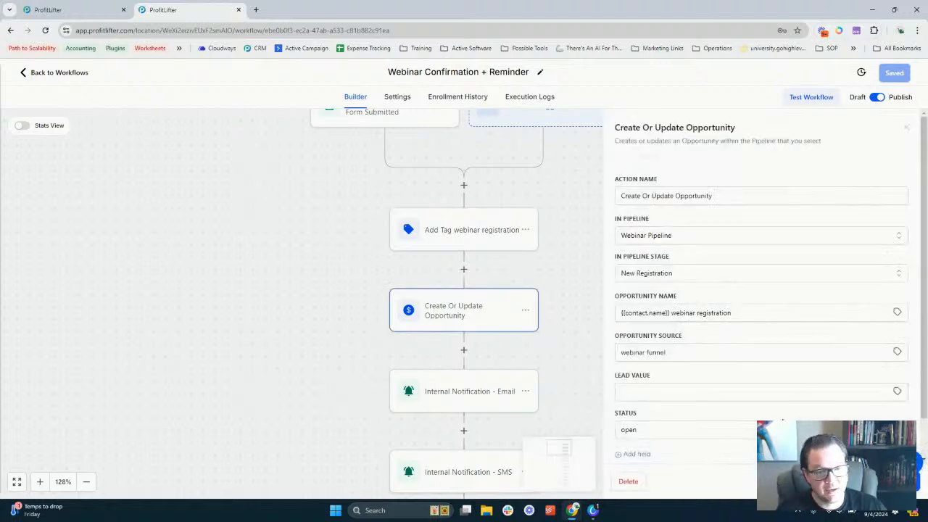
pyautogui.click(676, 241)
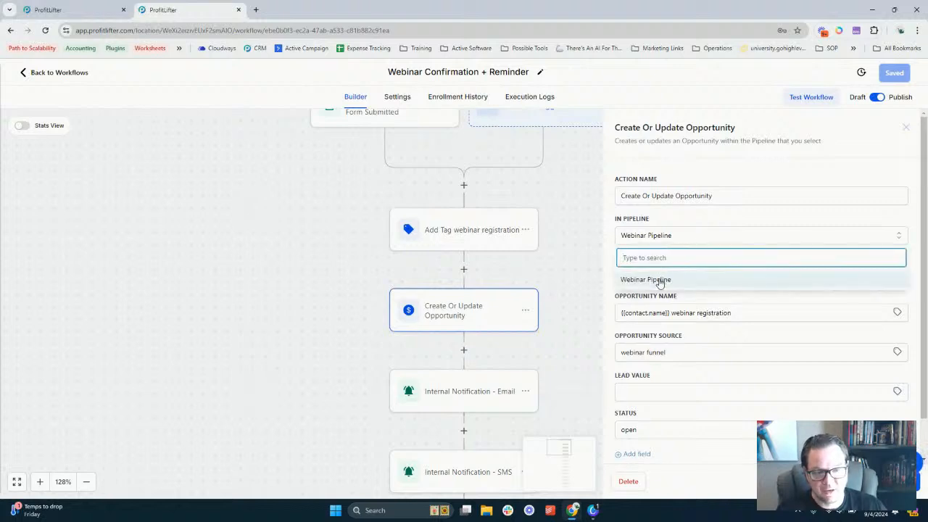
pyautogui.click(656, 280)
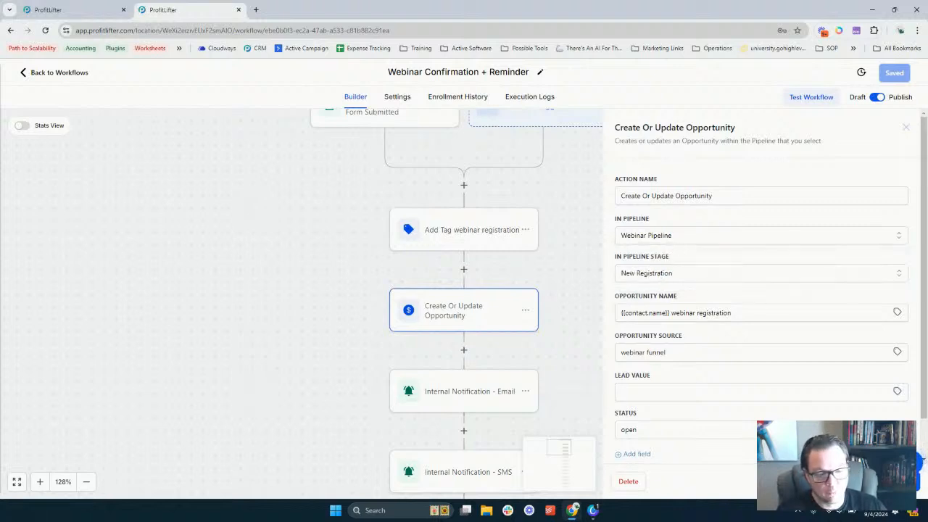
pyautogui.click(906, 128)
pyautogui.scroll(-2, 444, 263)
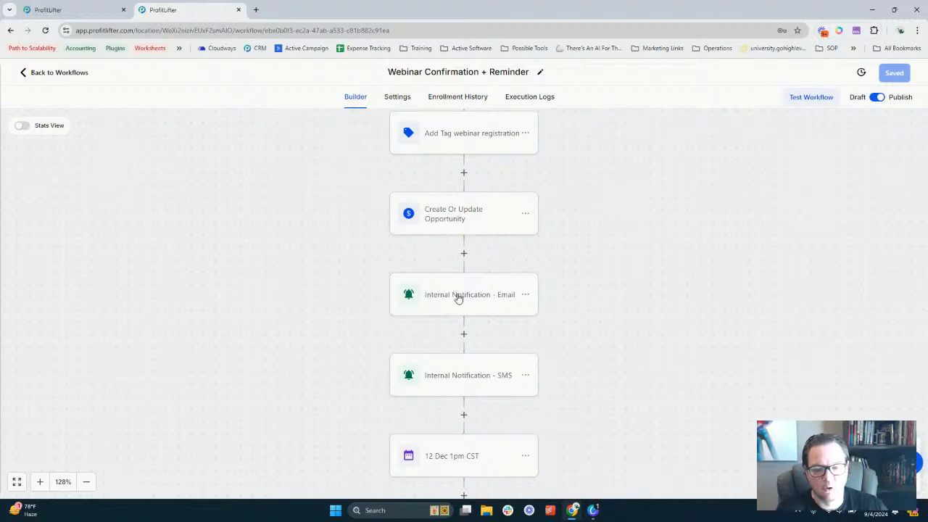
pyautogui.scroll(-3, 496, 291)
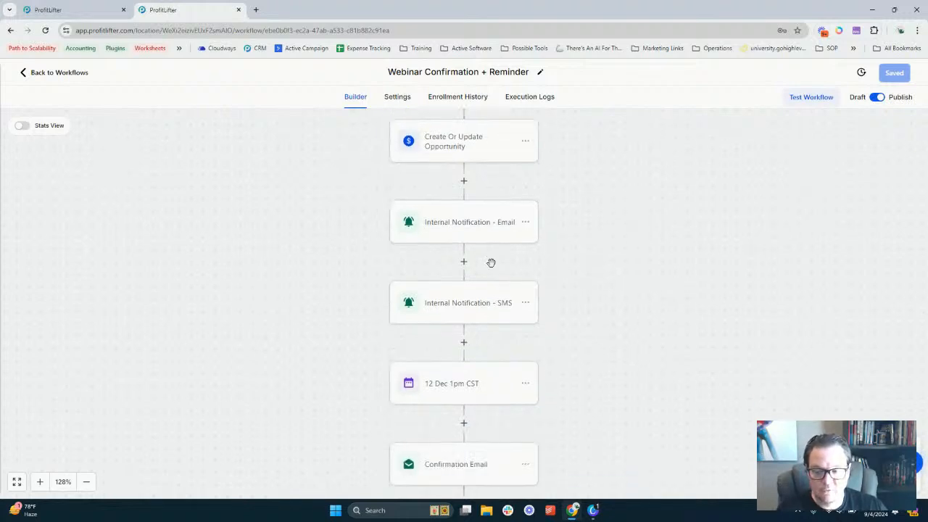
pyautogui.scroll(-6, 477, 331)
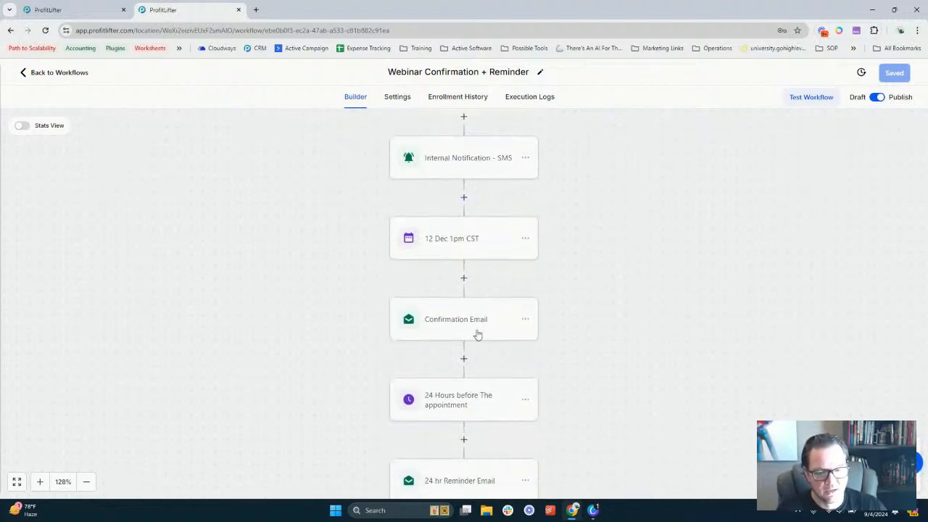
pyautogui.scroll(-9, 477, 335)
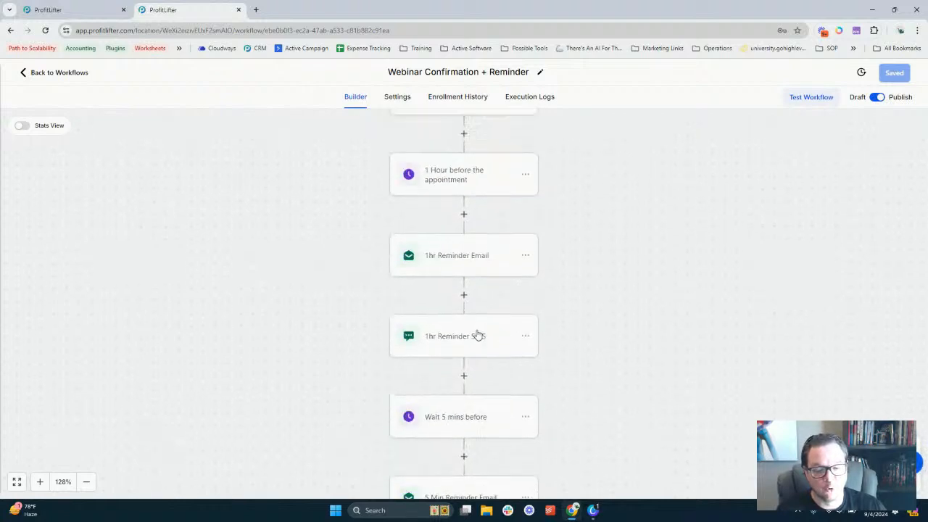
pyautogui.scroll(3, 476, 329)
pyautogui.scroll(3, 476, 329)
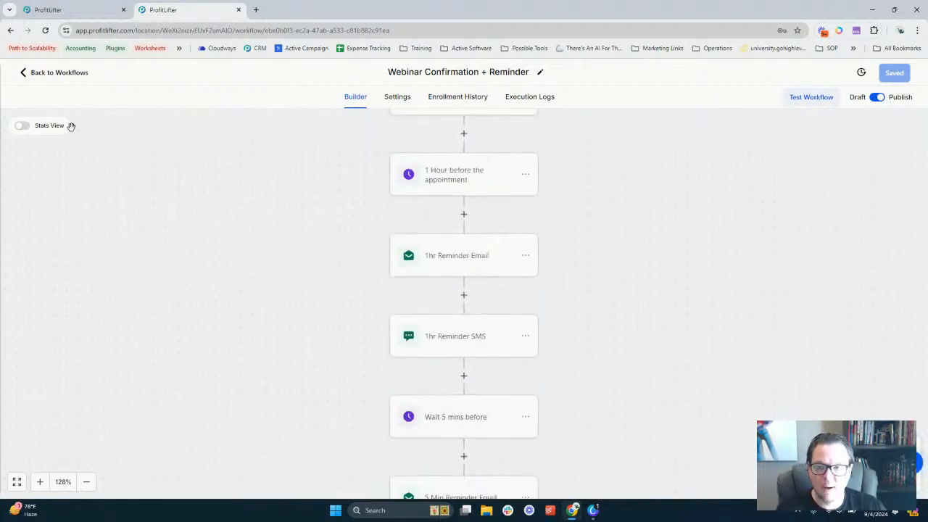
# Look through the Webinar Customizer workflow's nodes, then return to the SnapOn: Webinar Funnel workflow list
pyautogui.click(57, 73)
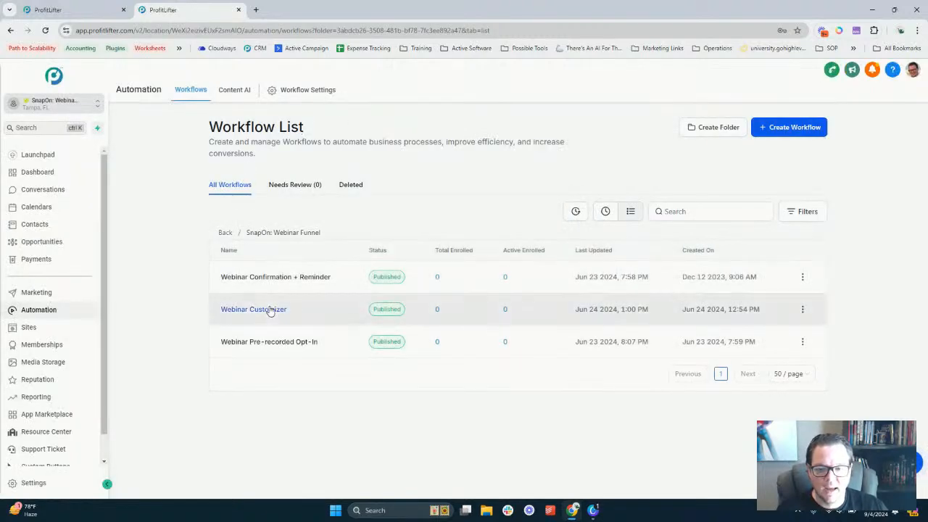
pyautogui.click(269, 311)
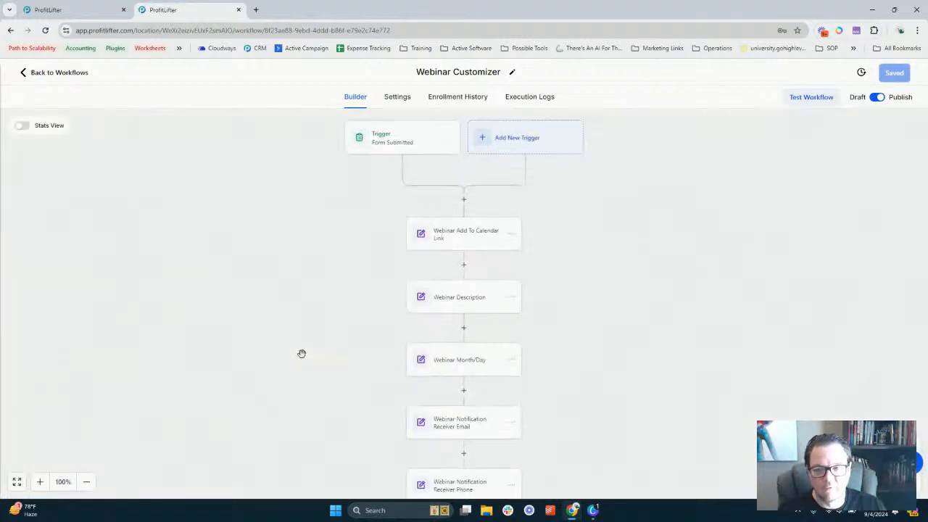
pyautogui.scroll(-7, 472, 290)
pyautogui.scroll(4, 468, 269)
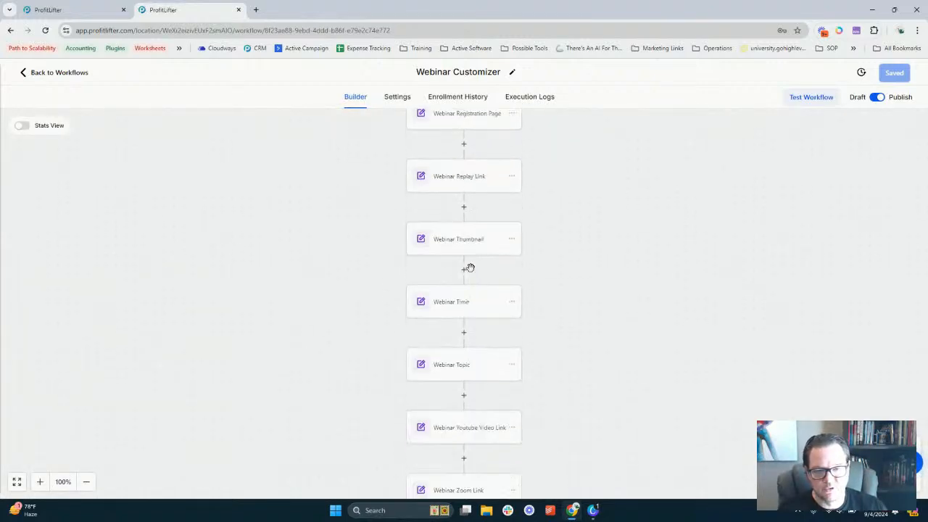
pyautogui.click(80, 73)
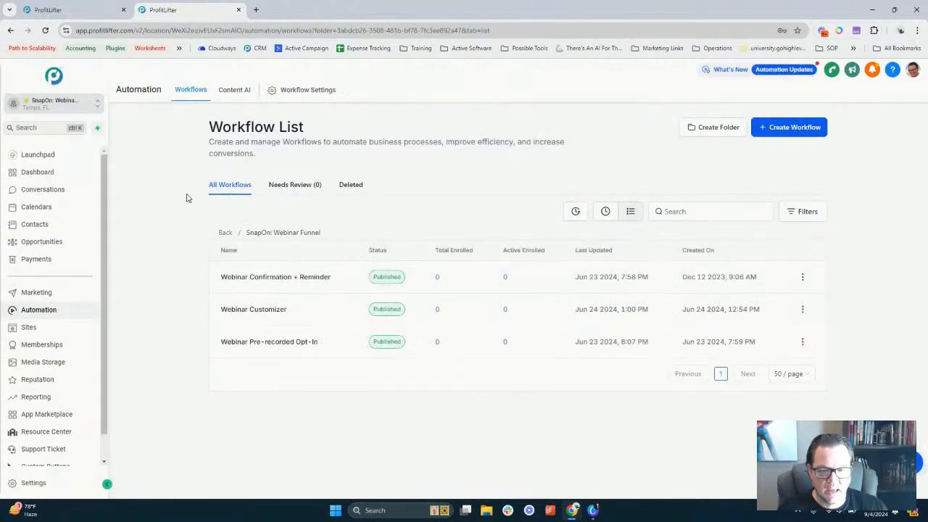
# Open the Webinar Pre-recorded Opt-In workflow to view its Form Submitted trigger and Add Tag step
pyautogui.click(279, 350)
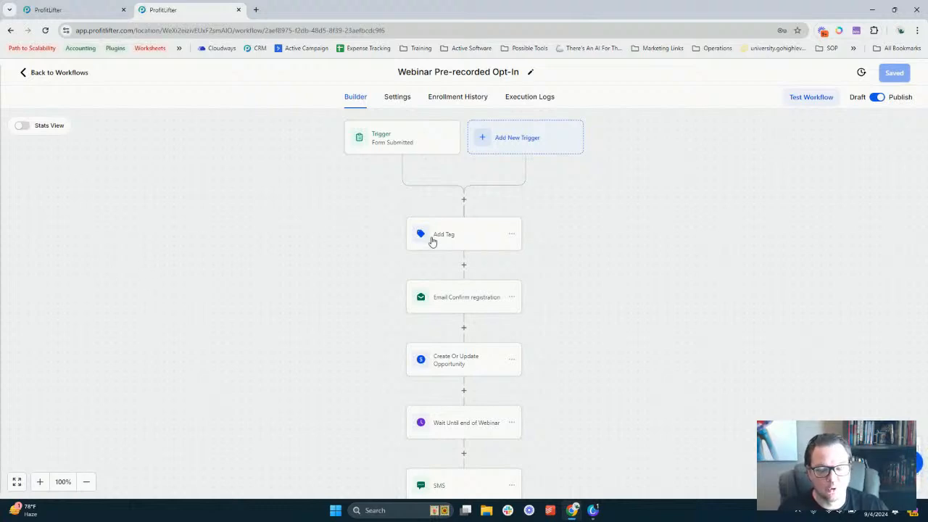
# Check the Add Tag step, then view the opportunity step's Webinar Pipeline and New Registration settings
pyautogui.click(469, 233)
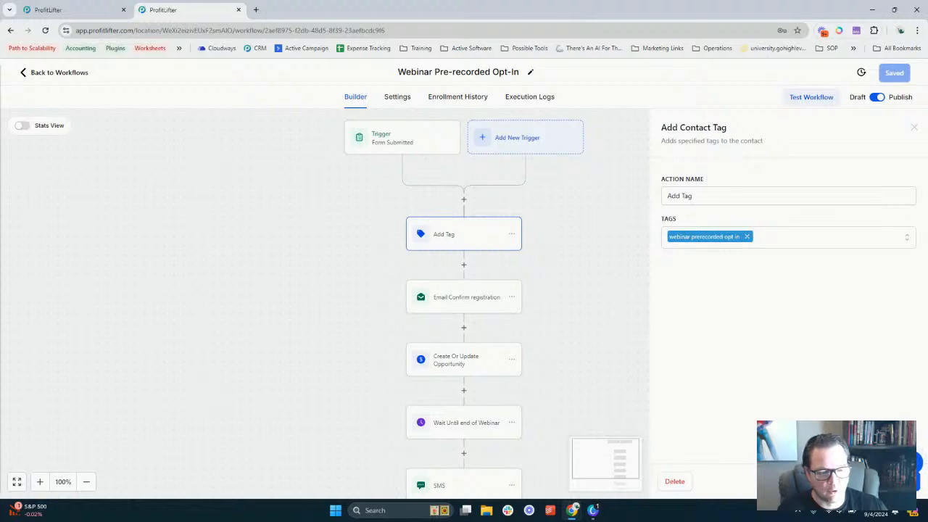
pyautogui.click(487, 435)
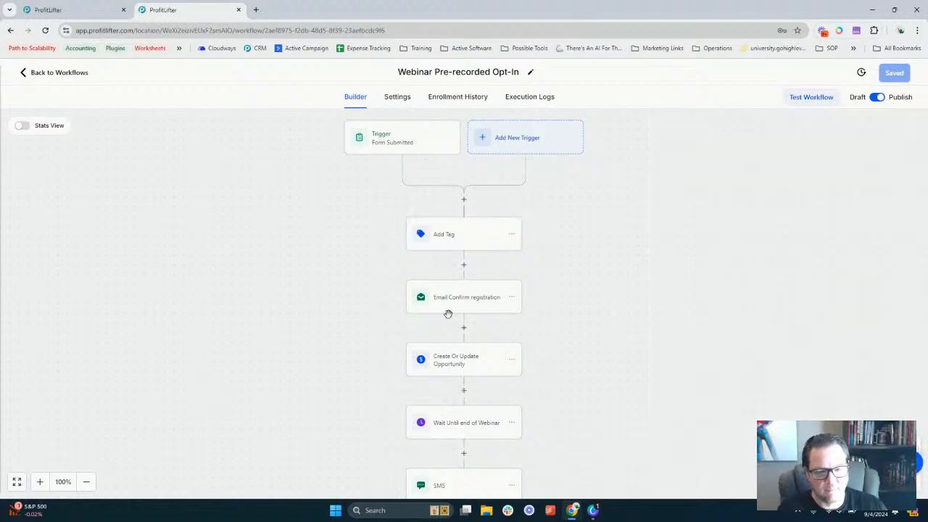
pyautogui.scroll(-1, 546, 244)
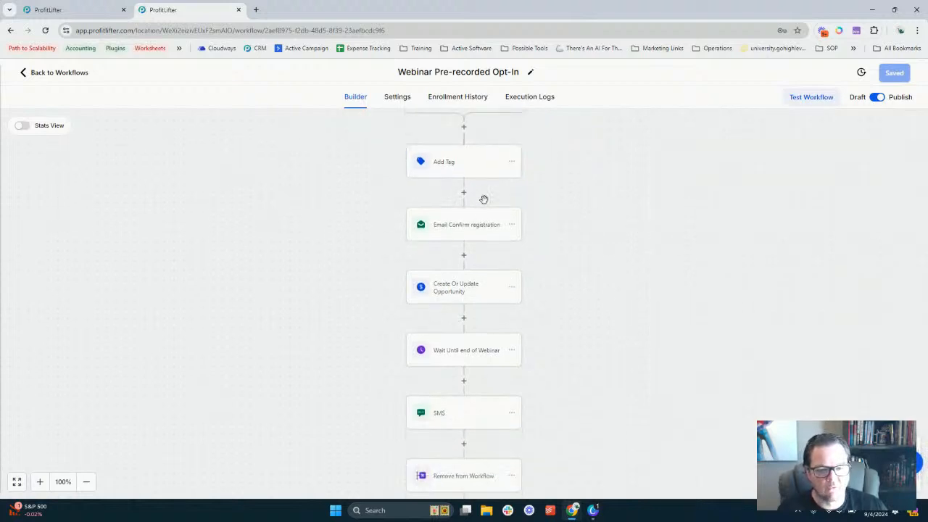
pyautogui.scroll(-1, 479, 209)
pyautogui.click(458, 214)
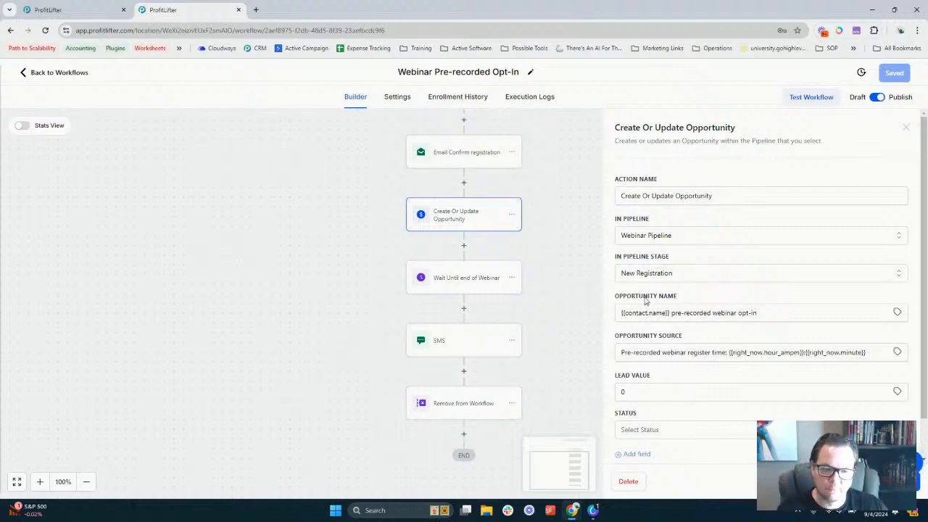
# Keep Webinar Pipeline as the opportunity's pipeline and close the opportunity settings
pyautogui.click(645, 234)
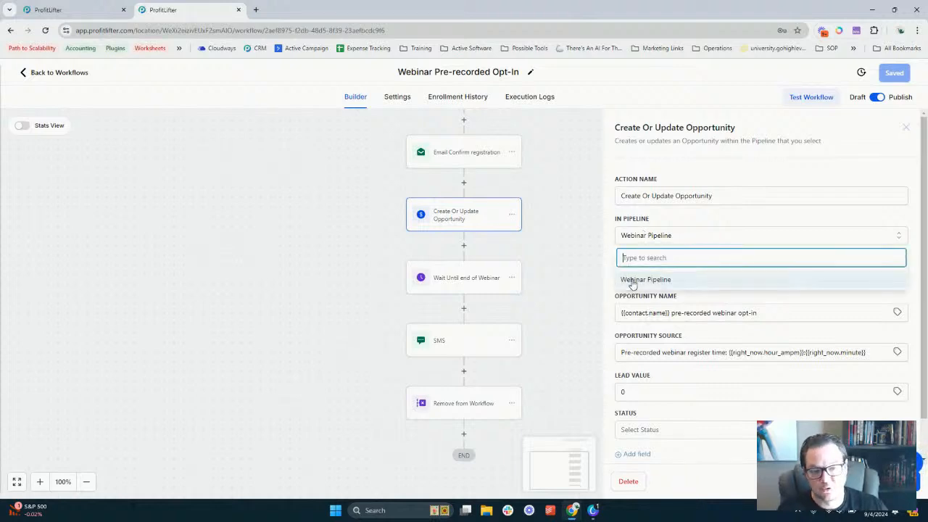
pyautogui.click(653, 216)
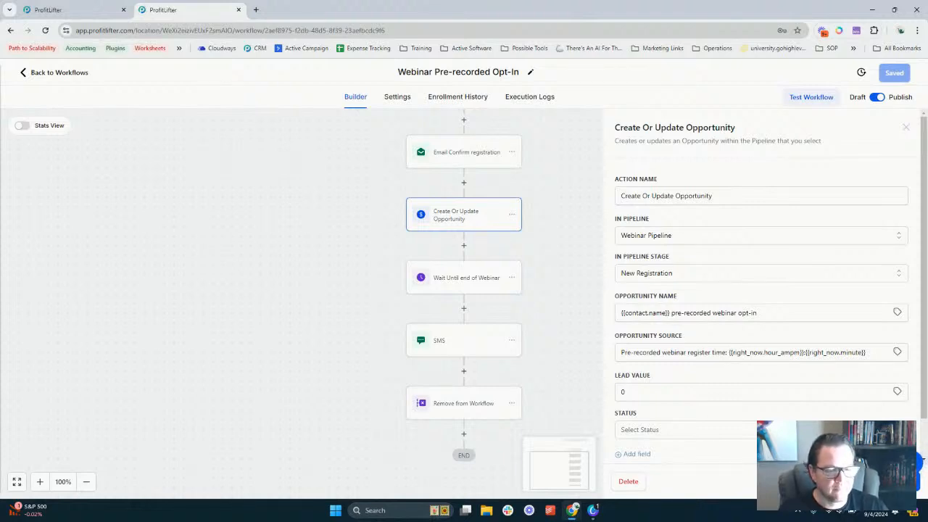
pyautogui.press('Escape')
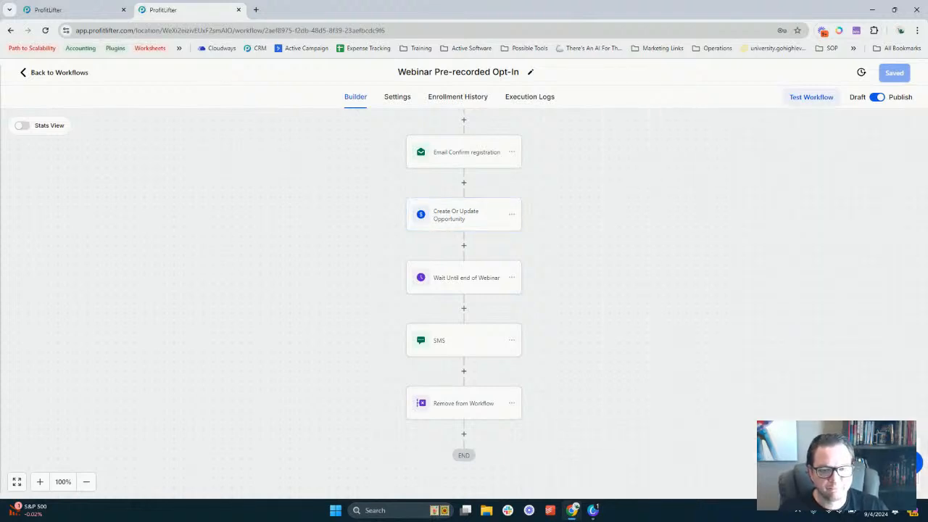
# Review the Wait Until end of Webinar and thank-you SMS steps, then return to the workflow list
pyautogui.click(469, 288)
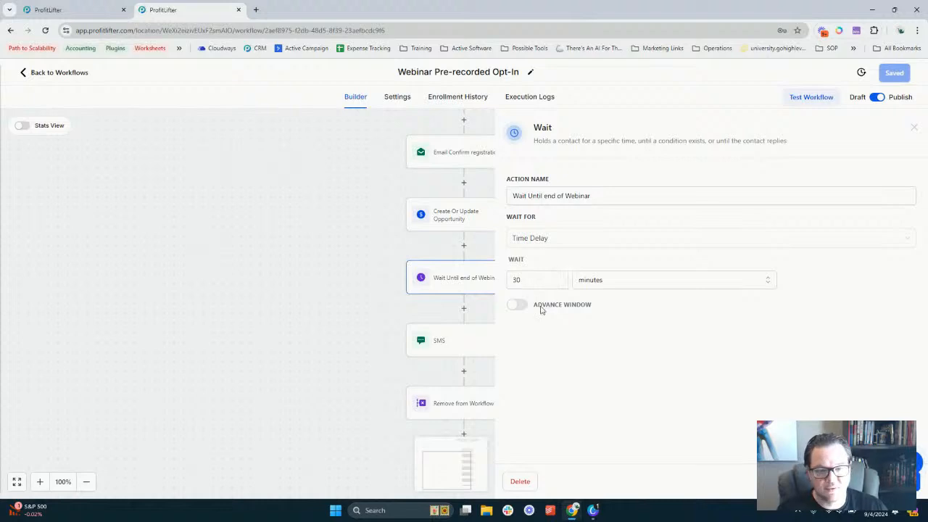
pyautogui.click(596, 416)
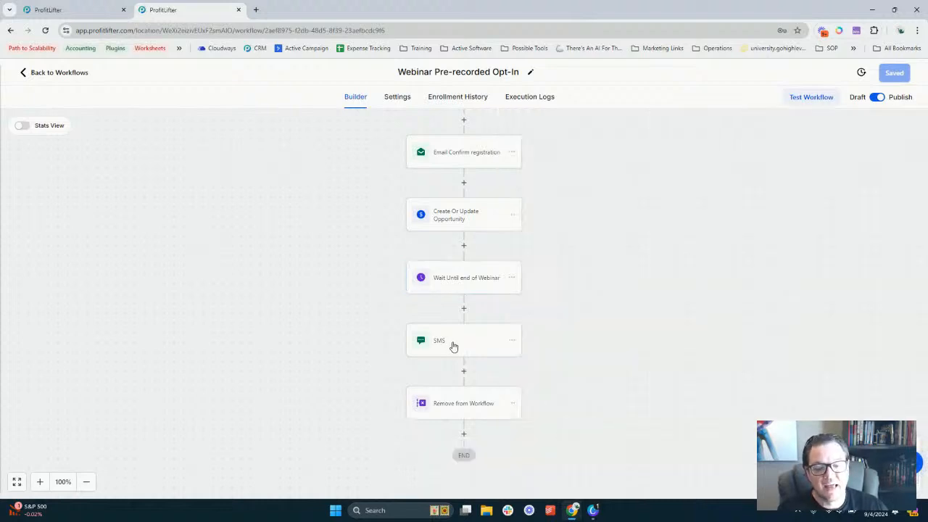
pyautogui.click(452, 346)
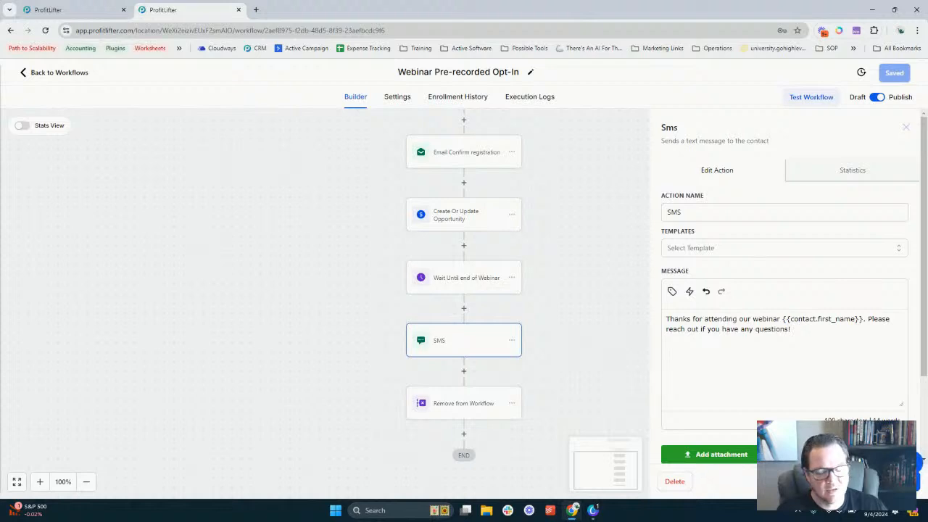
pyautogui.click(832, 481)
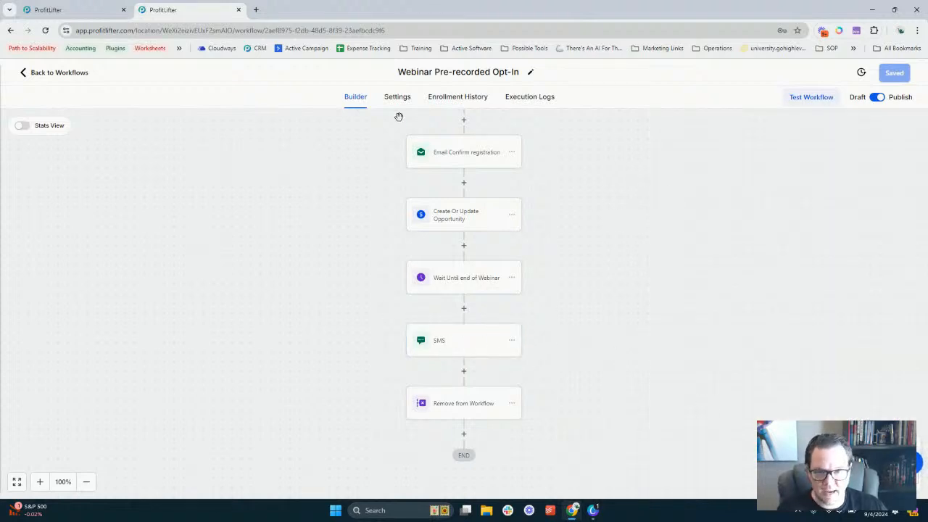
pyautogui.click(60, 72)
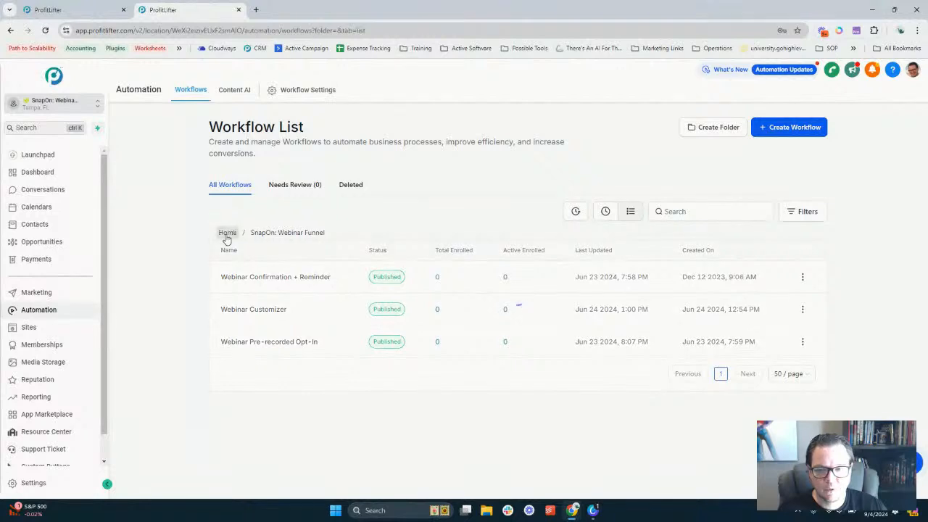
# Show the Forms list with the three webinar forms and split the other ProfitLifter tab into its own window
pyautogui.click(43, 330)
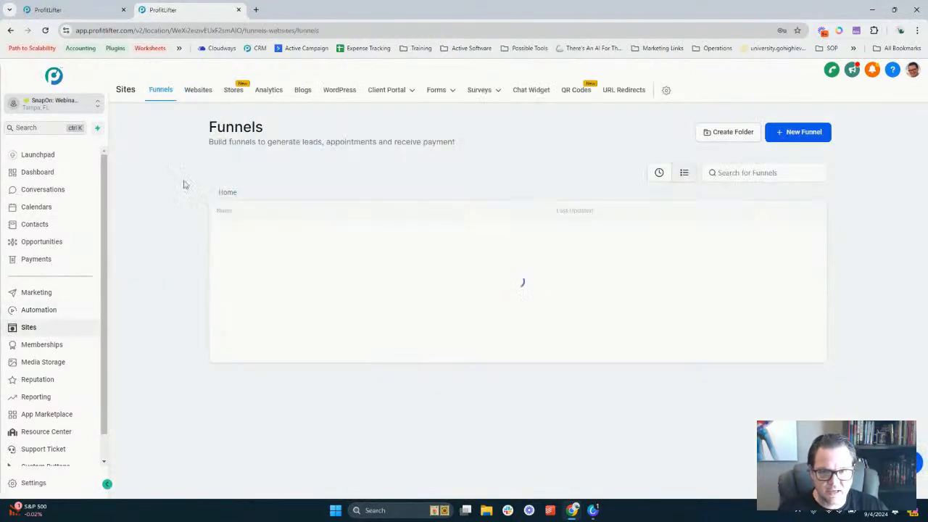
pyautogui.moveTo(485, 95)
pyautogui.moveTo(413, 103)
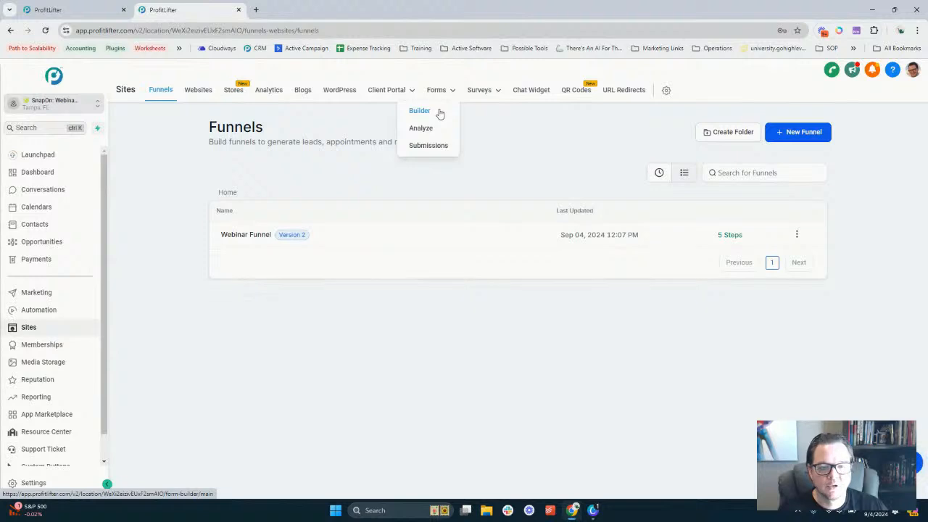
pyautogui.click(439, 113)
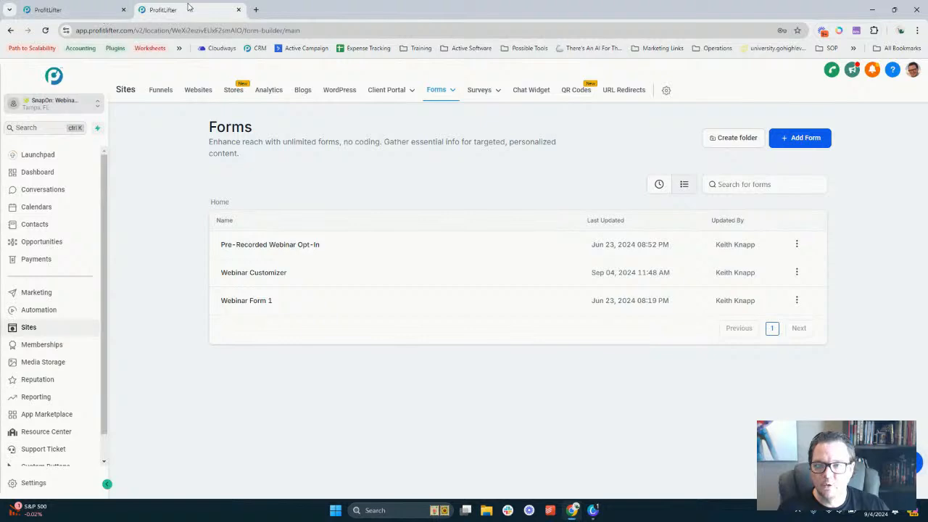
pyautogui.moveTo(76, 5); pyautogui.dragTo(0, 43)
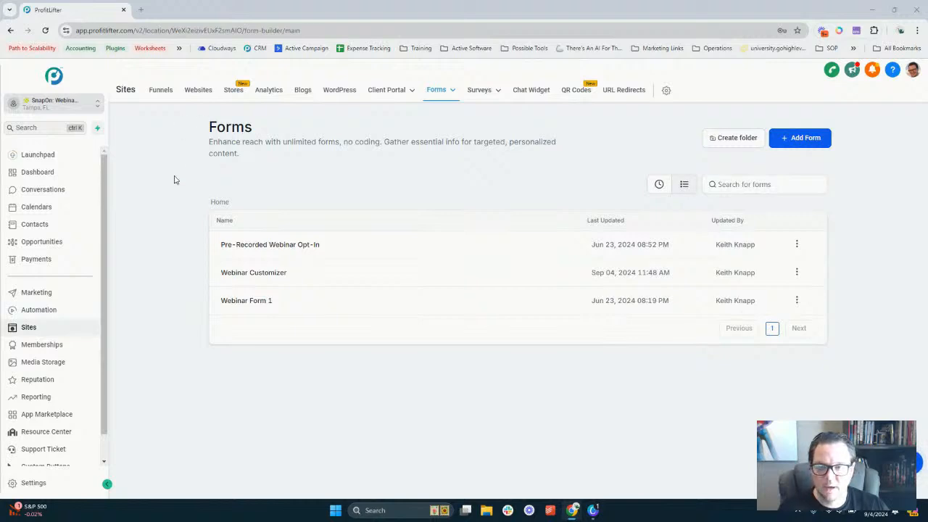
# Search 'Demi' in the sub-account switcher and switch to DEMO: MAX
pyautogui.click(52, 106)
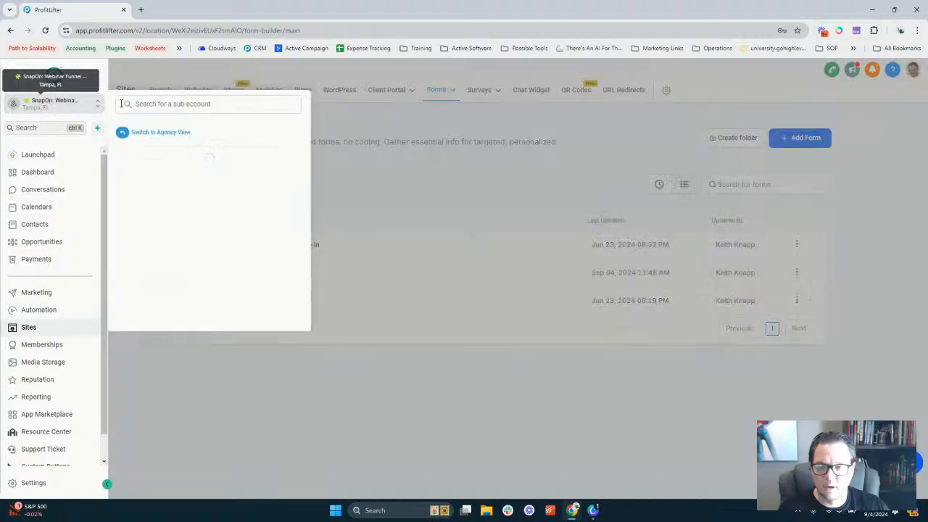
pyautogui.write('Demi')
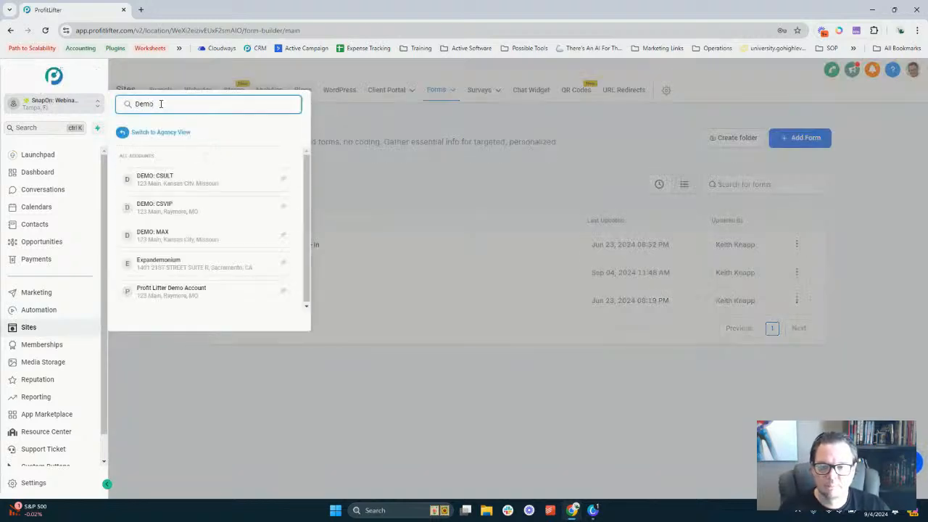
pyautogui.click(187, 240)
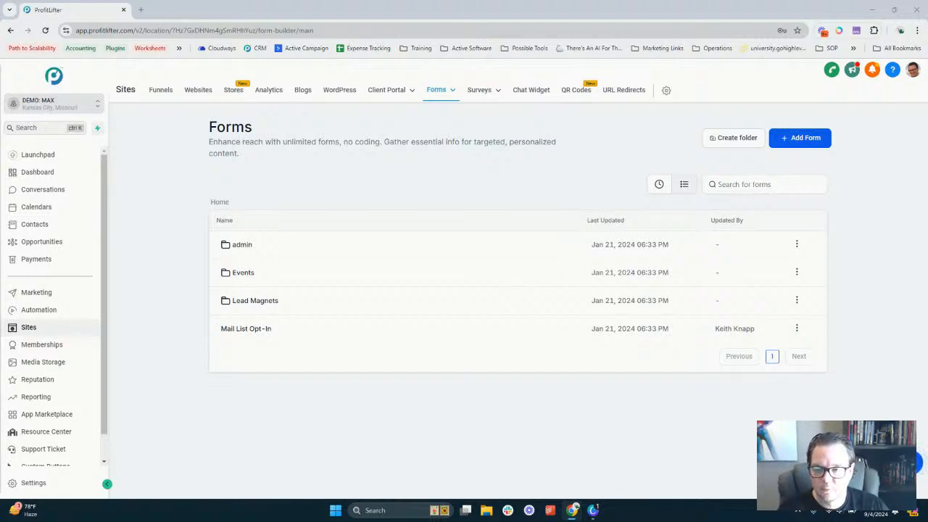
# Show DEMO: MAX's Funnels list with Appointments, Event Promo, Lead Magnets and Order Forms folders
pyautogui.click(163, 93)
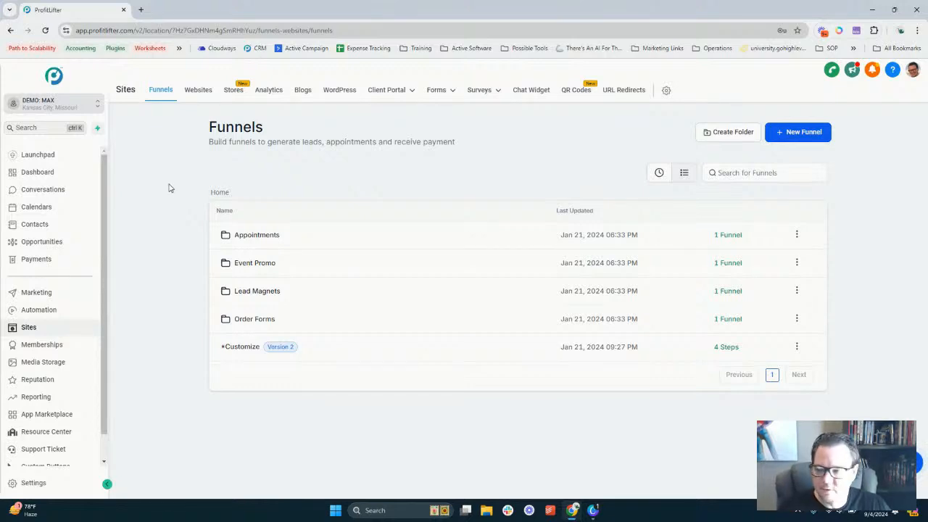
# Reload the DEMO: MAX Funnels page with F5 so the imported five-step Webinar Funnel appears
pyautogui.moveTo(3, 188)
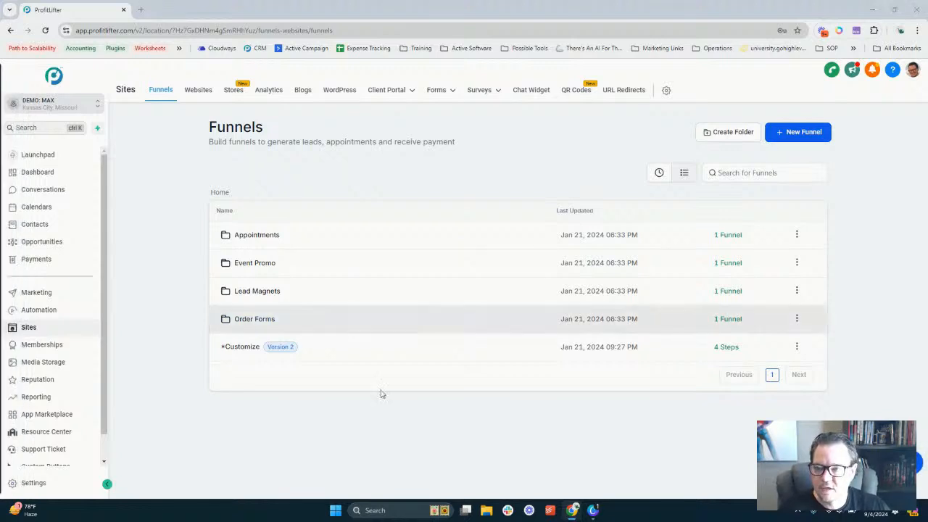
pyautogui.click(267, 423)
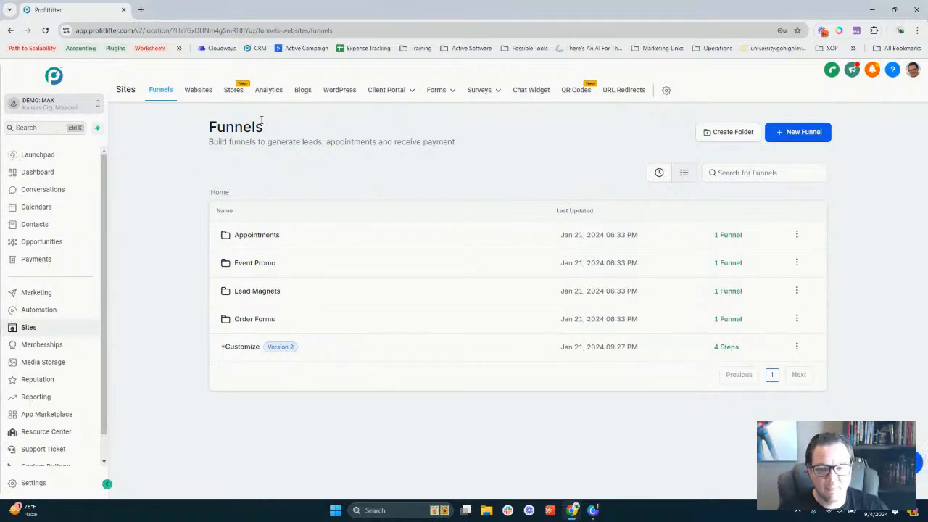
pyautogui.doubleClick(262, 121)
pyautogui.click(271, 131)
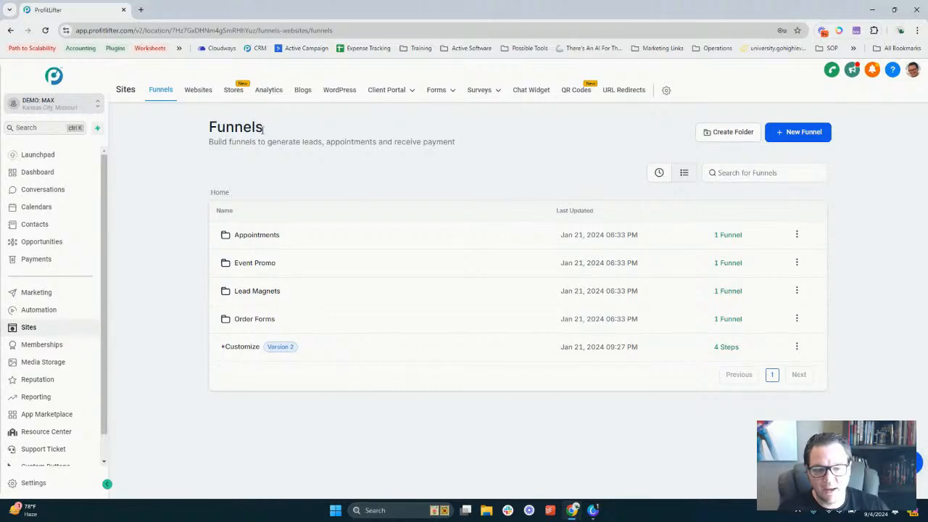
pyautogui.doubleClick(223, 122)
pyautogui.click(174, 169)
pyautogui.press('F5')
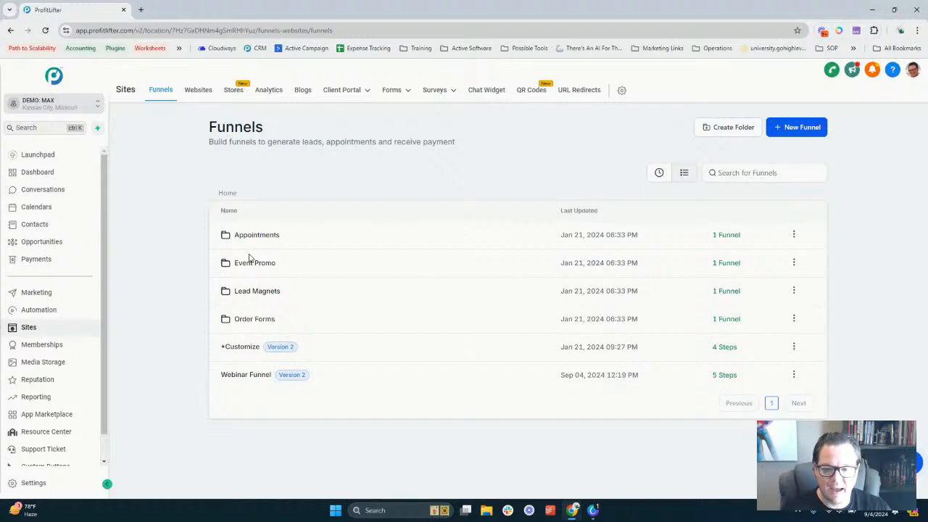
# Open DEMO: MAX's Webinar Funnel to confirm its five steps, then merge the separate window back into the main one
pyautogui.click(253, 375)
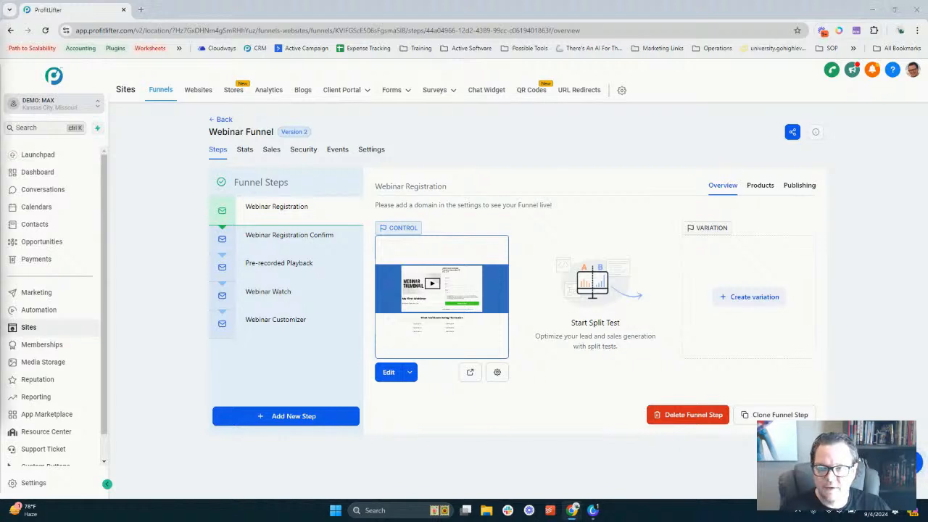
pyautogui.moveTo(157, 172); pyautogui.dragTo(321, 6)
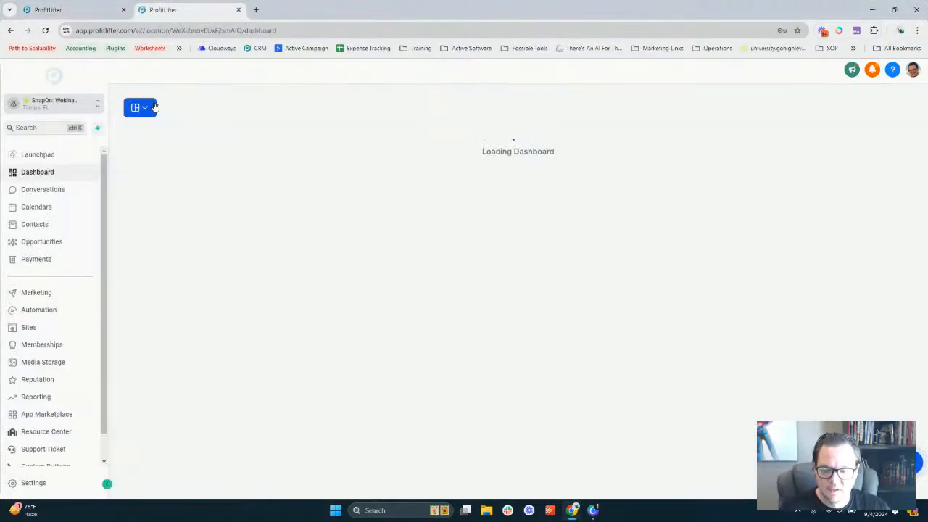
# Open the SnapOn account's Webinar Funnel, showing its five steps and the Webinar Registration overview
pyautogui.click(47, 329)
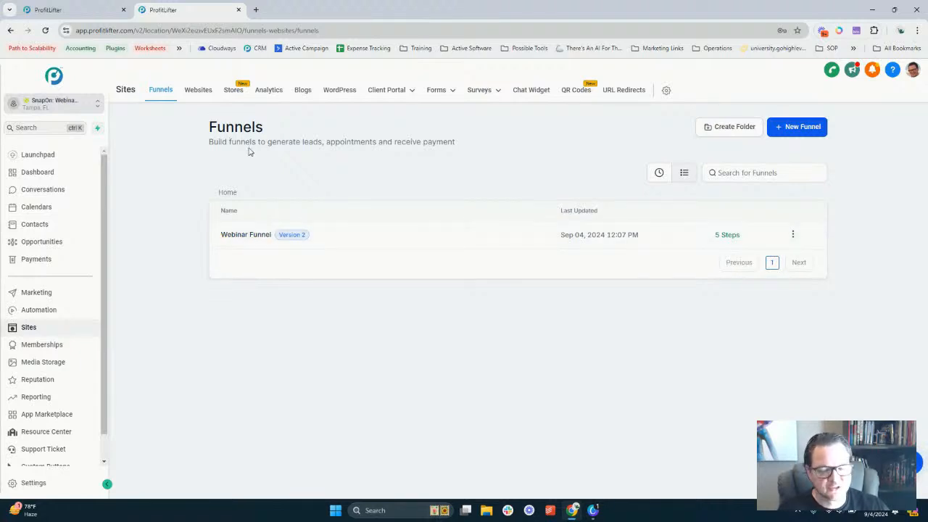
pyautogui.doubleClick(222, 130)
pyautogui.click(274, 153)
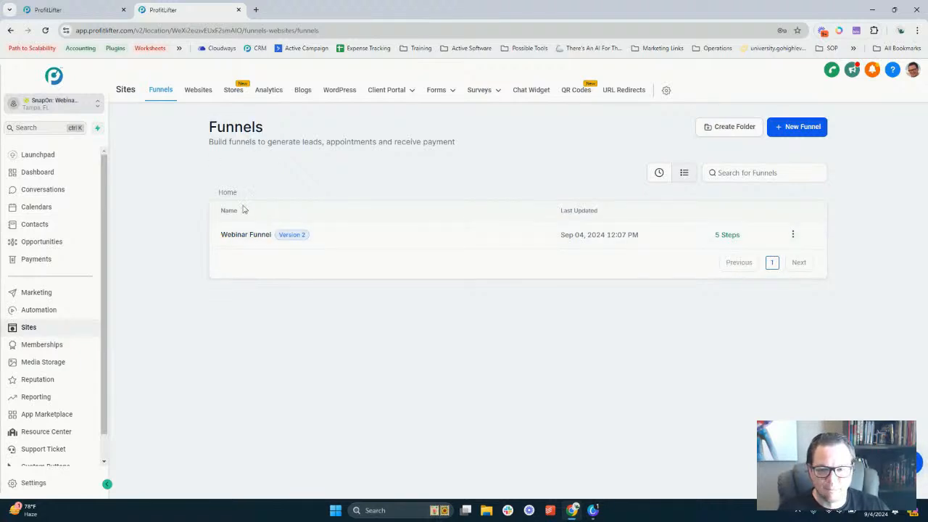
pyautogui.click(252, 234)
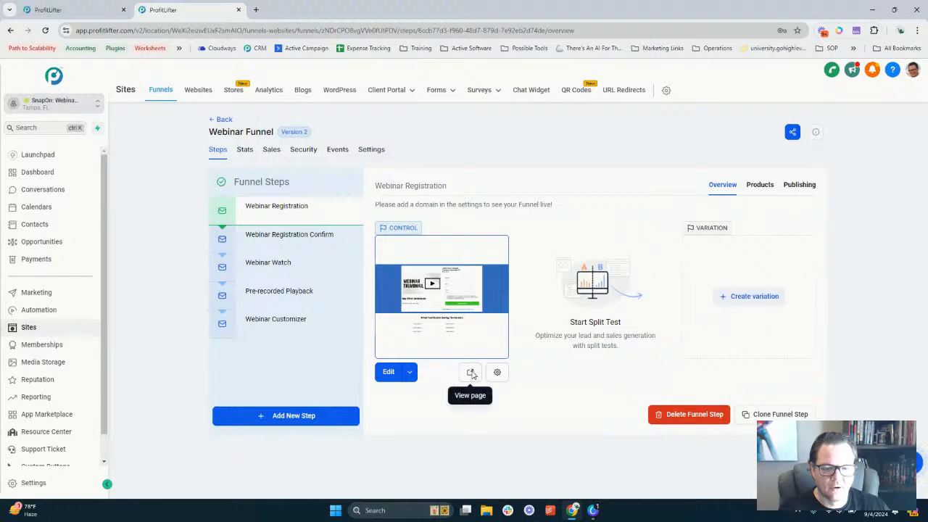
# Preview the Webinar Registration page in a new tab, scroll through it, and return to the funnel steps
pyautogui.click(471, 373)
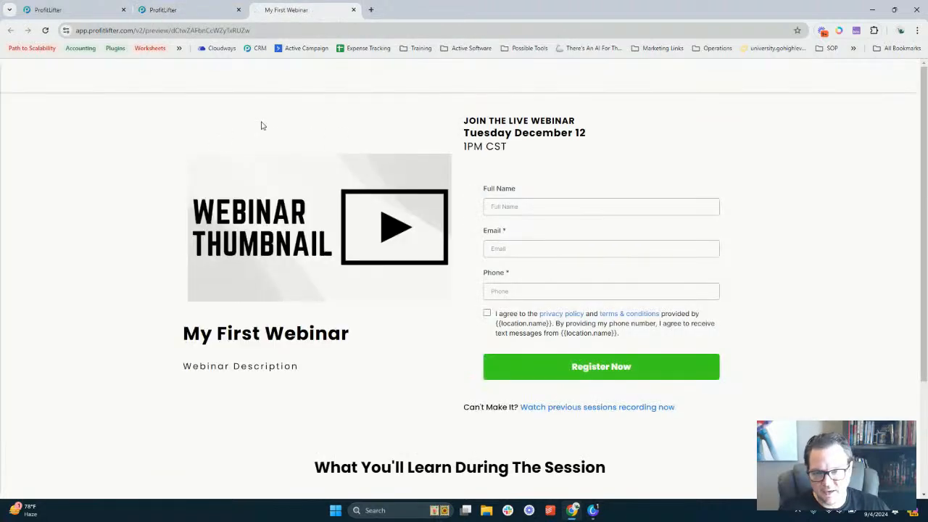
pyautogui.scroll(-3, 275, 131)
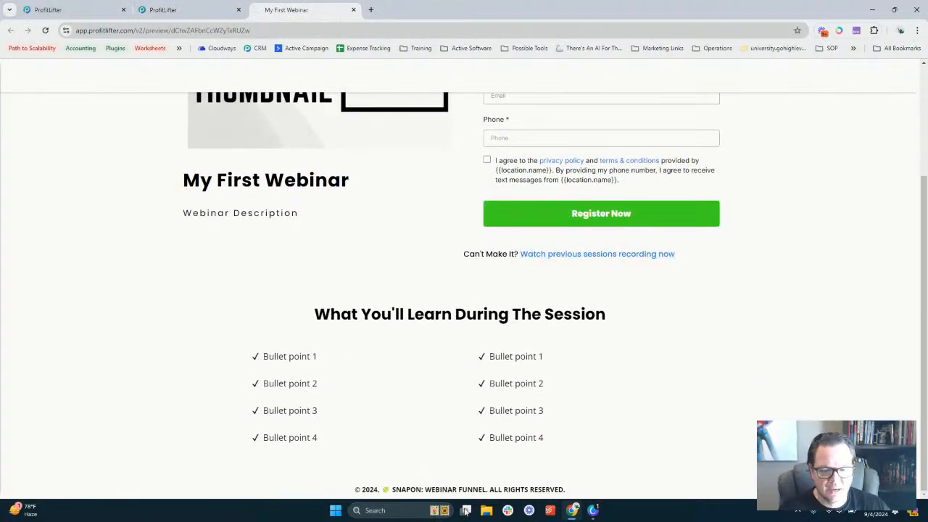
pyautogui.scroll(3, 507, 346)
pyautogui.click(192, 9)
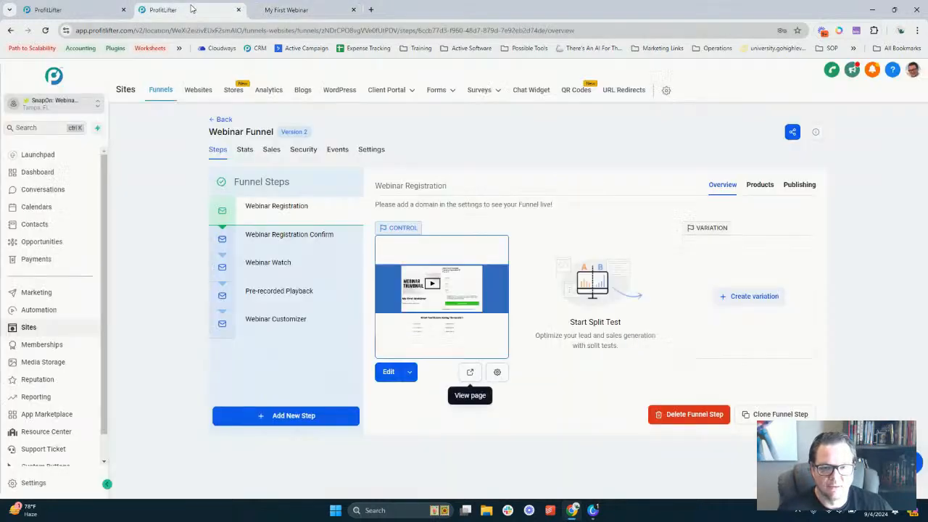
# Preview the Webinar Registration Confirm page and scroll through it
pyautogui.click(299, 237)
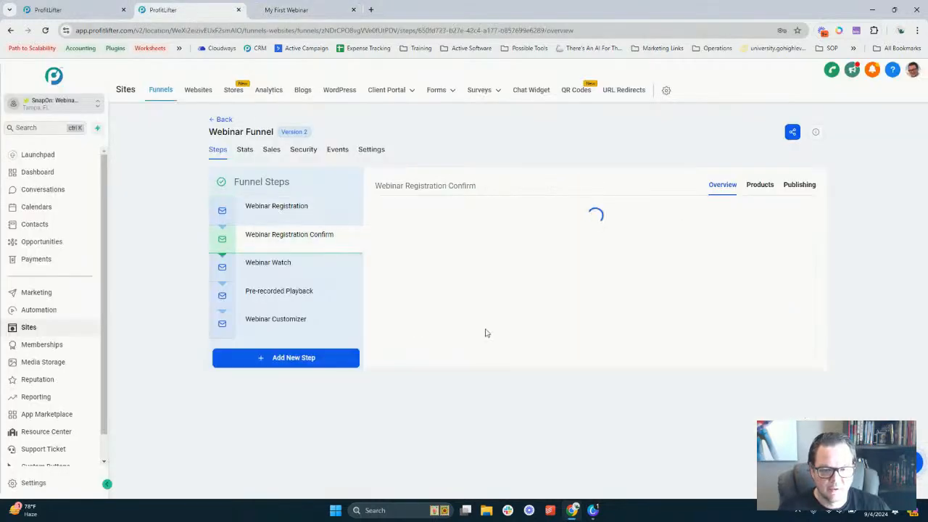
pyautogui.click(469, 371)
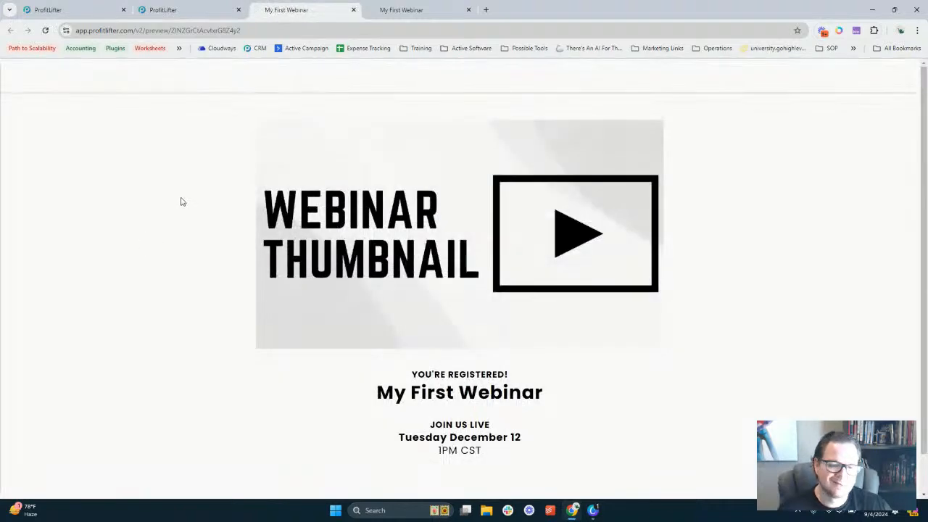
pyautogui.scroll(-2, 183, 202)
pyautogui.scroll(2, 183, 202)
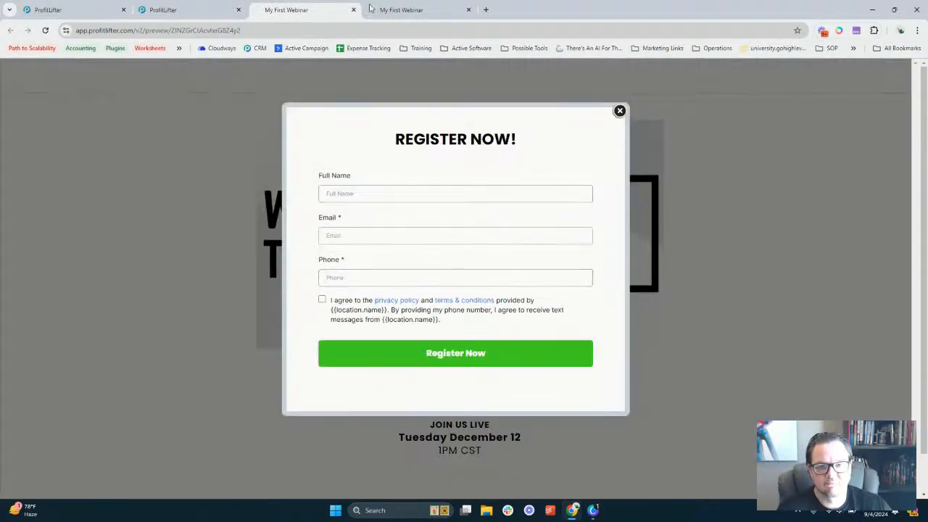
# Close both preview tabs and return to the DEMO: MAX Webinar Funnel tab
pyautogui.click(353, 10)
pyautogui.click(355, 11)
pyautogui.click(92, 6)
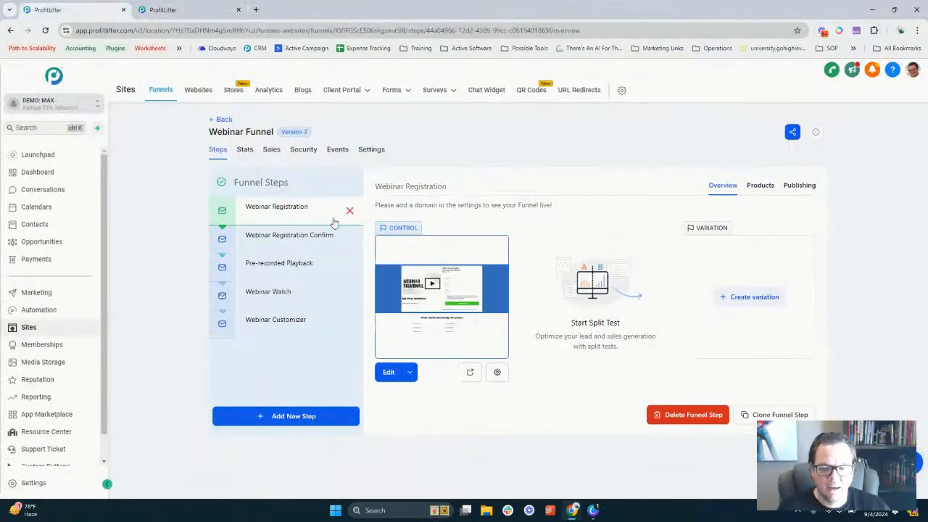
# Preview the DEMO: MAX Webinar Registration page and scroll through it
pyautogui.click(471, 372)
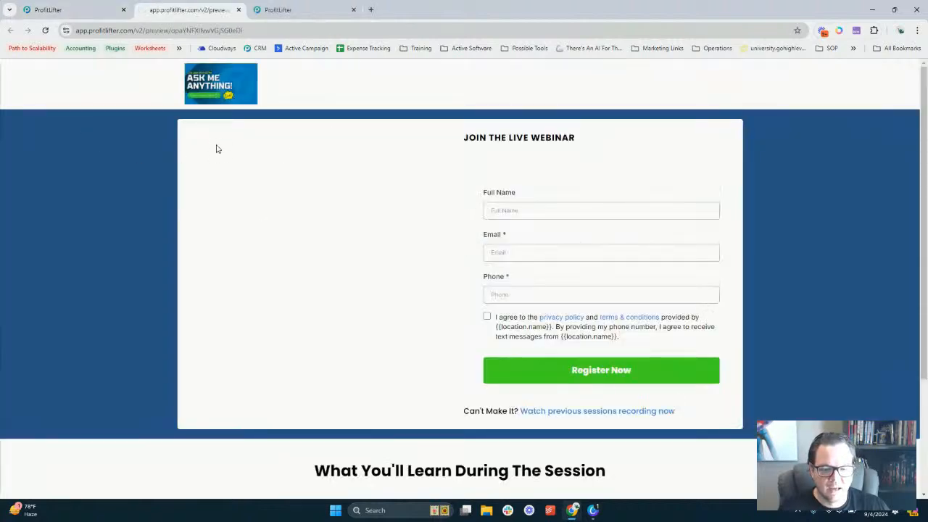
pyautogui.scroll(-2, 308, 206)
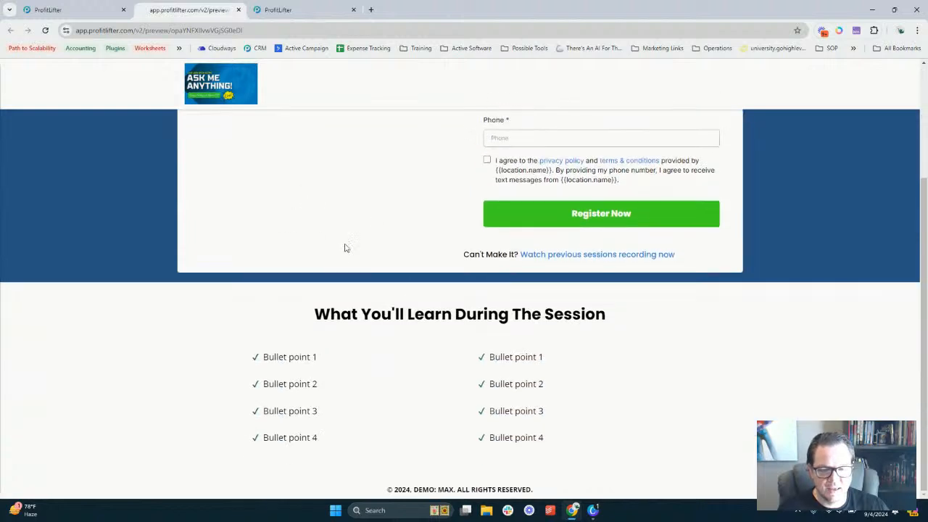
pyautogui.scroll(2, 439, 297)
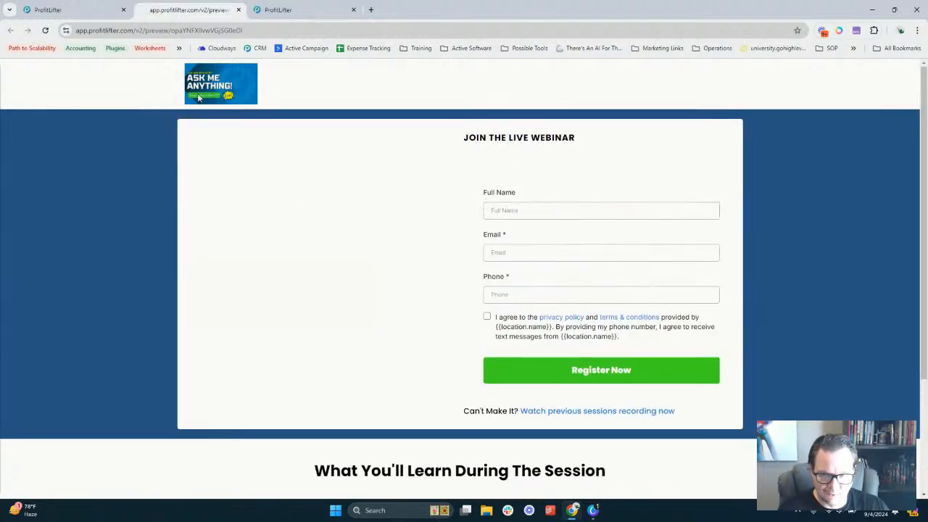
# Close the Register Now popup, check the page, and return to the Webinar Funnel steps
pyautogui.moveTo(85, 16)
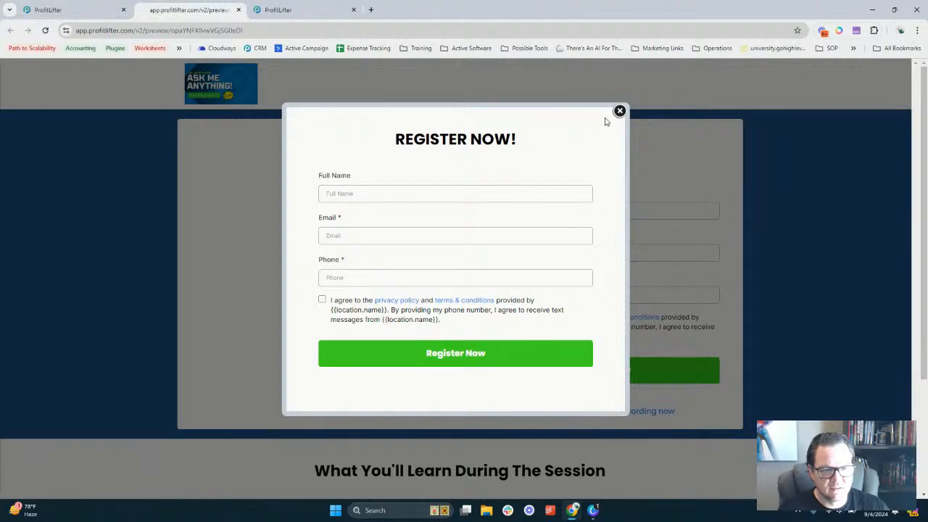
pyautogui.click(619, 111)
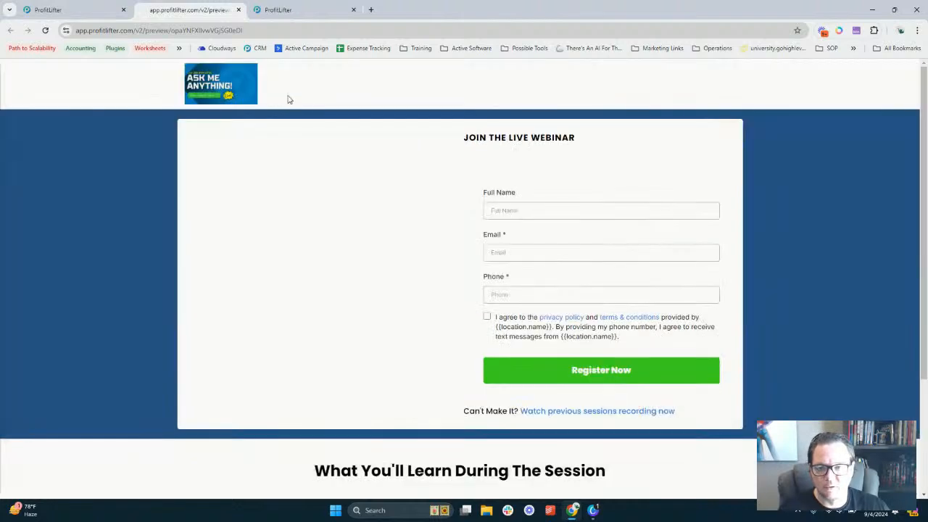
pyautogui.scroll(-3, 375, 174)
pyautogui.scroll(3, 375, 174)
pyautogui.click(72, 10)
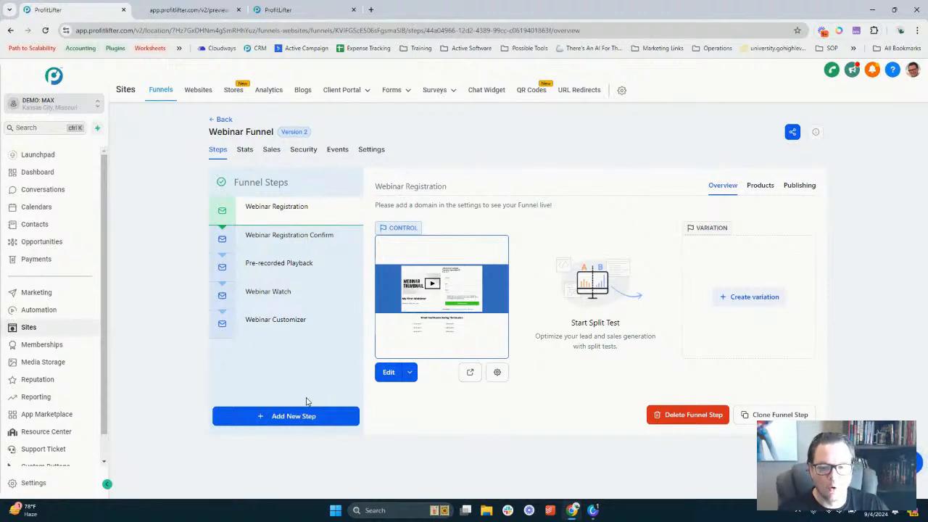
# Preview the Webinar Customizer form and enter the topic 'How to Create a Webinar in a SNAP' plus a hand emoji
pyautogui.click(297, 332)
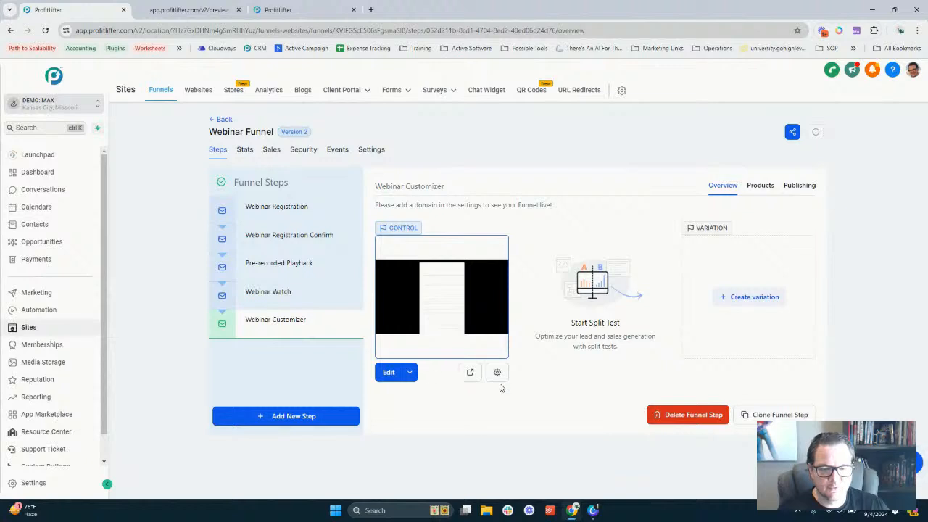
pyautogui.click(469, 372)
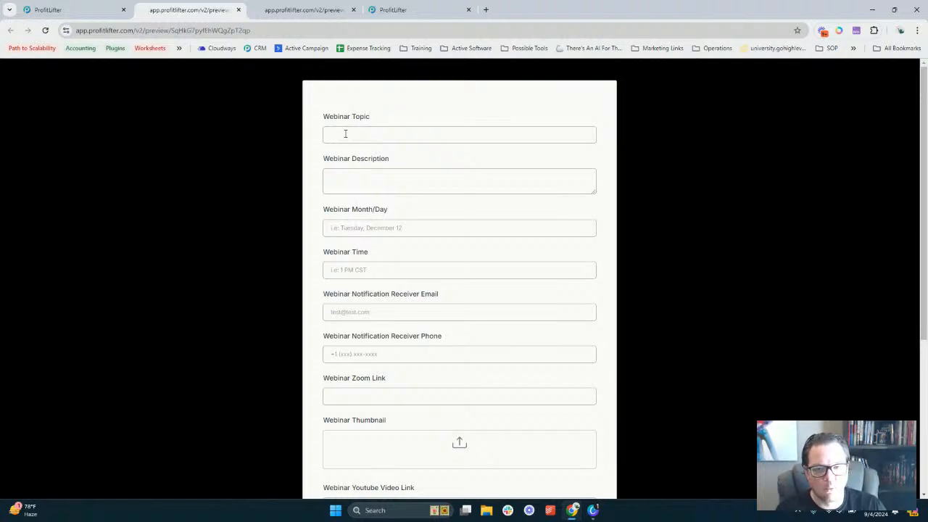
pyautogui.write('How I')
pyautogui.write('o Create')
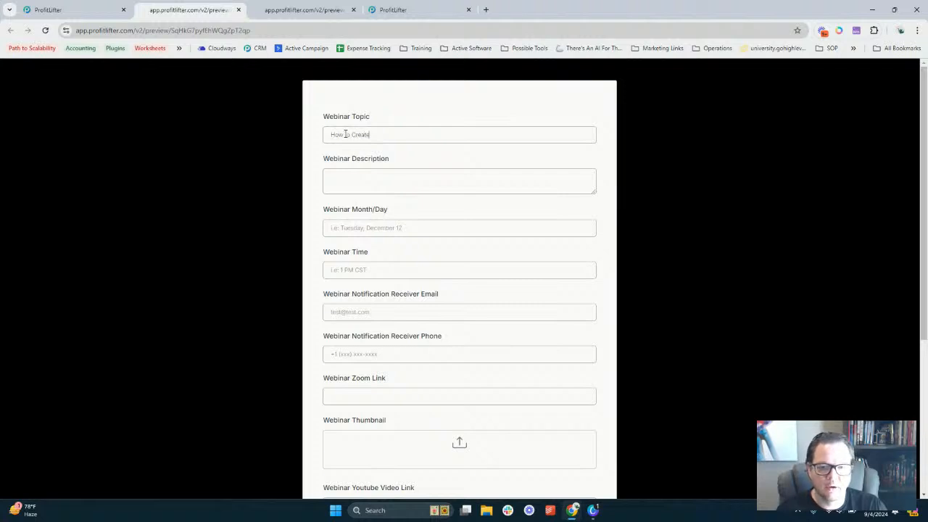
pyautogui.write(' a Webina')
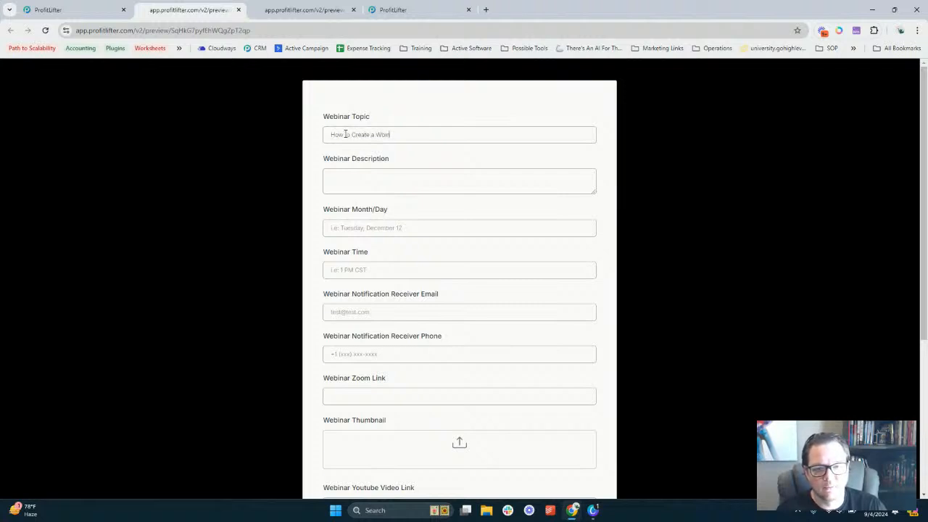
pyautogui.write('inar in a Simpl')
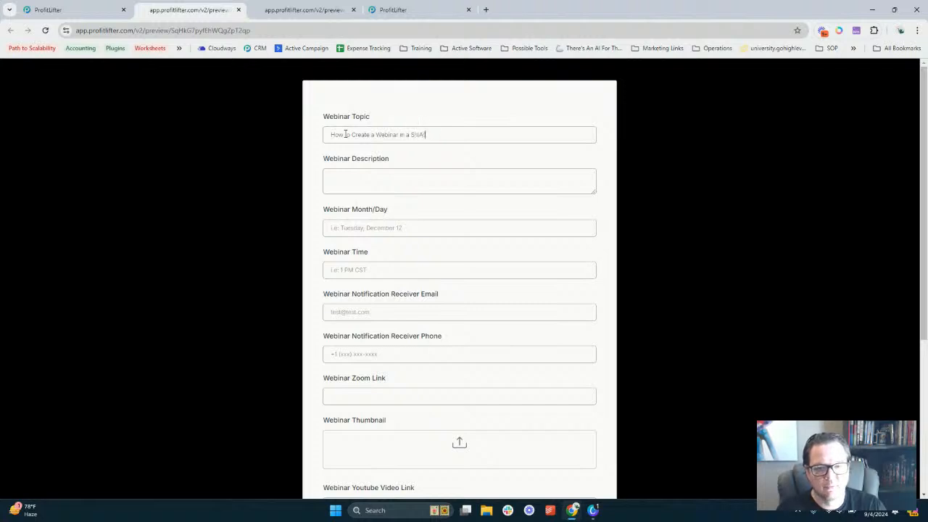
pyautogui.write('e')
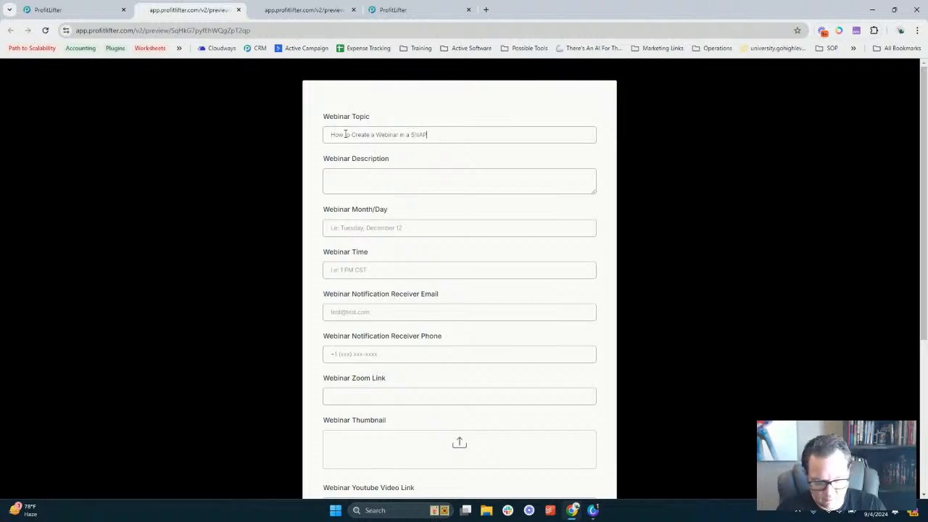
pyautogui.press('super+period')
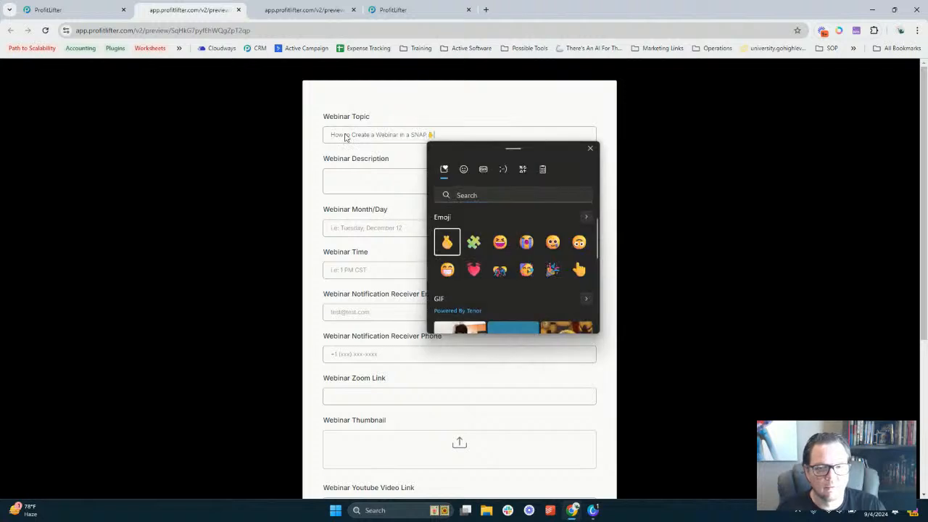
pyautogui.press('Return')
# Start the Webinar Description field with the word 'Want'
pyautogui.press('Tab')
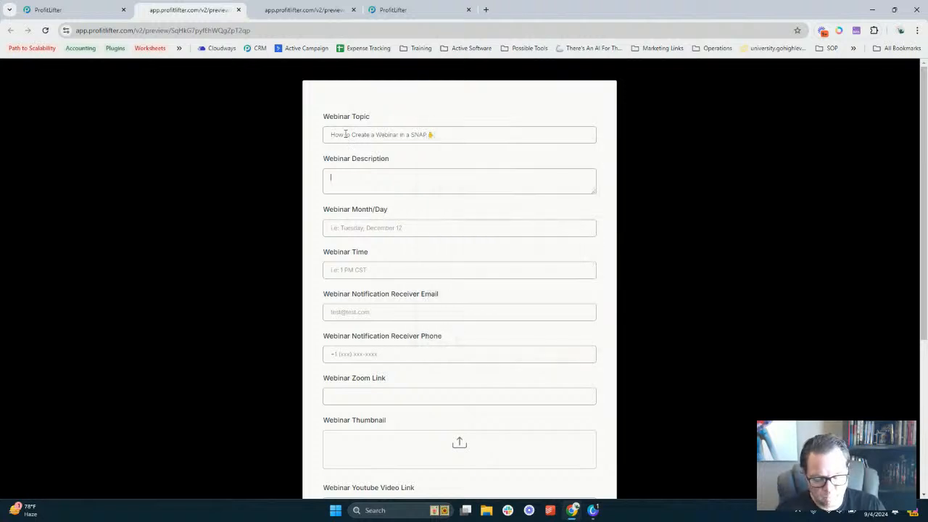
pyautogui.write('Wal')
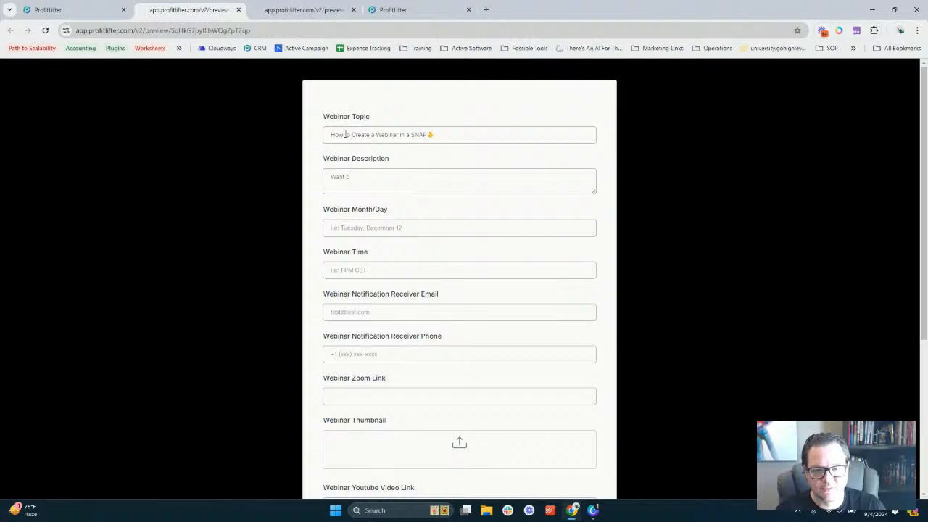
pyautogui.moveTo(3, 142)
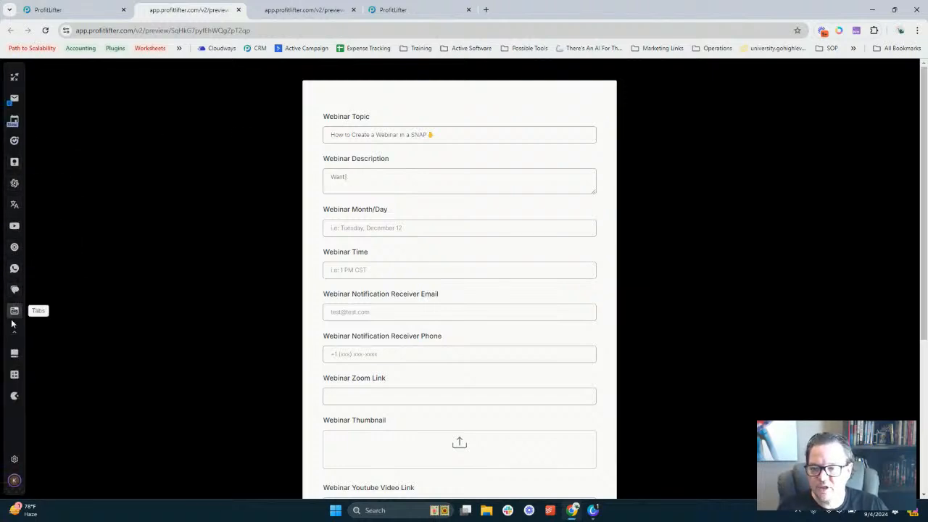
# In the ChatGPT sidebar, ask for a webinar description titled "How to Create a Webinar Funnel in a Snap"
pyautogui.click(15, 183)
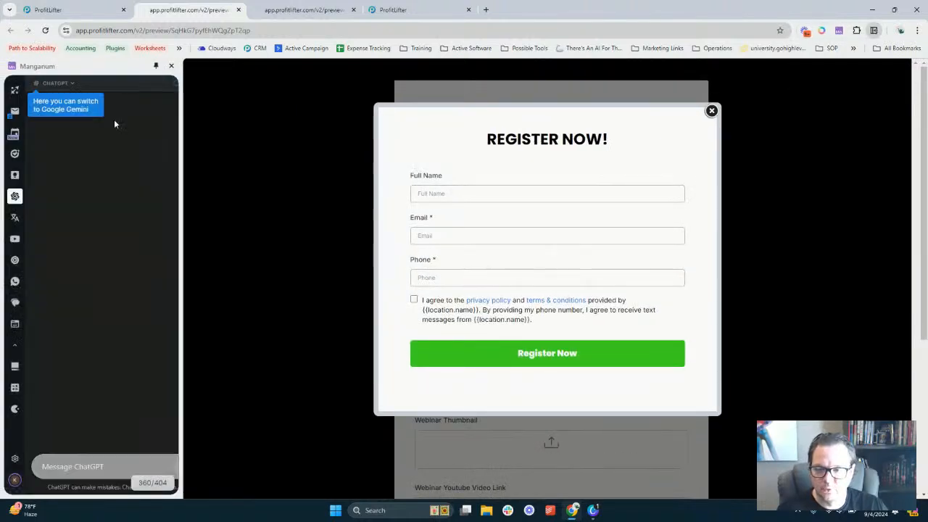
pyautogui.click(73, 466)
pyautogui.write('I need a desc')
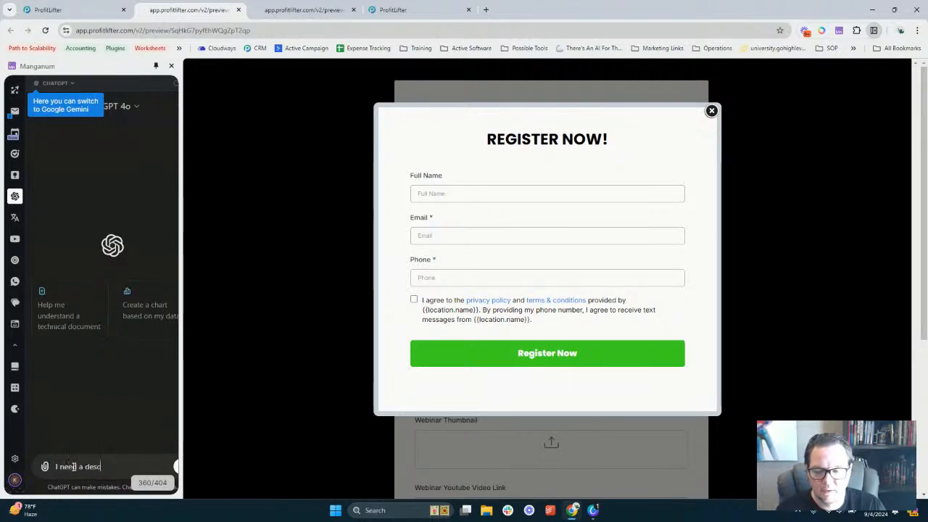
pyautogui.write('ription for a w')
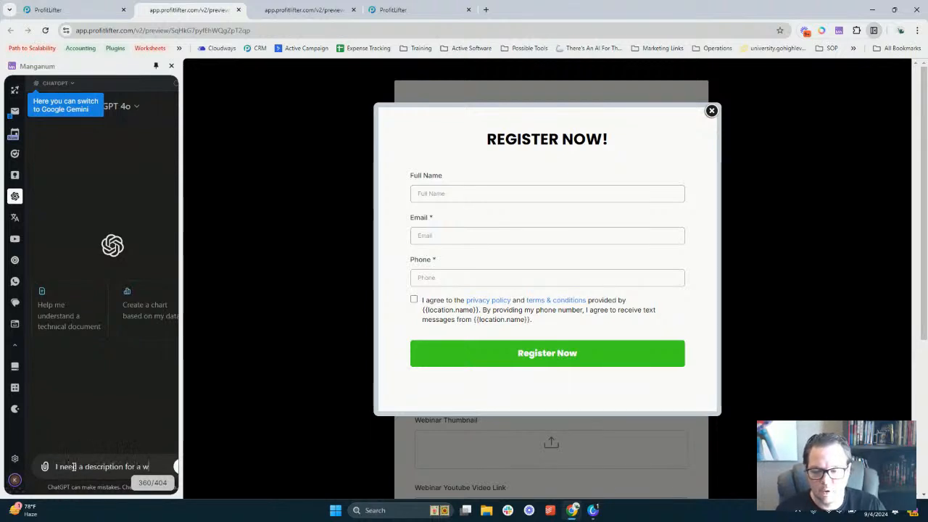
pyautogui.write('ebsitar')
pyautogui.press('BackSpace')
pyautogui.press('BackSpace')
pyautogui.press('BackSpace')
pyautogui.write('inar. The title is h')
pyautogui.press('BackSpace')
pyautogui.write('"How to ')
pyautogui.write('Creat')
pyautogui.write('e a Web')
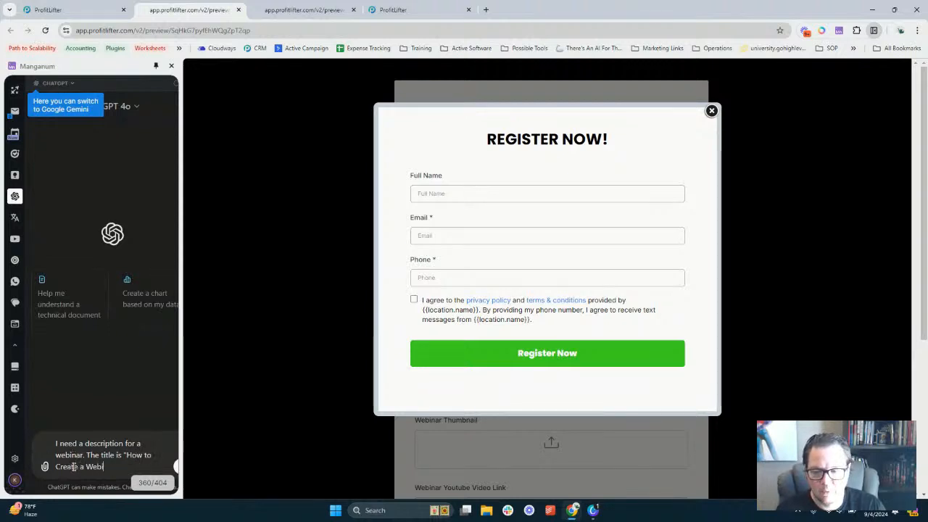
pyautogui.write('inar Frunne')
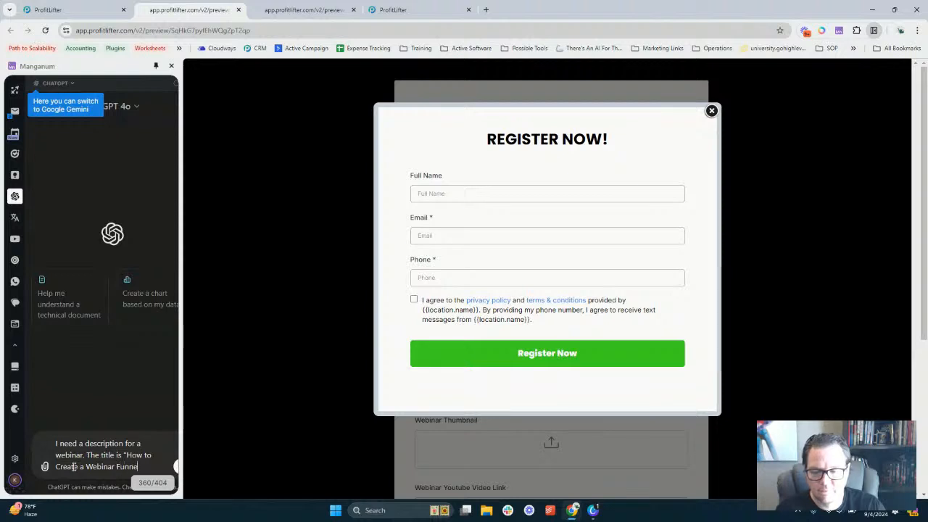
pyautogui.write('l in a Sna')
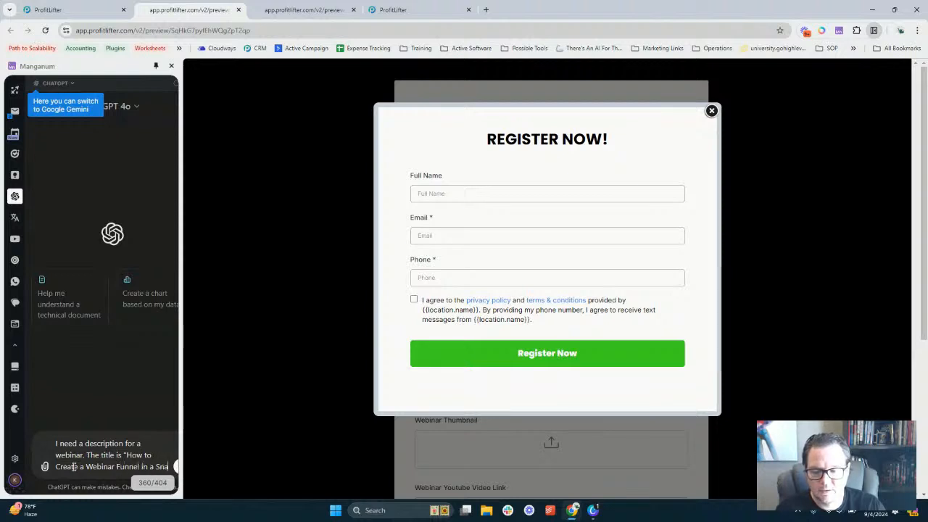
pyautogui.write('p"')
pyautogui.hotkey('shift', 'Return')
pyautogui.hotkey('shift', 'Return')
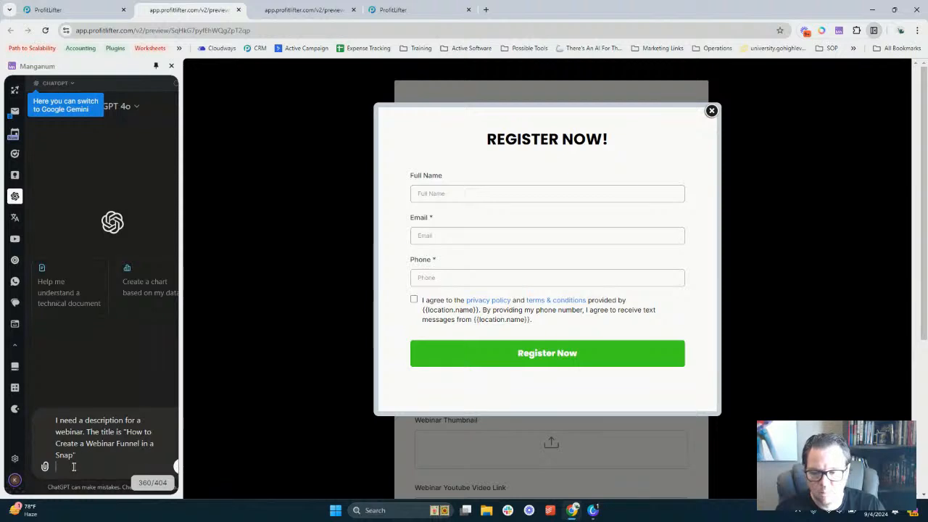
# Close the REGISTER NOW popup and add a 'Context:' heading to the prompt
pyautogui.write('Topics ')
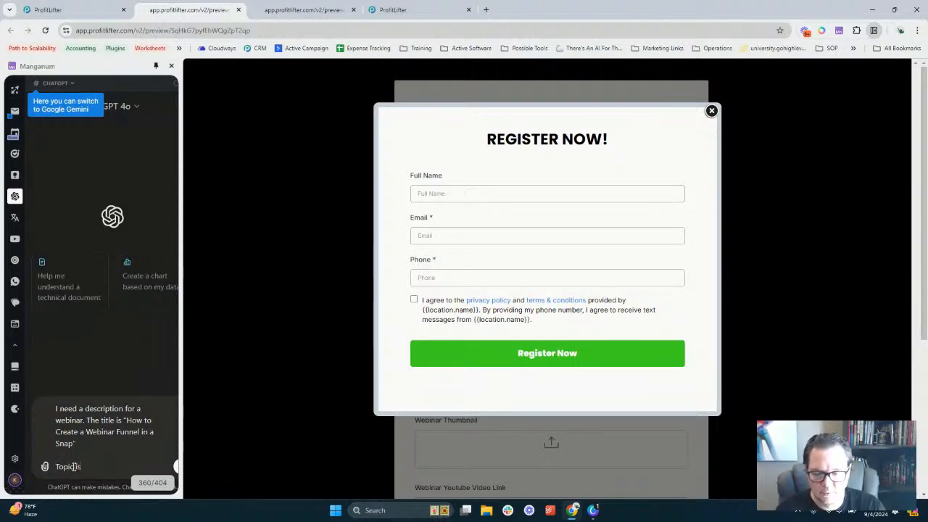
pyautogui.write('buil')
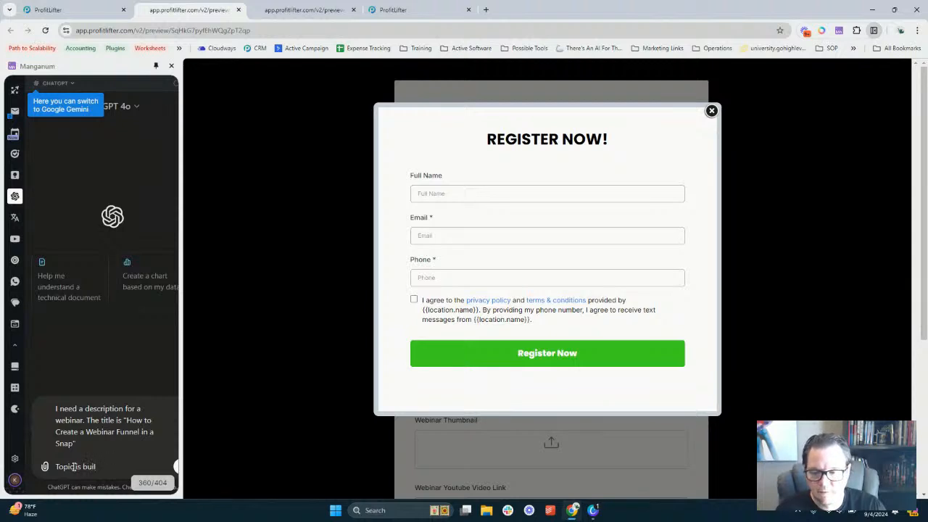
pyautogui.press('BackSpace')
pyautogui.write('about')
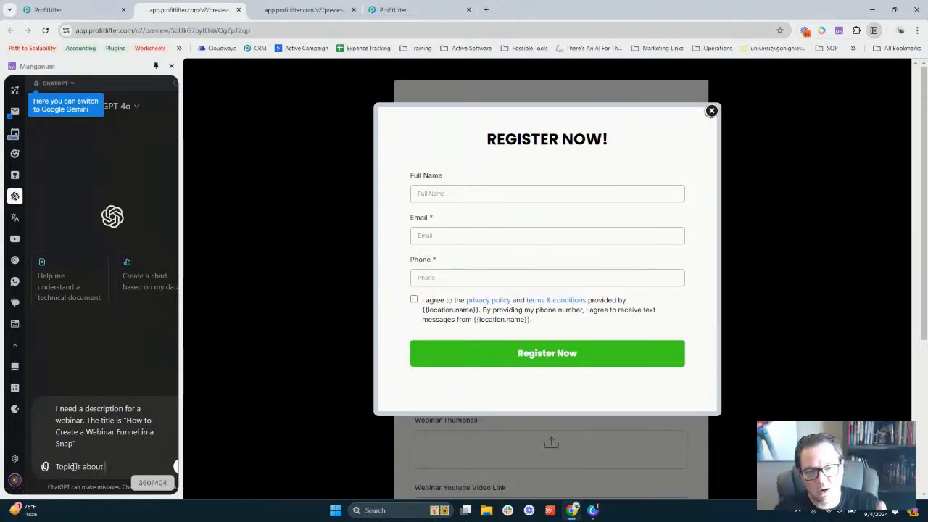
pyautogui.click(711, 110)
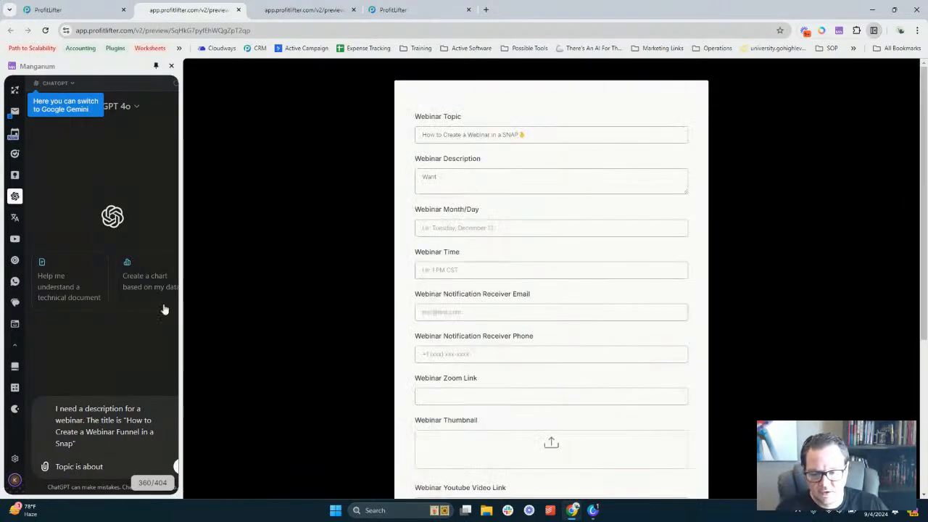
pyautogui.tripleClick(107, 471)
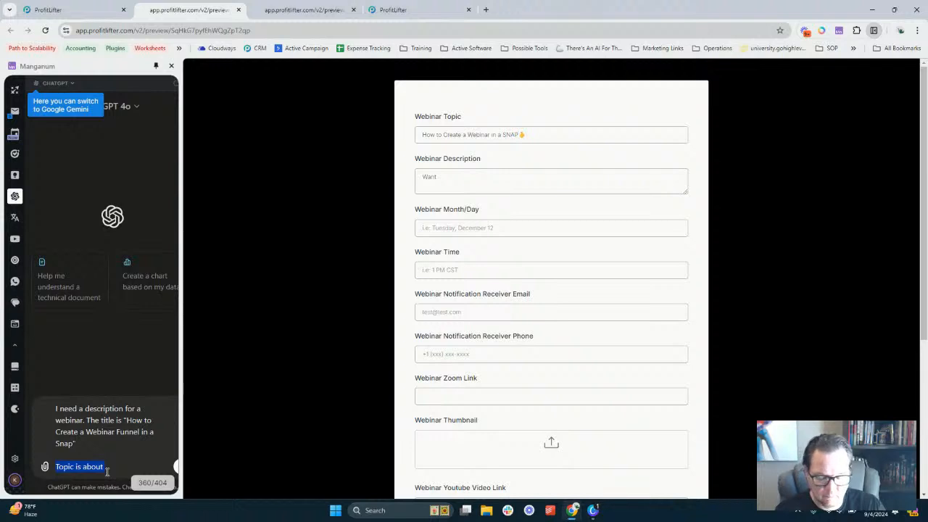
pyautogui.write('Context')
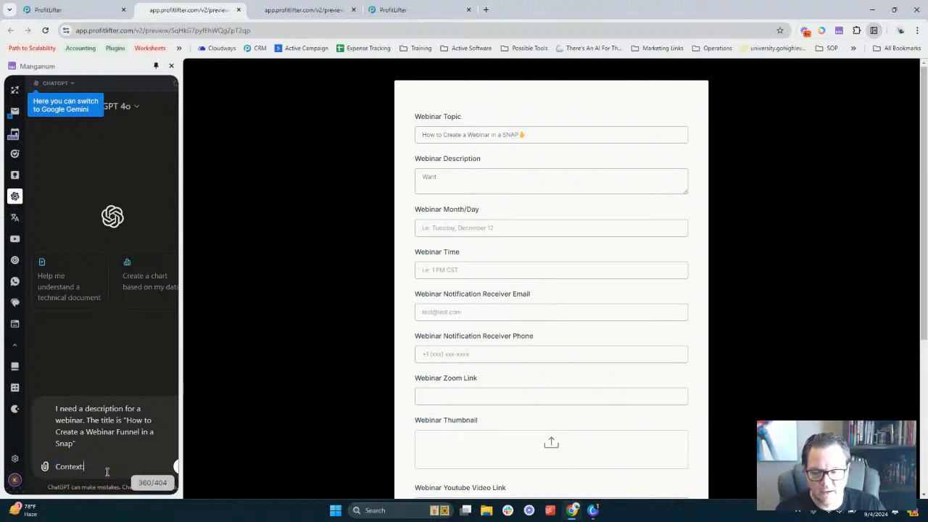
pyautogui.write(':')
# Add bullets: 'What is a webinar funnel', 'How does it work', 'When do you need one'
pyautogui.hotkey('shift', 'Return')
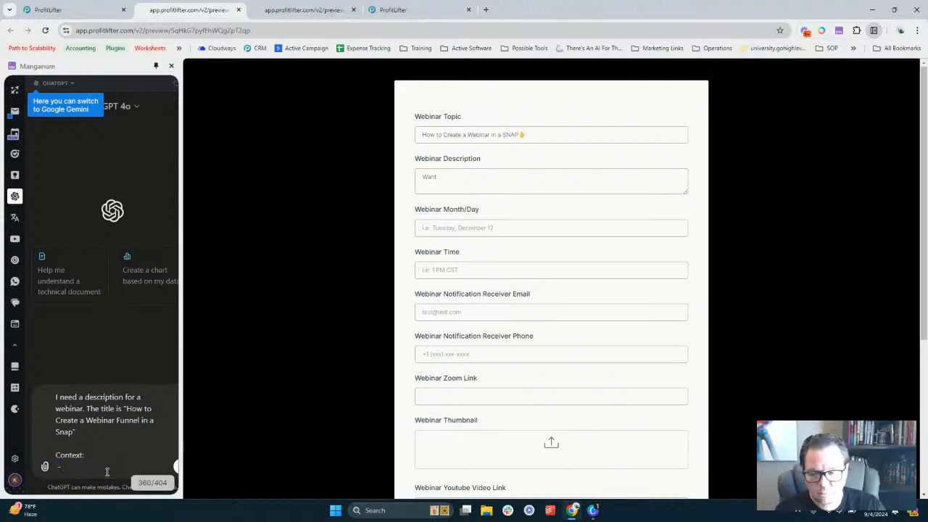
pyautogui.write('- H')
pyautogui.press('BackSpace')
pyautogui.write('What ')
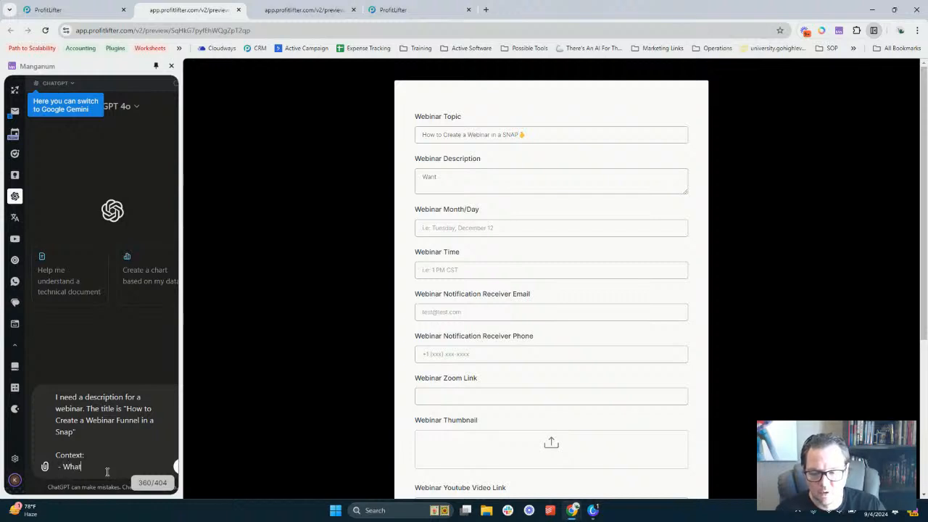
pyautogui.write('is a webinar ')
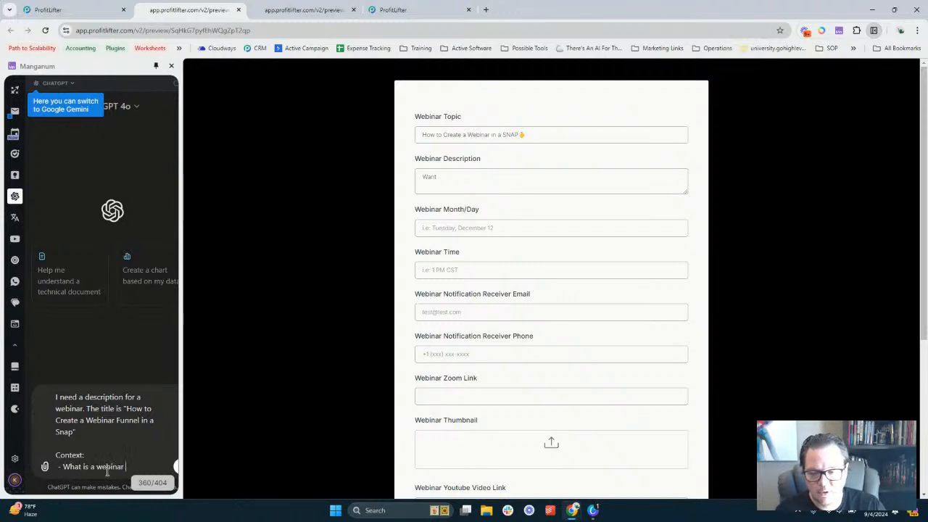
pyautogui.write('funnel')
pyautogui.hotkey('shift', 'Return')
pyautogui.write('- ')
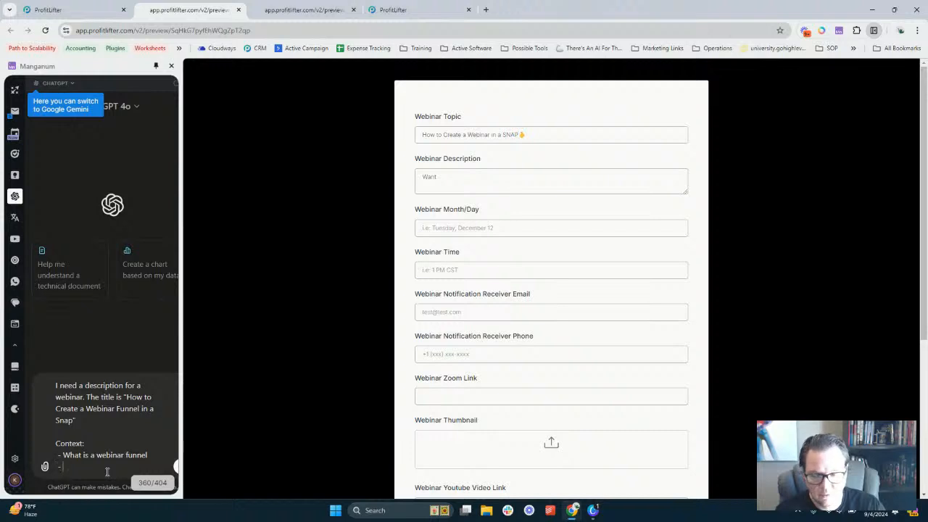
pyautogui.write('How does it')
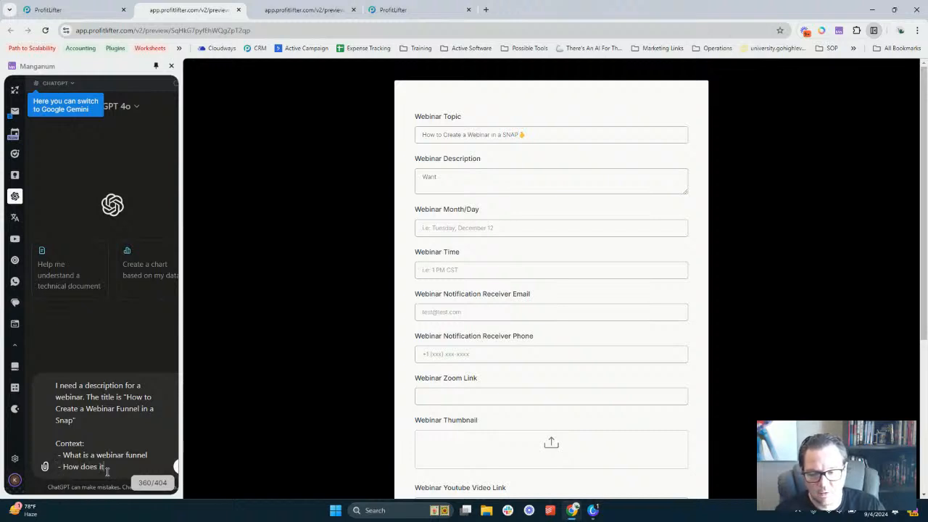
pyautogui.write(' work')
pyautogui.hotkey('shift', 'Return')
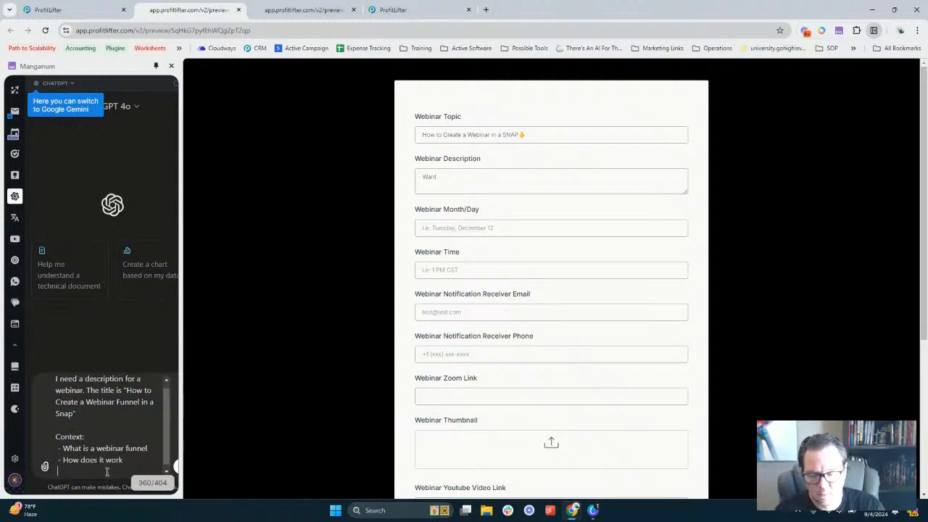
pyautogui.write('- When do y')
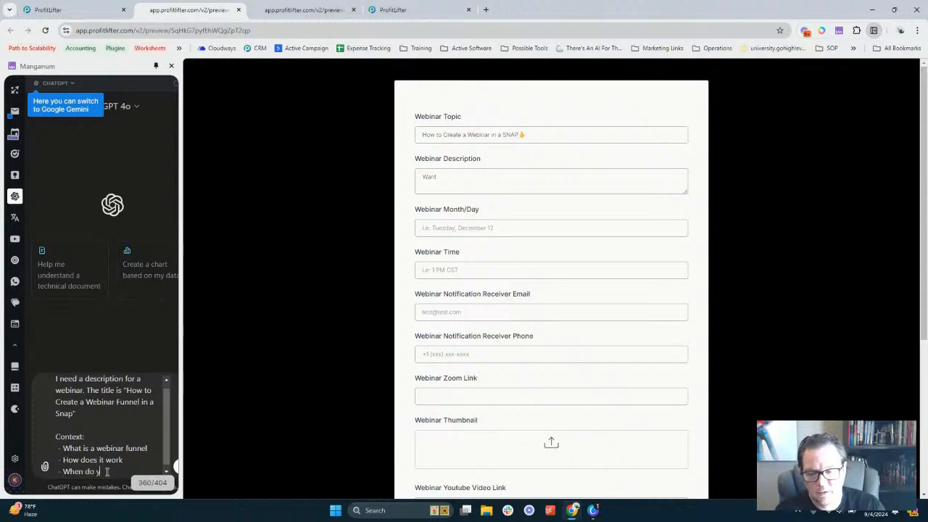
pyautogui.write('ou need one')
# Add the bullet about setting up a webinar funnel in Profit Lifter, correcting 'minimal'
pyautogui.hotkey('shift', 'Return')
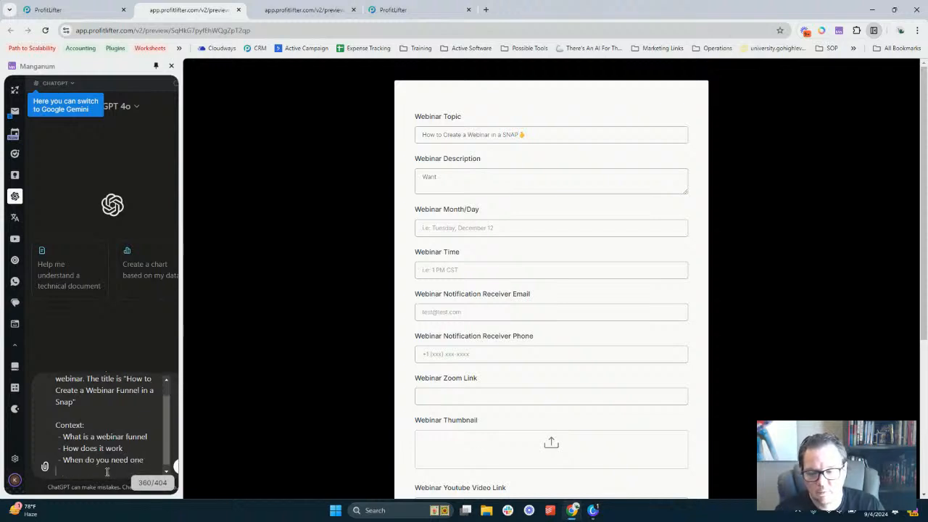
pyautogui.write('- How can you set')
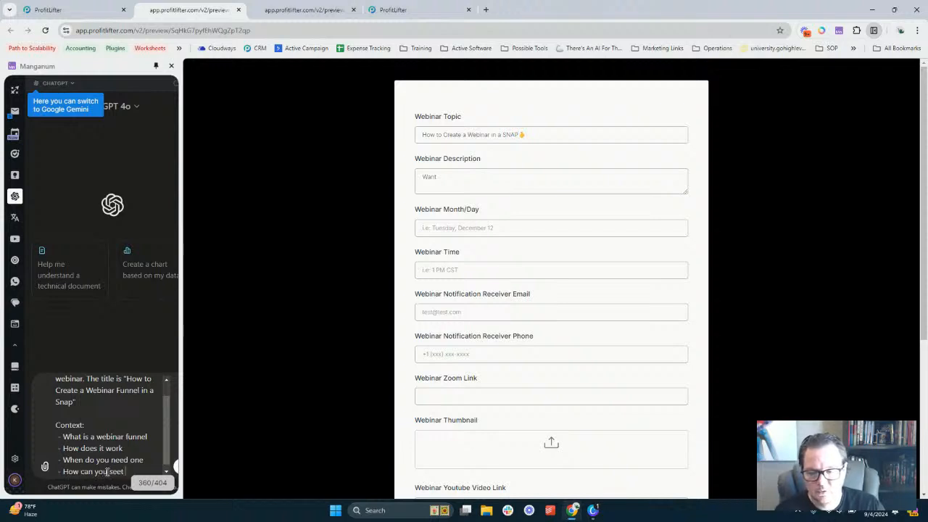
pyautogui.write(' up a webinar funnel in Profit Lifter wil')
pyautogui.write('h minina')
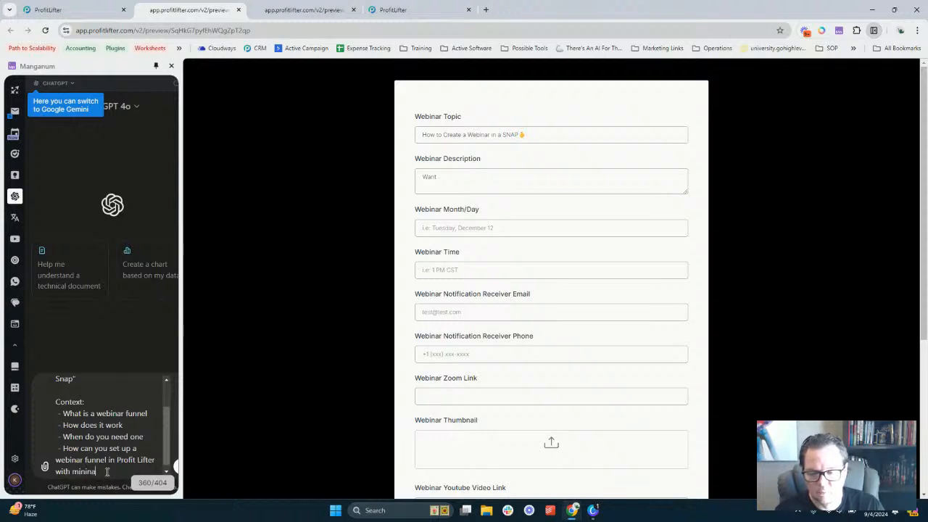
pyautogui.write('mal effort')
pyautogui.rightClick(82, 471)
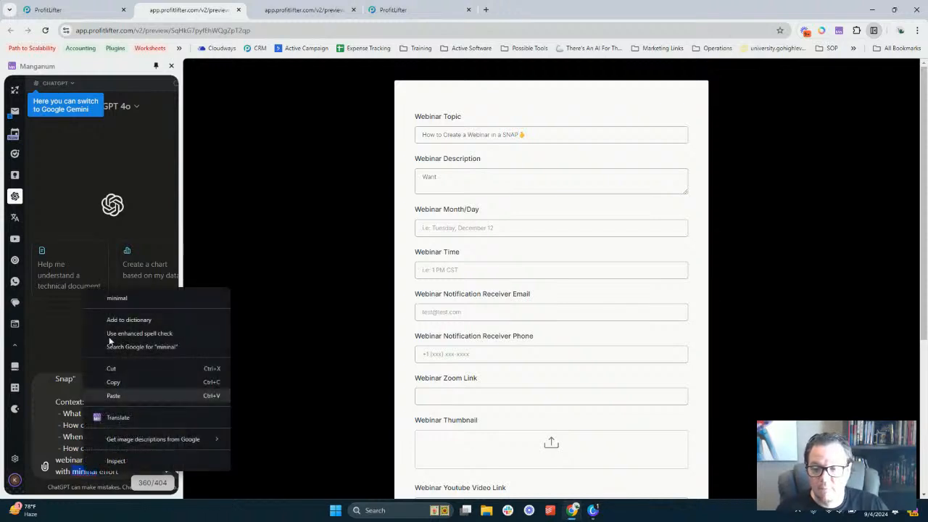
pyautogui.click(120, 300)
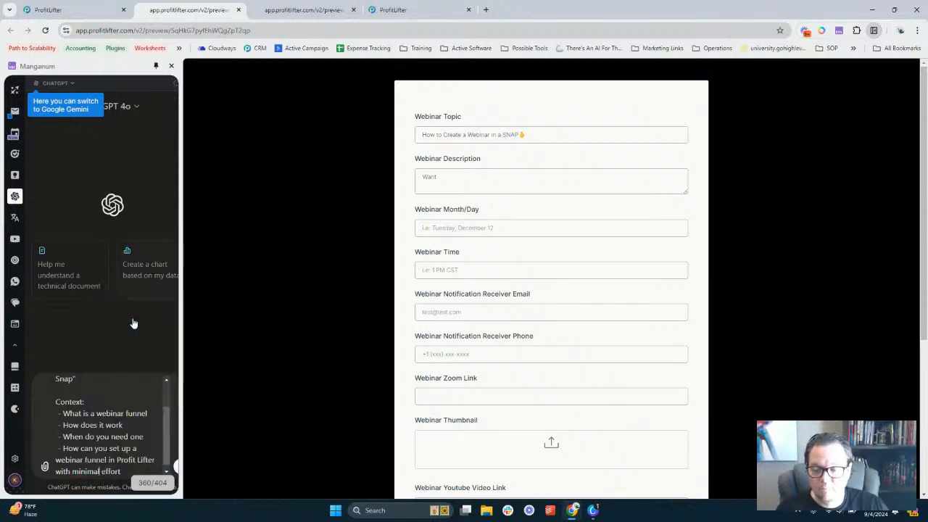
# Send the prompt to ChatGPT and select the reply's opening paragraph
pyautogui.click(178, 467)
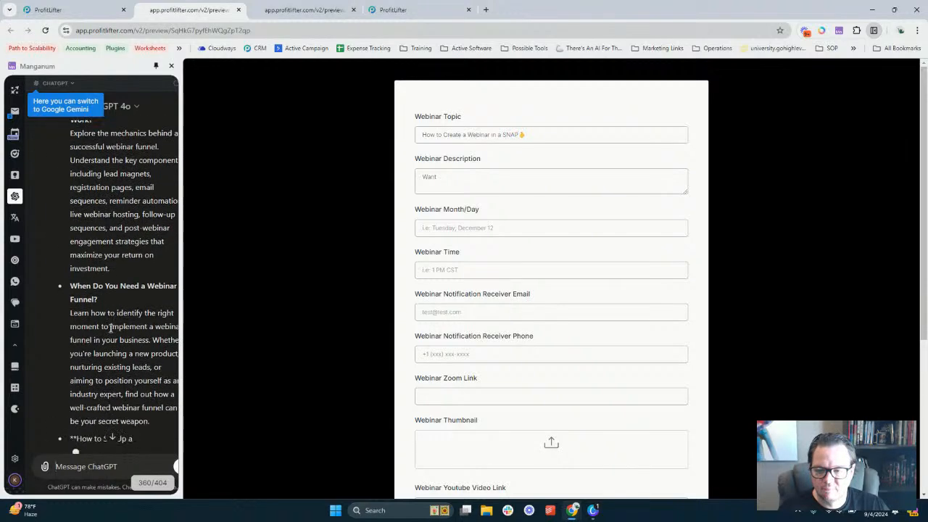
pyautogui.scroll(8, 110, 327)
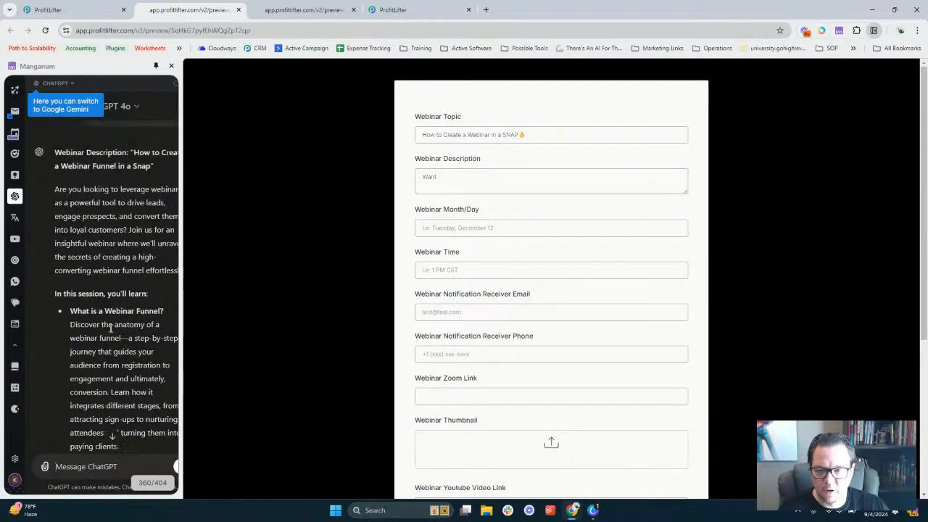
pyautogui.scroll(1, 110, 323)
pyautogui.tripleClick(102, 262)
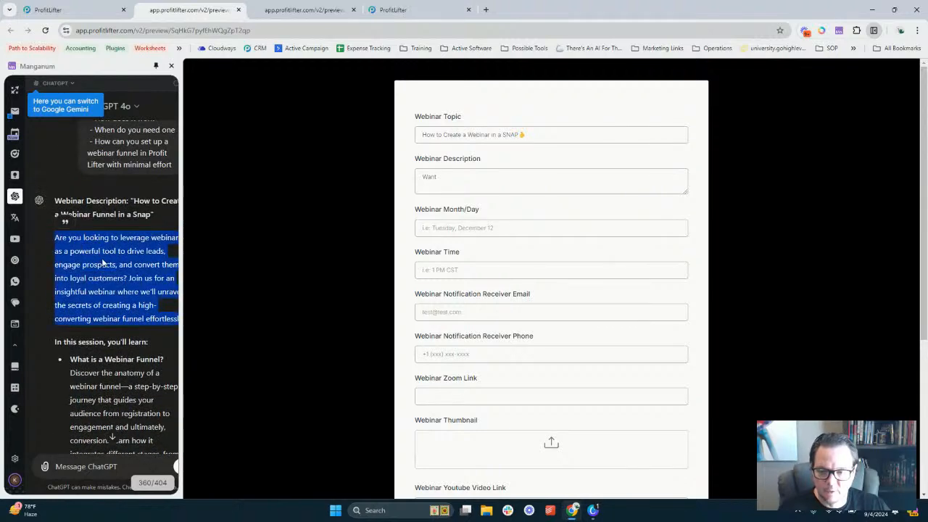
# Paste the paragraph over 'Want' in Webinar Description and enlarge the field to show it fully
pyautogui.click(437, 179)
pyautogui.doubleClick(430, 177)
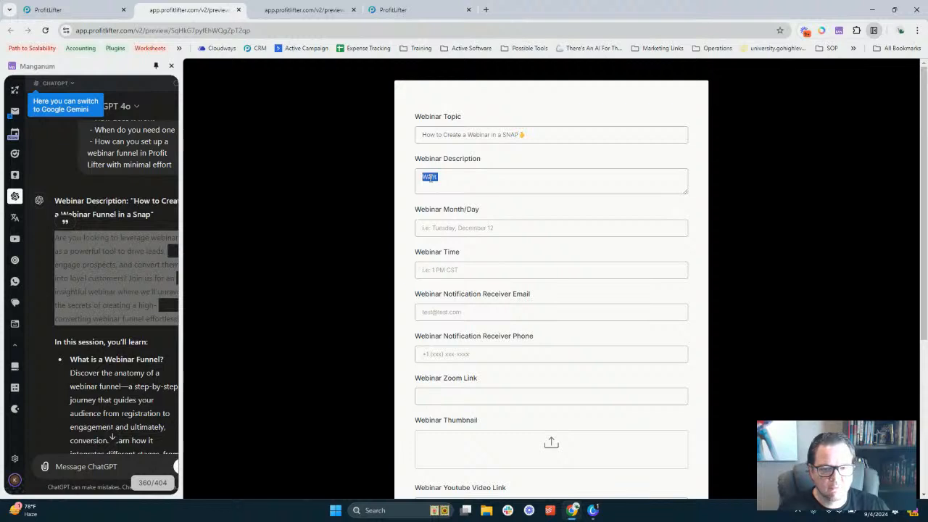
pyautogui.hotkey('ctrl', 'v')
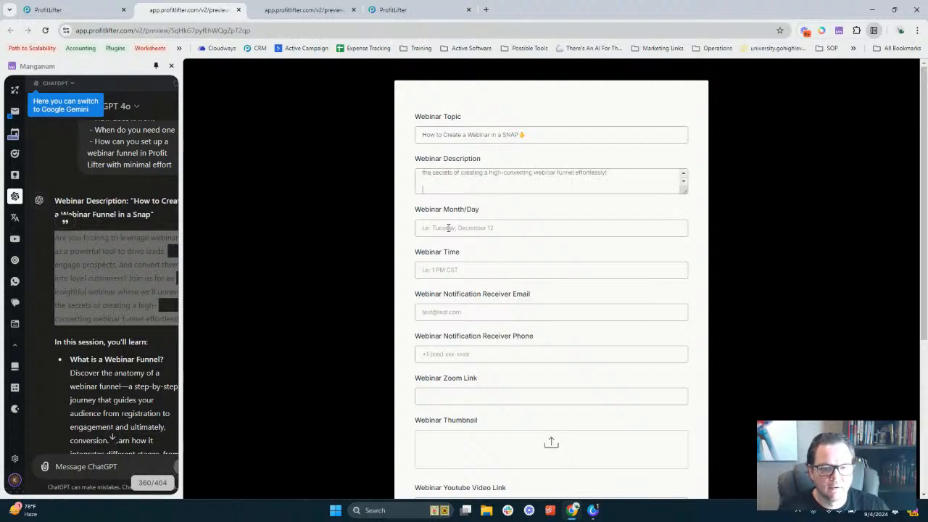
pyautogui.scroll(5, 458, 185)
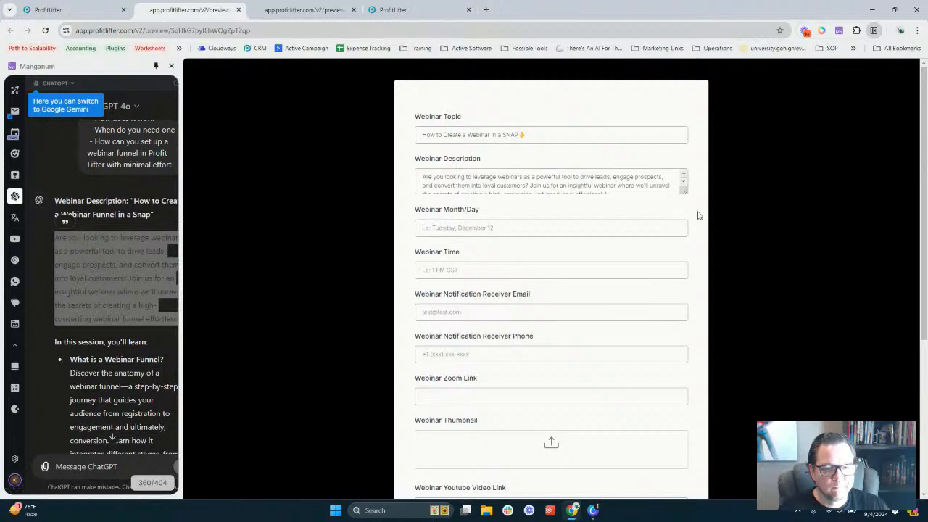
pyautogui.moveTo(684, 192); pyautogui.dragTo(695, 225)
# Set the webinar date to September 30th and time to 1:00 PM, removing stray text
pyautogui.click(456, 262)
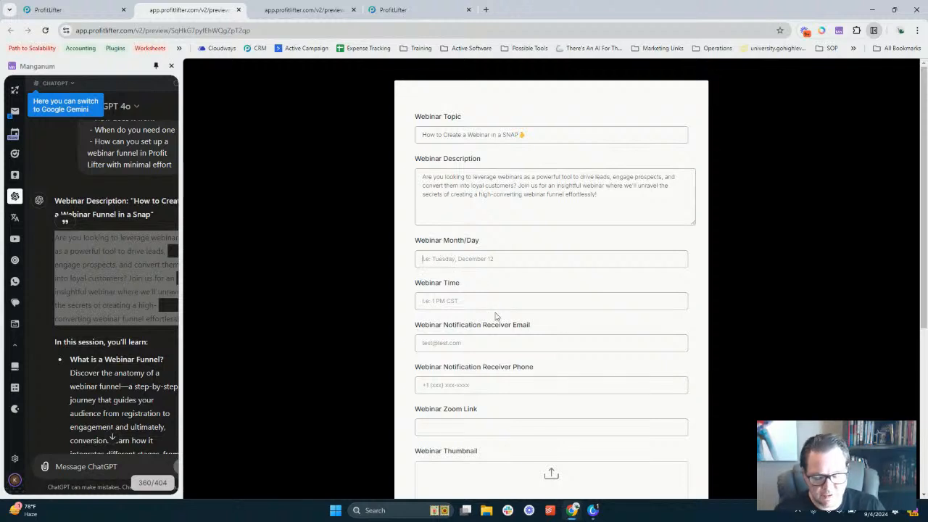
pyautogui.write('September 30th')
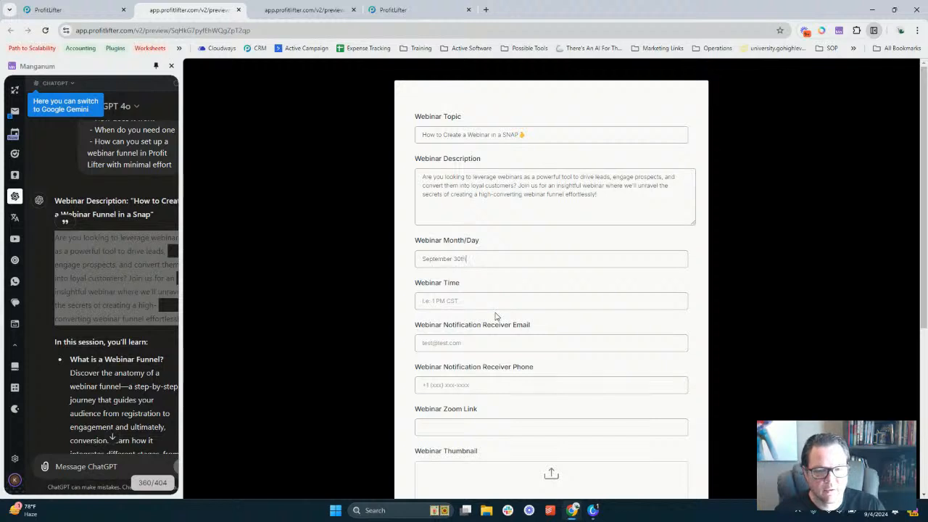
pyautogui.press('Tab')
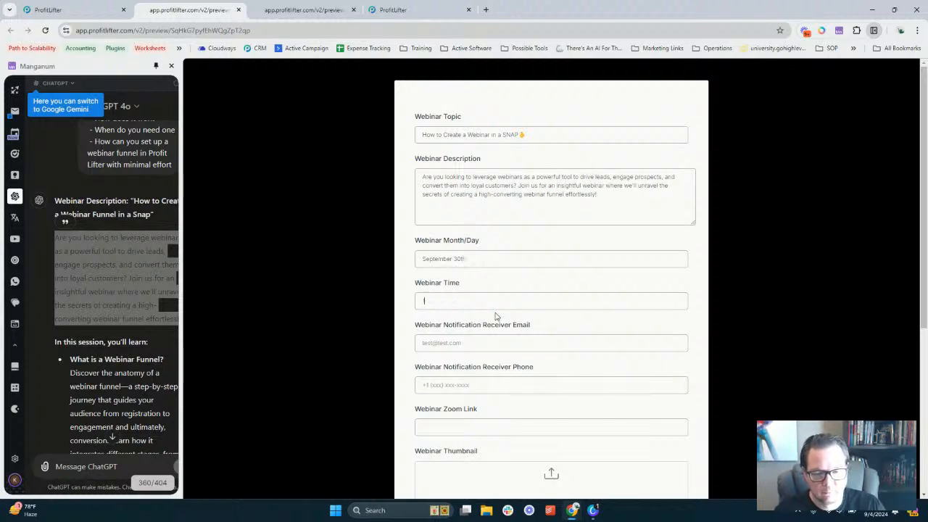
pyautogui.write('1:00 PM CST')
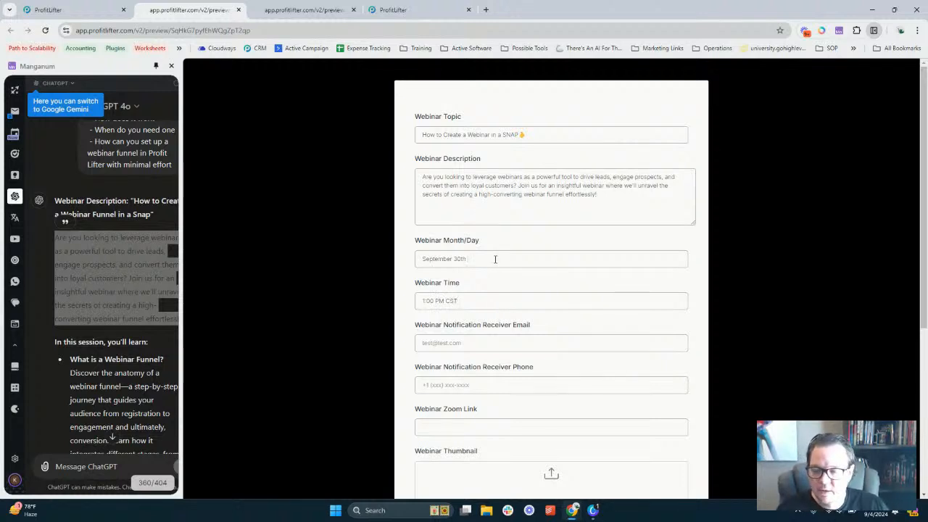
pyautogui.write('kjdsflkj jkhdfjh')
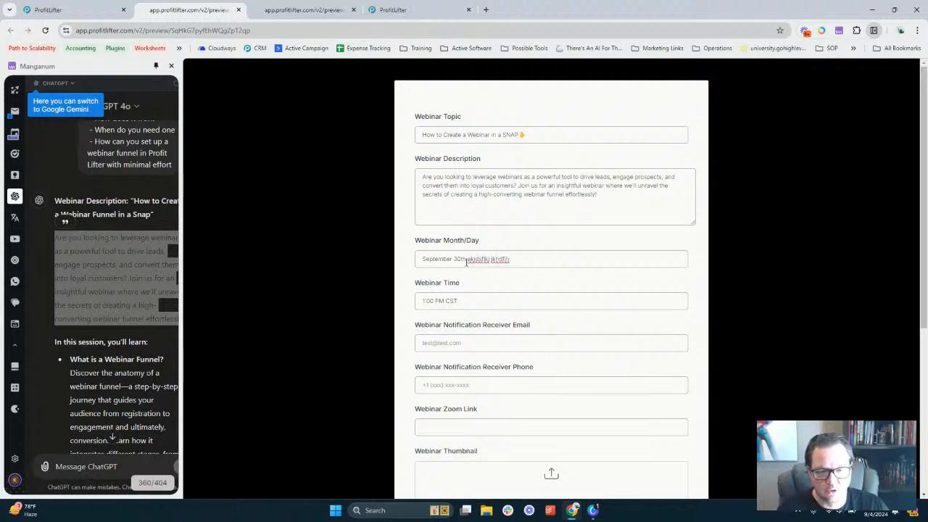
pyautogui.moveTo(467, 261); pyautogui.dragTo(474, 292)
pyautogui.press('BackSpace')
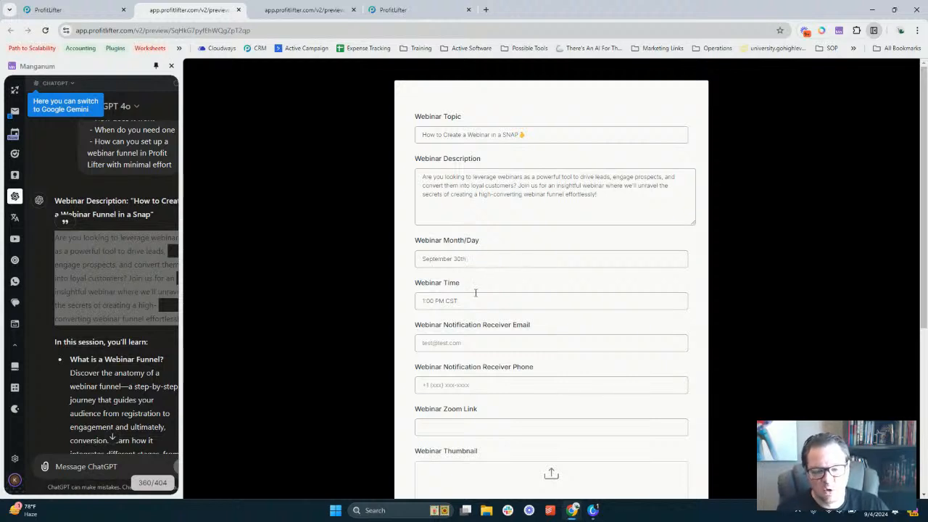
pyautogui.doubleClick(432, 259)
pyautogui.click(463, 259)
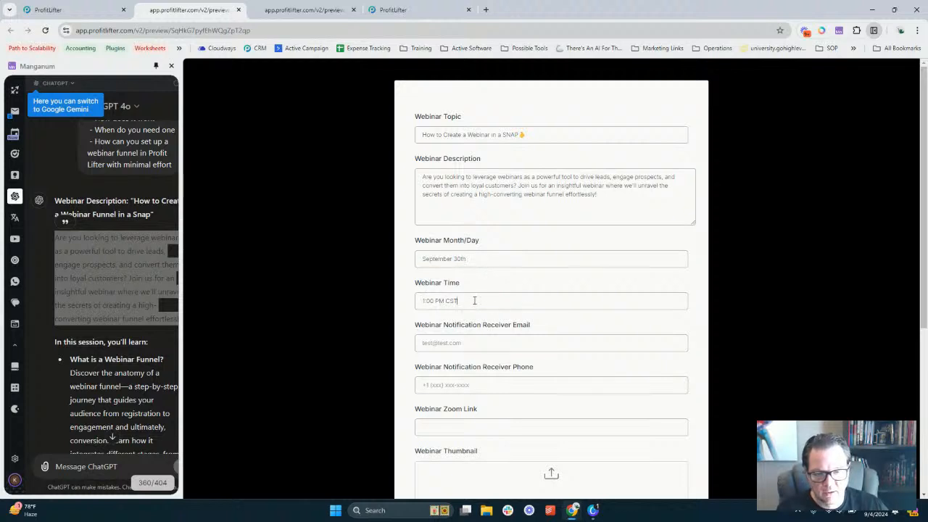
# Fill in the notification email and phone number fields
pyautogui.scroll(-2, 460, 245)
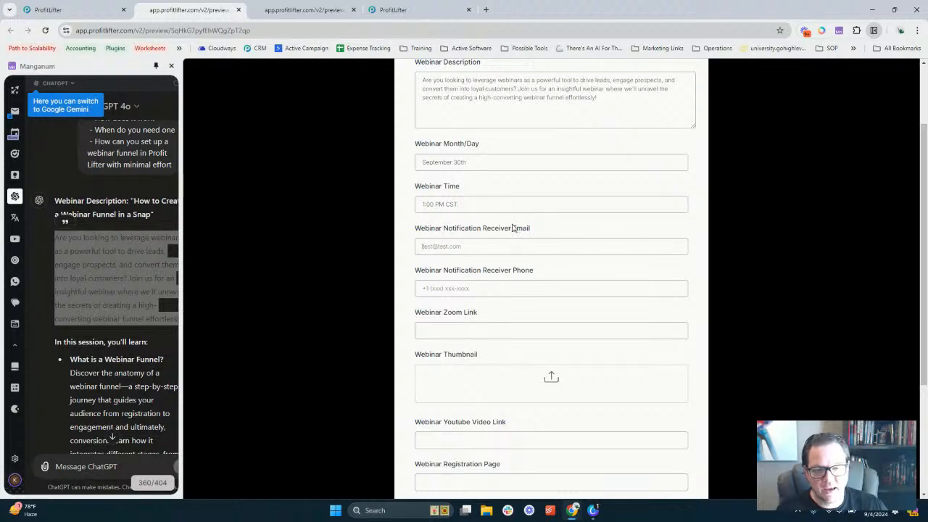
pyautogui.click(427, 252)
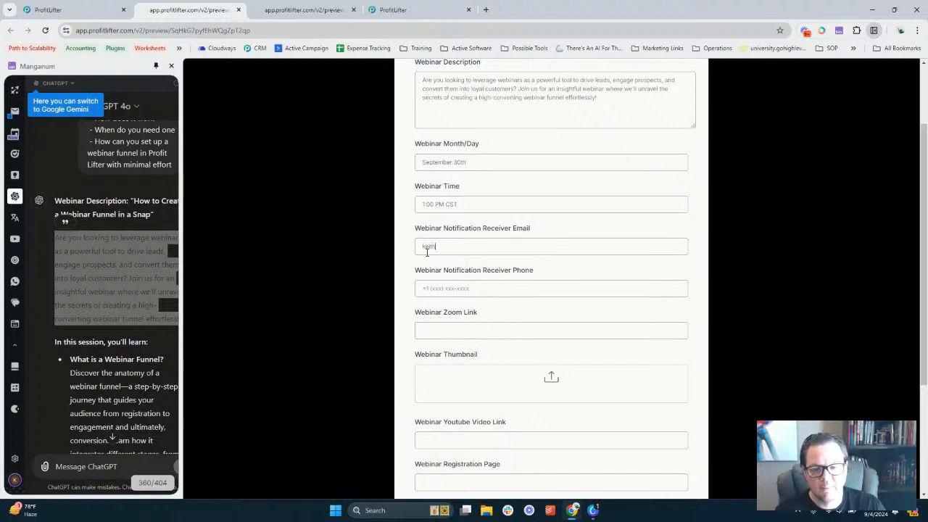
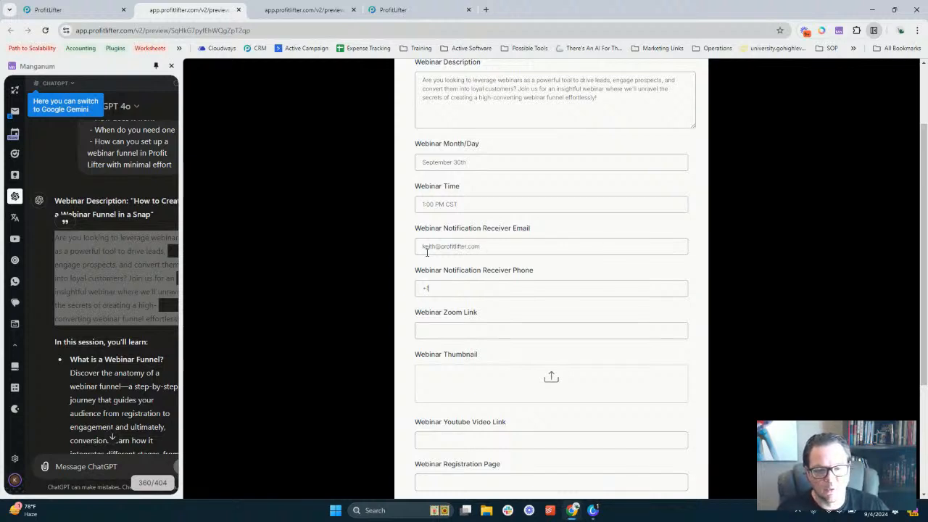
pyautogui.press('Tab')
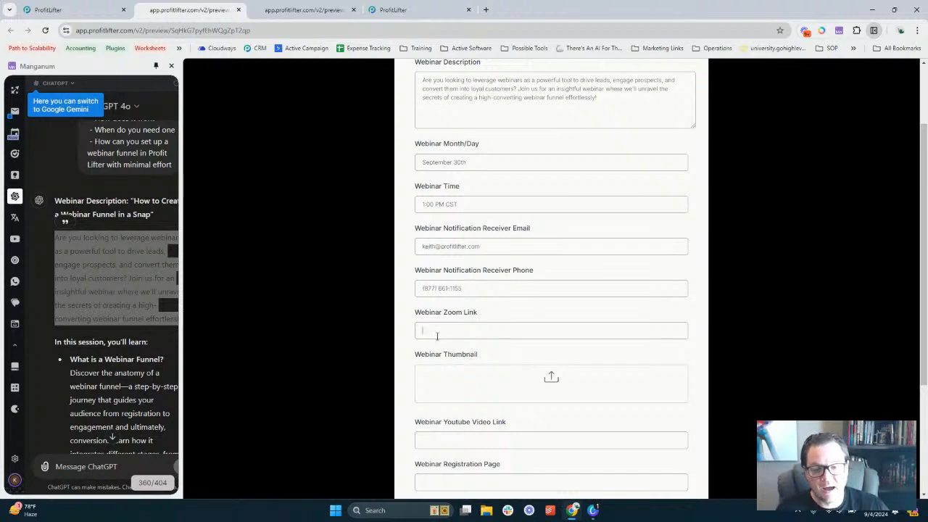
pyautogui.scroll(-2, 443, 296)
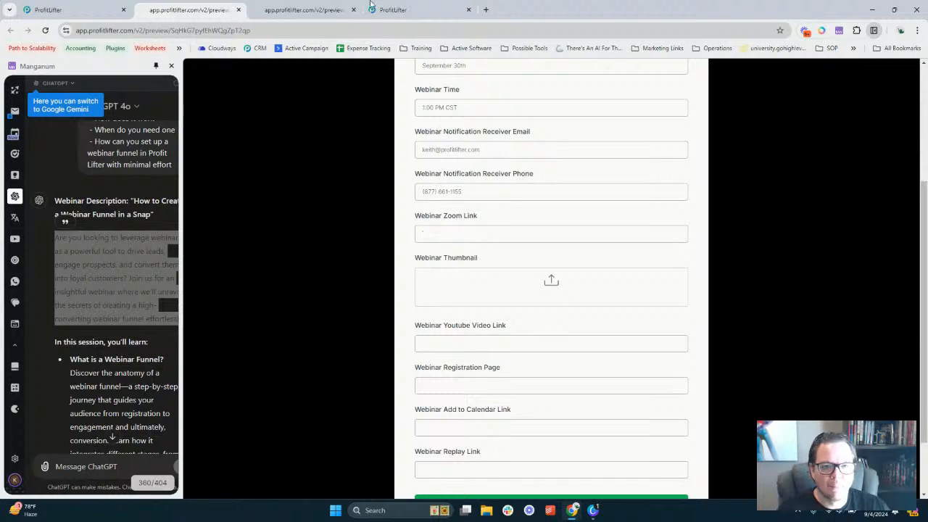
# Load youtube.com in a new tab, close the ChatGPT panel, and open the channel's videos in YouTube Studio
pyautogui.click(486, 10)
pyautogui.write('YOU')
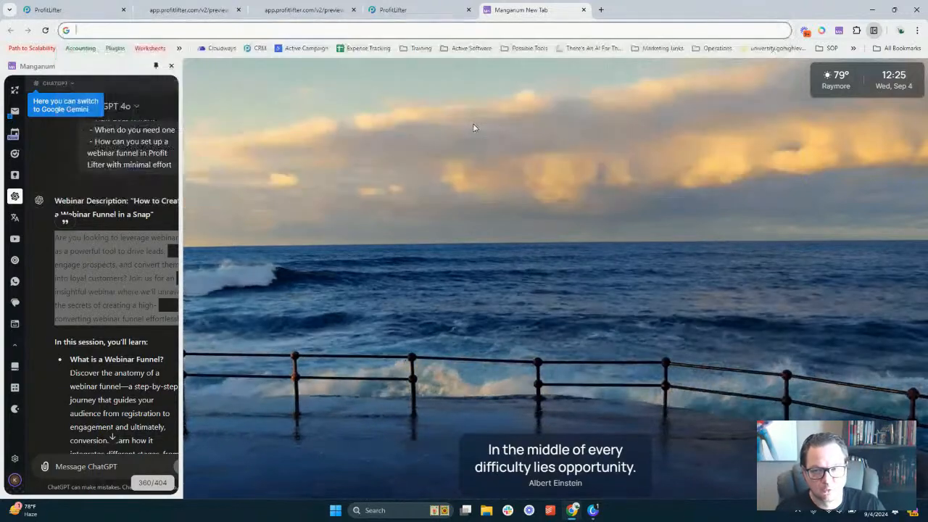
pyautogui.press('Return')
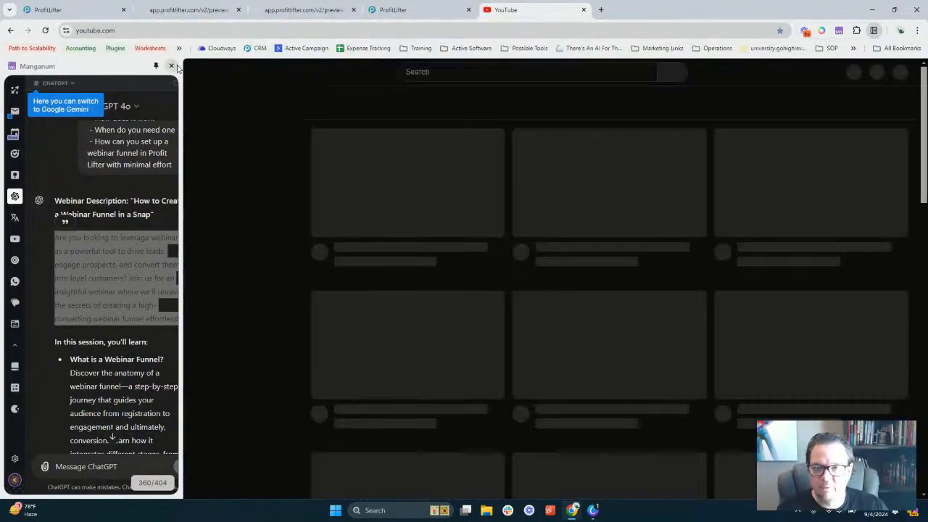
pyautogui.click(172, 67)
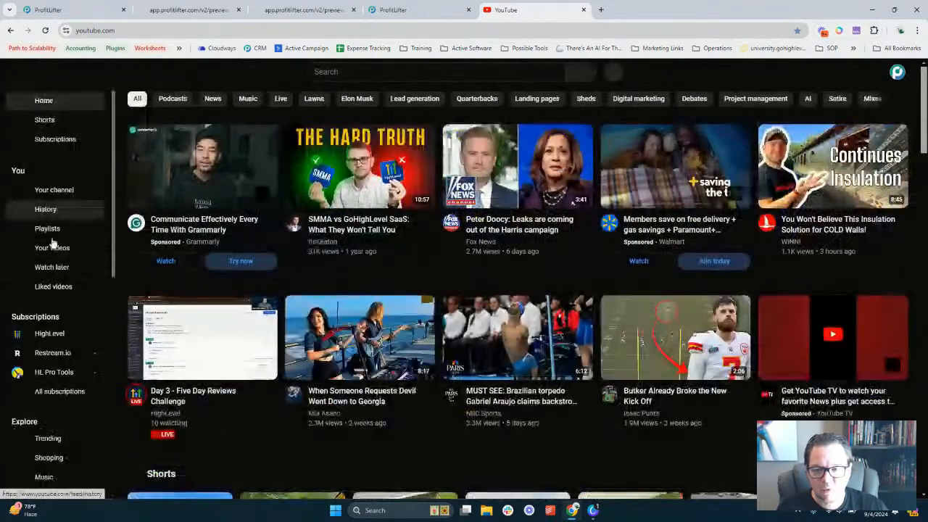
pyautogui.click(53, 191)
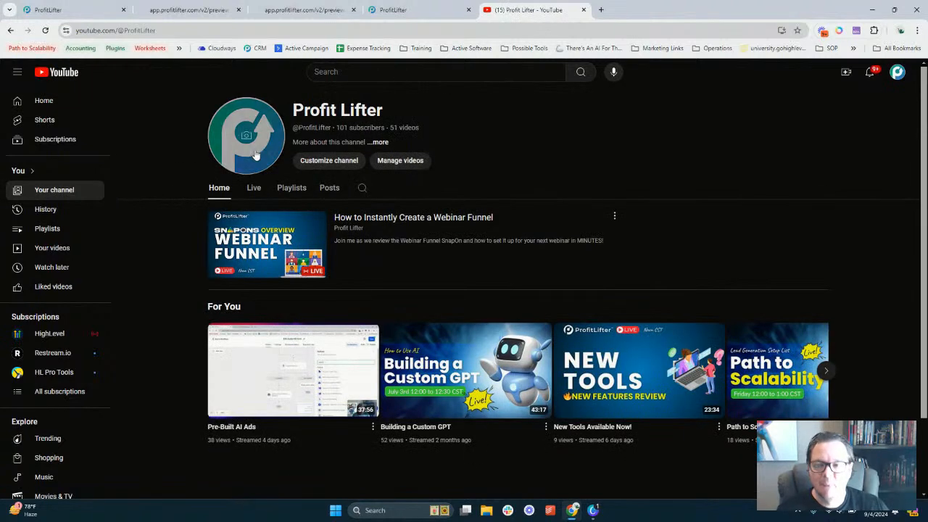
pyautogui.click(59, 249)
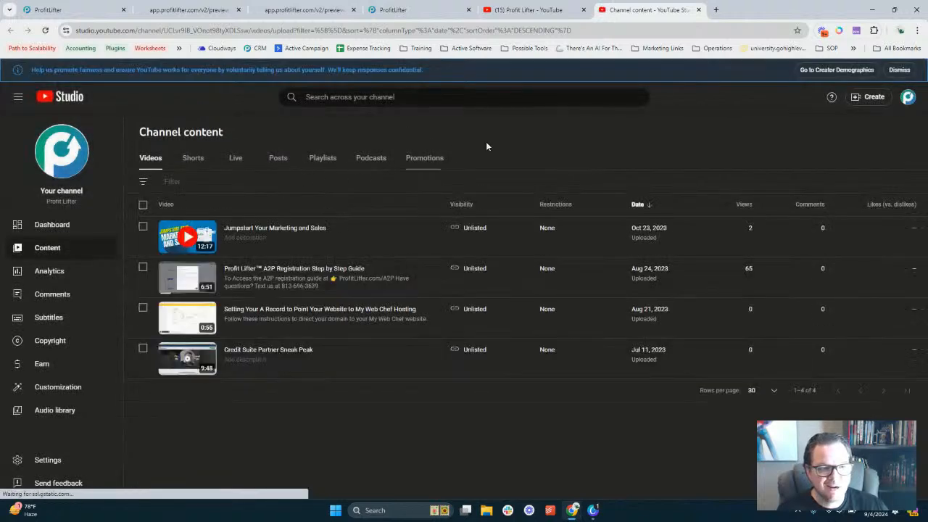
# Start a later-date live stream using the built-in webcam, with the page zoomed to 110%
pyautogui.click(866, 99)
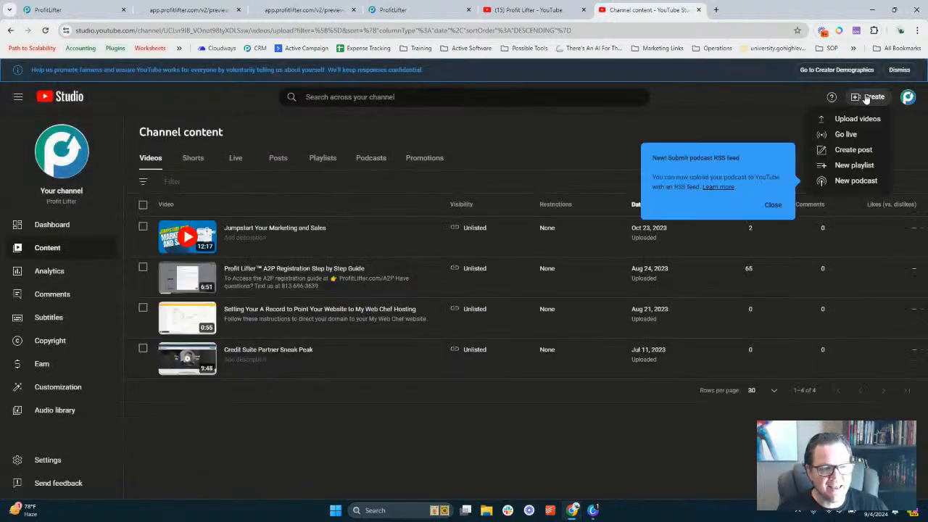
pyautogui.click(845, 135)
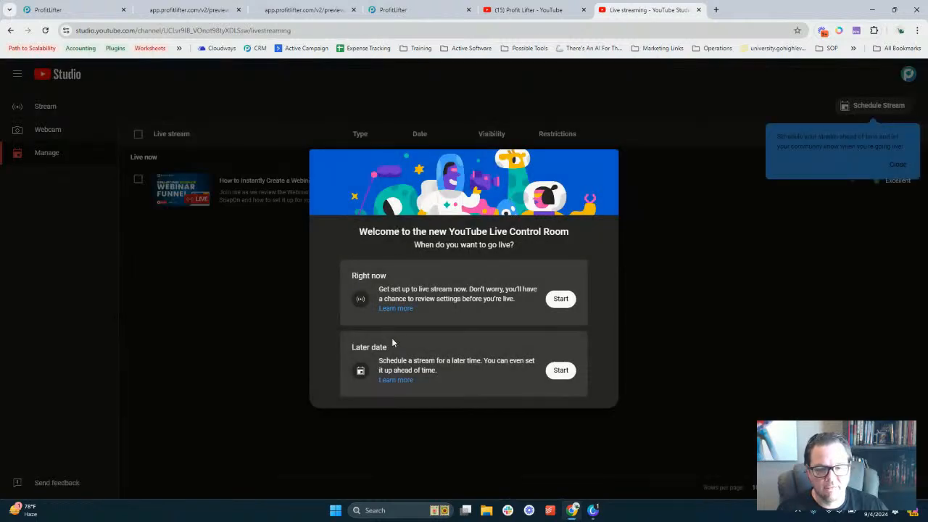
pyautogui.click(561, 370)
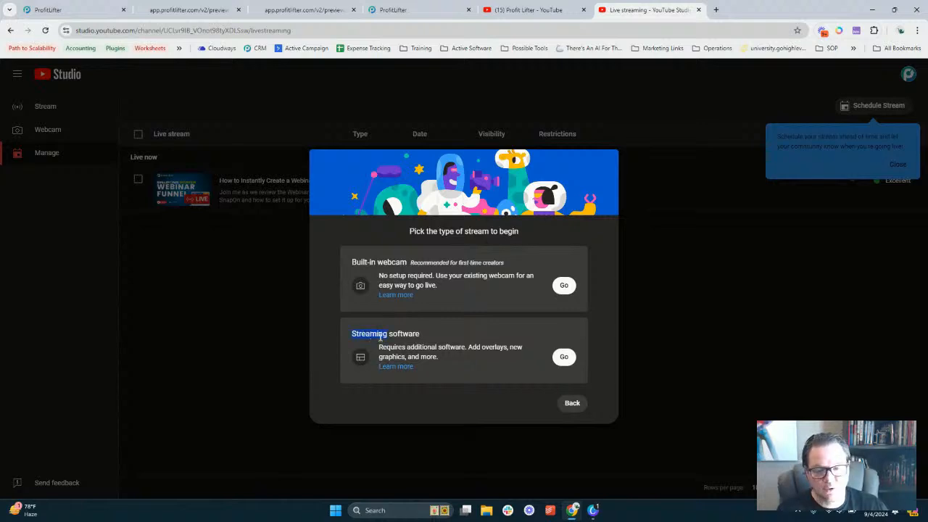
pyautogui.hotkey('ctrl', '+')
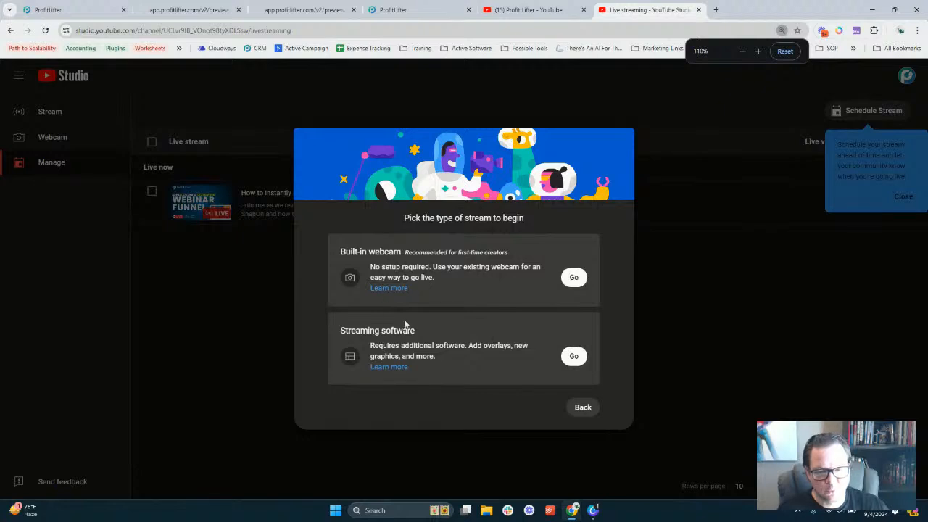
pyautogui.moveTo(341, 330); pyautogui.dragTo(412, 330)
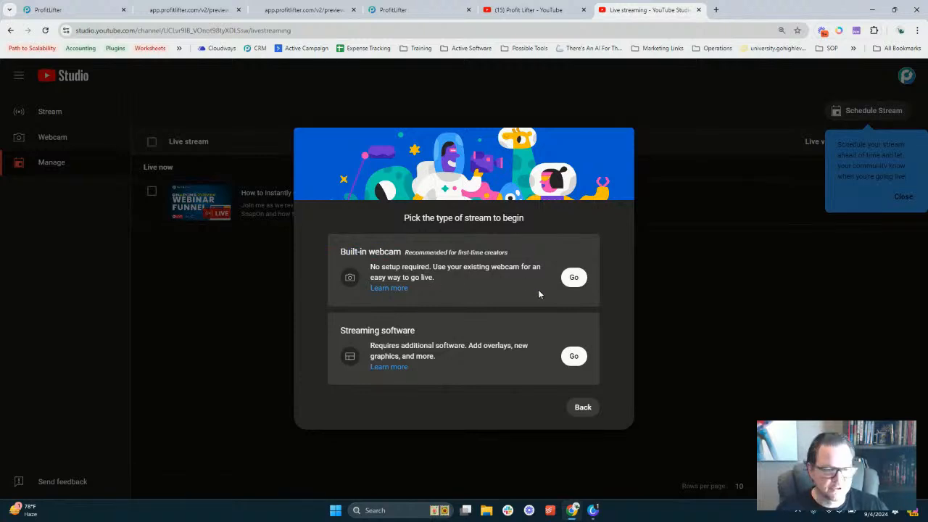
pyautogui.click(574, 276)
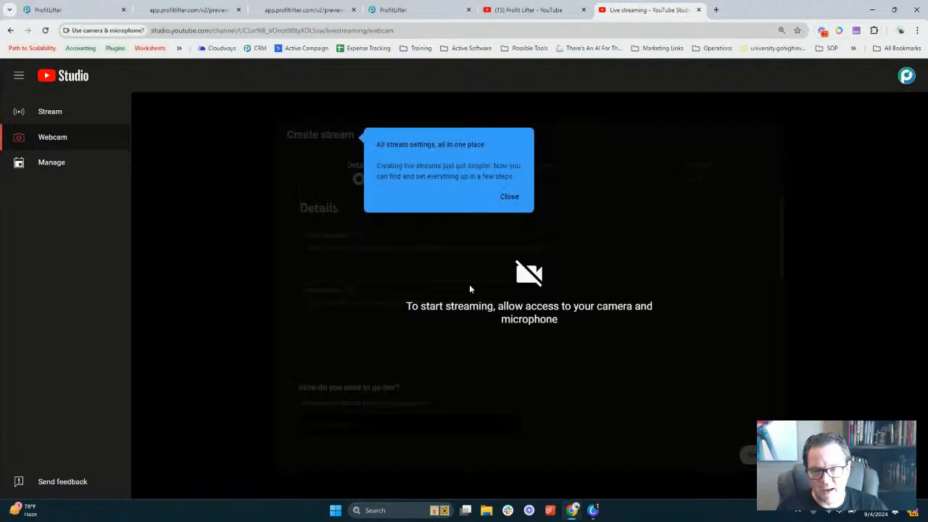
# Allow camera and microphone access and dismiss the stream settings tip
pyautogui.click(146, 107)
pyautogui.click(510, 196)
pyautogui.scroll(-5, 439, 256)
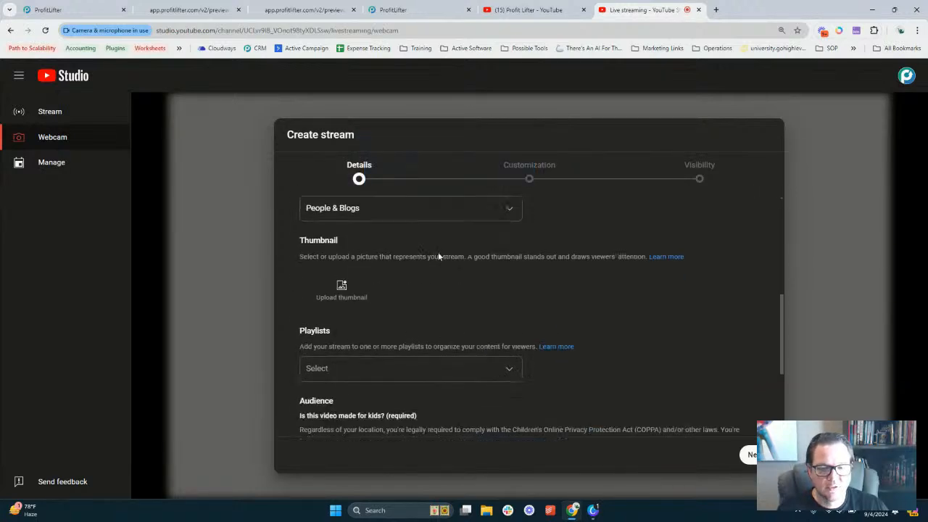
pyautogui.scroll(5, 416, 254)
# Set the stream audience to 'No, it's not made for kids'
pyautogui.click(339, 250)
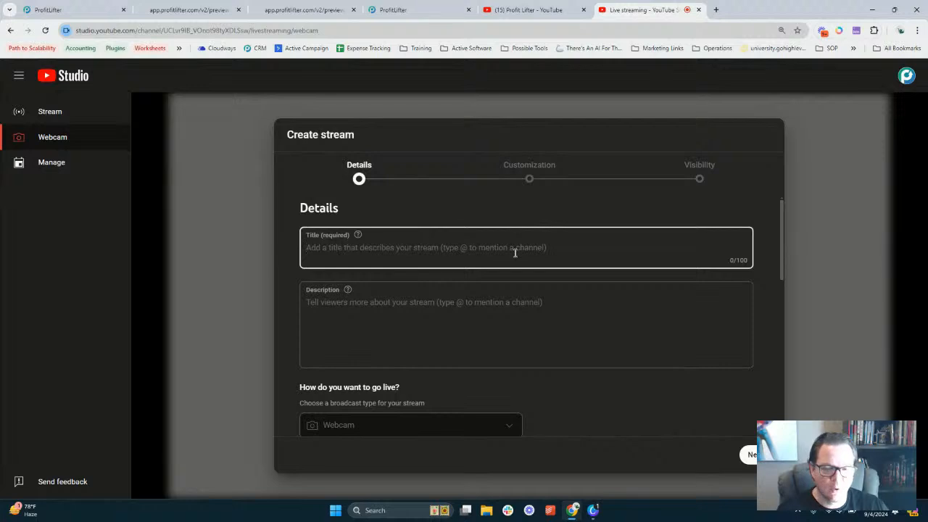
pyautogui.scroll(-5, 508, 290)
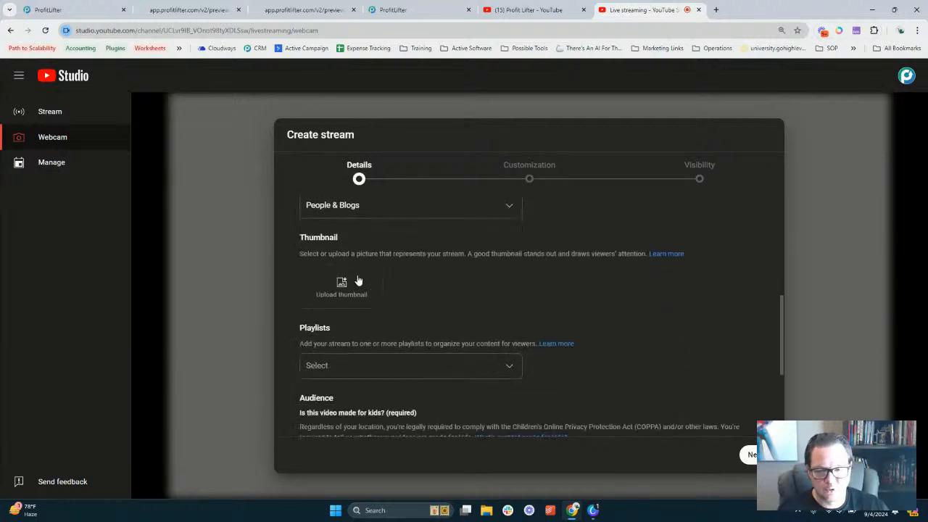
pyautogui.scroll(-3, 435, 279)
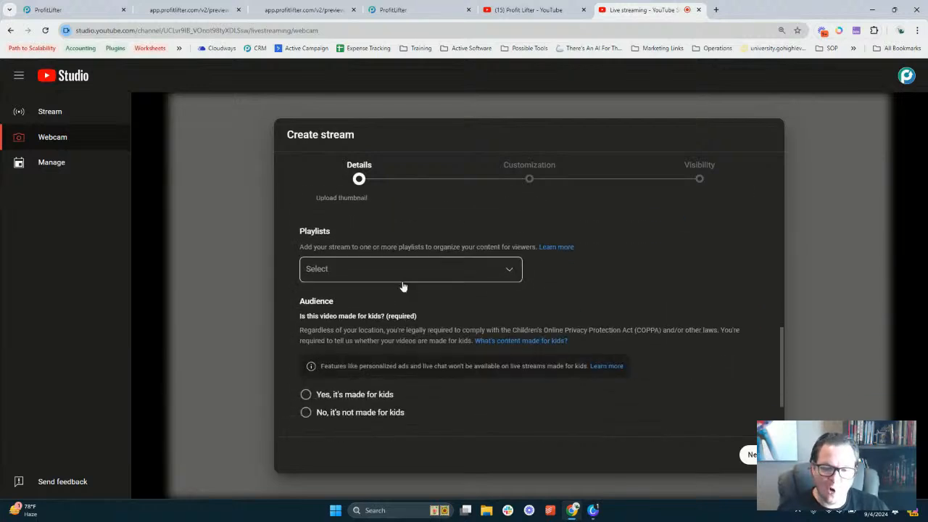
pyautogui.scroll(-1, 403, 287)
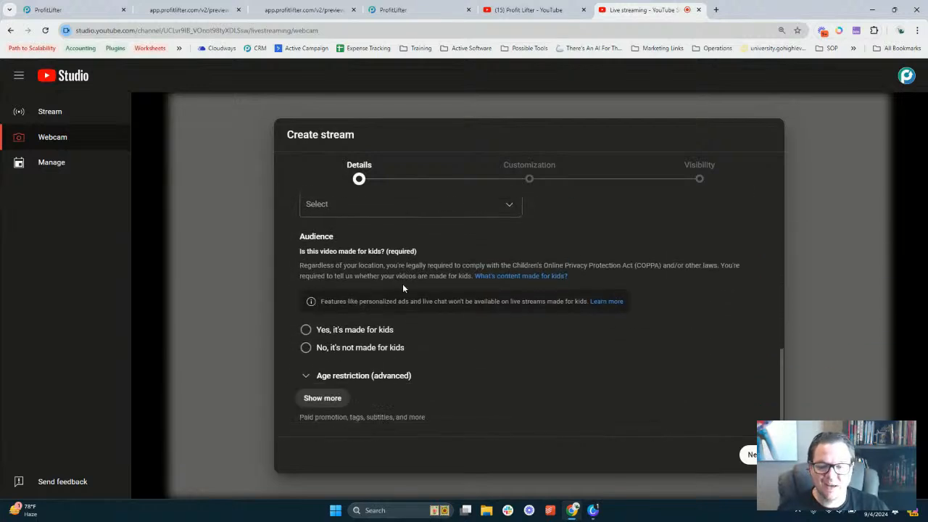
pyautogui.click(305, 340)
pyautogui.scroll(2, 402, 337)
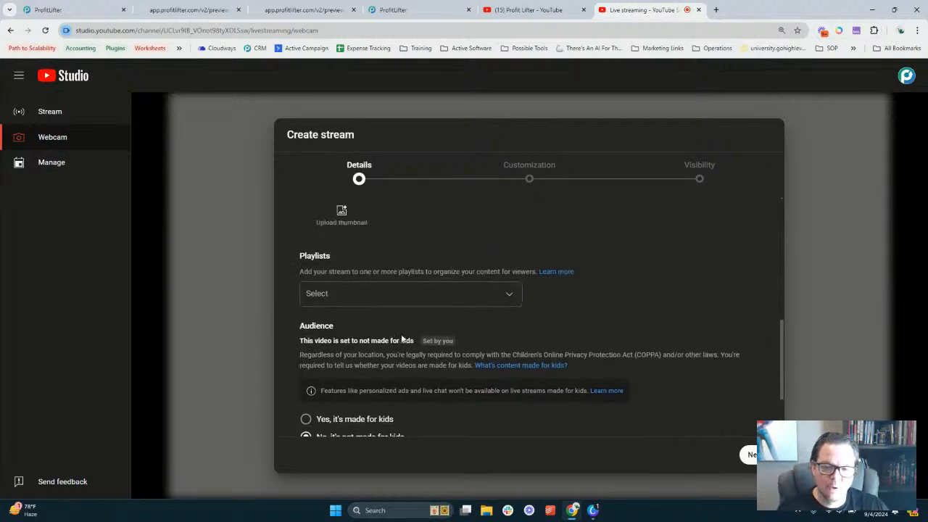
pyautogui.scroll(1, 402, 337)
# Look through the playlist list without choosing one and review the form
pyautogui.click(375, 340)
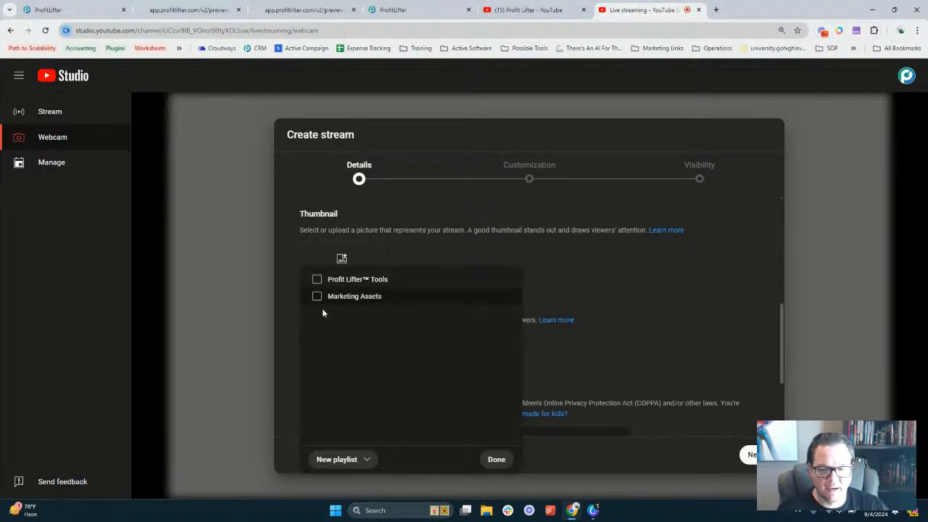
pyautogui.click(579, 358)
pyautogui.scroll(3, 386, 324)
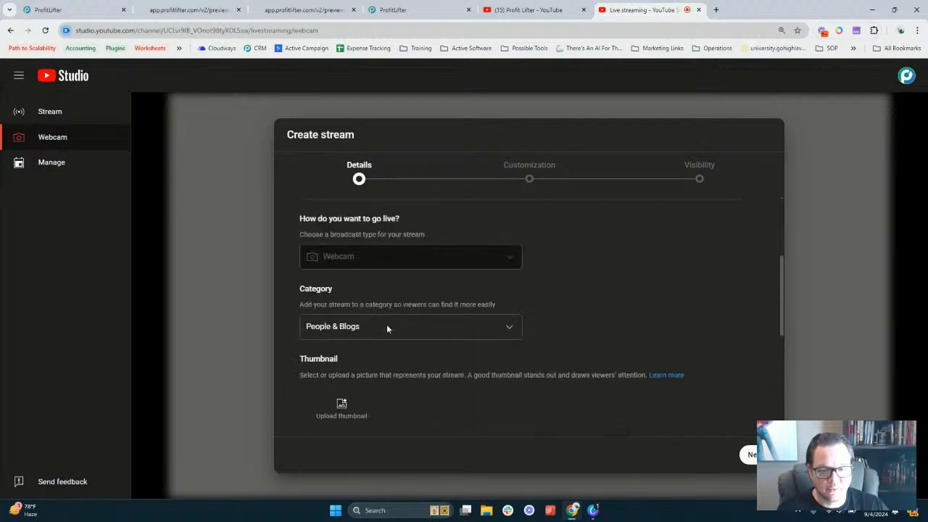
pyautogui.scroll(-1, 365, 303)
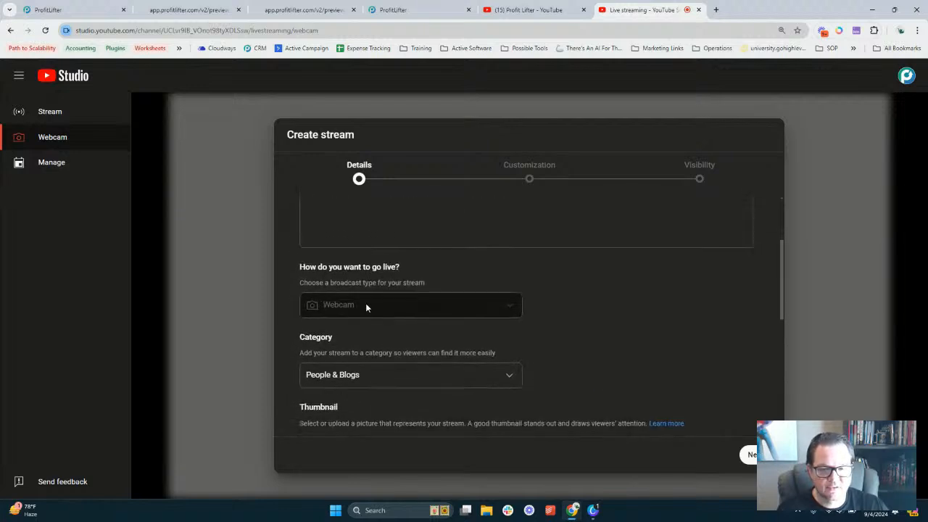
pyautogui.scroll(-2, 375, 291)
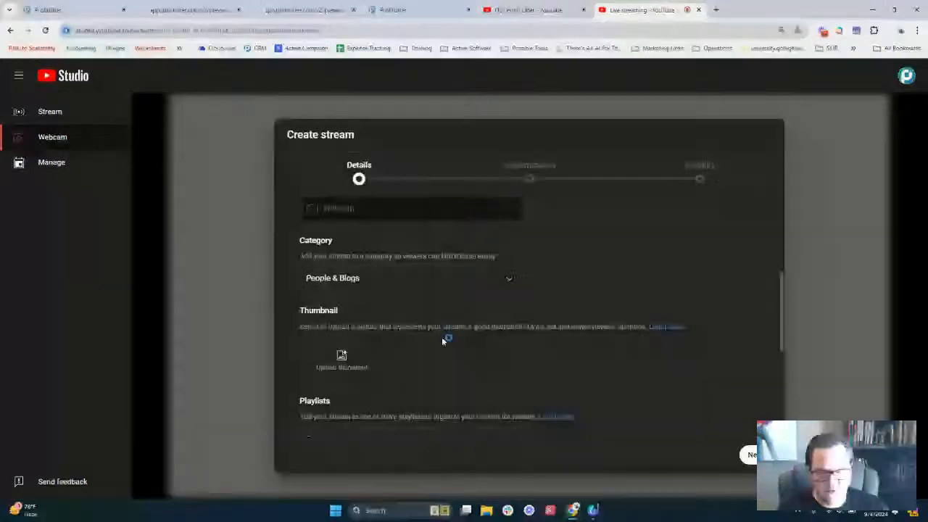
# Give the stream the title and description 'Test Webinar'
pyautogui.click(372, 252)
pyautogui.write('Test')
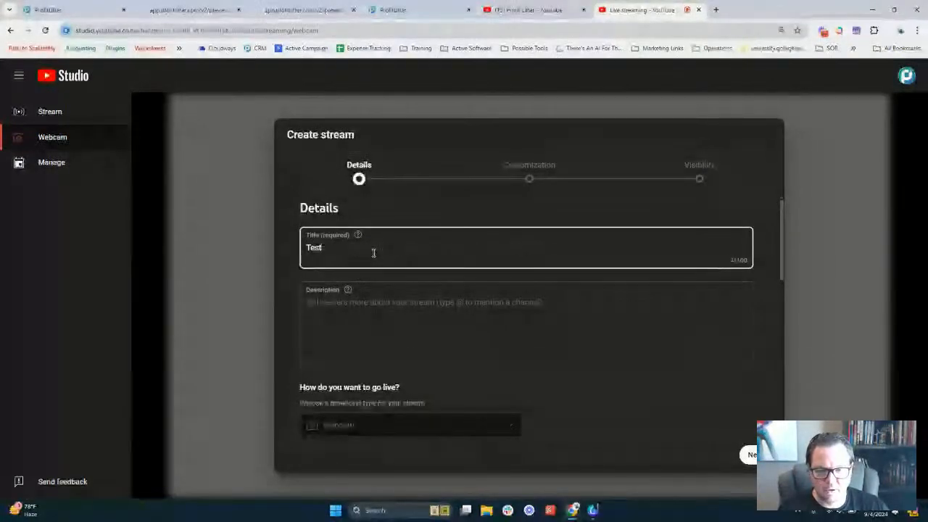
pyautogui.write(' Wei')
pyautogui.write('binar')
pyautogui.press('Tab')
pyautogui.press('Tab')
pyautogui.write('Test EW')
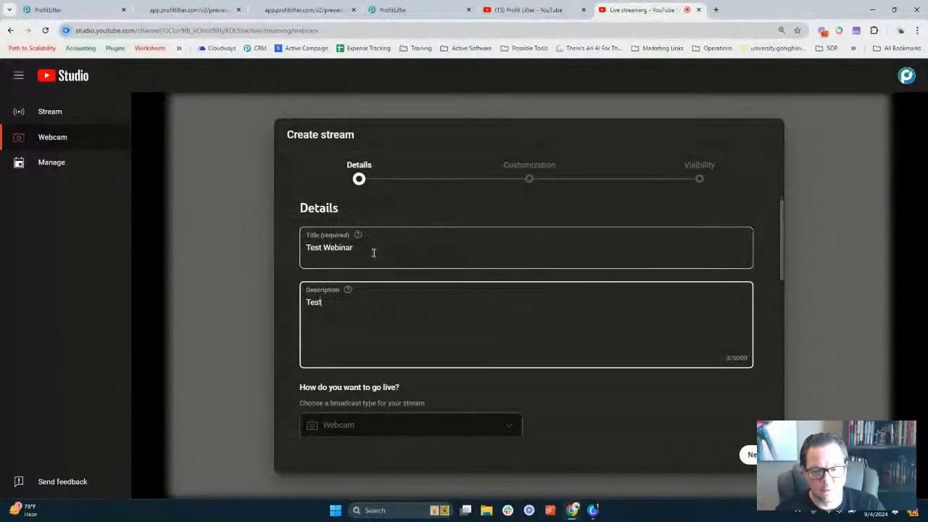
pyautogui.write('binar')
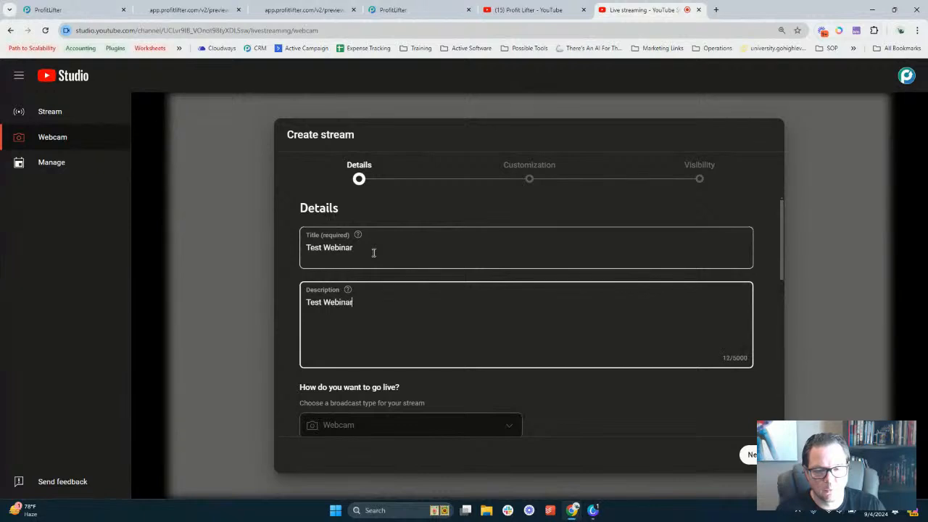
# Upload the Webinar Funnel image as the stream thumbnail
pyautogui.scroll(-6, 352, 261)
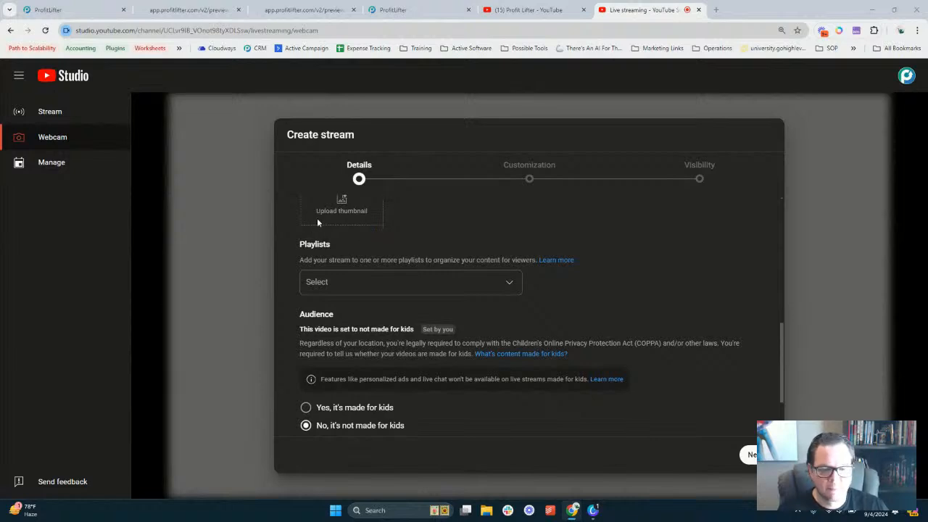
pyautogui.click(312, 225)
pyautogui.doubleClick(129, 161)
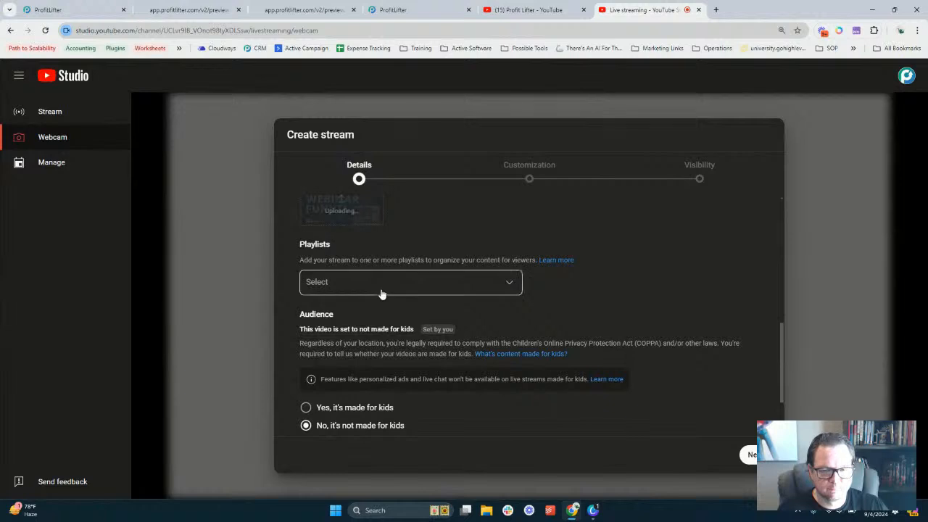
# Add the stream to the Profit Lifter™ Tools playlist
pyautogui.click(400, 283)
pyautogui.click(317, 297)
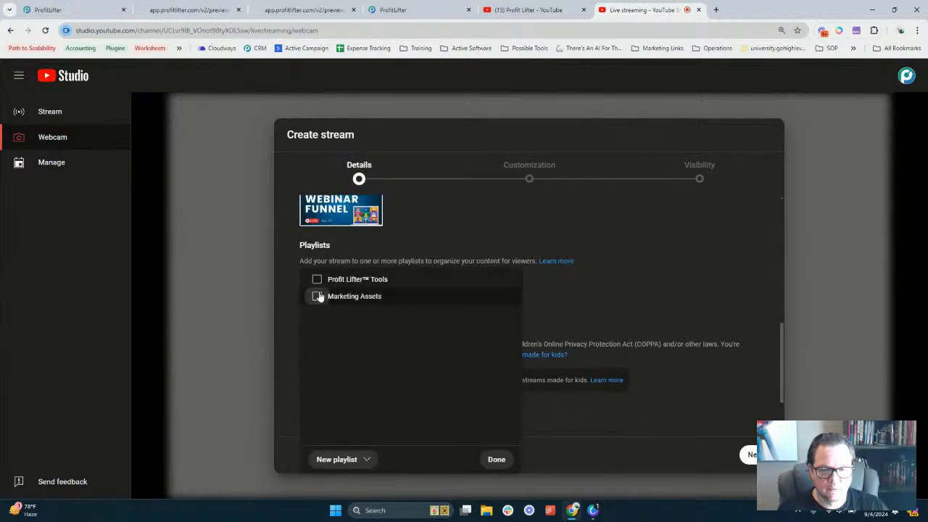
pyautogui.click(317, 297)
pyautogui.click(317, 281)
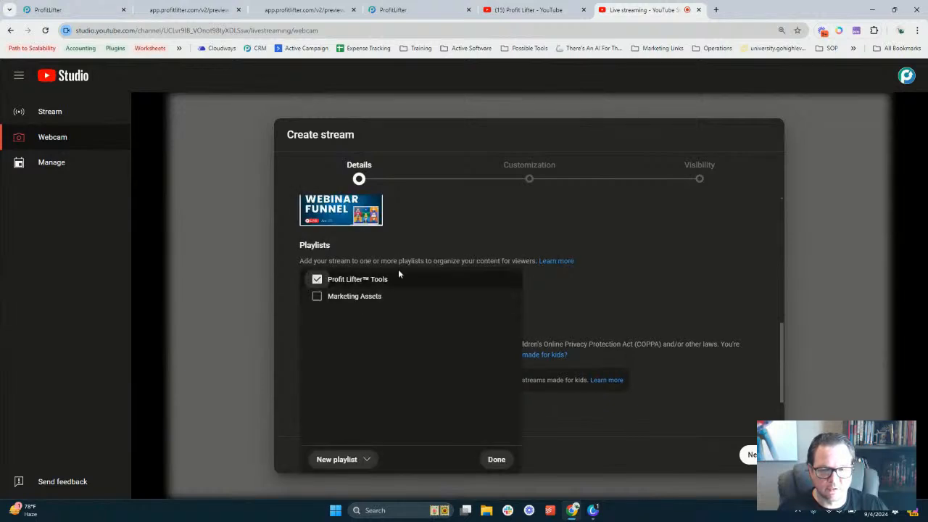
pyautogui.click(497, 459)
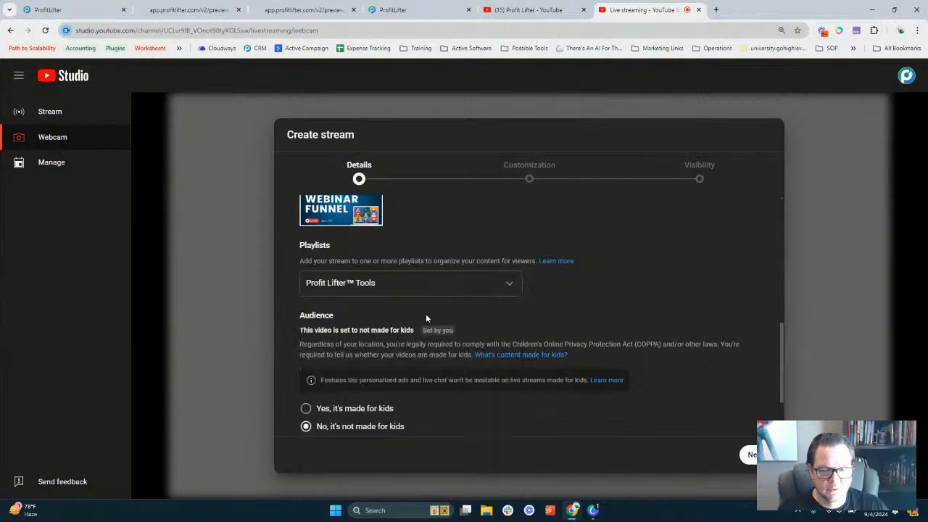
# Expand the Age restriction options and advance to the Customization step
pyautogui.scroll(-2, 405, 326)
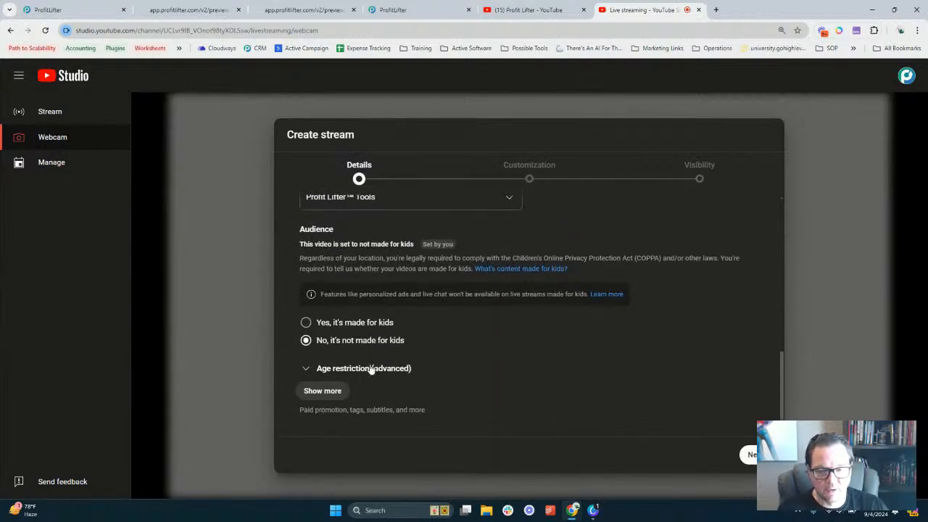
pyautogui.click(307, 368)
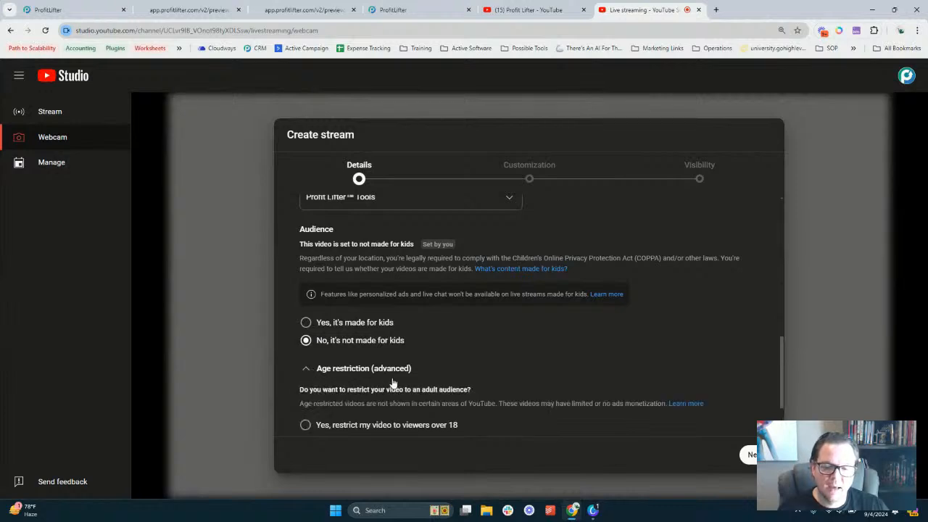
pyautogui.scroll(-1, 434, 333)
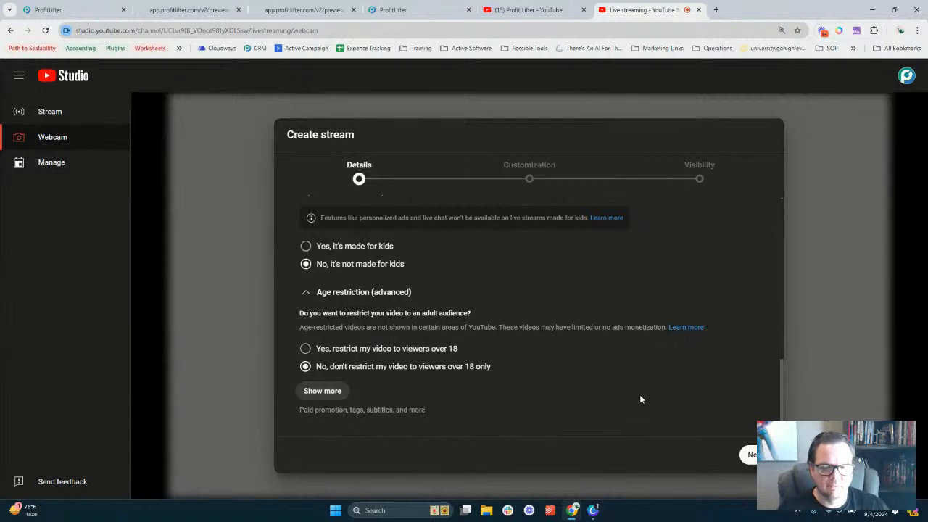
pyautogui.click(752, 455)
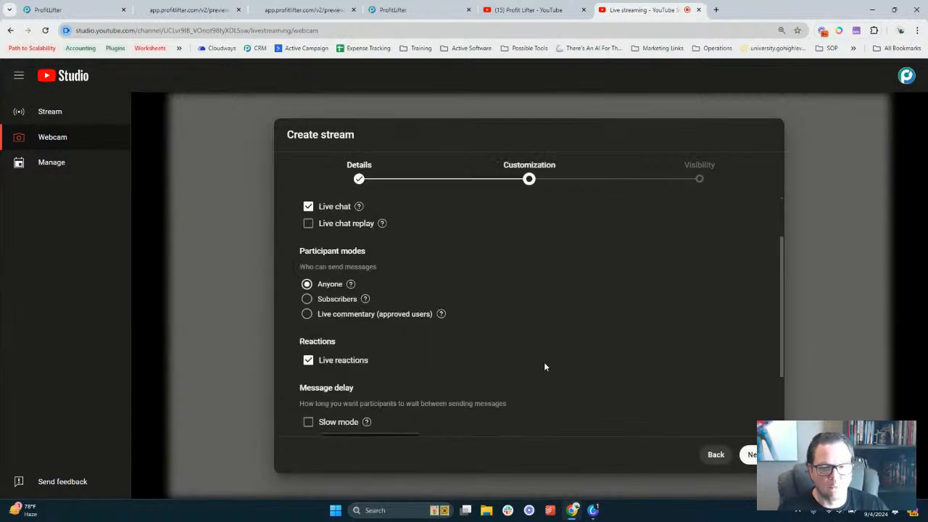
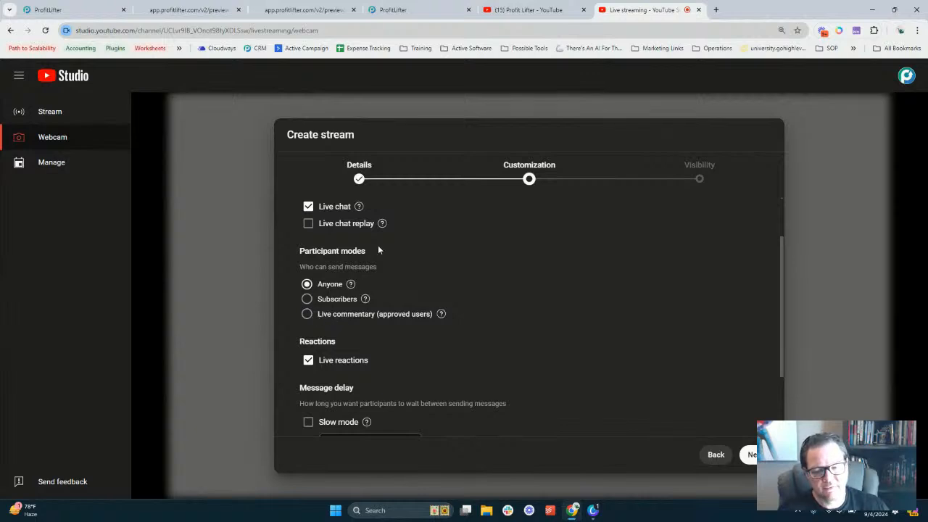
# Move on to the stream's Visibility settings and make it Unlisted
pyautogui.scroll(-2, 354, 250)
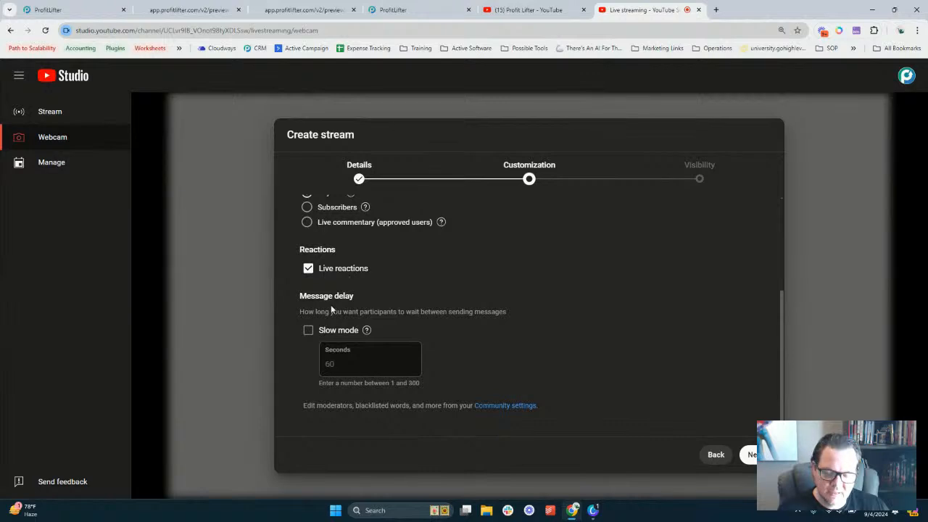
pyautogui.scroll(3, 711, 390)
pyautogui.click(745, 450)
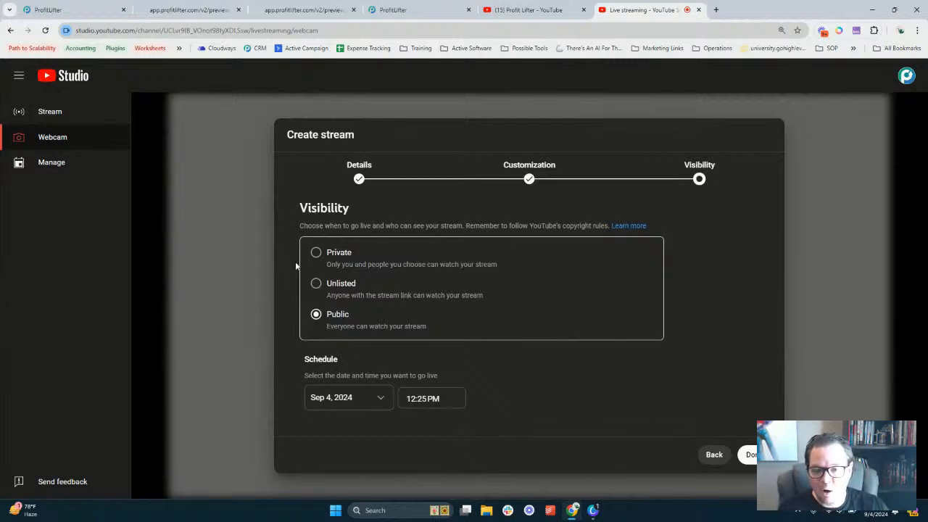
pyautogui.click(316, 283)
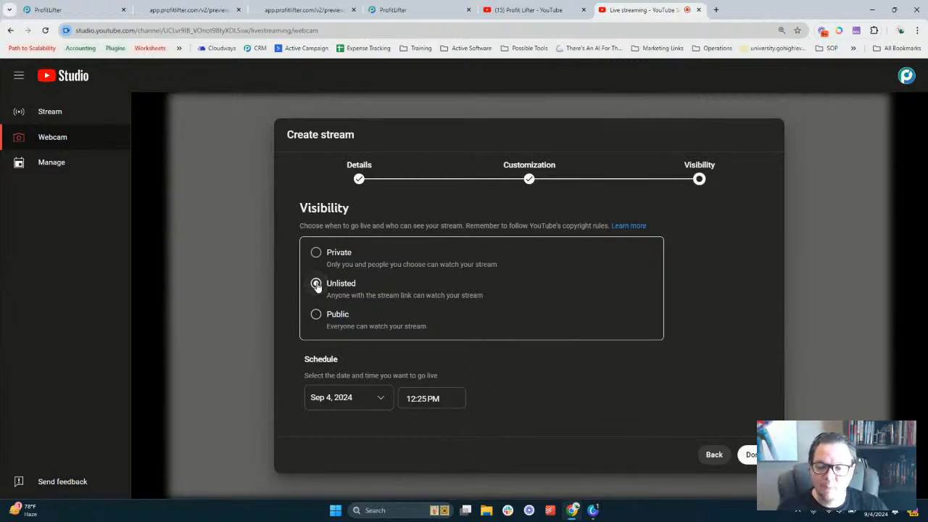
# Schedule the stream for Sep 30, 2024 at 1:00 PM and finish creating it
pyautogui.click(376, 395)
pyautogui.click(338, 345)
pyautogui.click(417, 395)
pyautogui.click(436, 281)
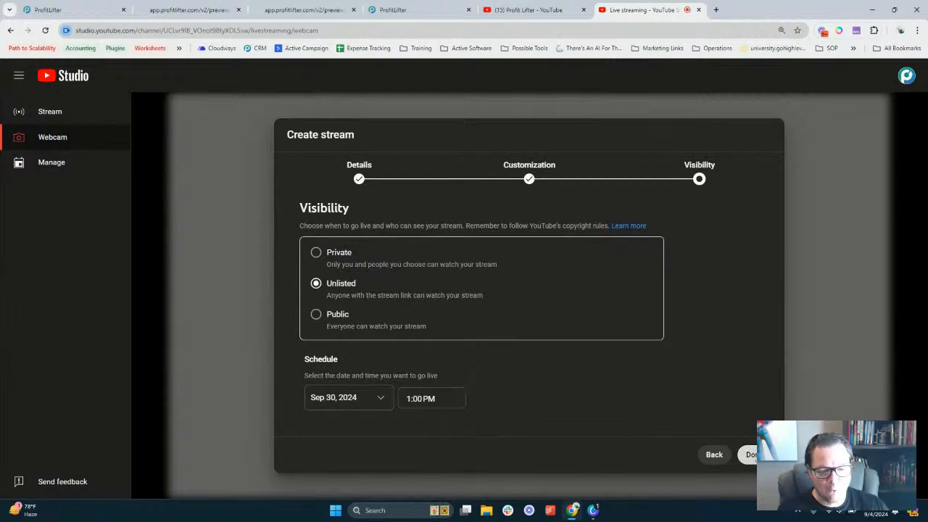
pyautogui.click(750, 454)
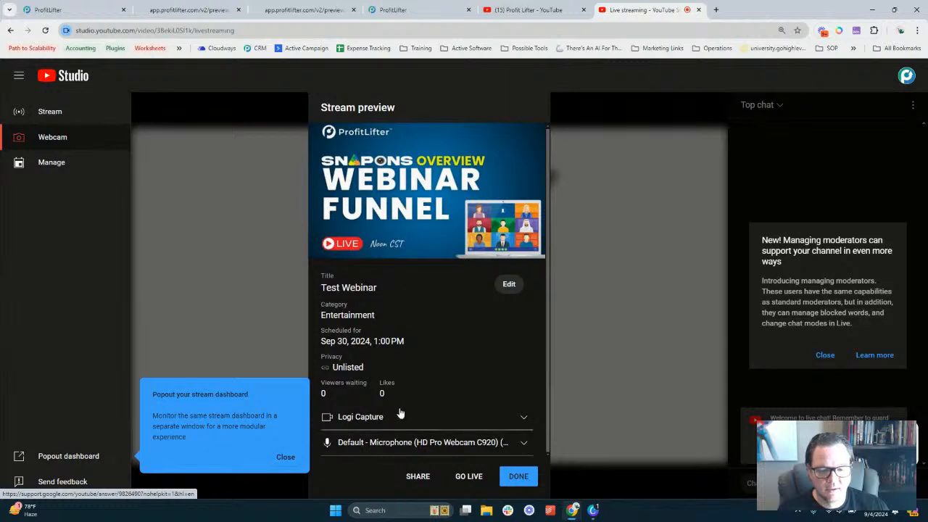
# Copy the Test Webinar stream's share link and paste it into ProfitLifter's Webinar Zoom Link field
pyautogui.click(417, 477)
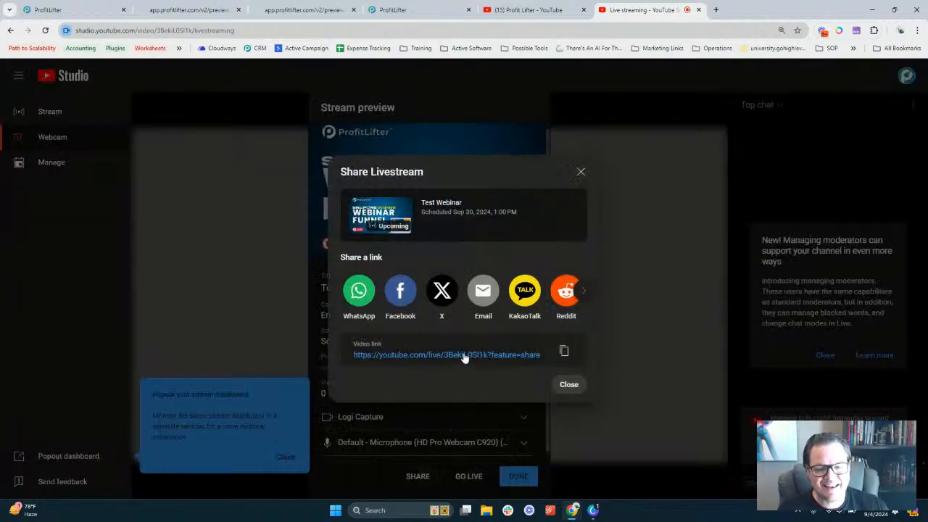
pyautogui.click(564, 351)
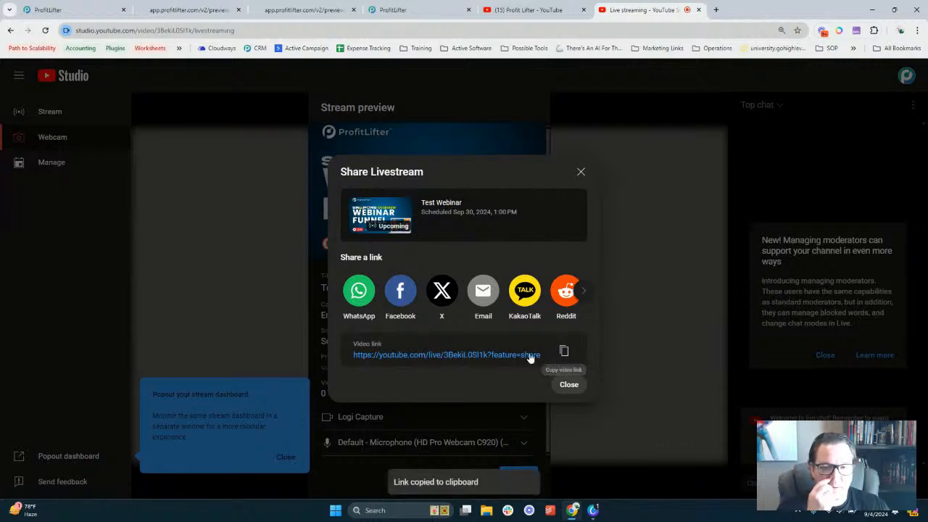
pyautogui.click(569, 384)
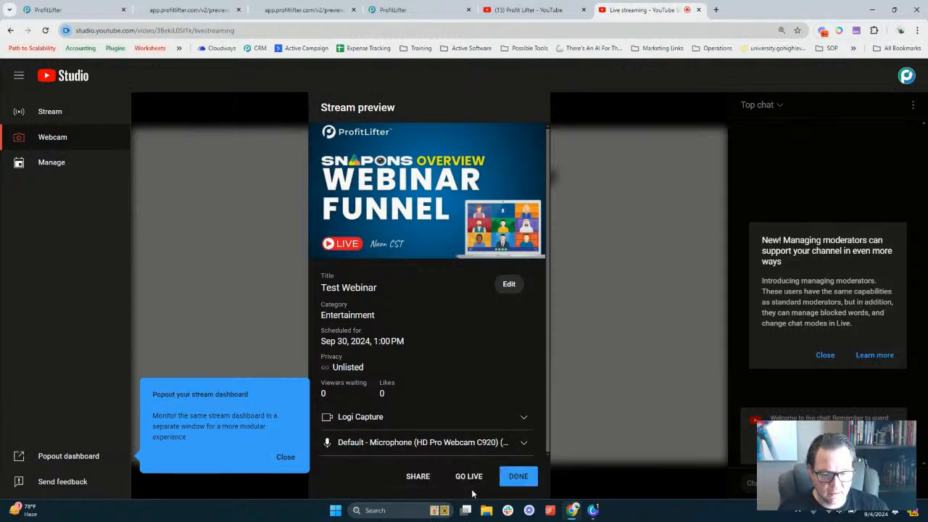
pyautogui.click(518, 476)
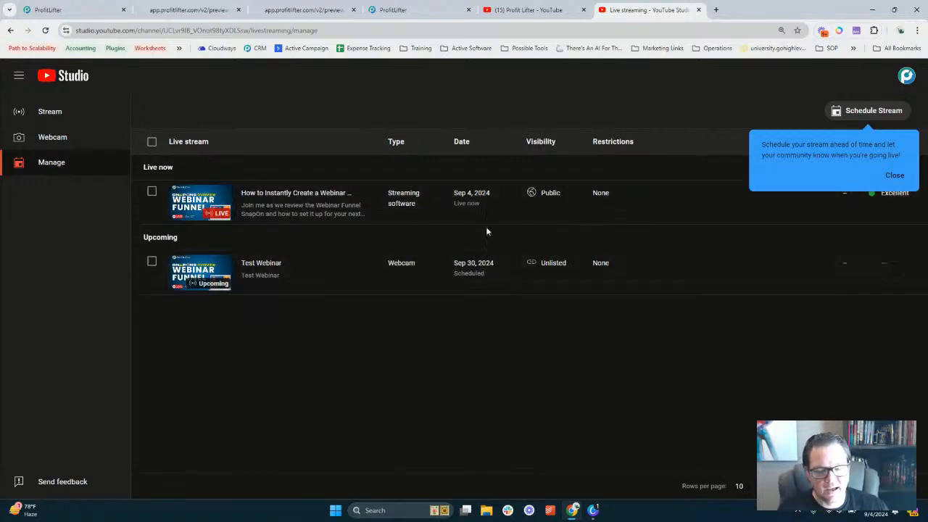
pyautogui.click(893, 176)
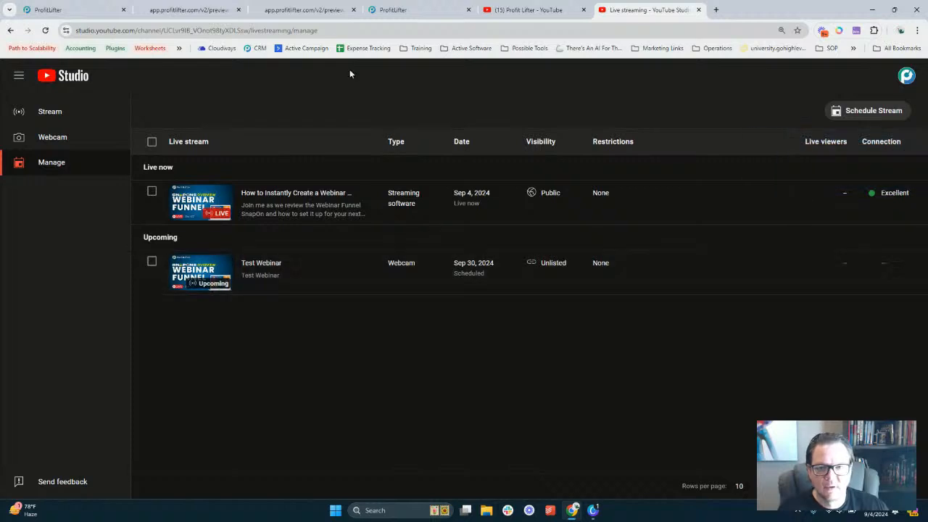
pyautogui.click(202, 7)
pyautogui.click(374, 237)
pyautogui.hotkey('ctrl', 'v')
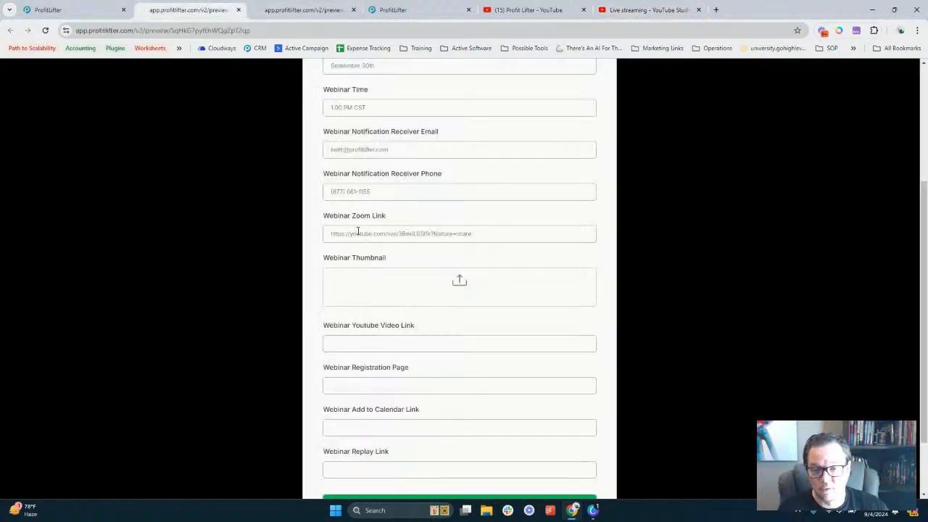
# Select the pasted YouTube link in the Zoom Link field, then return to the Webinar Funnel steps page
pyautogui.moveTo(333, 233); pyautogui.dragTo(472, 233)
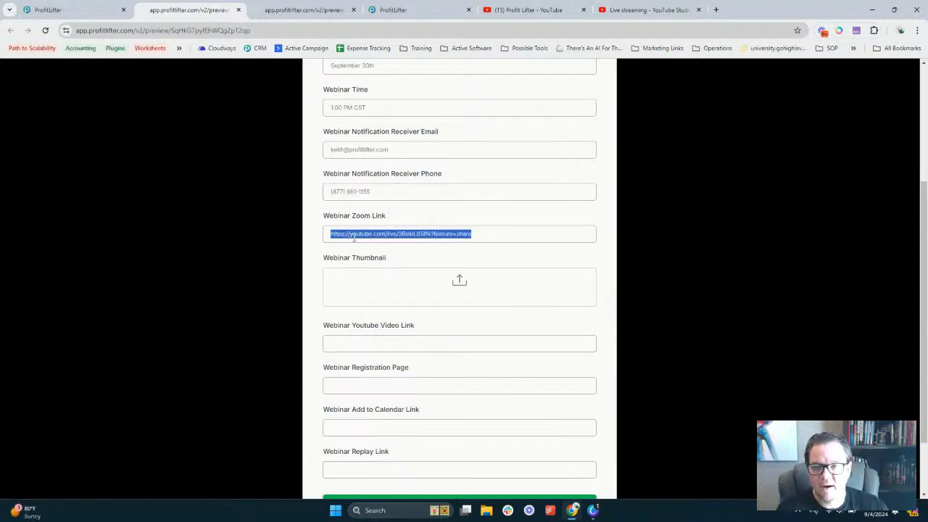
pyautogui.click(72, 10)
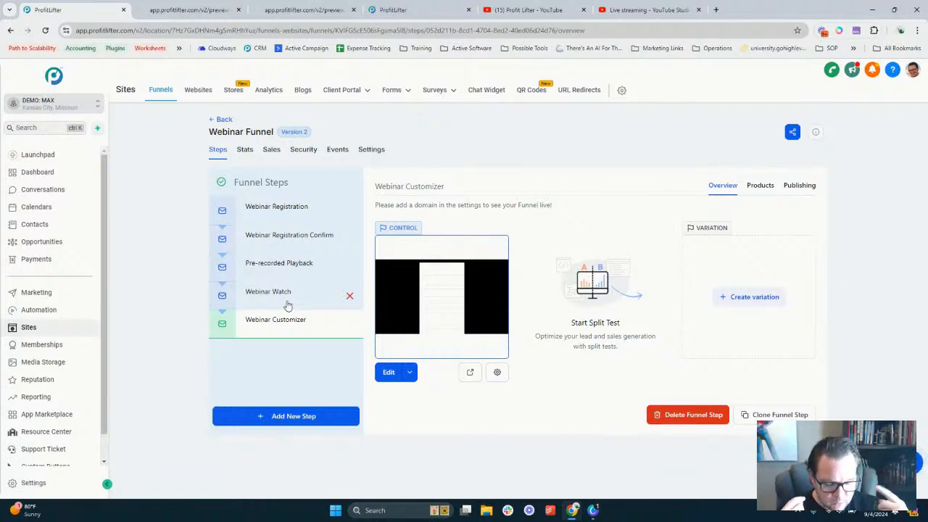
pyautogui.click(189, 9)
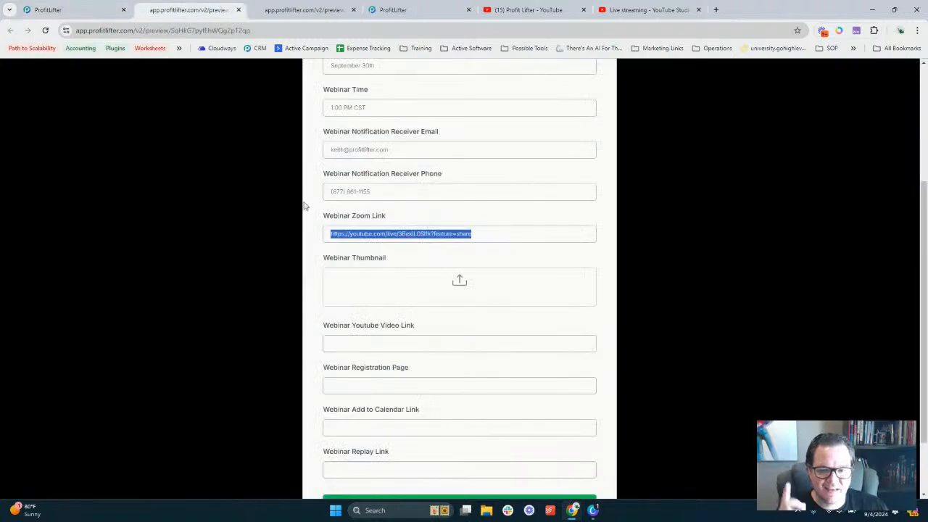
pyautogui.tripleClick(355, 232)
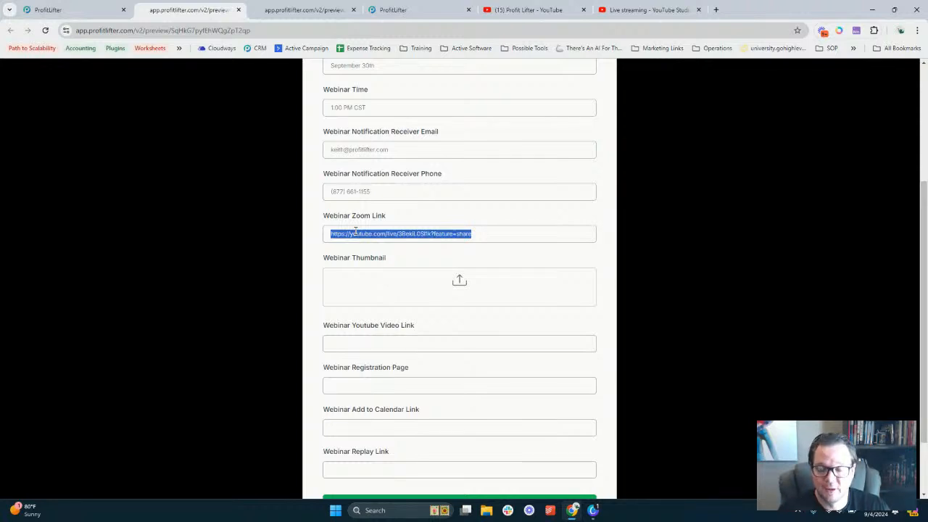
pyautogui.click(58, 9)
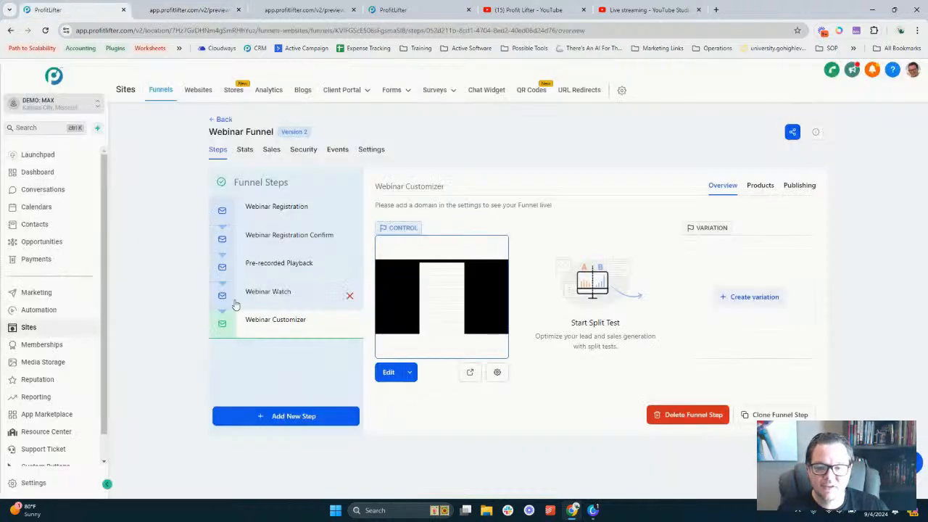
# Set the Webinar Funnel's domain to dmax.profitlifter.com in its settings and save
pyautogui.click(280, 297)
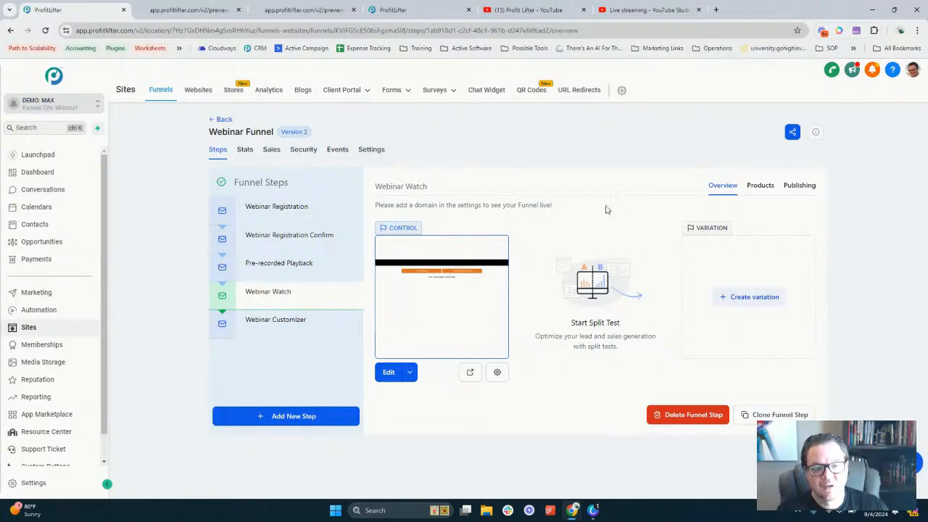
pyautogui.tripleClick(397, 204)
pyautogui.click(411, 204)
pyautogui.click(369, 149)
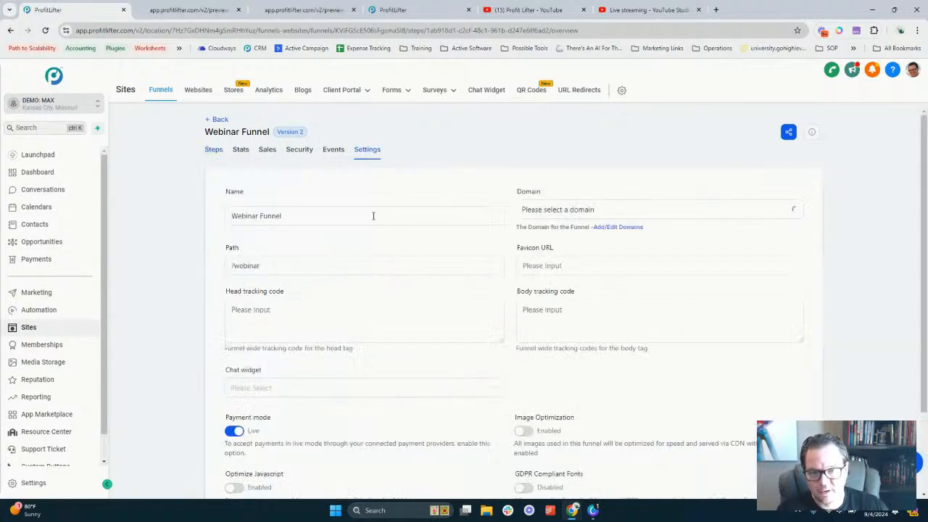
pyautogui.click(562, 210)
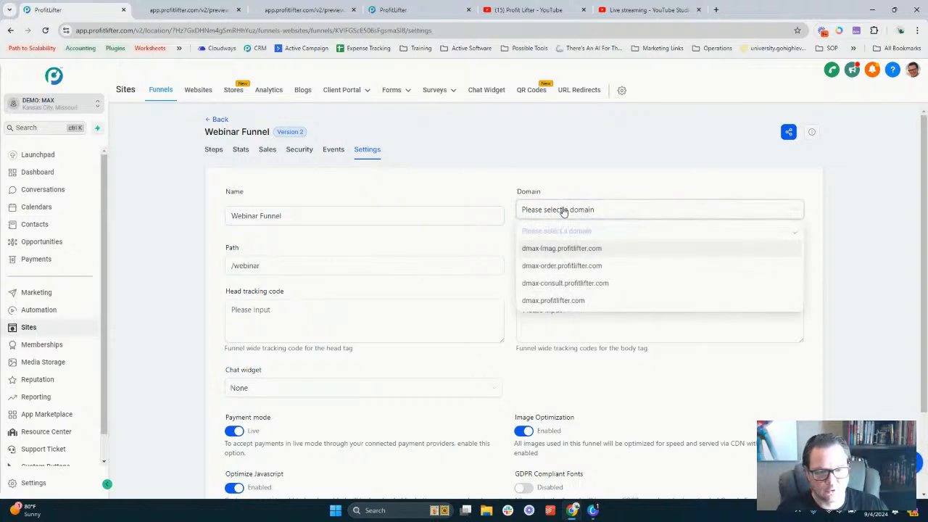
pyautogui.click(551, 300)
pyautogui.scroll(-2, 648, 276)
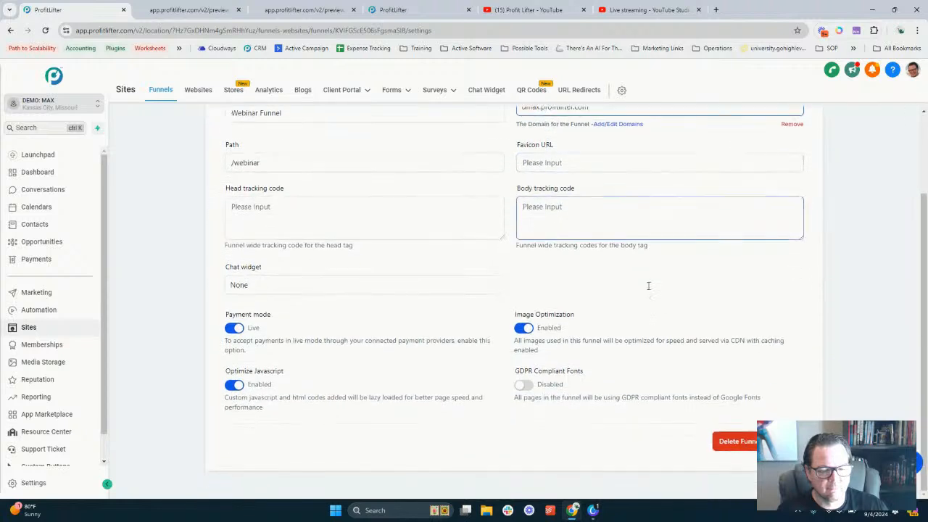
pyautogui.click(787, 440)
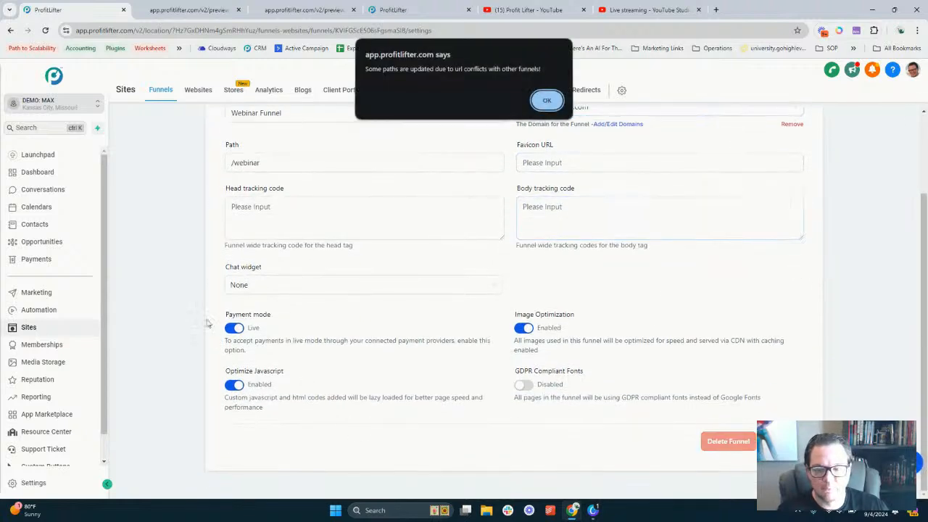
pyautogui.click(547, 102)
pyautogui.scroll(2, 276, 302)
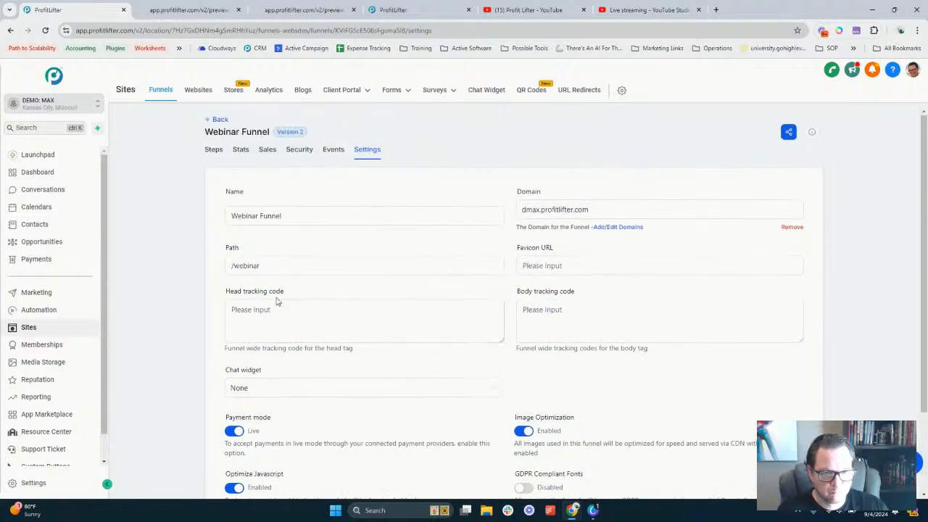
# Copy the Webinar Watch page URL, dmax.profitlifter.com/webinar-watch, and return to the webinar form
pyautogui.click(216, 151)
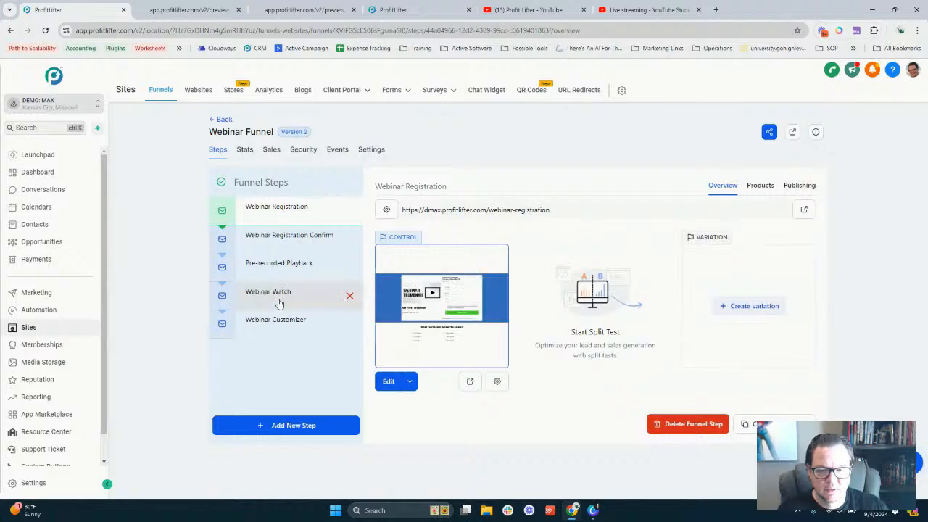
pyautogui.click(281, 290)
pyautogui.tripleClick(452, 211)
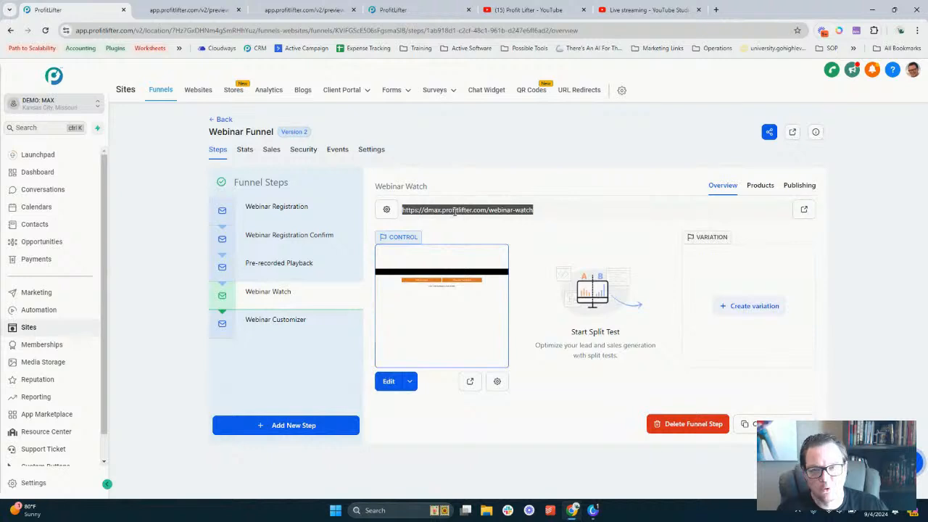
pyautogui.hotkey('ctrl', 'Tab')
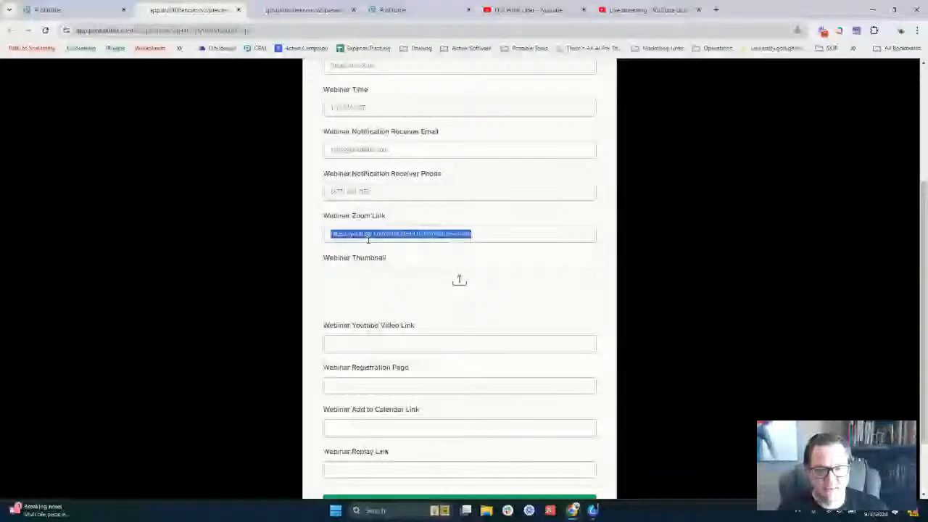
# Replace the Webinar Zoom Link with the Webinar Watch URL
pyautogui.hotkey('ctrl', 'v')
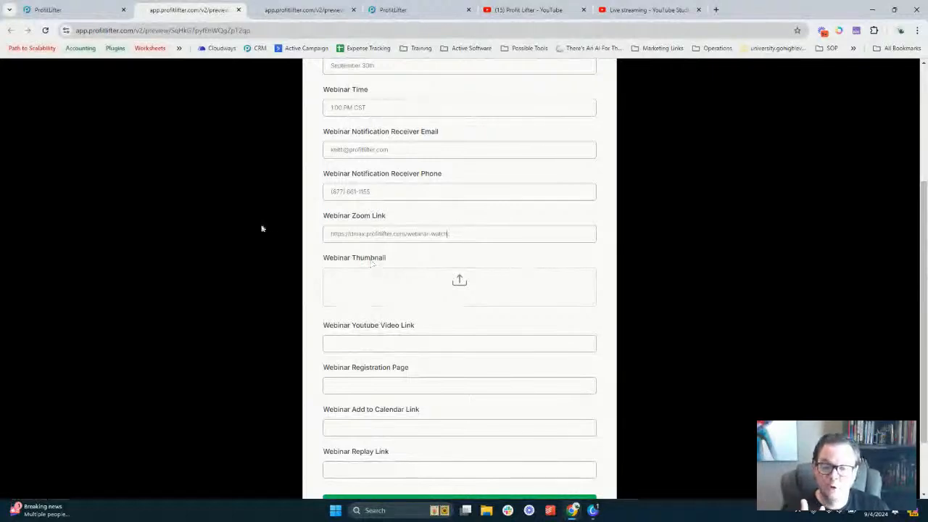
pyautogui.click(87, 10)
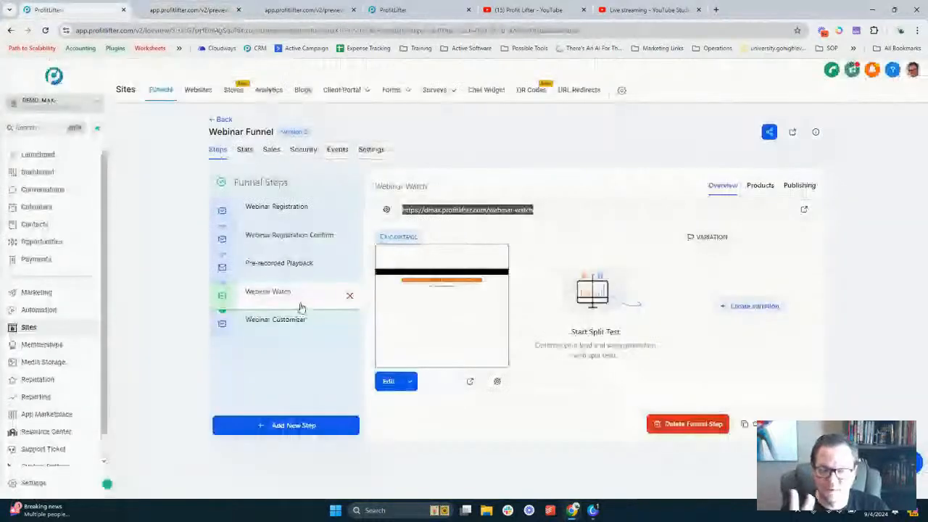
pyautogui.click(194, 9)
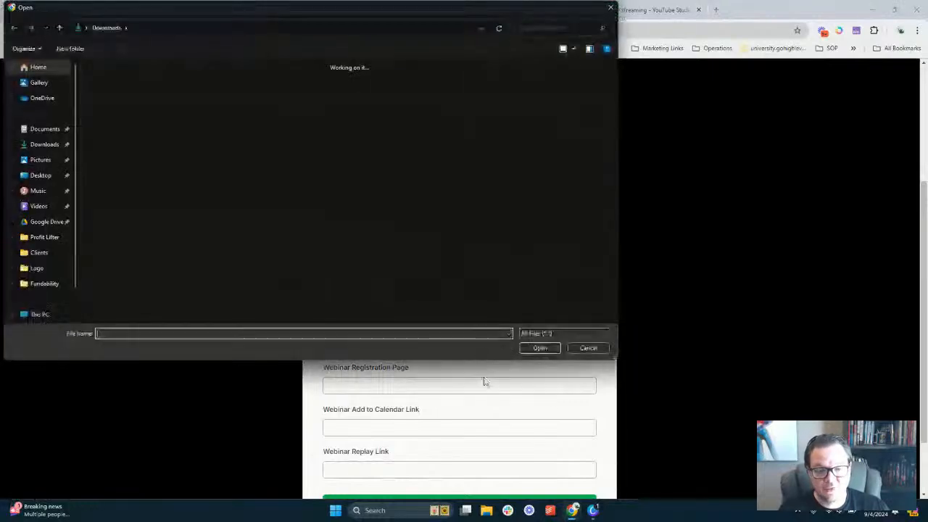
# Upload snapons webinar funnel.png as the webinar thumbnail image
pyautogui.click(584, 349)
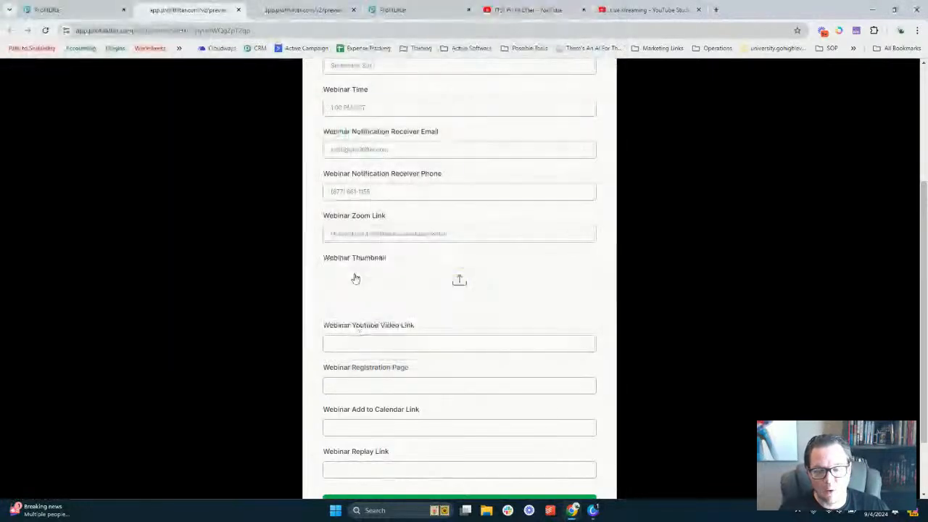
pyautogui.moveTo(598, 512)
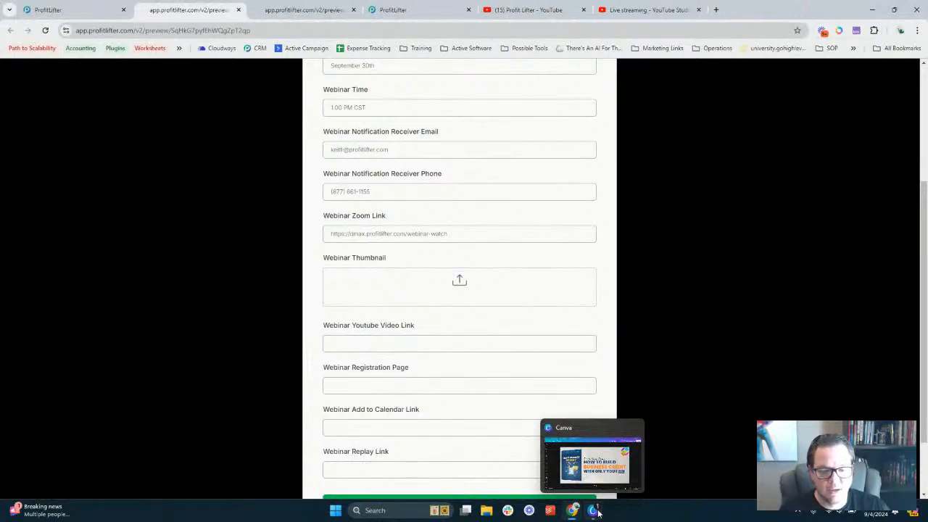
pyautogui.click(447, 288)
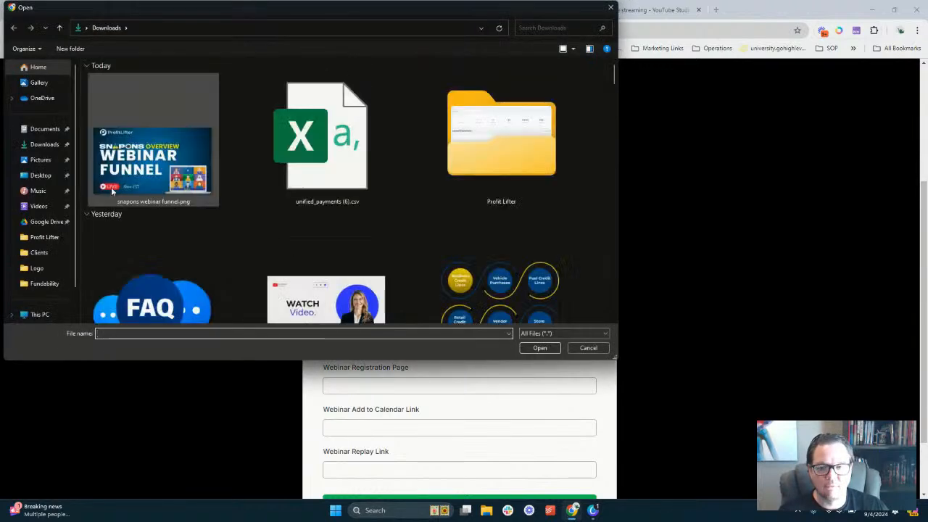
pyautogui.doubleClick(134, 165)
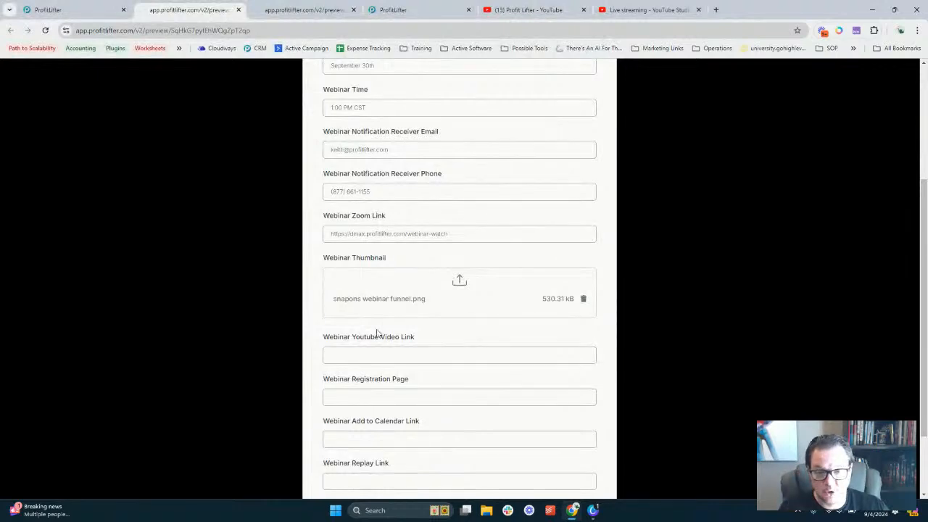
# Copy the Zoom Link URL into the Webinar Youtube Video Link field
pyautogui.scroll(-2, 385, 240)
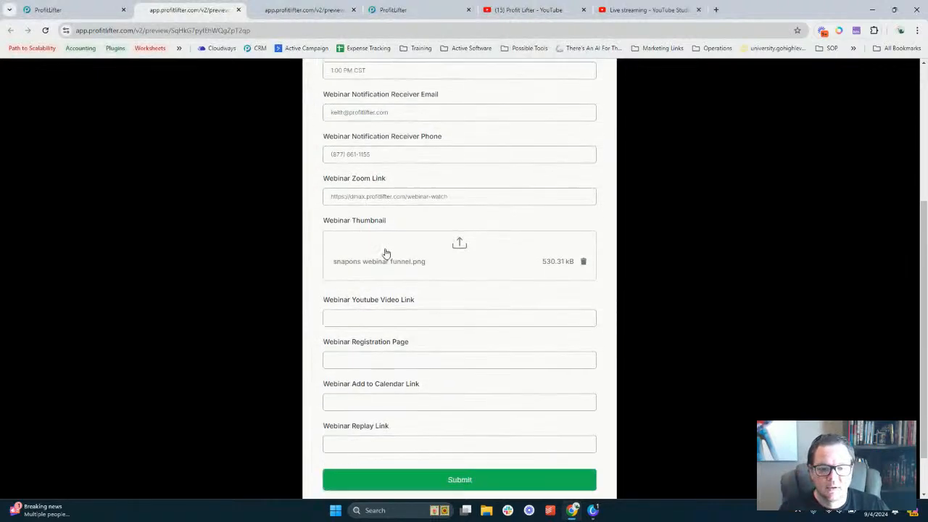
pyautogui.moveTo(332, 247); pyautogui.dragTo(413, 245)
pyautogui.tripleClick(419, 140)
pyautogui.hotkey('ctrl', 'c')
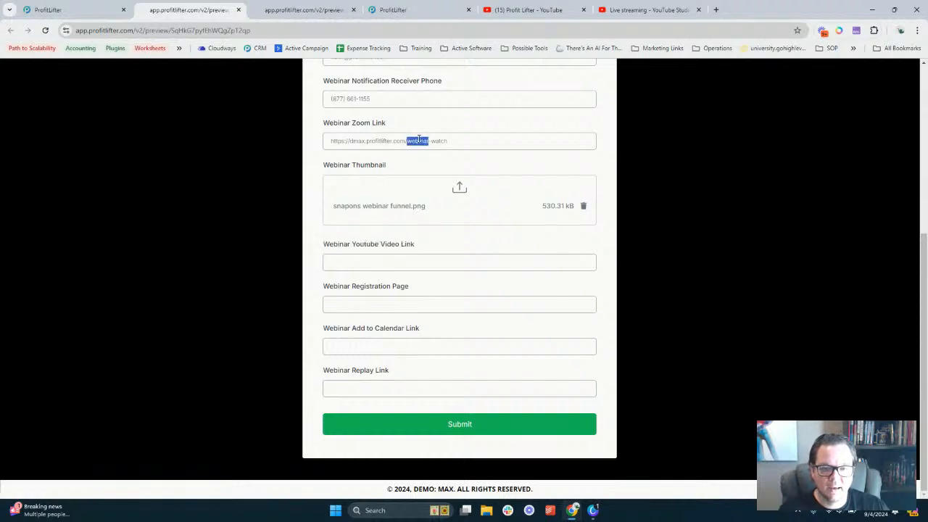
pyautogui.click(432, 266)
pyautogui.hotkey('ctrl', 'v')
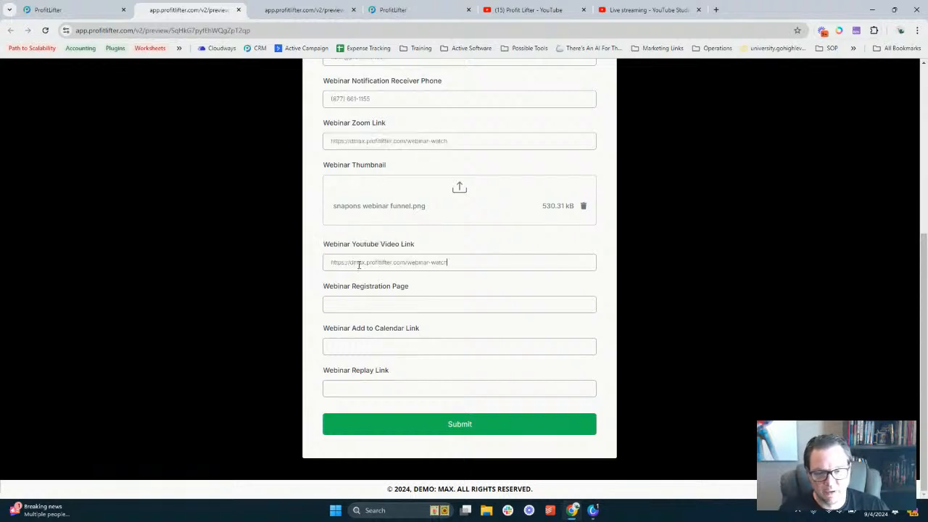
pyautogui.click(647, 10)
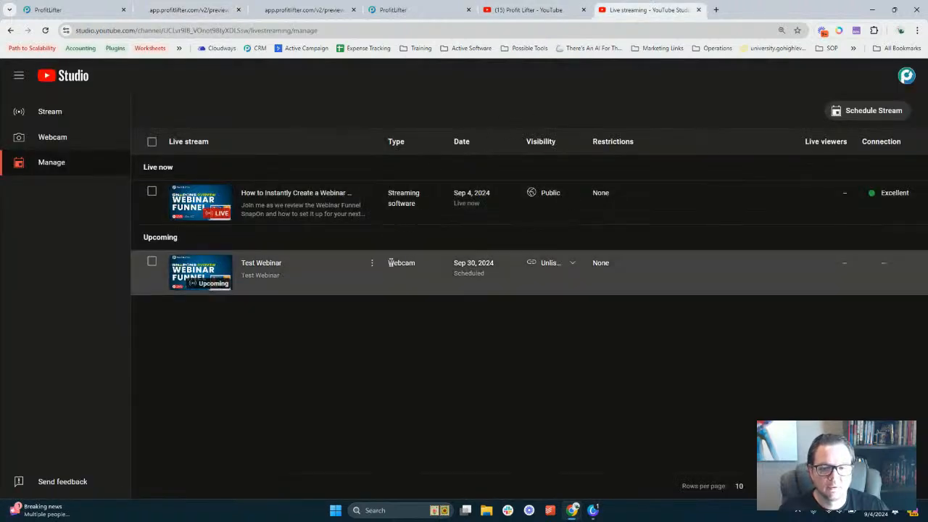
# Paste the Test Webinar's shareable YouTube link into the Youtube Video Link field
pyautogui.click(375, 265)
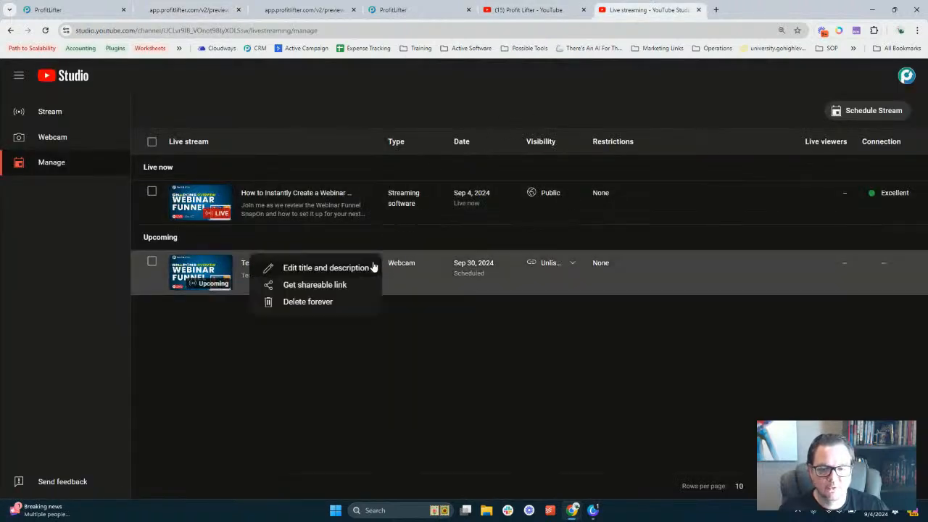
pyautogui.click(337, 287)
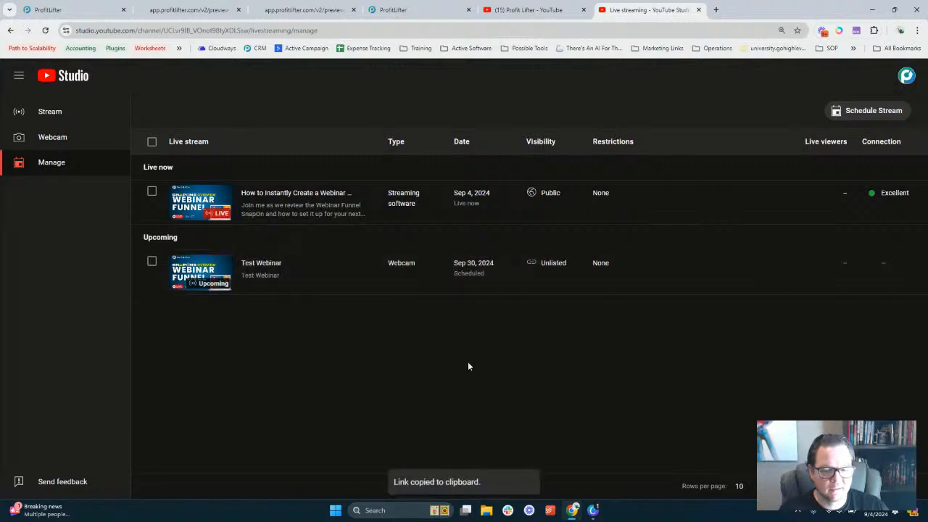
pyautogui.click(431, 8)
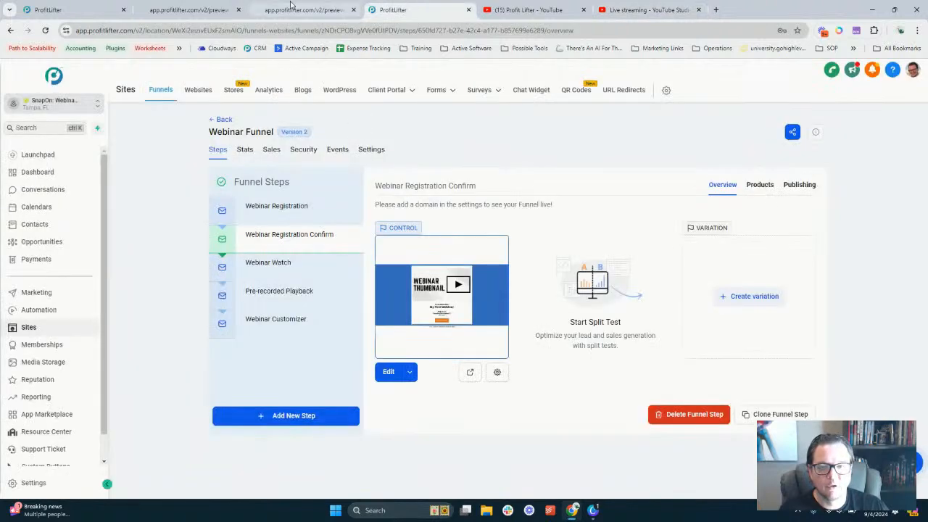
pyautogui.click(188, 9)
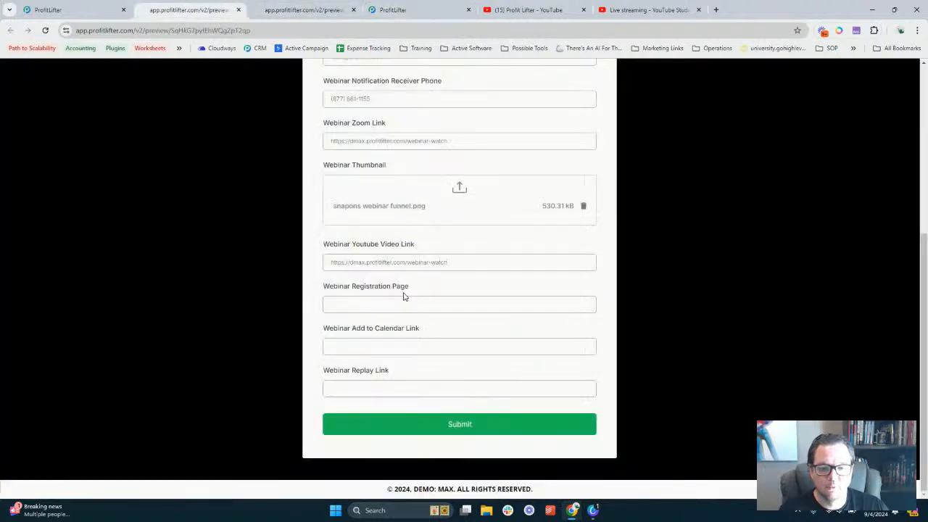
pyautogui.tripleClick(391, 263)
pyautogui.write('https://youtube.com/live/3BexiLOSI1k?feature=share')
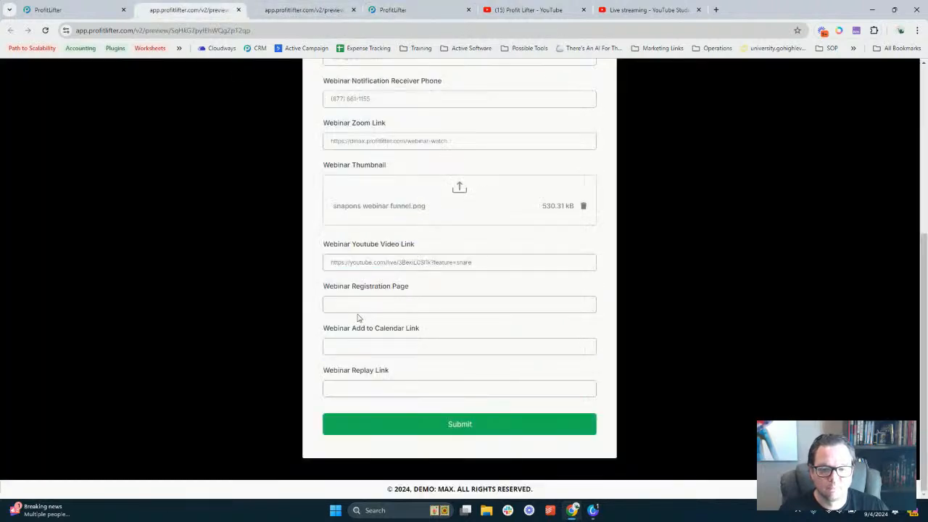
pyautogui.moveTo(335, 288); pyautogui.dragTo(412, 287)
pyautogui.click(367, 271)
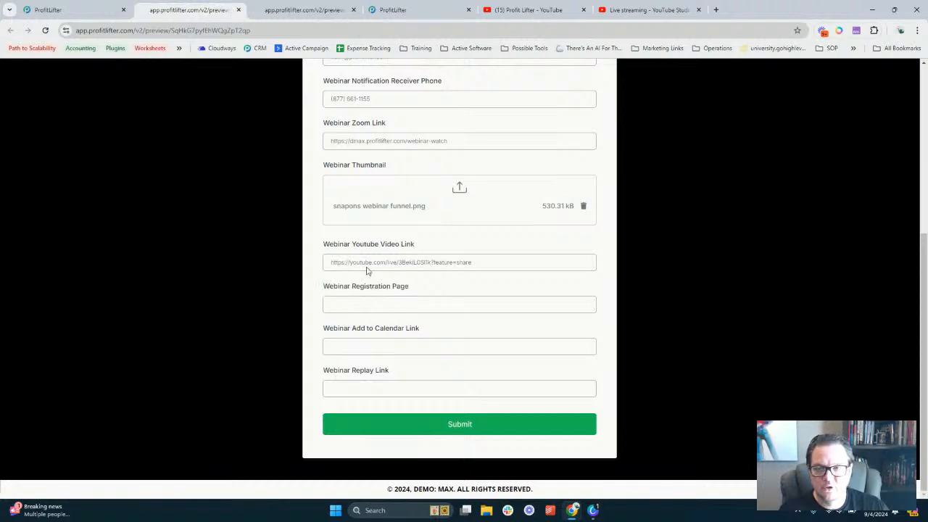
# Copy the Webinar Registration step's page URL
pyautogui.click(71, 6)
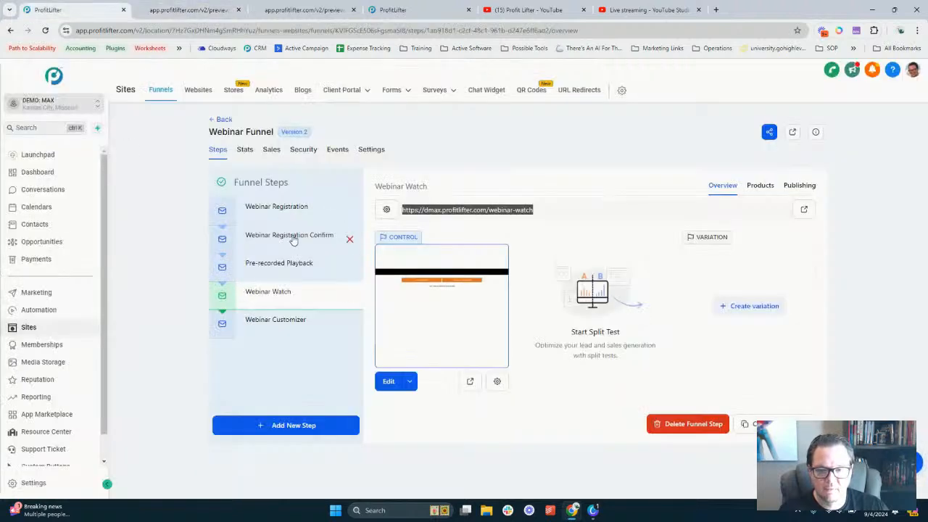
pyautogui.click(286, 207)
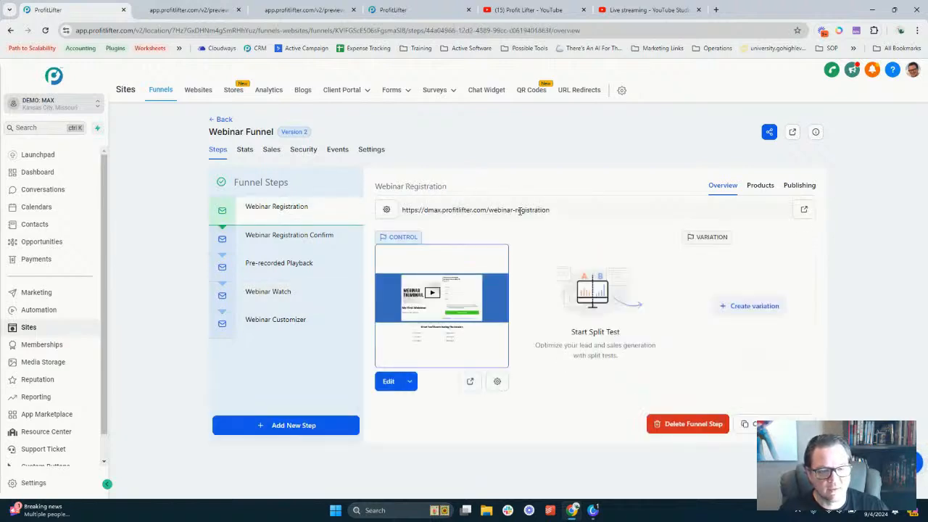
pyautogui.tripleClick(519, 211)
pyautogui.hotkey('ctrl', 'c')
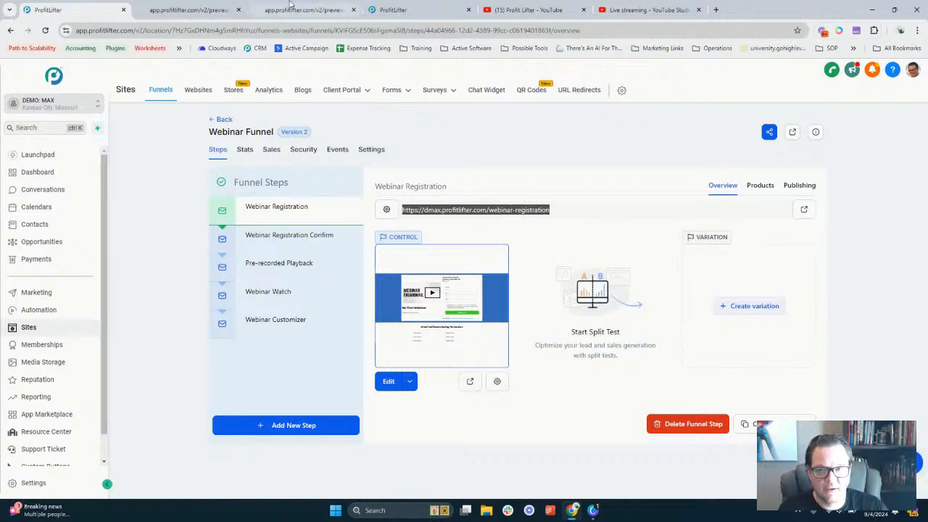
# Paste dmax.profitlifter.com/webinar-registration into the Webinar Registration Page field
pyautogui.click(212, 7)
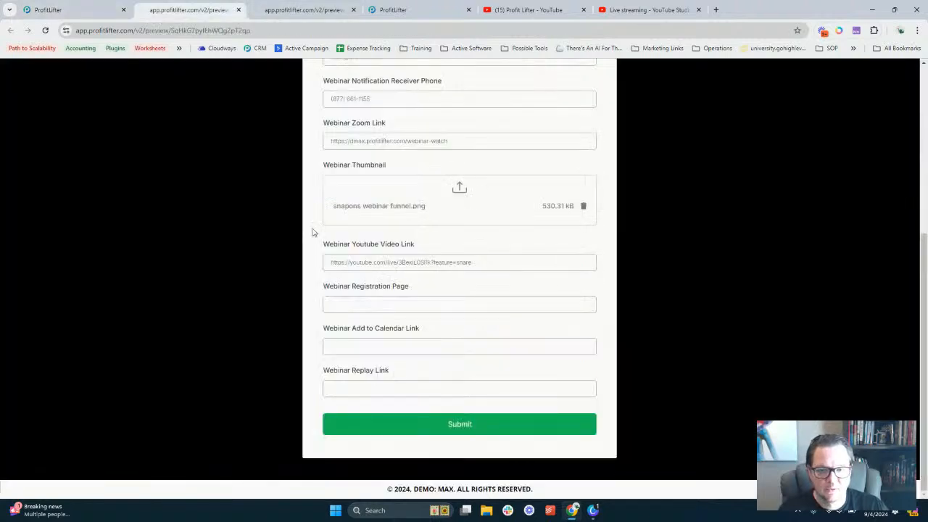
pyautogui.click(391, 305)
pyautogui.hotkey('ctrl', 'v')
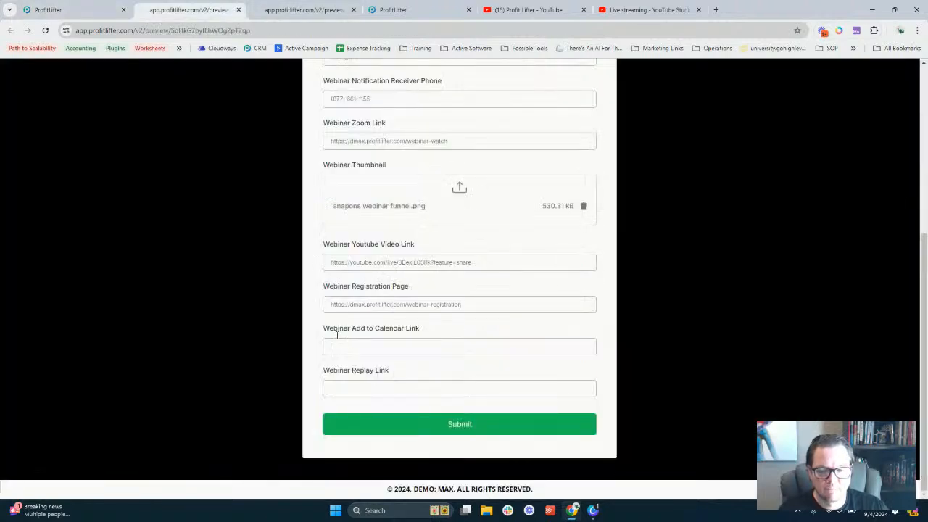
pyautogui.moveTo(324, 328); pyautogui.dragTo(424, 328)
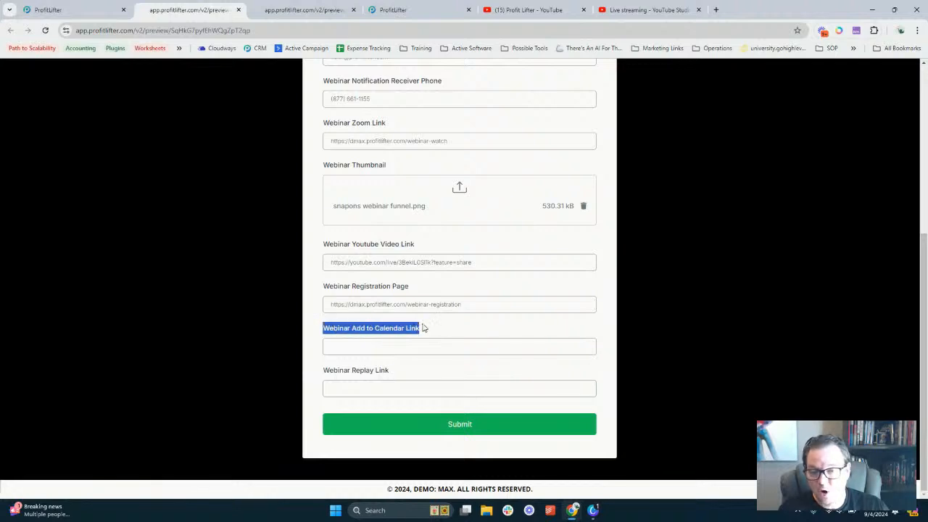
pyautogui.click(392, 345)
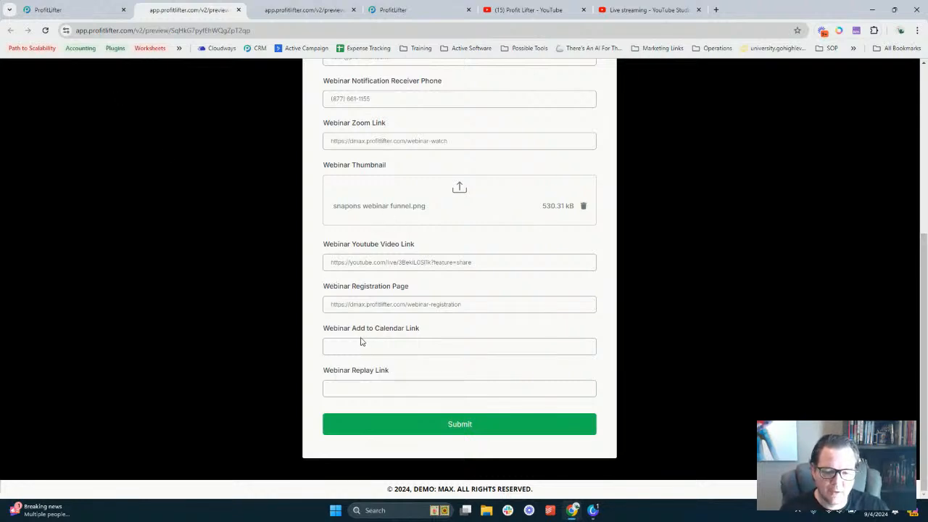
pyautogui.moveTo(338, 330); pyautogui.dragTo(420, 330)
pyautogui.click(421, 329)
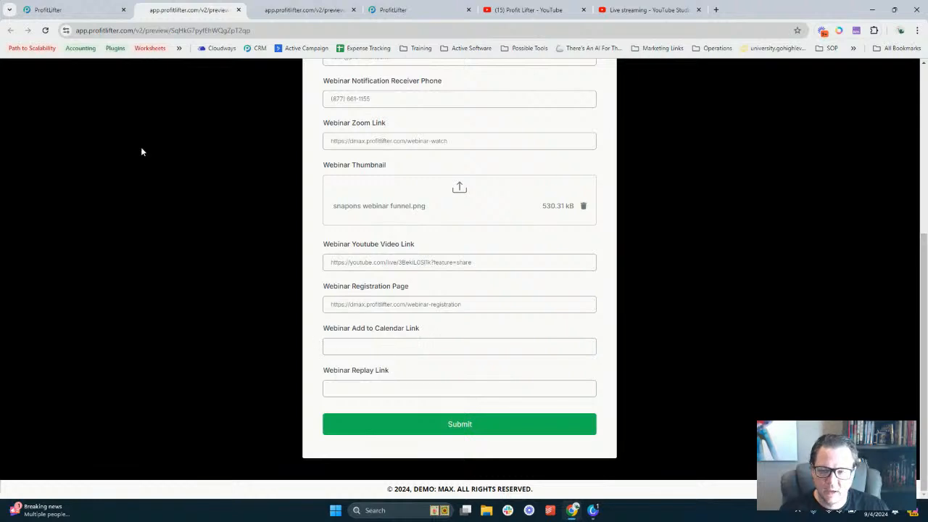
# Check the funnel and preview pages and re-inspect the form fields, leaving Add to Calendar Link empty
pyautogui.click(92, 5)
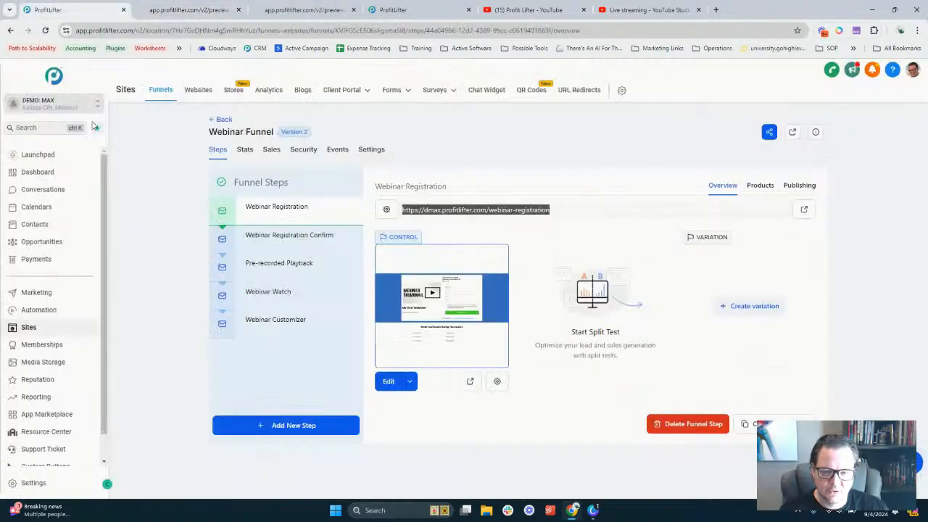
pyautogui.click(153, 212)
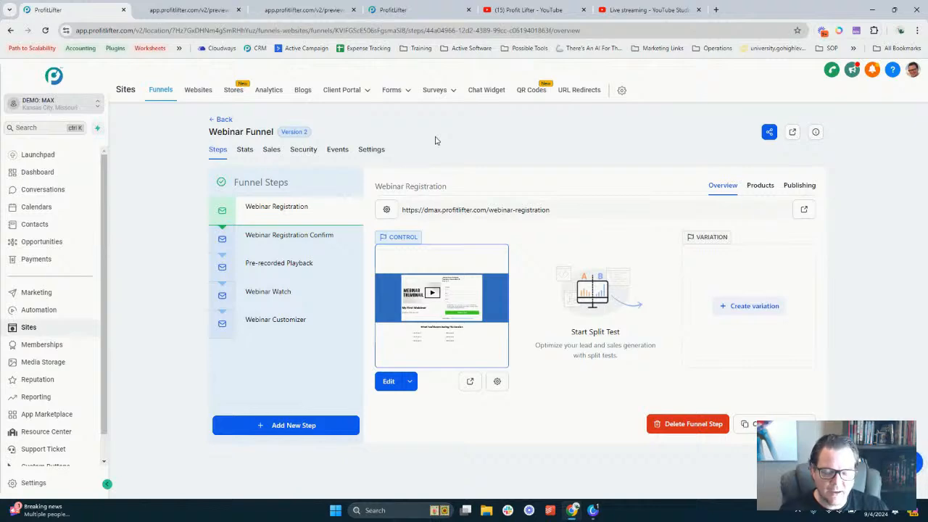
pyautogui.click(197, 10)
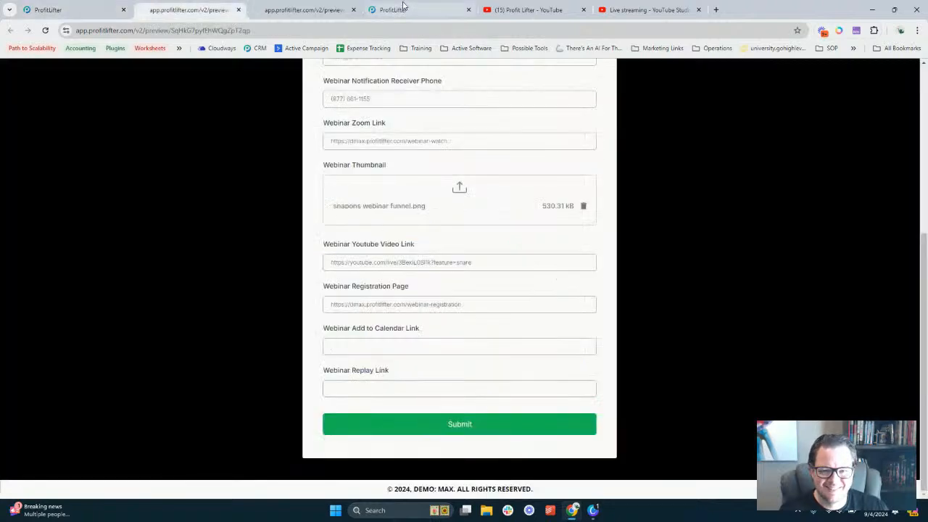
pyautogui.click(406, 10)
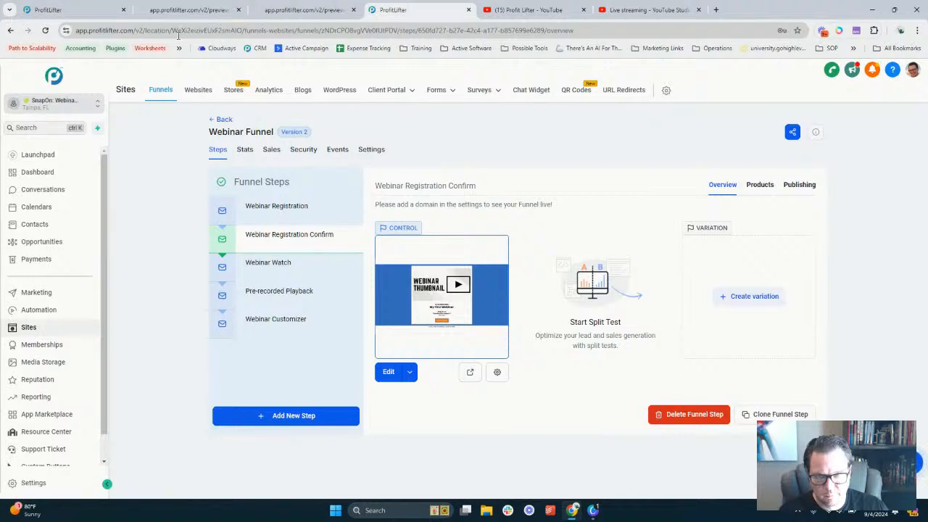
pyautogui.click(290, 10)
pyautogui.click(199, 11)
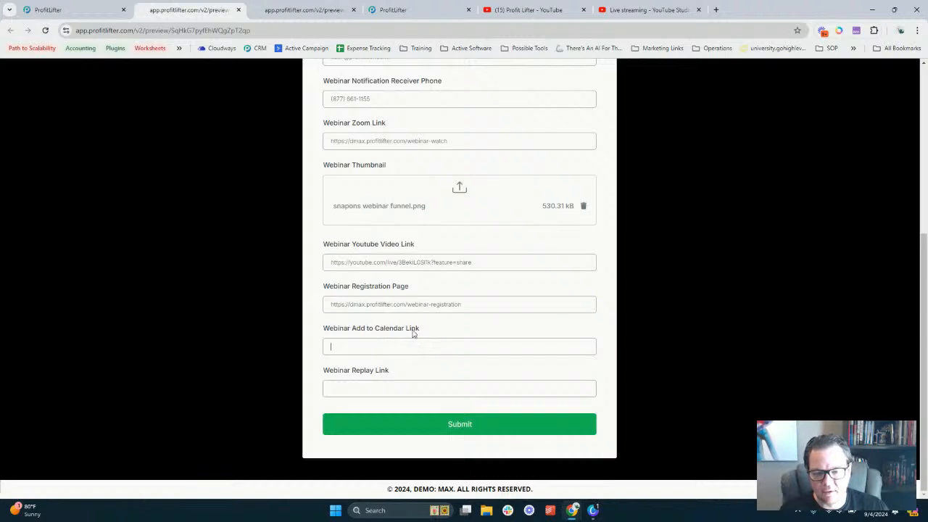
pyautogui.tripleClick(342, 328)
pyautogui.click(360, 385)
pyautogui.moveTo(331, 374); pyautogui.dragTo(390, 377)
pyautogui.click(390, 377)
pyautogui.click(90, 11)
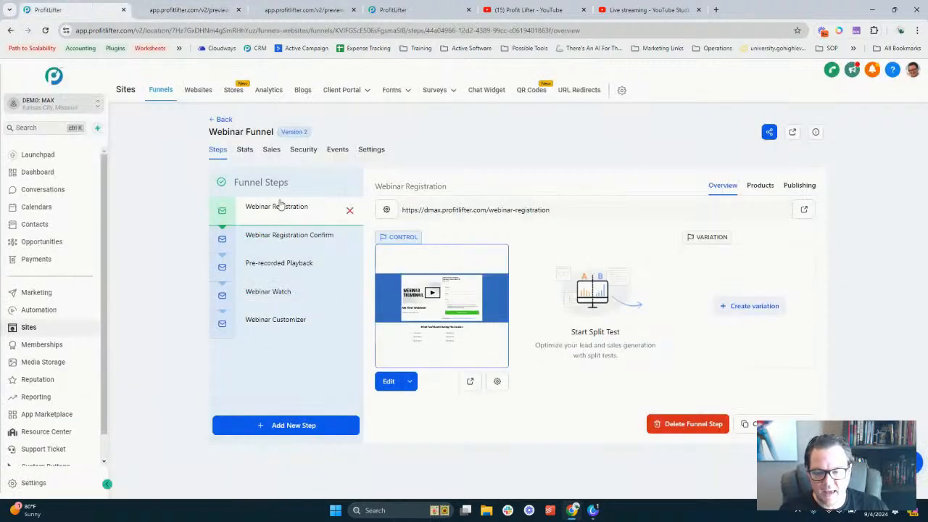
# Set Webinar Replay Link to dmax.profitlifter.com/pre-recorded-playback and submit the form
pyautogui.click(287, 265)
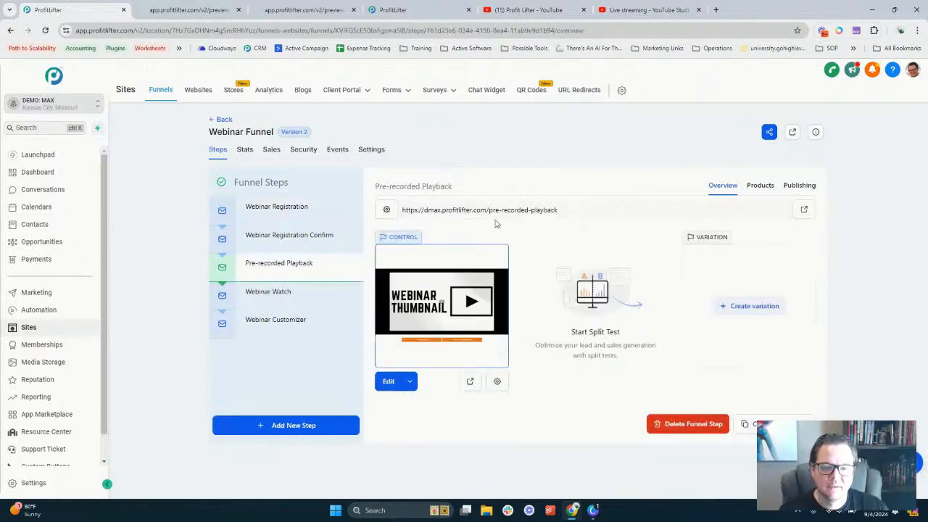
pyautogui.tripleClick(521, 210)
pyautogui.hotkey('ctrl', 'c')
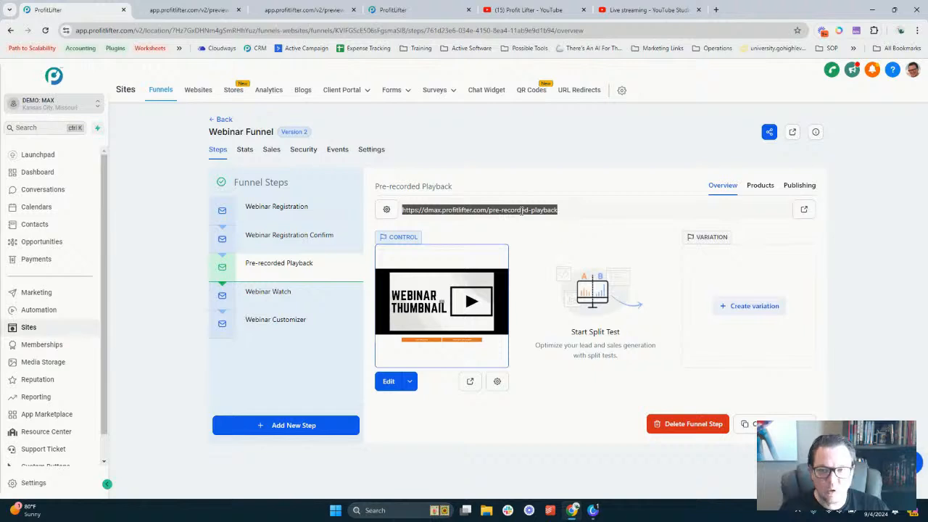
pyautogui.click(207, 7)
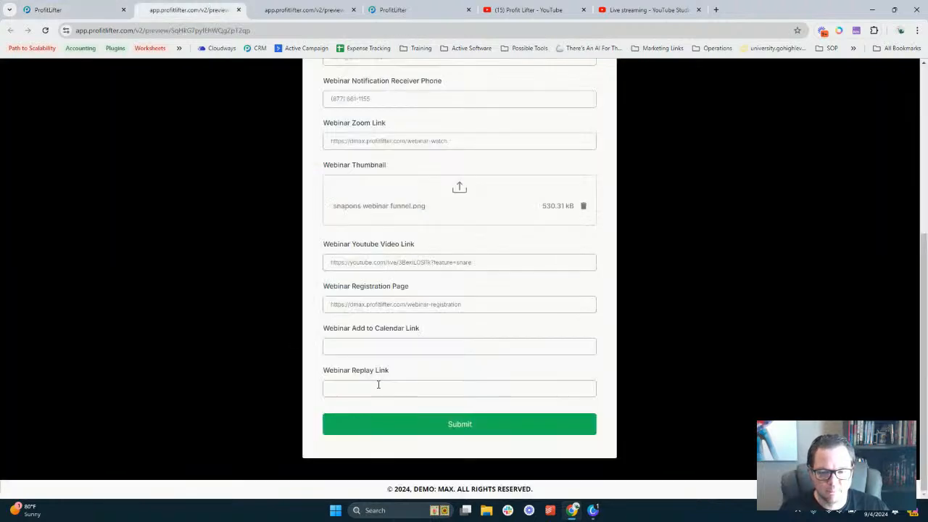
pyautogui.hotkey('ctrl', 'v')
pyautogui.click(461, 426)
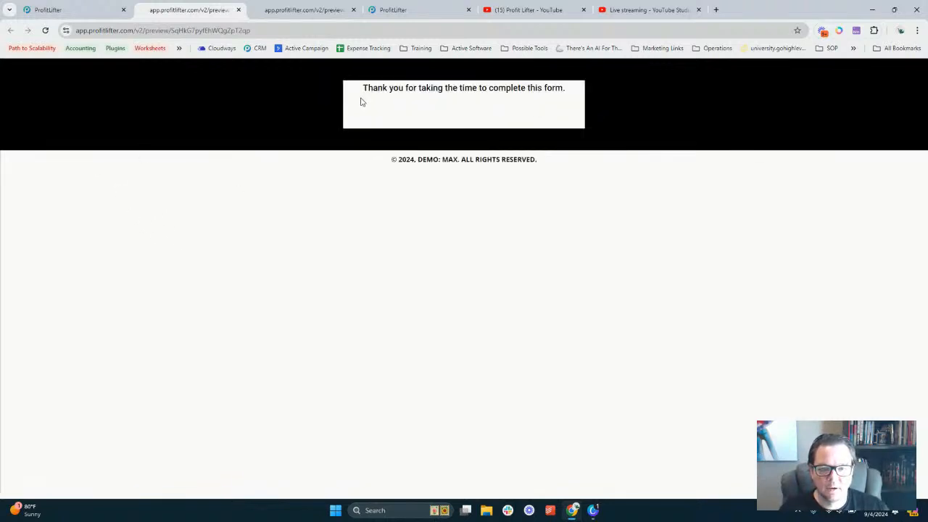
# Open the Webinar Registration step, close the thank-you preview, and reload the registration page
pyautogui.click(60, 13)
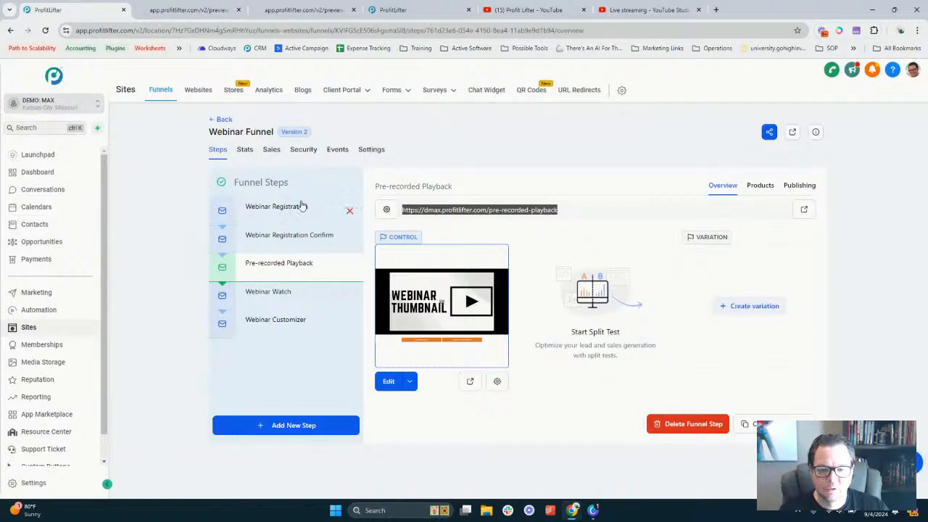
pyautogui.click(276, 212)
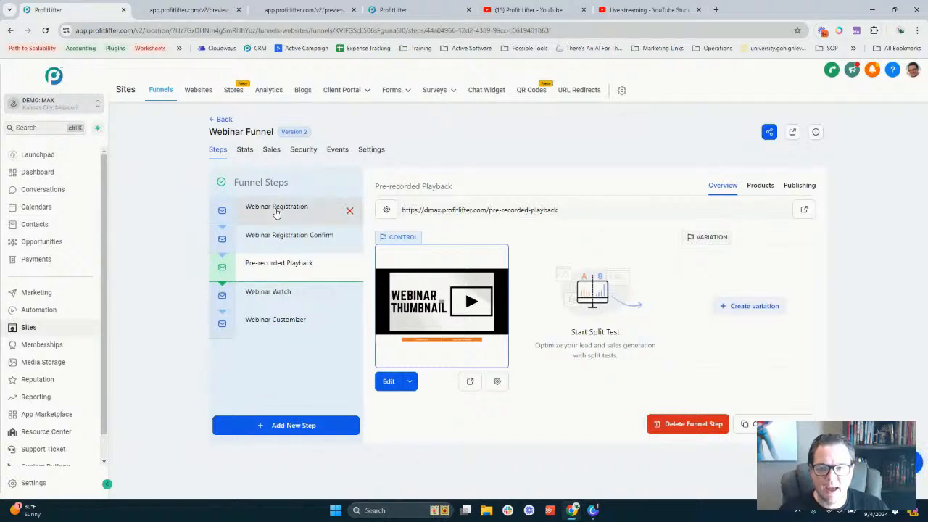
pyautogui.click(243, 16)
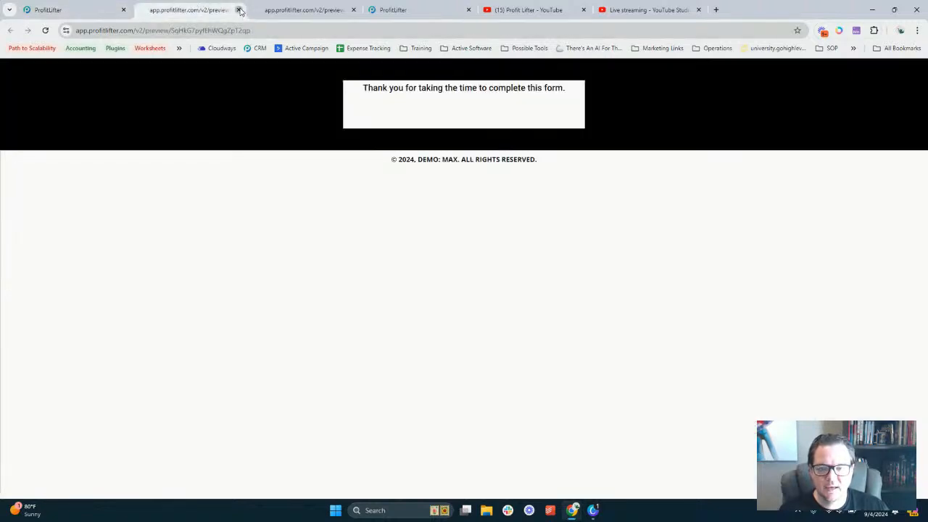
pyautogui.click(239, 10)
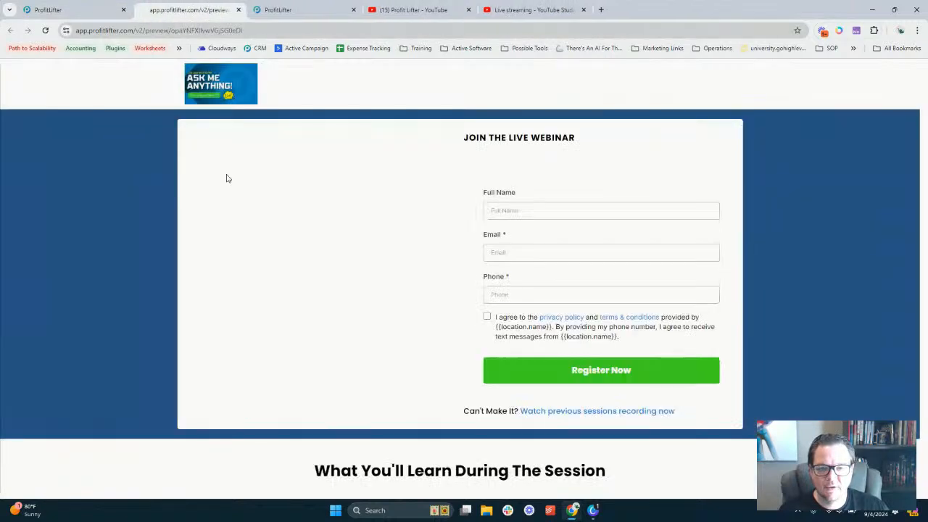
pyautogui.click(45, 31)
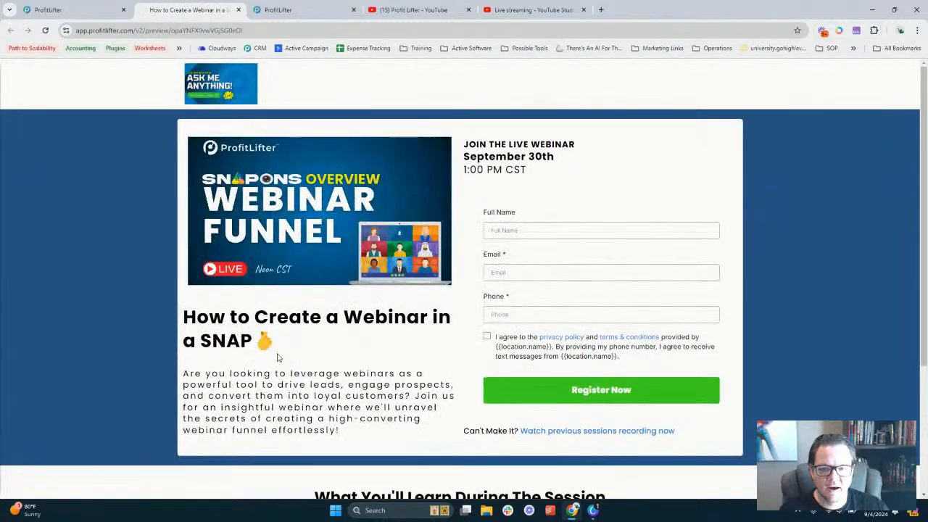
# Review the registration page's webinar title, date and time, and tick the privacy consent box
pyautogui.tripleClick(225, 320)
pyautogui.click(323, 361)
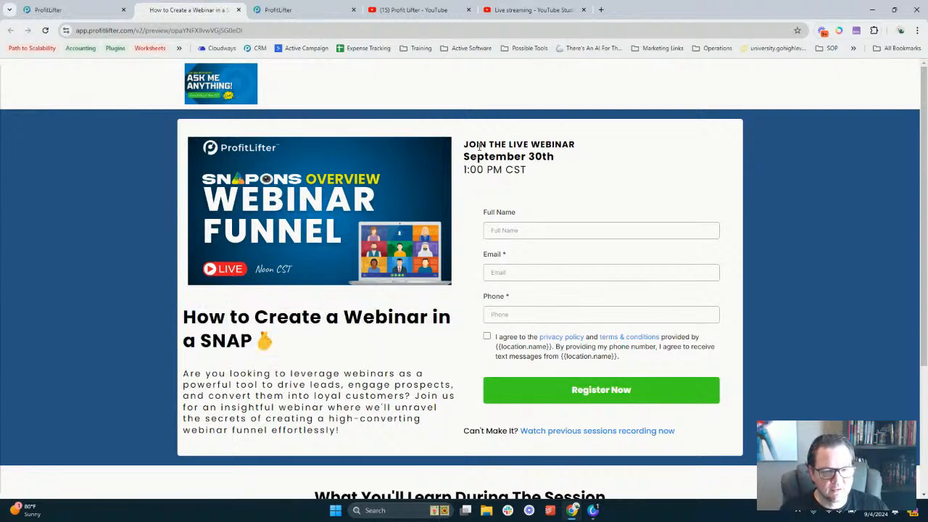
pyautogui.moveTo(464, 144); pyautogui.dragTo(561, 184)
pyautogui.click(562, 174)
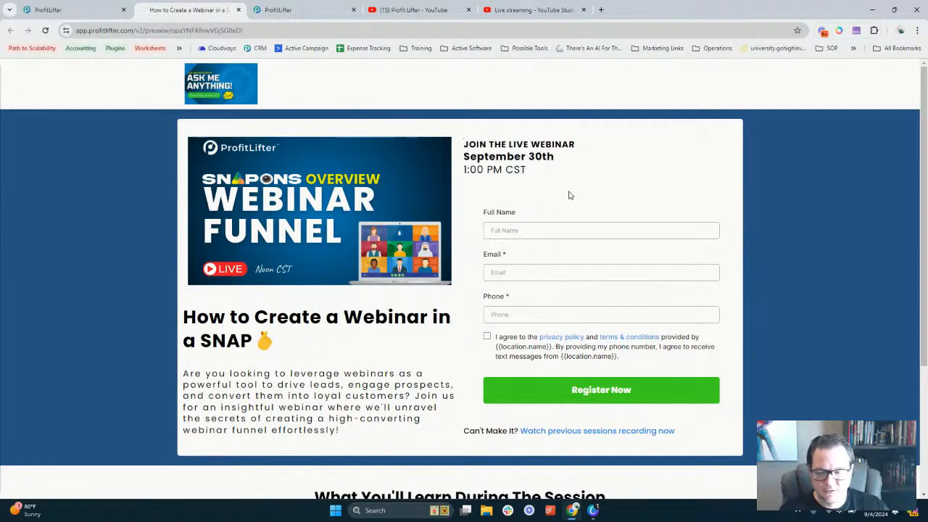
pyautogui.scroll(-2, 570, 211)
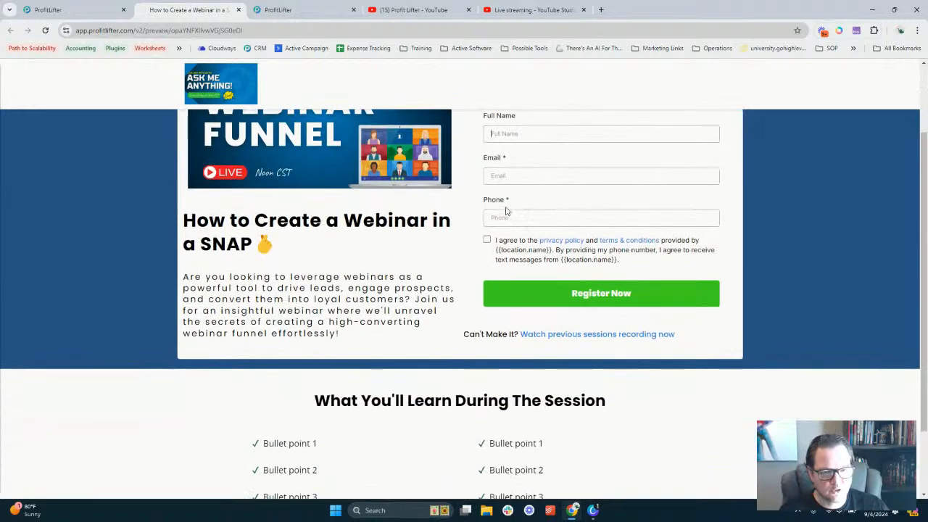
pyautogui.click(486, 241)
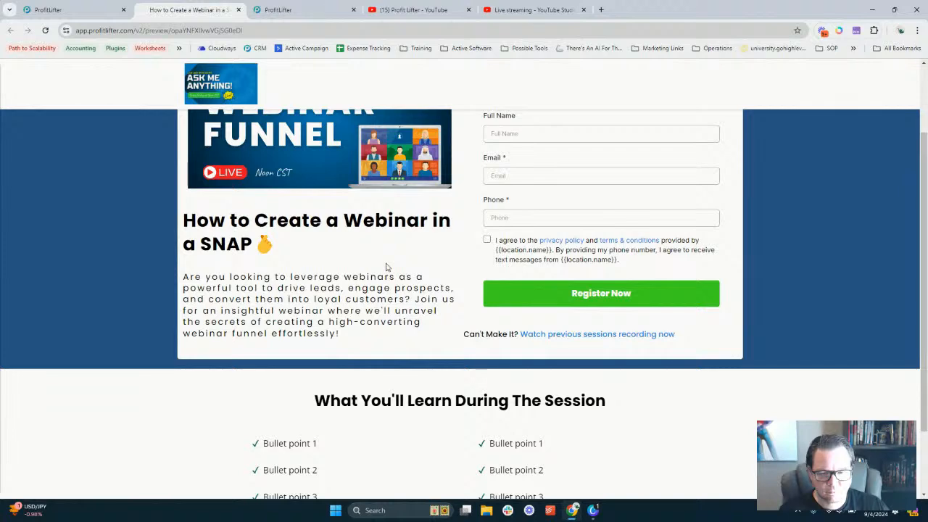
pyautogui.scroll(-2, 386, 268)
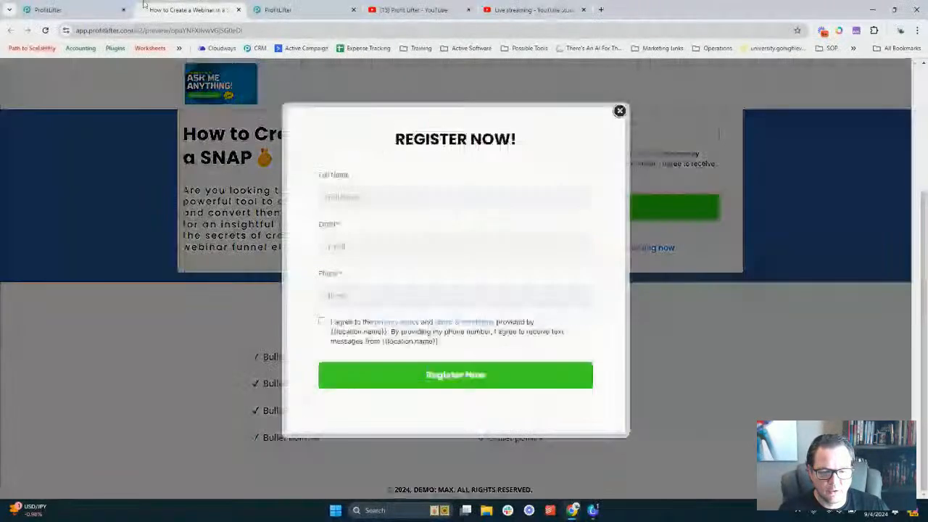
pyautogui.click(91, 7)
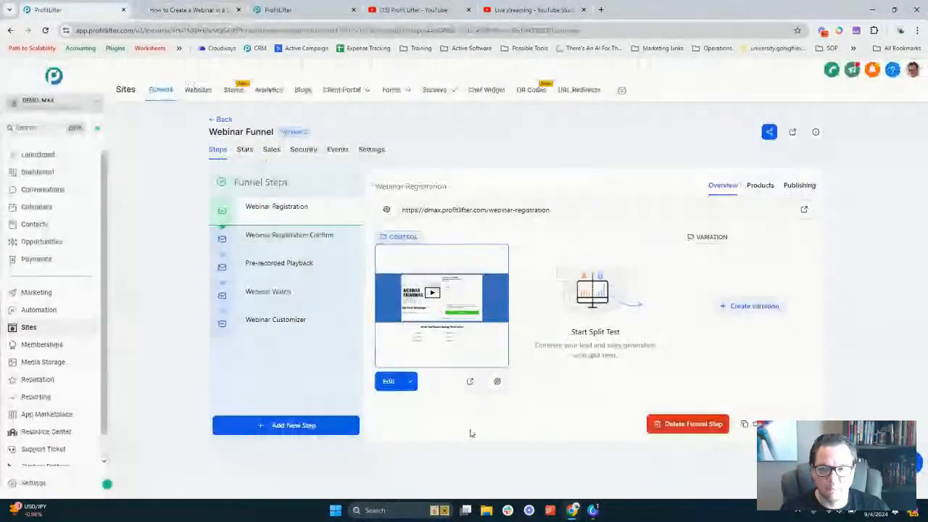
# Open the Webinar Registration page builder in a new tab beside the ChatGPT Webinar Funnel Setup Guide chat
pyautogui.click(410, 382)
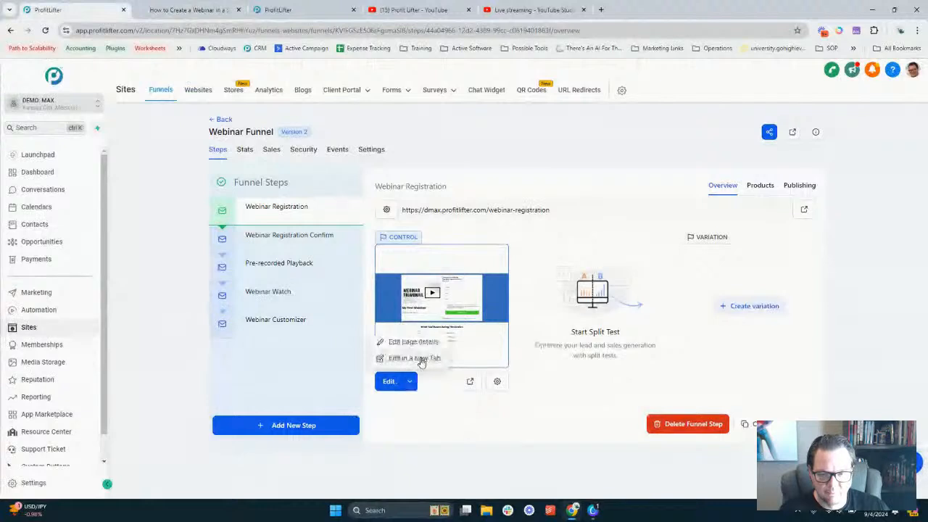
pyautogui.click(421, 361)
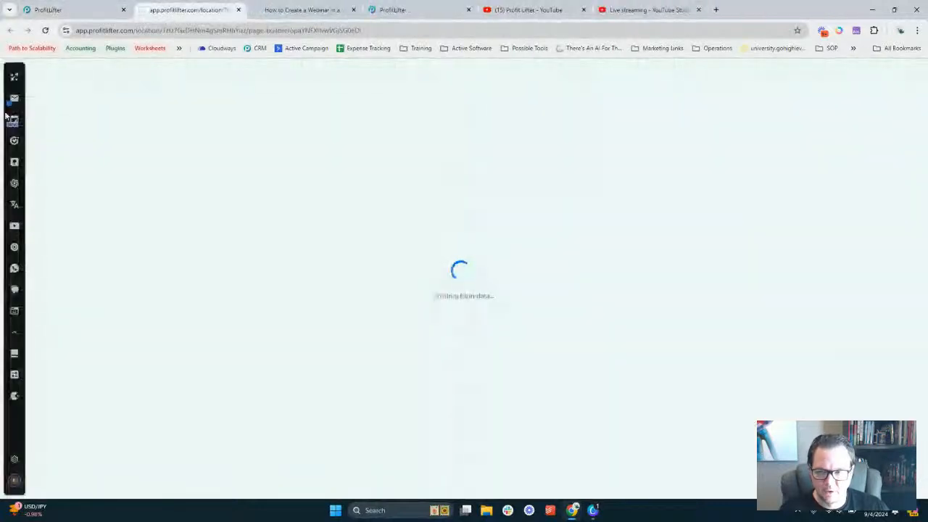
pyautogui.click(14, 183)
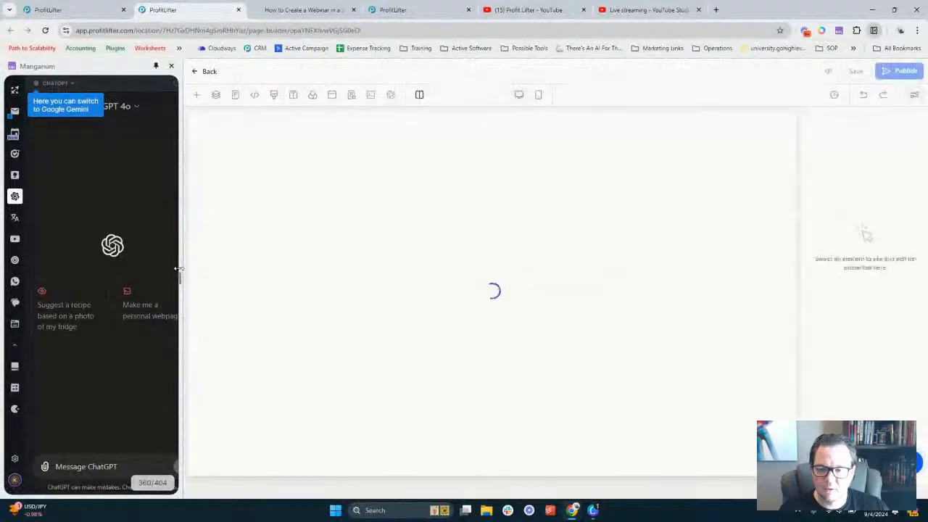
pyautogui.moveTo(177, 272); pyautogui.dragTo(409, 263)
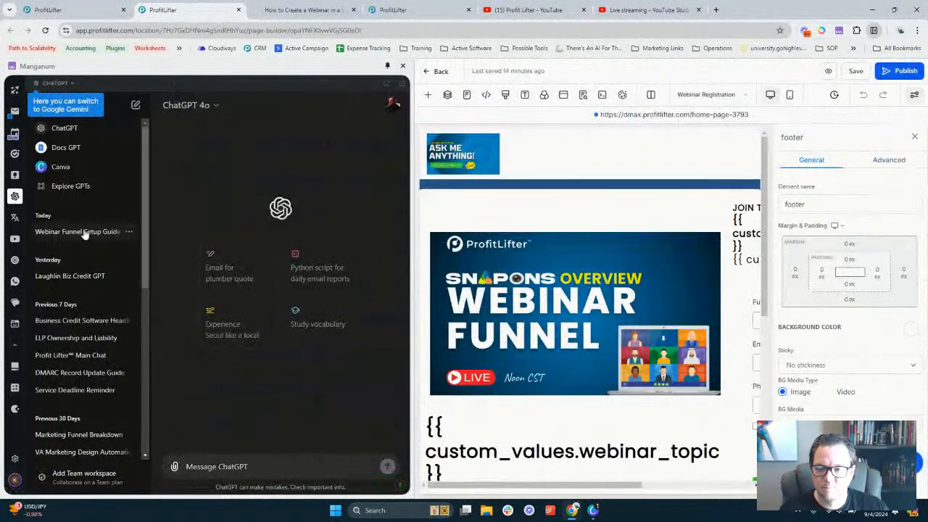
pyautogui.click(82, 232)
pyautogui.moveTo(419, 287); pyautogui.dragTo(295, 269)
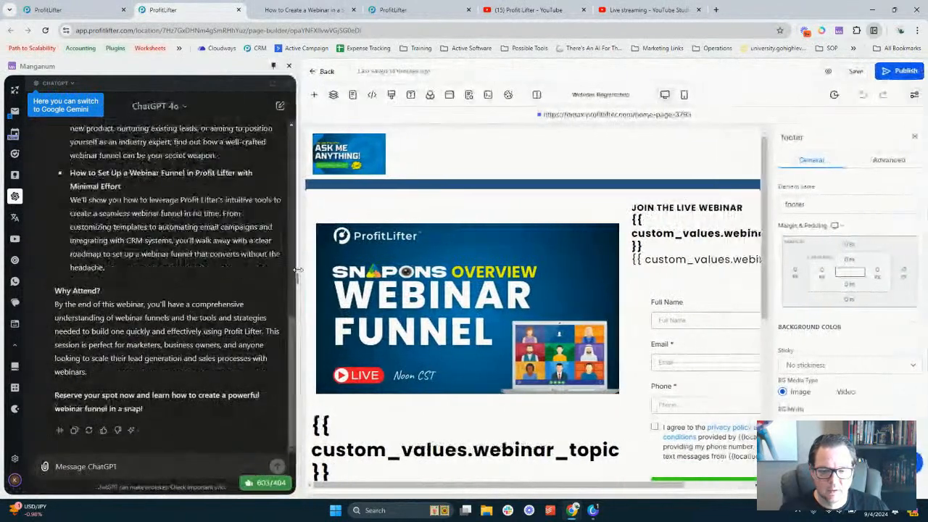
pyautogui.scroll(-4, 529, 210)
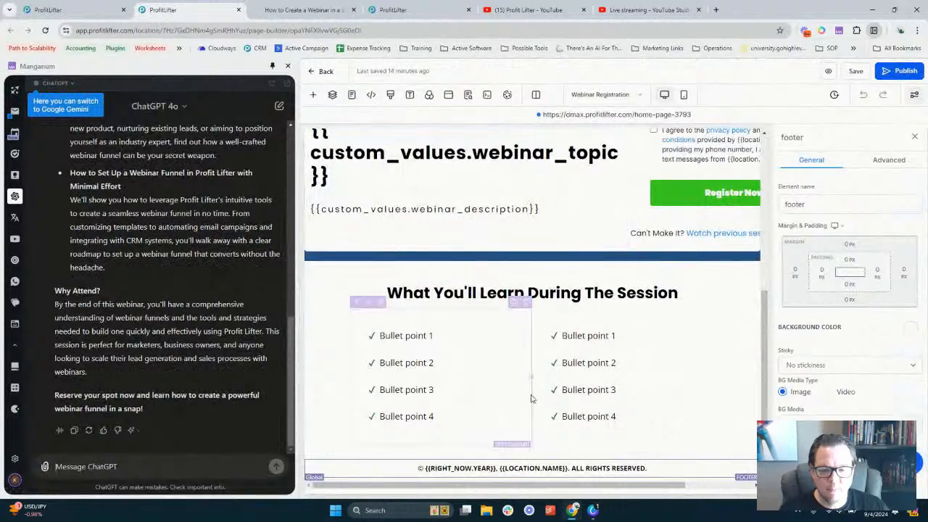
pyautogui.scroll(4, 106, 269)
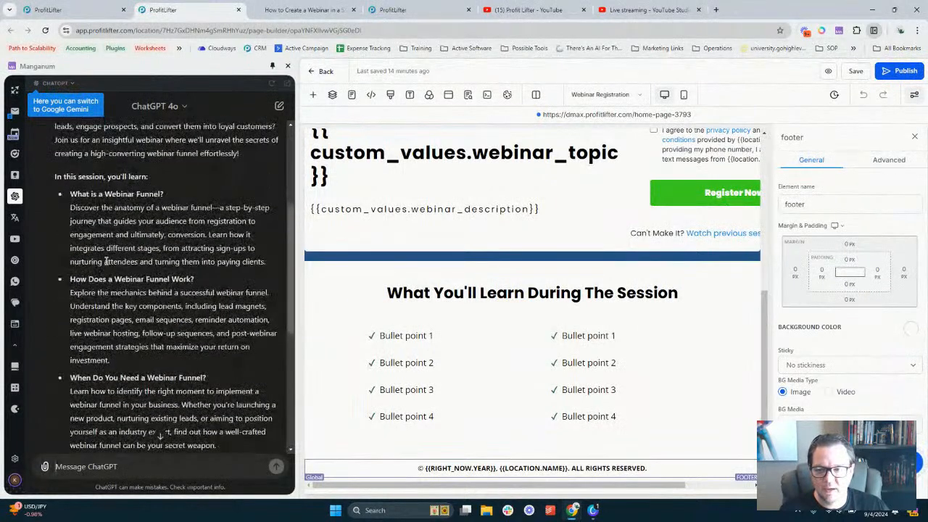
# Replace Bullet point 1 with the heading 'What is a Webinar Funnel?' and add an empty bullet below
pyautogui.tripleClick(90, 195)
pyautogui.hotkey('ctrl', 'c')
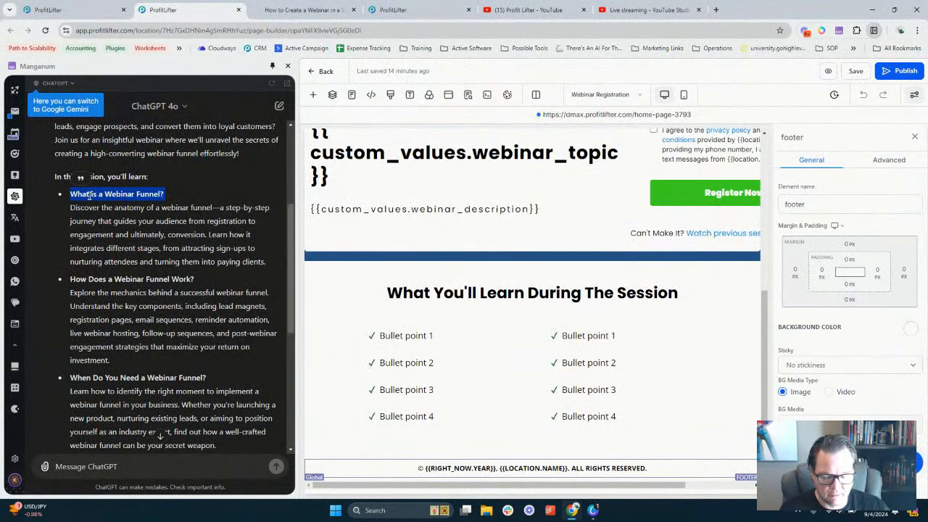
pyautogui.tripleClick(400, 335)
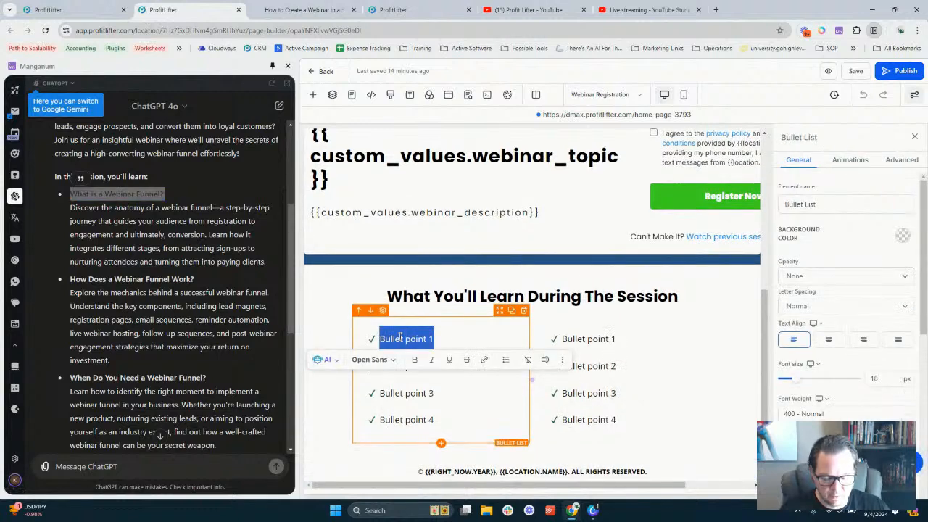
pyautogui.hotkey('ctrl', 'v')
pyautogui.press('BackSpace')
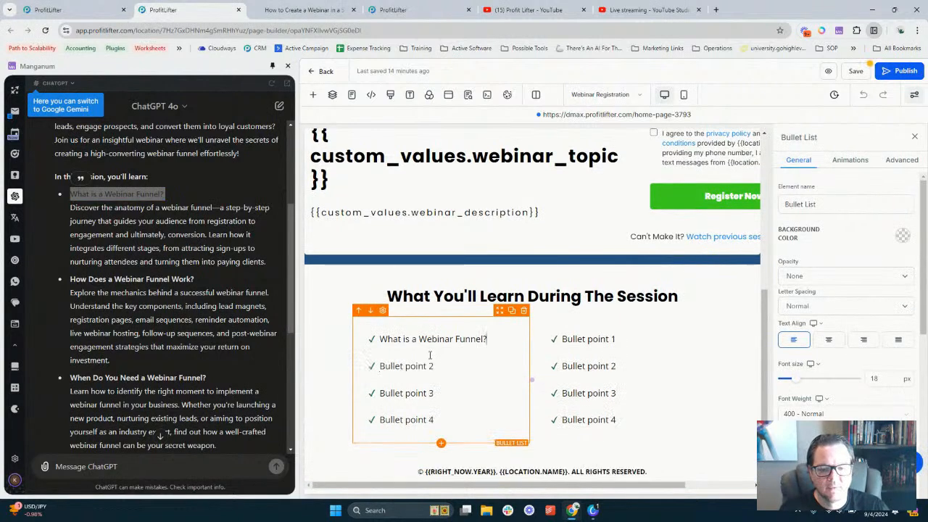
pyautogui.click(430, 355)
pyautogui.click(430, 355)
pyautogui.press('Return')
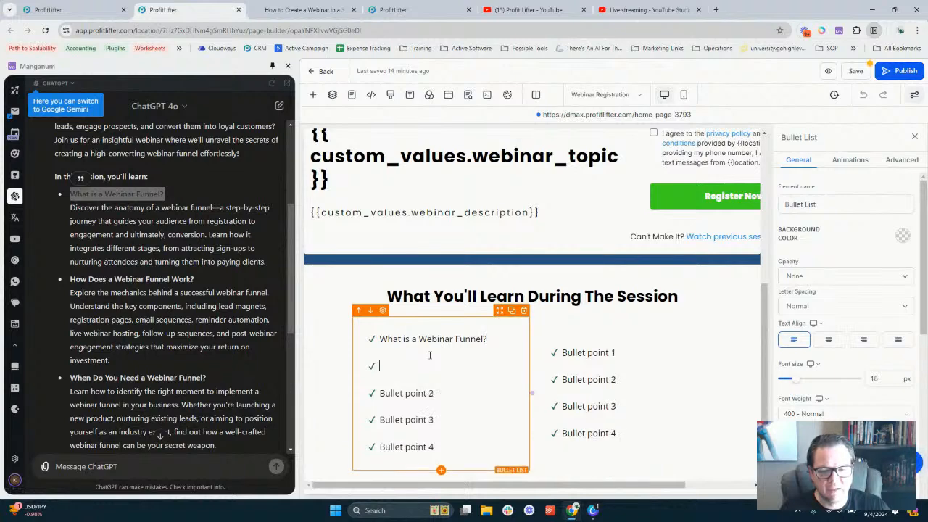
pyautogui.press('BackSpace')
pyautogui.press('Return')
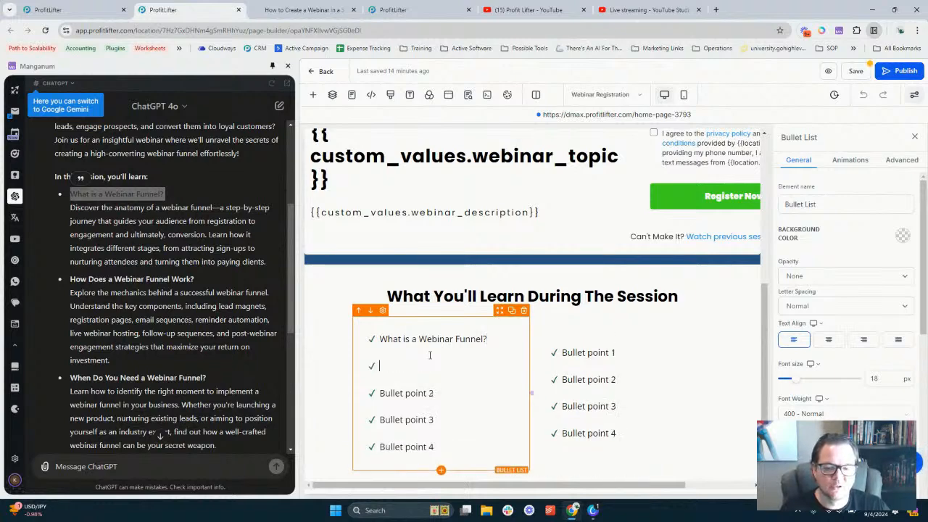
# Paste the webinar-funnel explanation paragraph into the empty bullet, then delete it again
pyautogui.tripleClick(232, 233)
pyautogui.hotkey('ctrl', 'c')
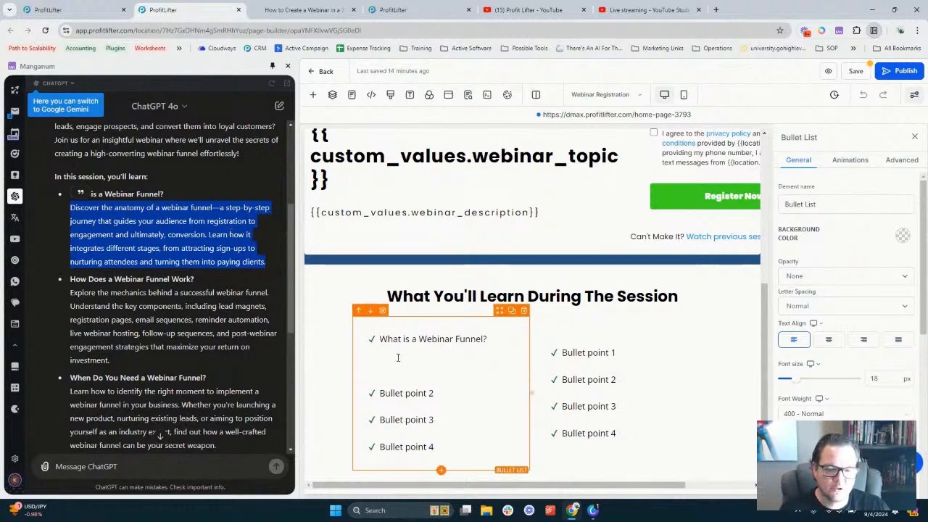
pyautogui.click(397, 357)
pyautogui.hotkey('ctrl', 'v')
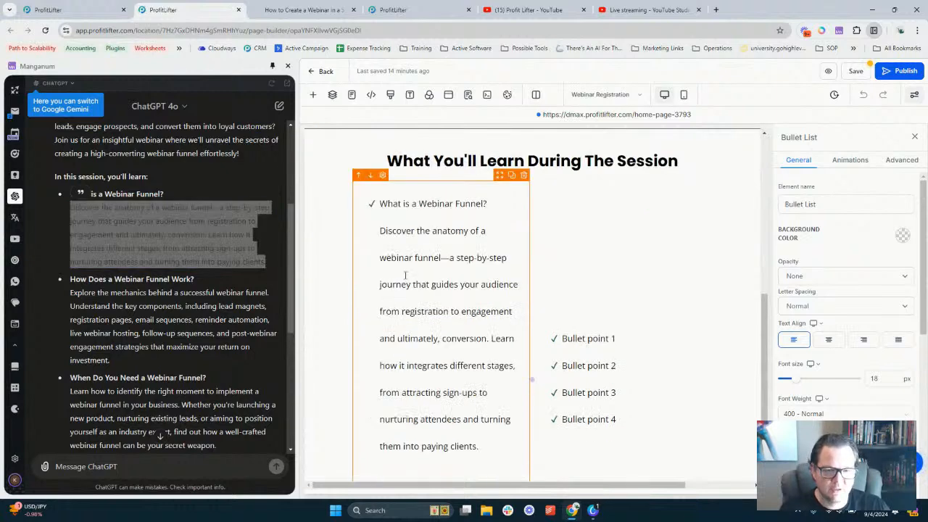
pyautogui.tripleClick(417, 245)
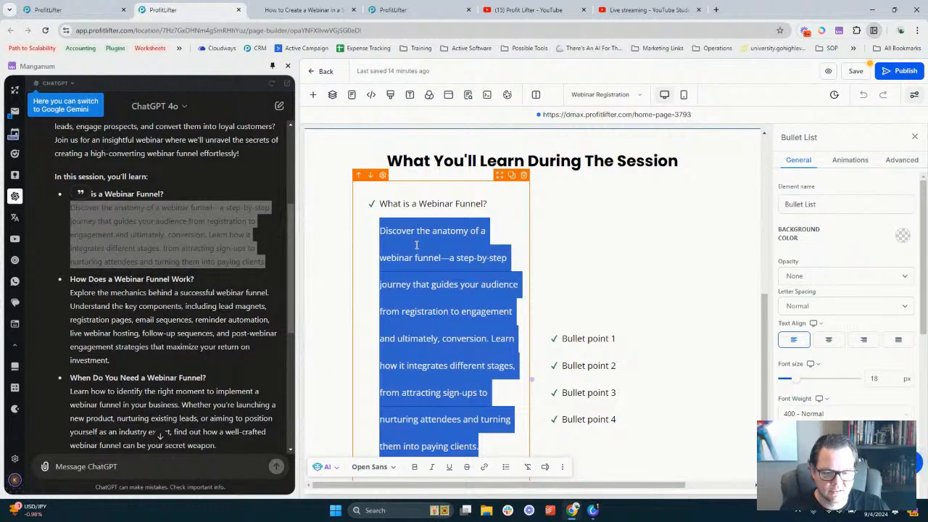
pyautogui.scroll(-3, 416, 245)
pyautogui.scroll(5, 416, 245)
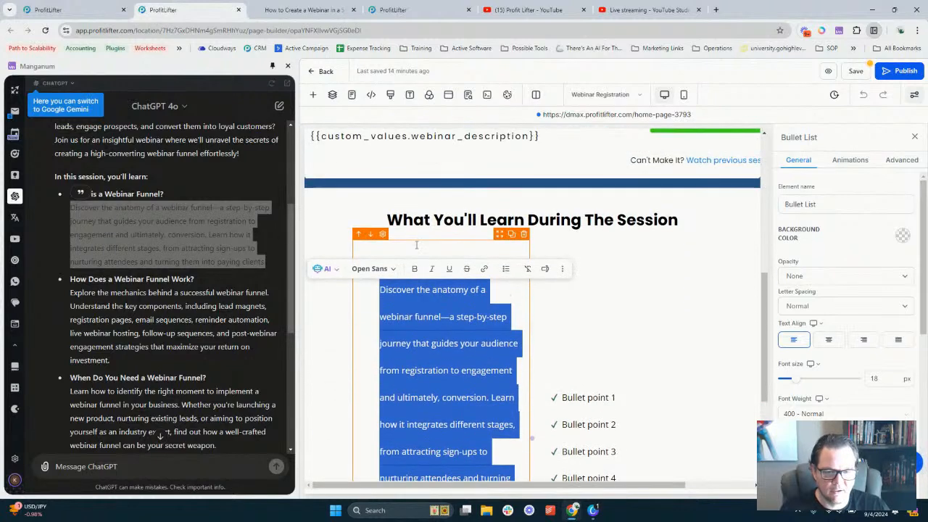
pyautogui.press('BackSpace')
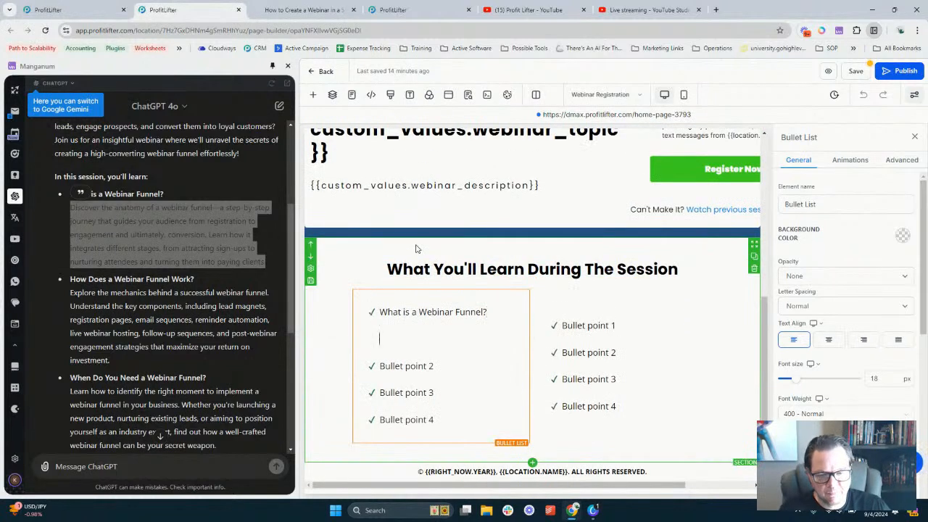
pyautogui.press('BackSpace')
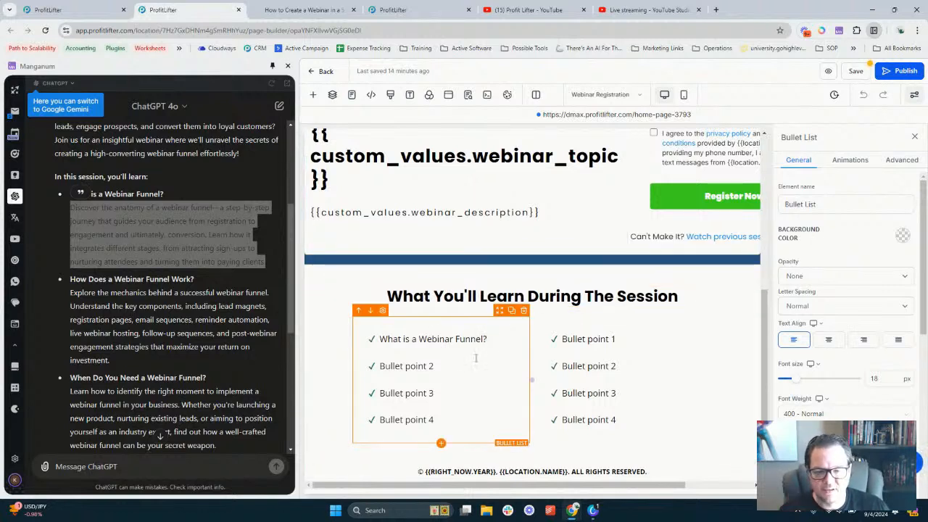
# Replace Bullet point 2 with the heading 'How Does a Webinar Funnel Work?'
pyautogui.tripleClick(133, 279)
pyautogui.rightClick(132, 281)
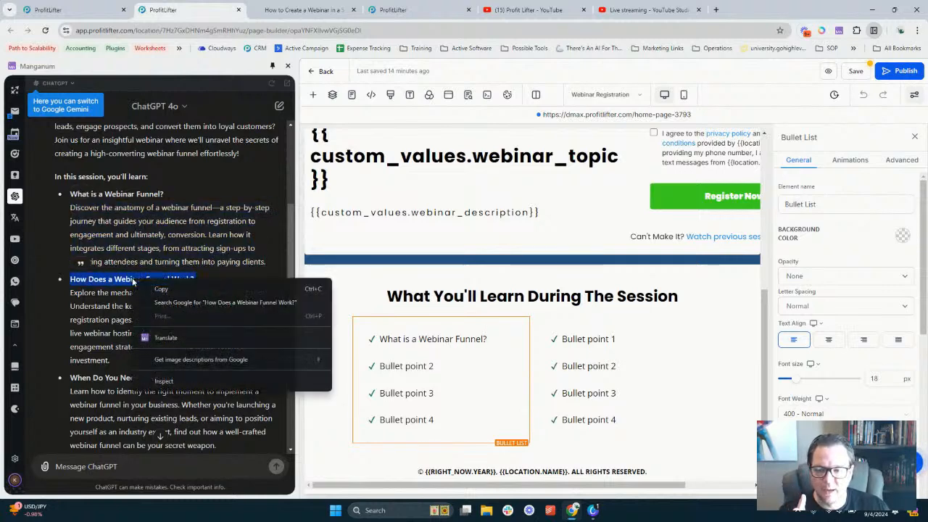
pyautogui.click(172, 288)
pyautogui.tripleClick(410, 366)
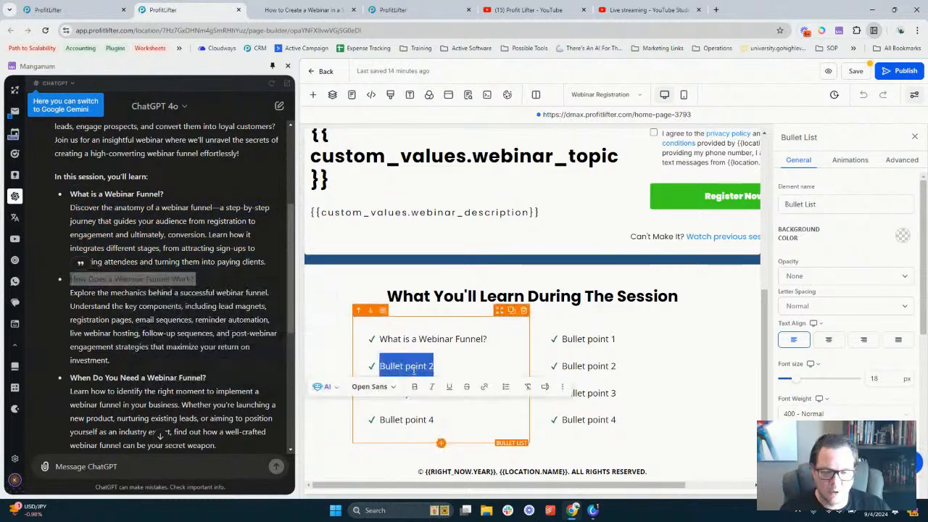
pyautogui.hotkey('ctrl', 'v')
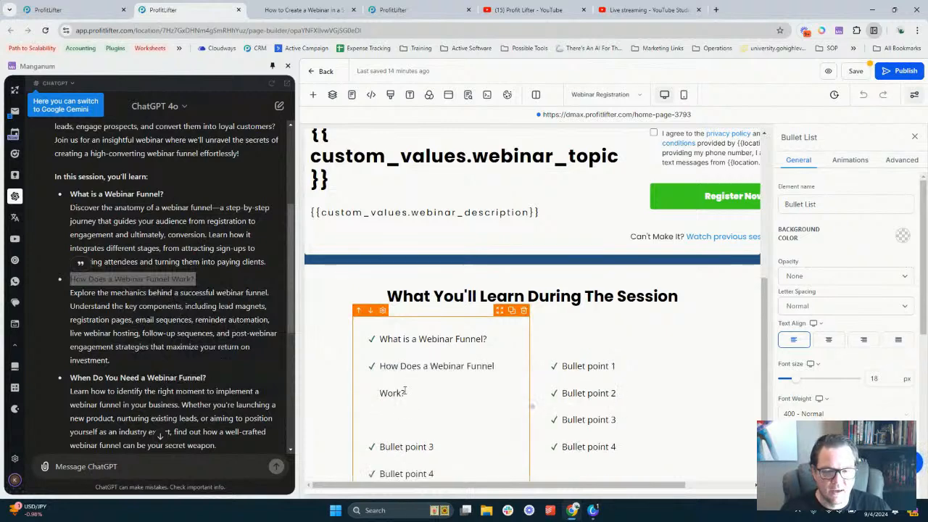
pyautogui.press('BackSpace')
pyautogui.click(496, 283)
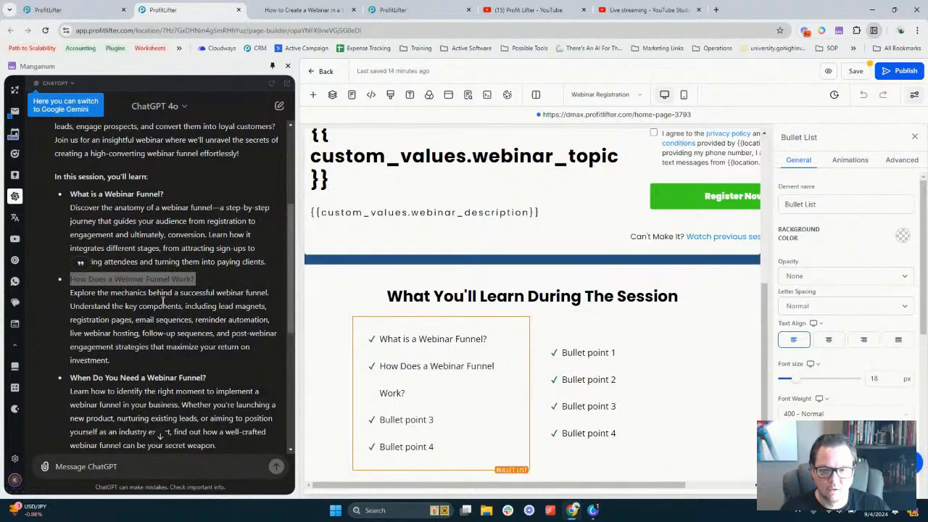
# Replace Bullet point 3 with the heading 'When Do You Need a Webinar Funnel?'
pyautogui.moveTo(70, 378); pyautogui.dragTo(228, 377)
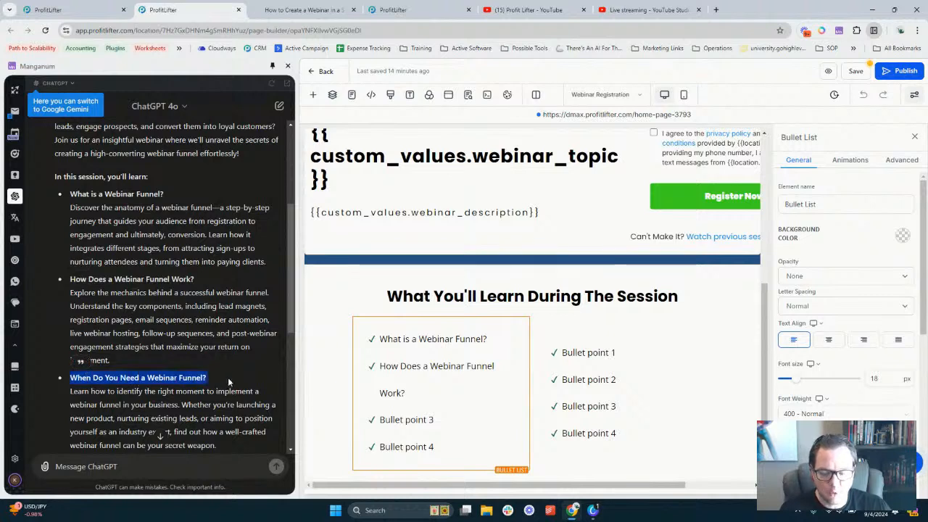
pyautogui.tripleClick(415, 421)
pyautogui.hotkey('ctrl', 'v')
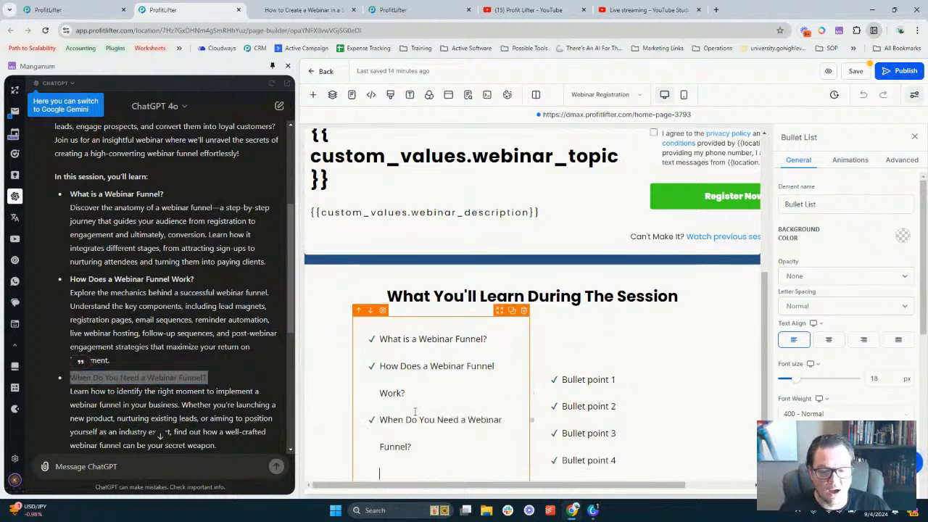
pyautogui.press('BackSpace')
# Replace the right list's Bullet point 1 with the How to Set Up heading
pyautogui.scroll(-2, 114, 310)
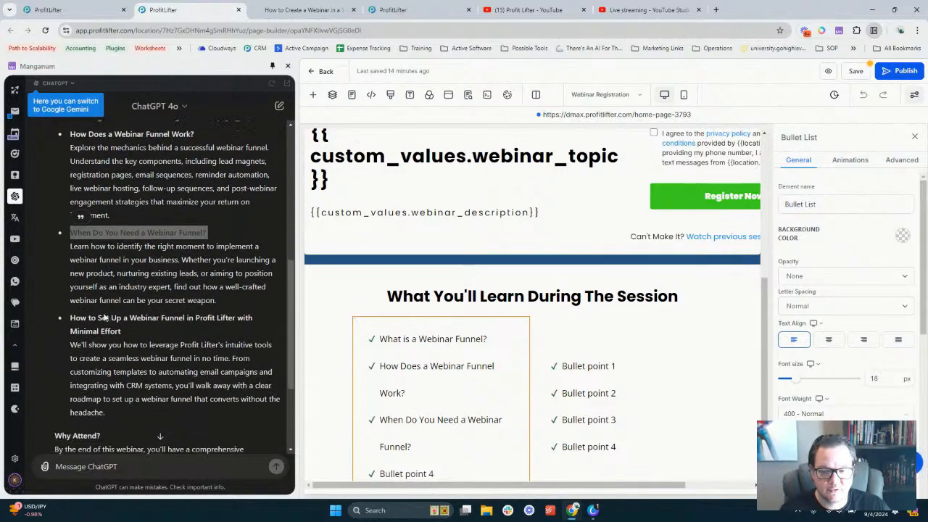
pyautogui.moveTo(70, 318); pyautogui.dragTo(124, 335)
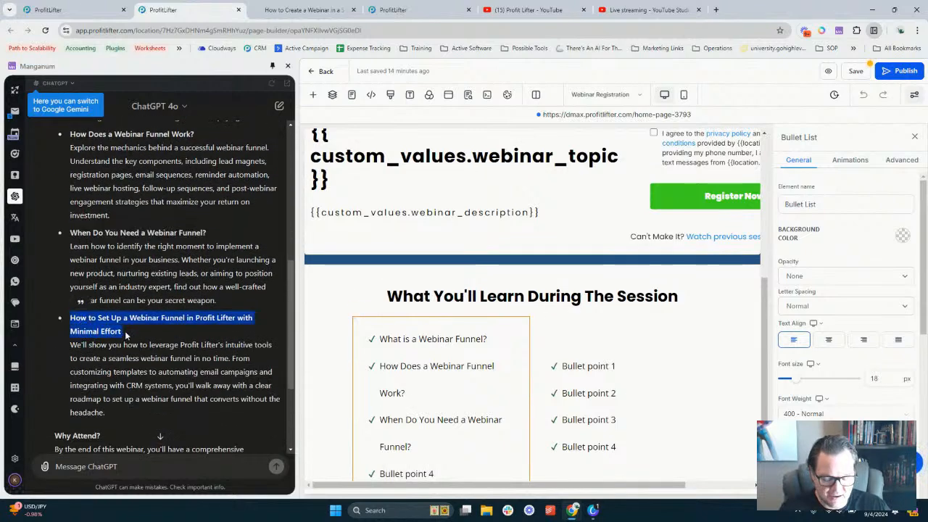
pyautogui.click(570, 365)
pyautogui.tripleClick(565, 366)
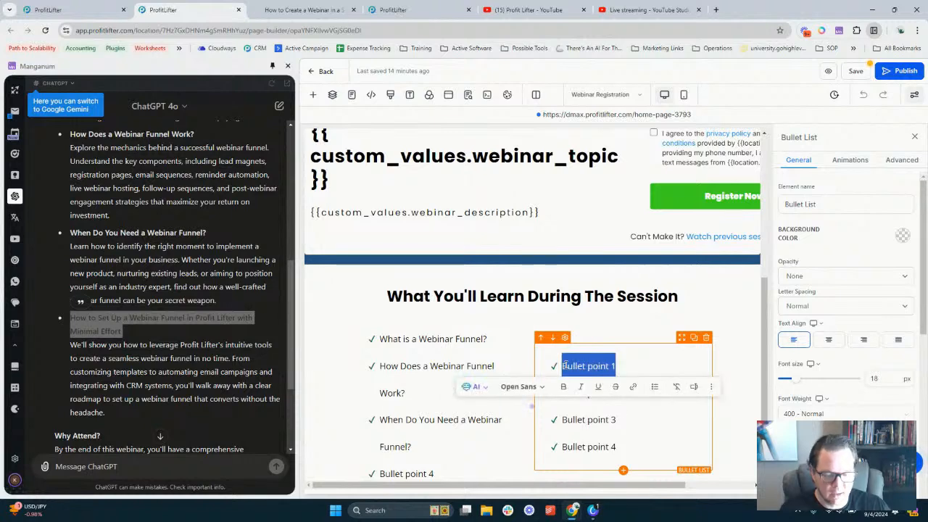
pyautogui.hotkey('ctrl', 'v')
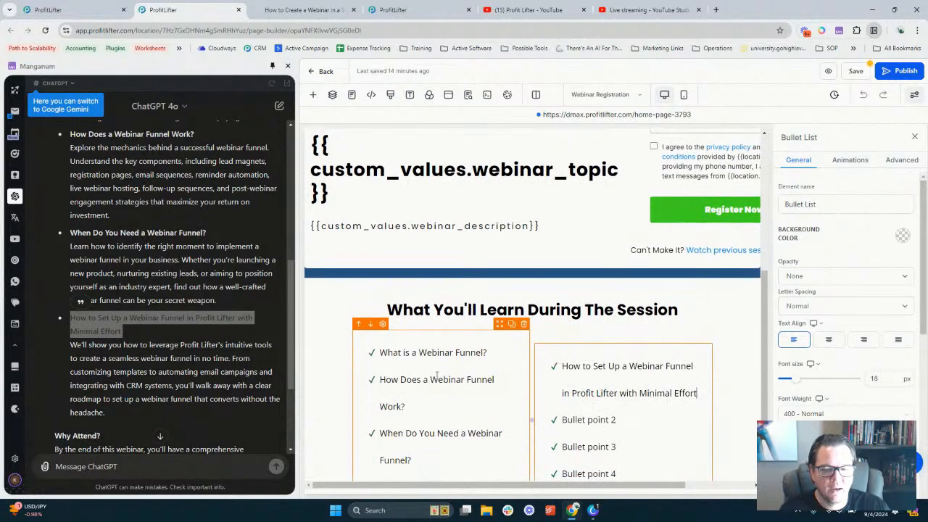
# Move the 'When Do You Need a Webinar Funnel' item into the right list's Bullet point 2
pyautogui.scroll(-3, 154, 345)
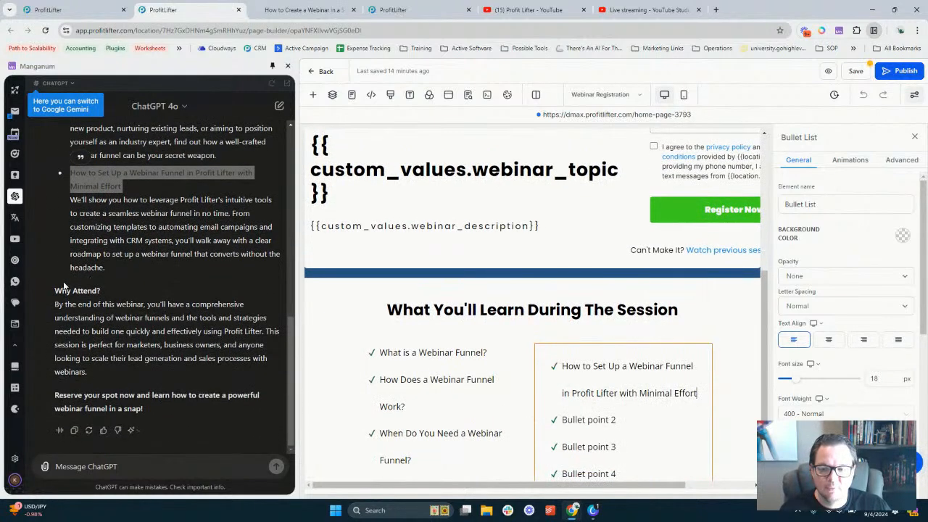
pyautogui.scroll(-1, 415, 367)
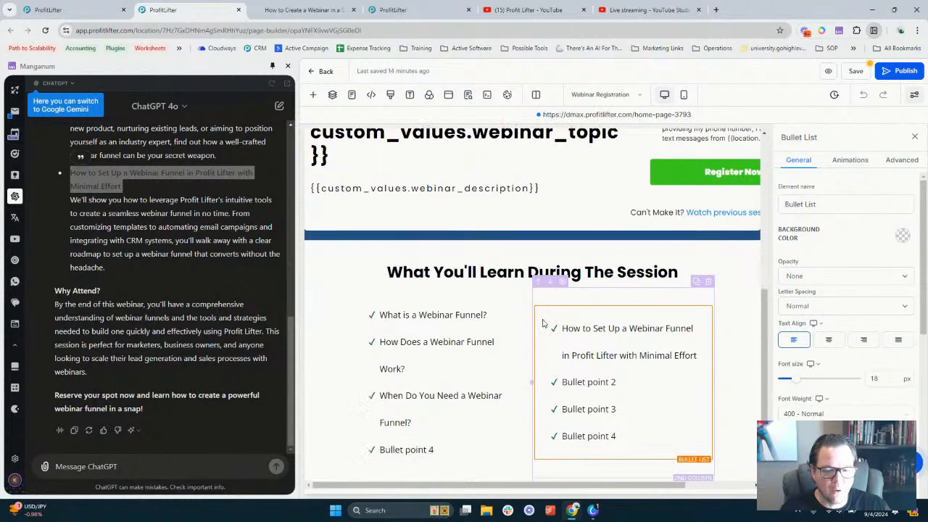
pyautogui.doubleClick(389, 367)
pyautogui.moveTo(390, 368); pyautogui.dragTo(424, 393)
pyautogui.click(400, 366)
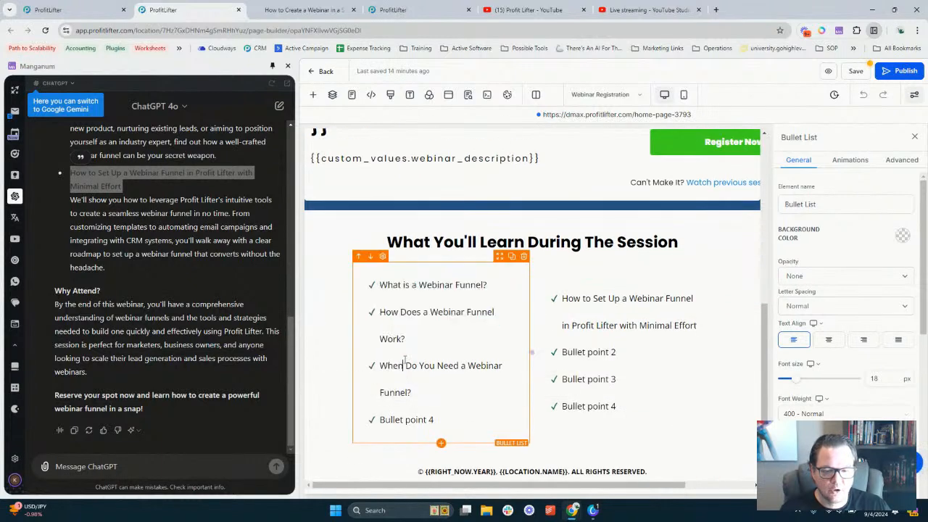
pyautogui.doubleClick(390, 367)
pyautogui.moveTo(390, 368); pyautogui.dragTo(413, 403)
pyautogui.hotkey('ctrl', 'c')
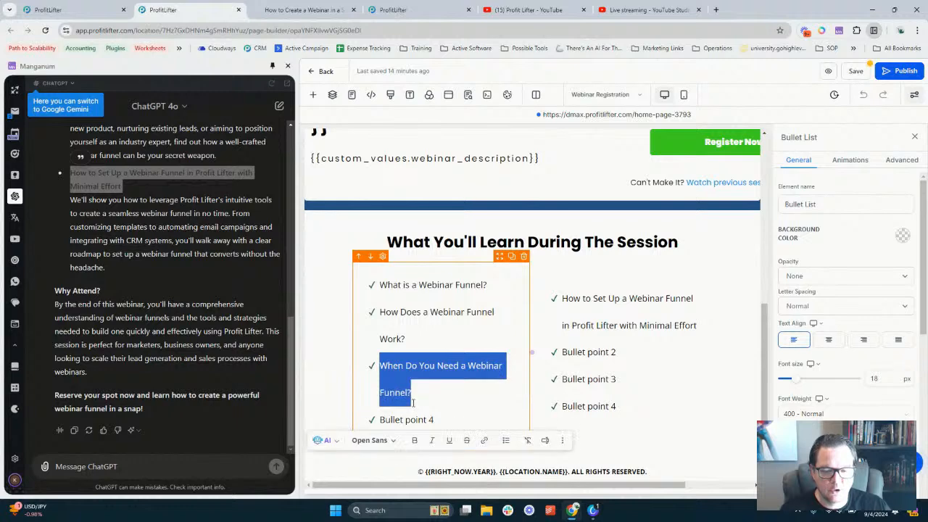
pyautogui.press('BackSpace')
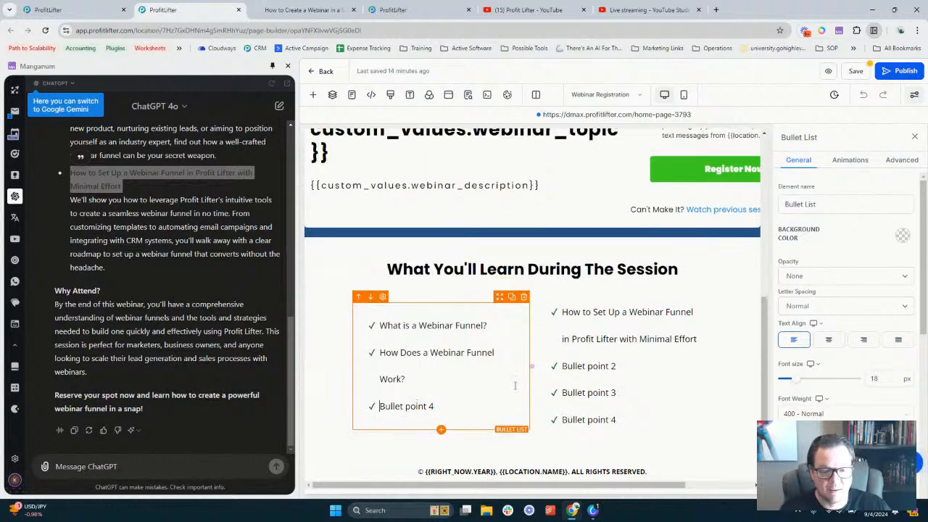
pyautogui.click(585, 364)
pyautogui.tripleClick(585, 366)
pyautogui.hotkey('ctrl', 'v')
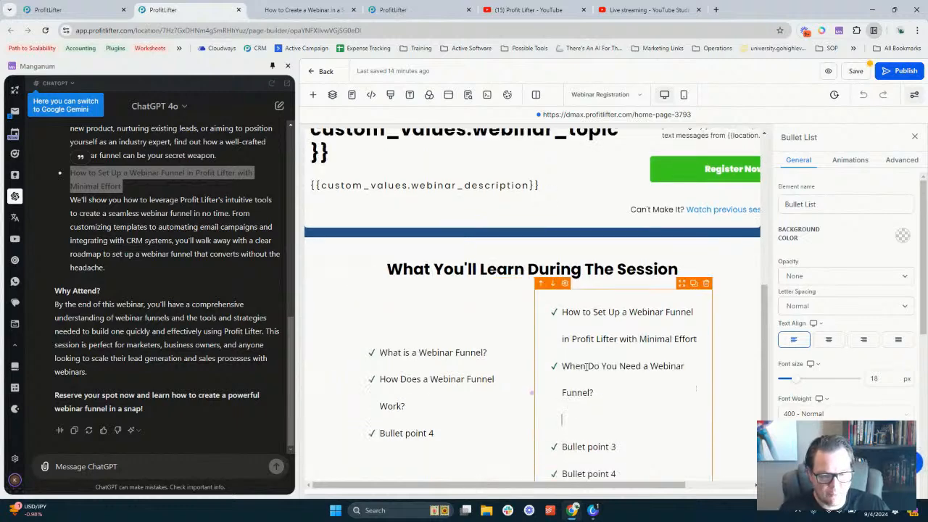
pyautogui.press('BackSpace')
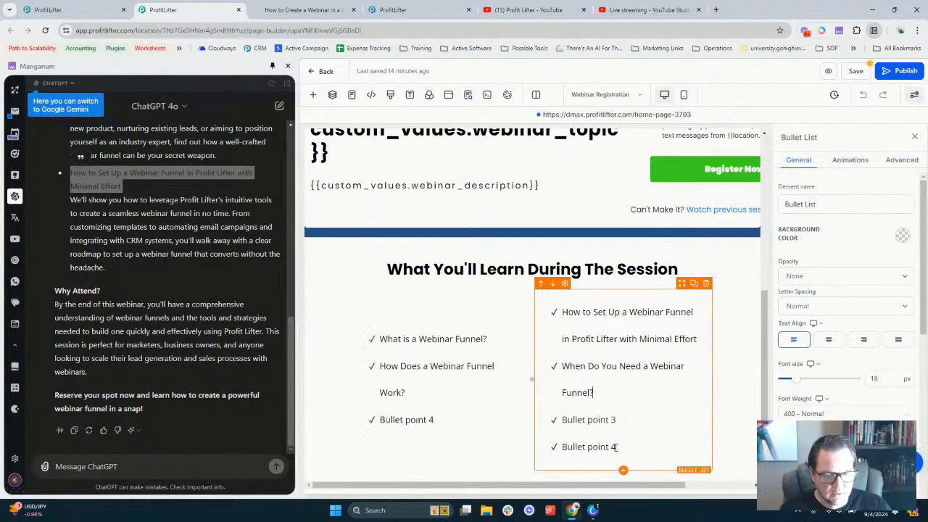
# Delete the leftover Bullet point 3 and 4 placeholders and add the missing '?'
pyautogui.moveTo(622, 446); pyautogui.dragTo(537, 430)
pyautogui.press('BackSpace')
pyautogui.press('BackSpace')
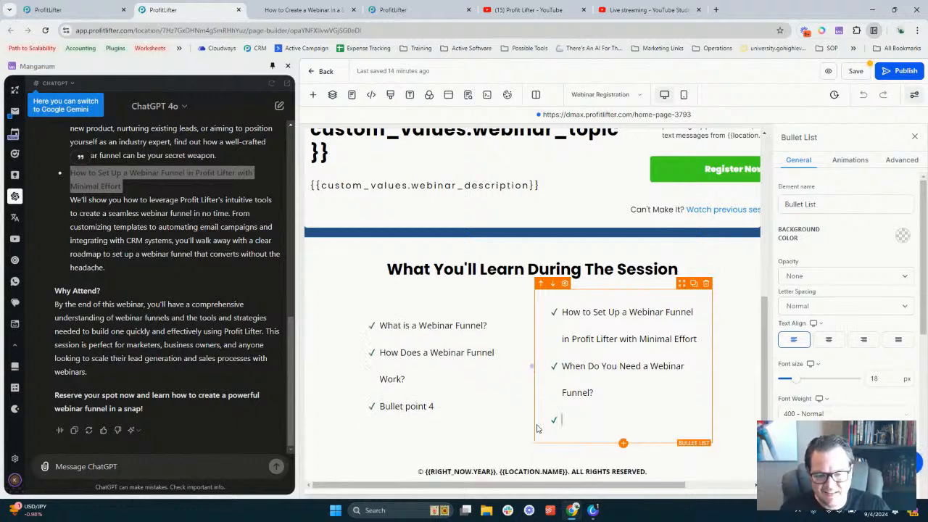
pyautogui.tripleClick(442, 426)
pyautogui.press('BackSpace')
pyautogui.press('BackSpace')
pyautogui.press('BackSpace')
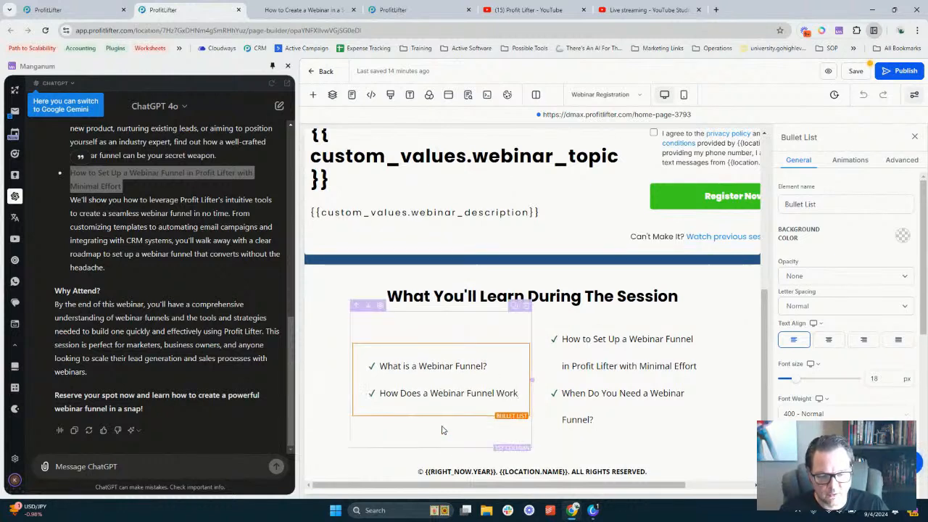
pyautogui.write('?')
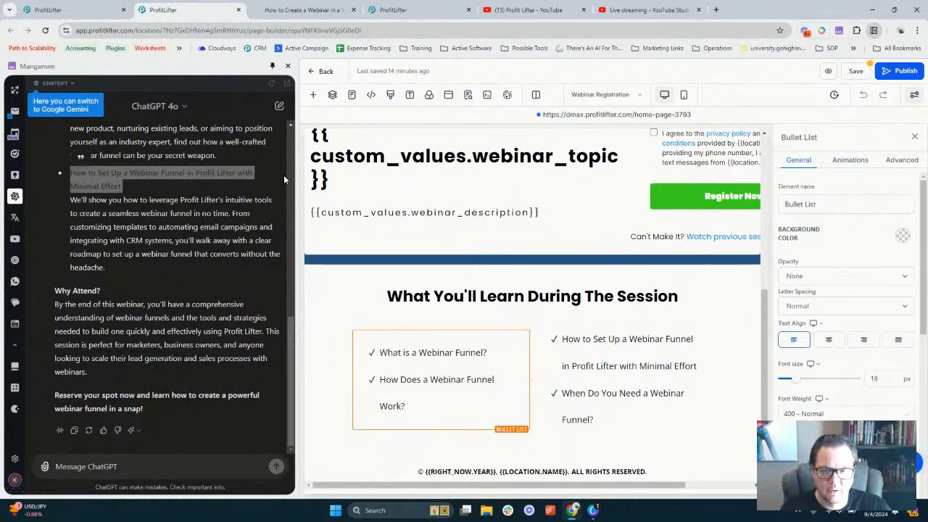
pyautogui.click(287, 65)
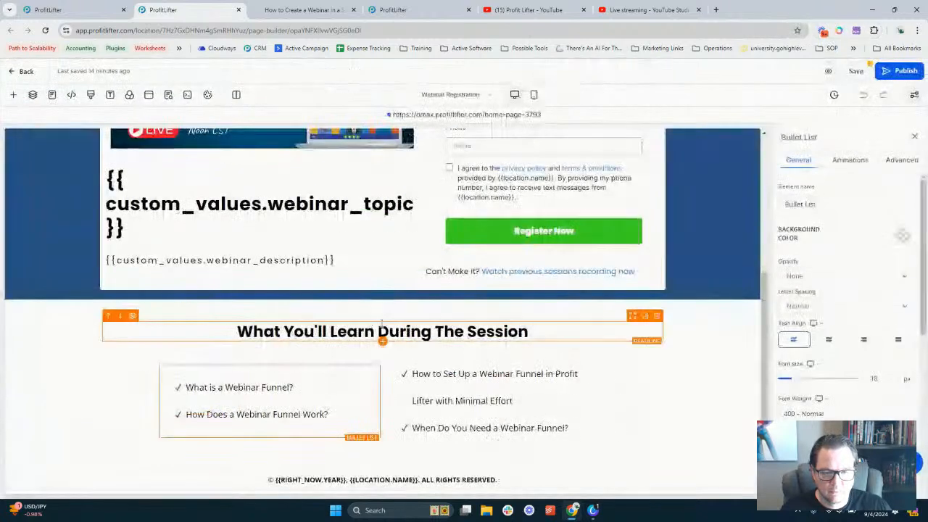
# In the bullet list's Advanced settings, start replacing the Line Height value 3.1
pyautogui.click(915, 138)
pyautogui.scroll(4, 723, 266)
pyautogui.scroll(-3, 722, 266)
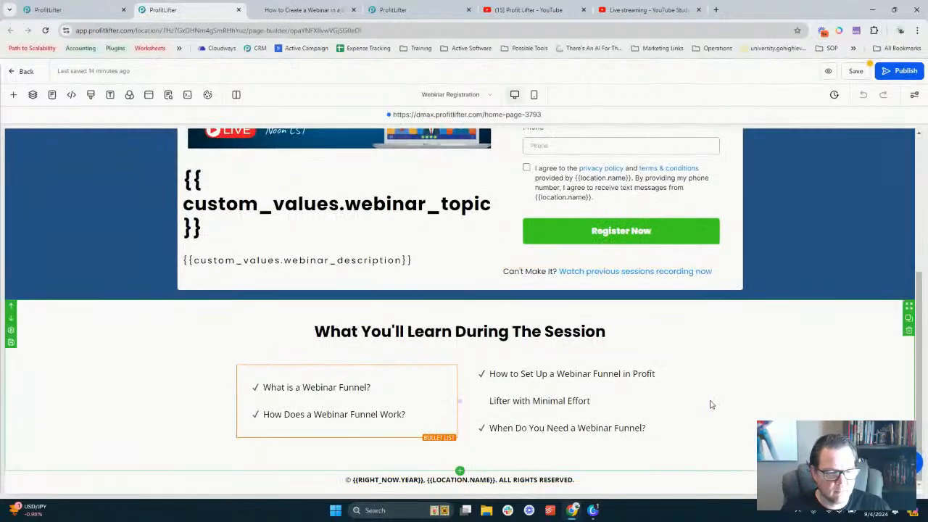
pyautogui.click(636, 396)
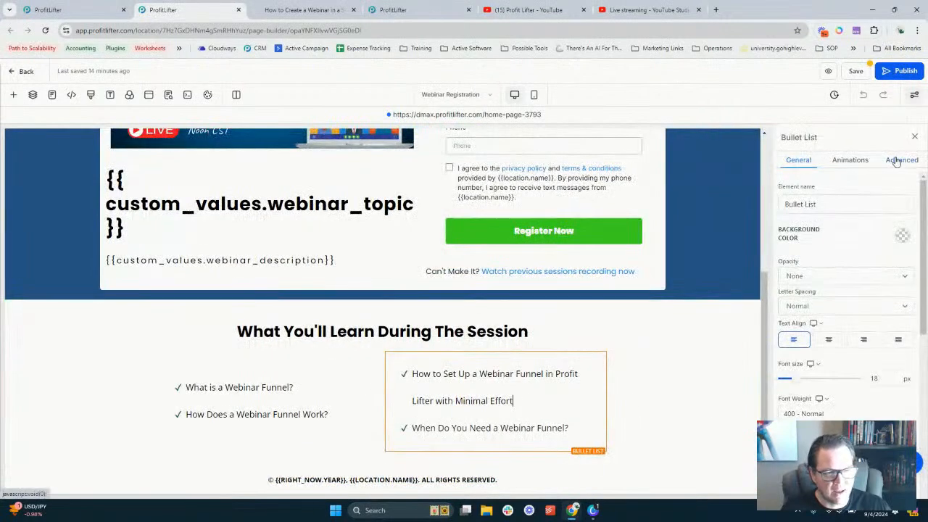
pyautogui.click(306, 380)
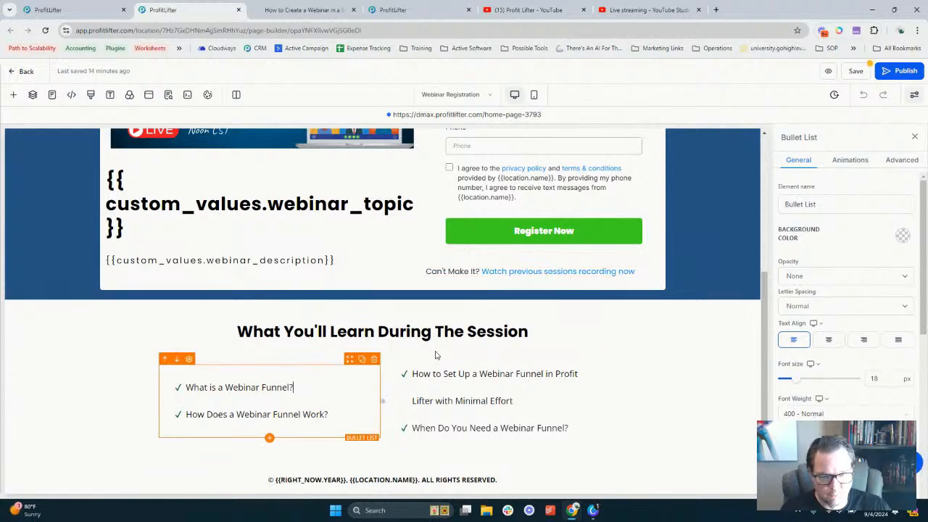
pyautogui.click(898, 164)
pyautogui.click(850, 163)
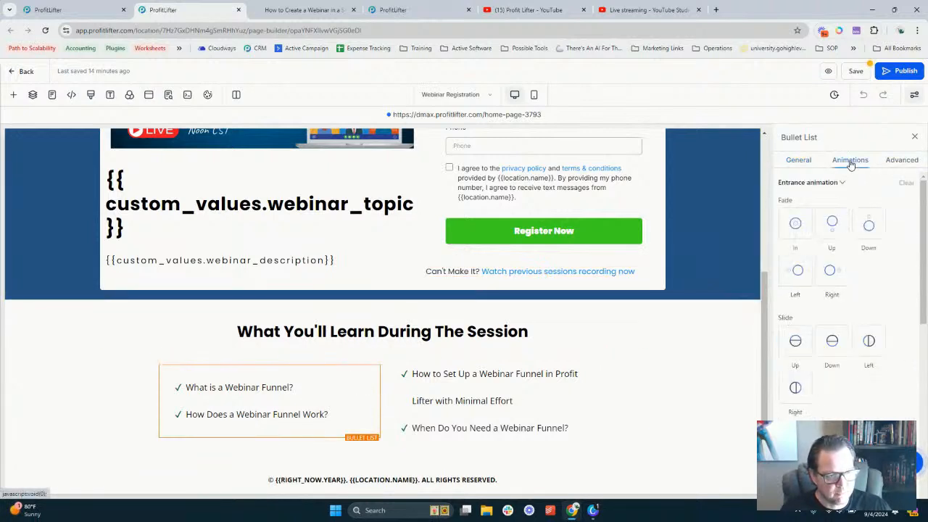
pyautogui.click(903, 163)
pyautogui.scroll(-1, 820, 310)
pyautogui.click(887, 323)
pyautogui.doubleClick(888, 323)
pyautogui.write('1')
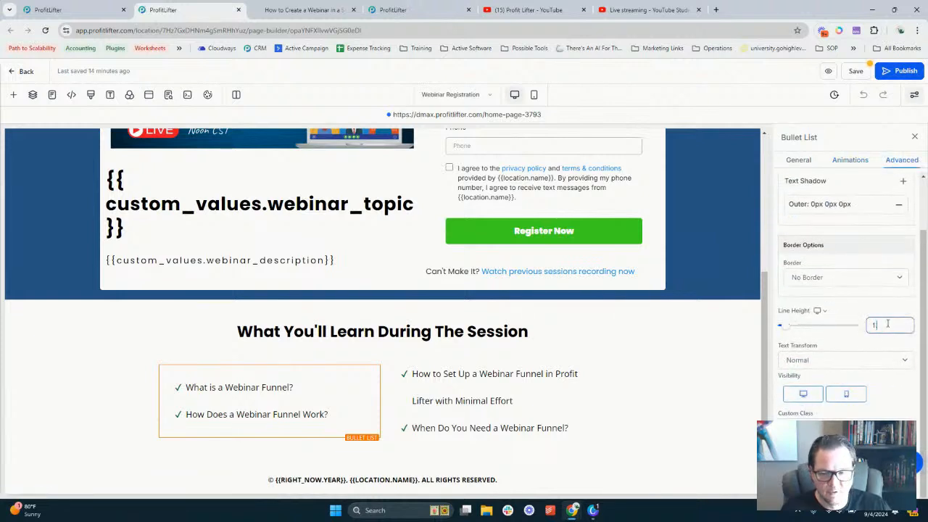
# Paste the When Do You Need item into the left list, undo it, and close ChatGPT
pyautogui.click(294, 389)
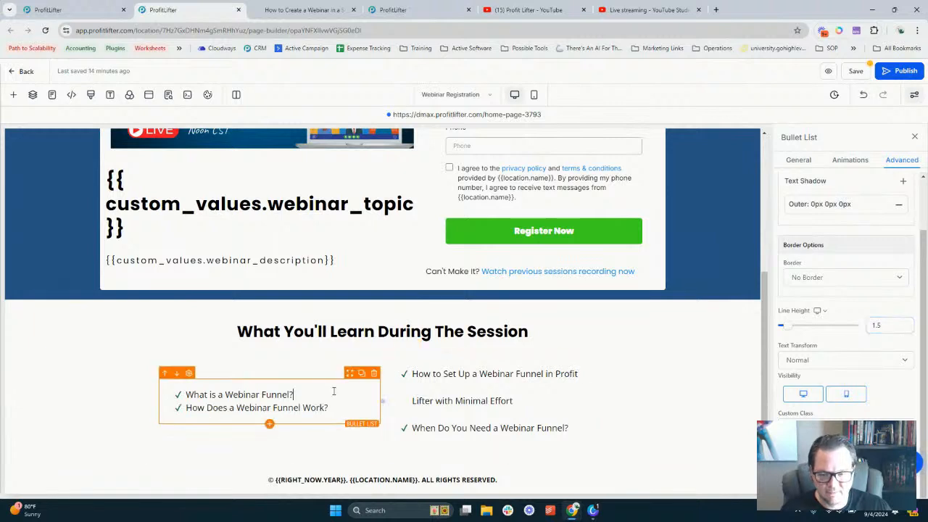
pyautogui.press('Return')
pyautogui.hotkey('ctrl', 'v')
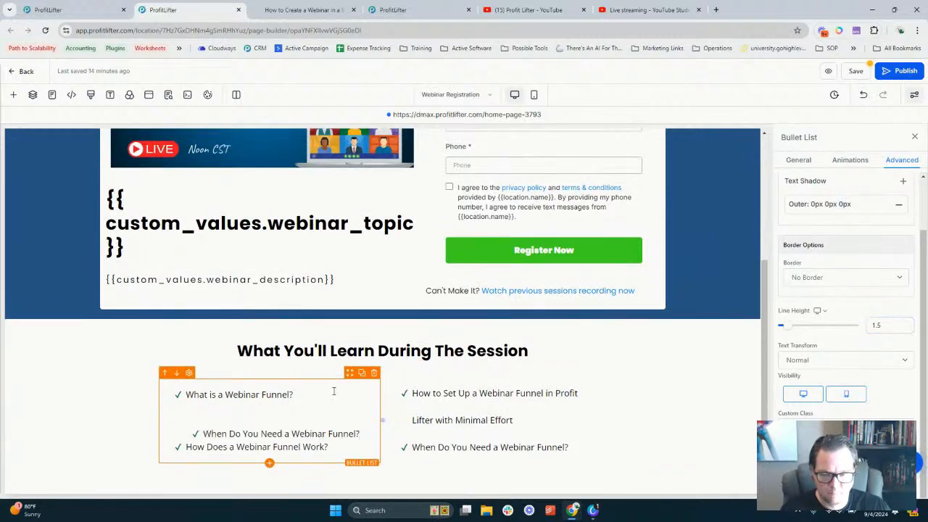
pyautogui.hotkey('ctrl', 'z')
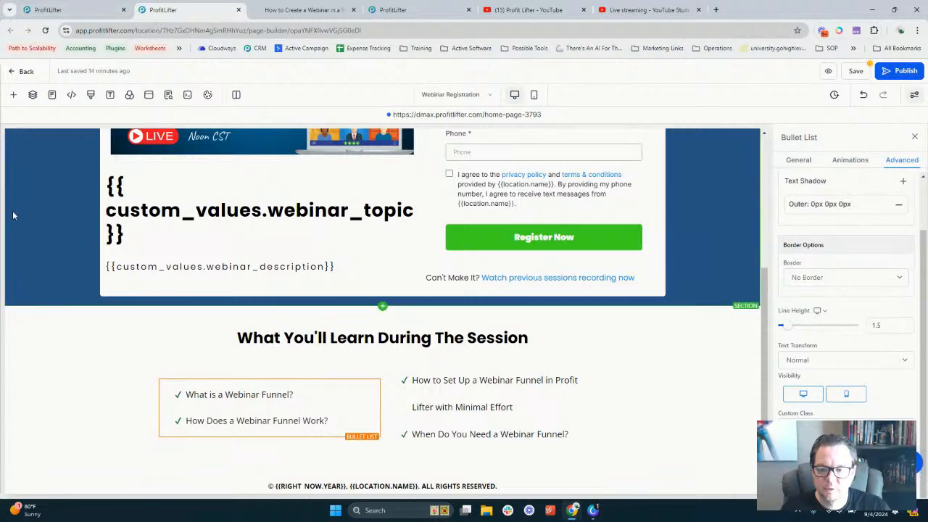
pyautogui.moveTo(6, 183)
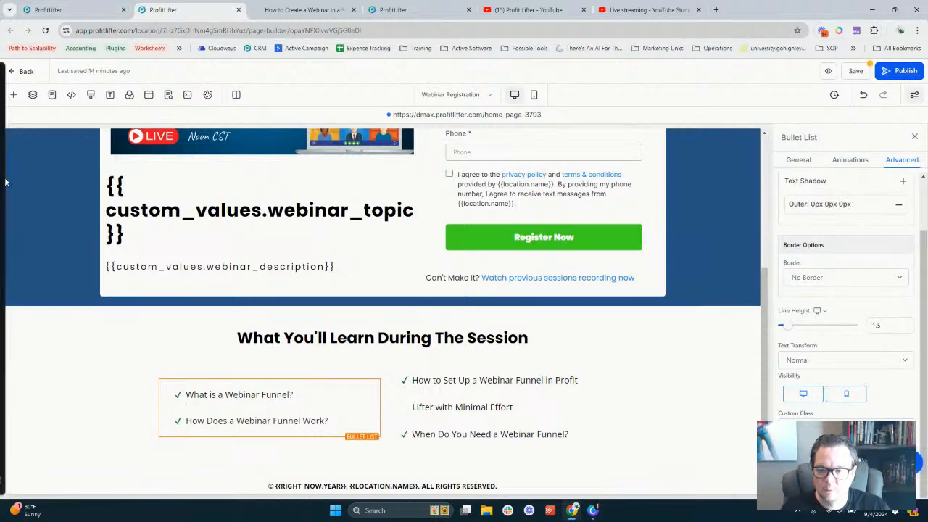
pyautogui.click(15, 184)
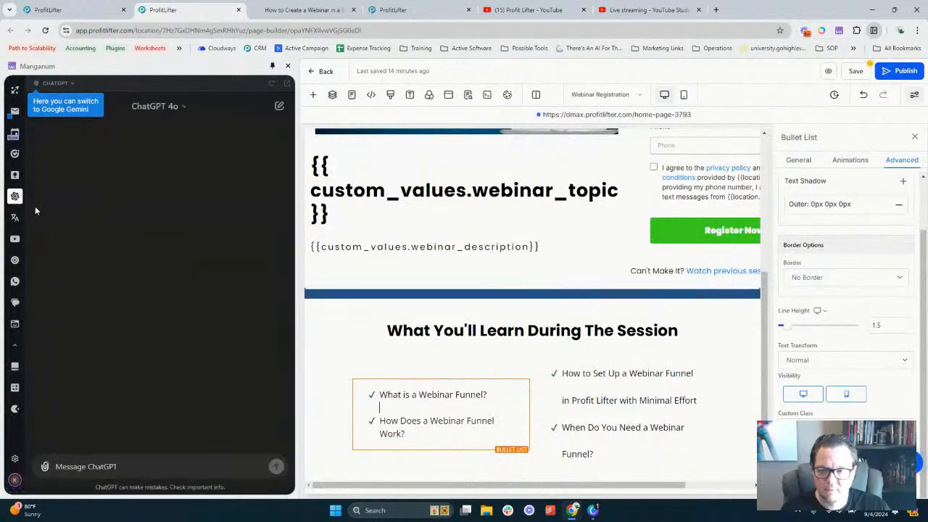
pyautogui.click(287, 68)
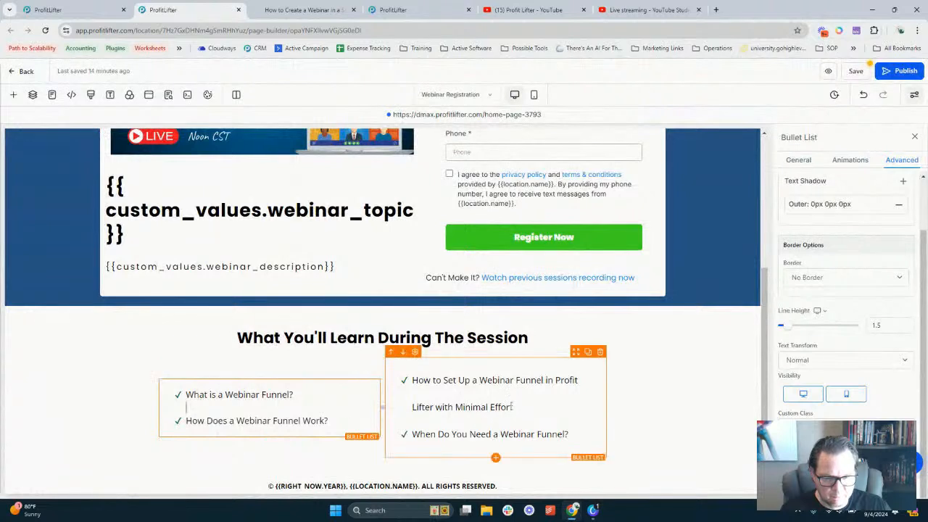
# Give the right-hand bullet list a Line Height of 1.5
pyautogui.click(537, 393)
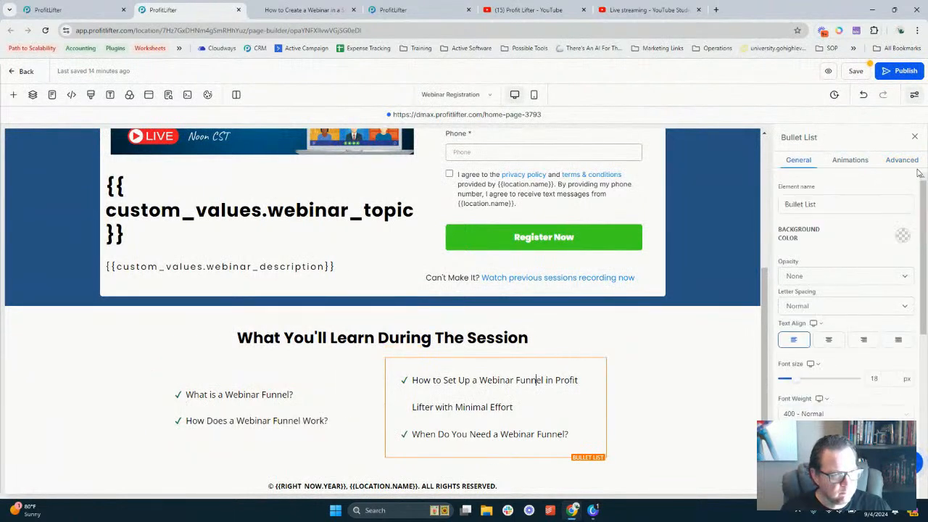
pyautogui.click(908, 163)
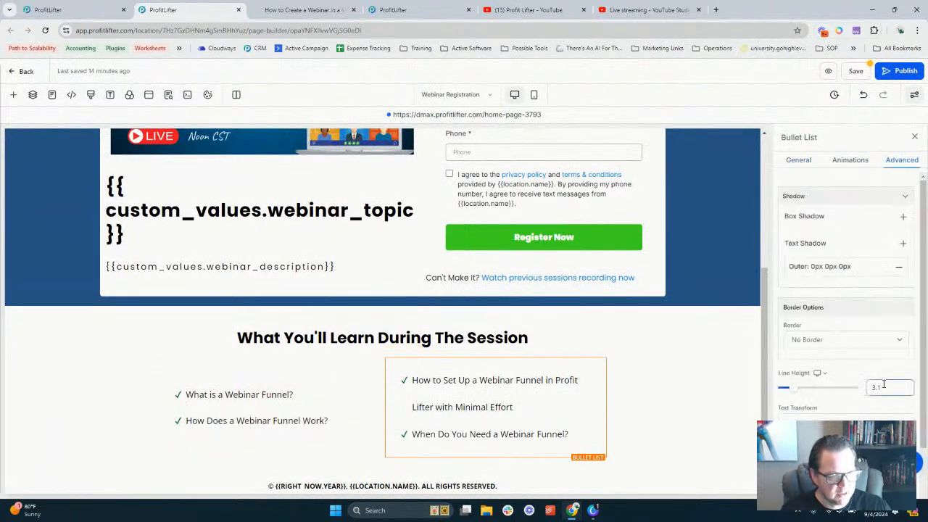
pyautogui.write('1.5')
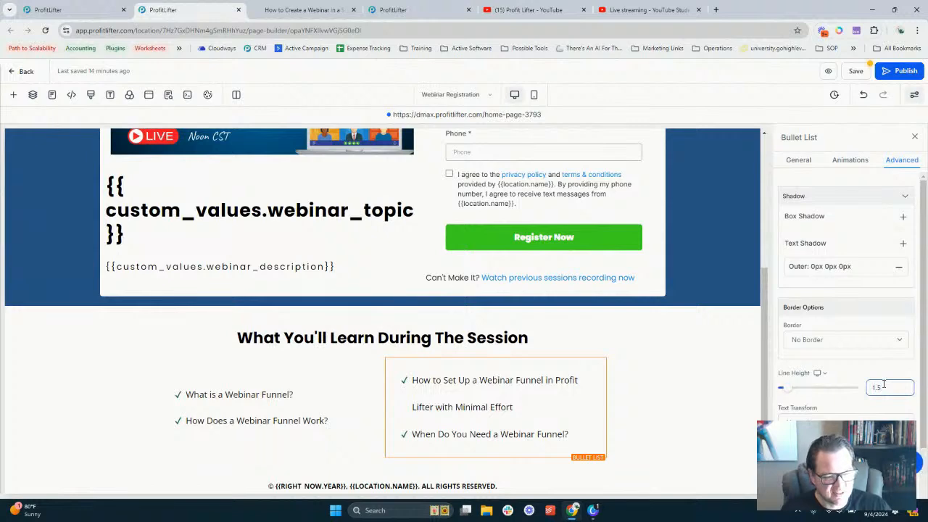
pyautogui.click(556, 369)
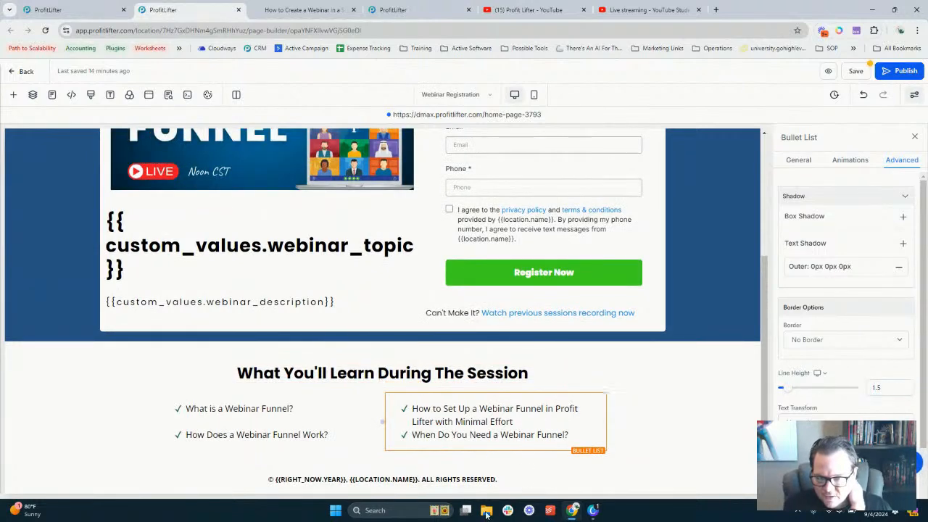
pyautogui.click(304, 410)
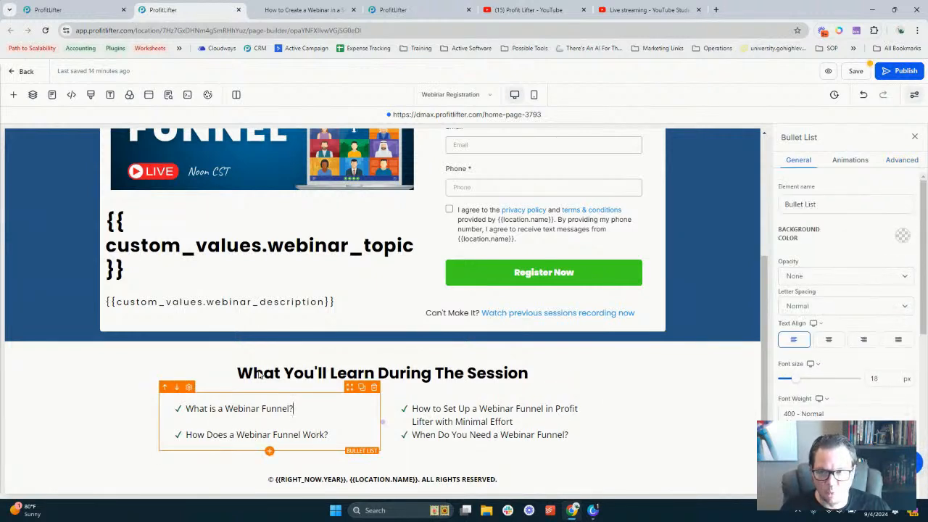
# Open chatgpt.com in a new tab and copy the Webinar Funnel Setup Guide chat's what-is-a-webinar-funnel paragraph
pyautogui.click(715, 9)
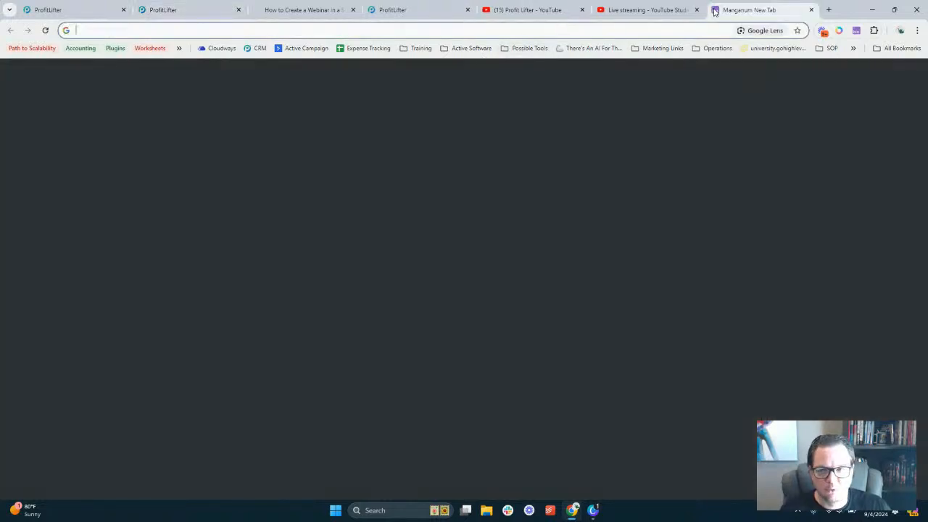
pyautogui.write('chatgpt.com')
pyautogui.press('Return')
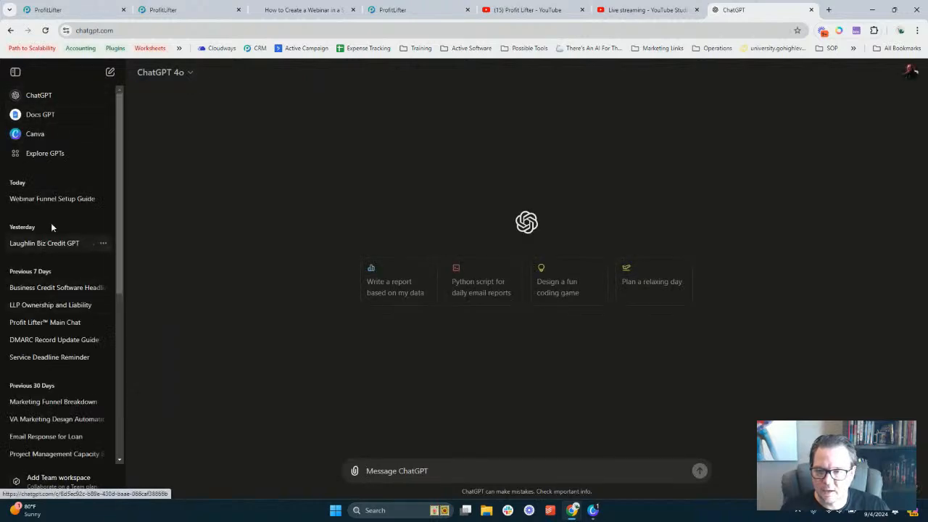
pyautogui.click(59, 202)
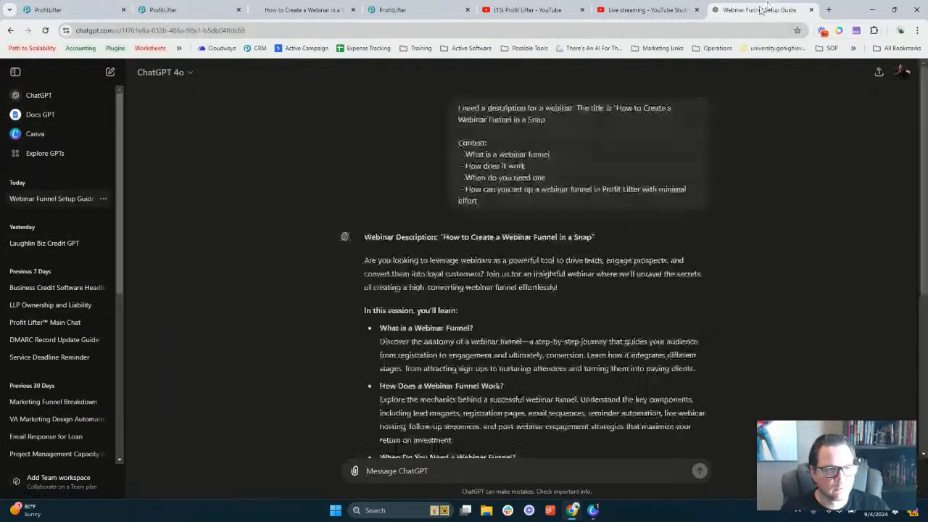
pyautogui.scroll(3, 447, 245)
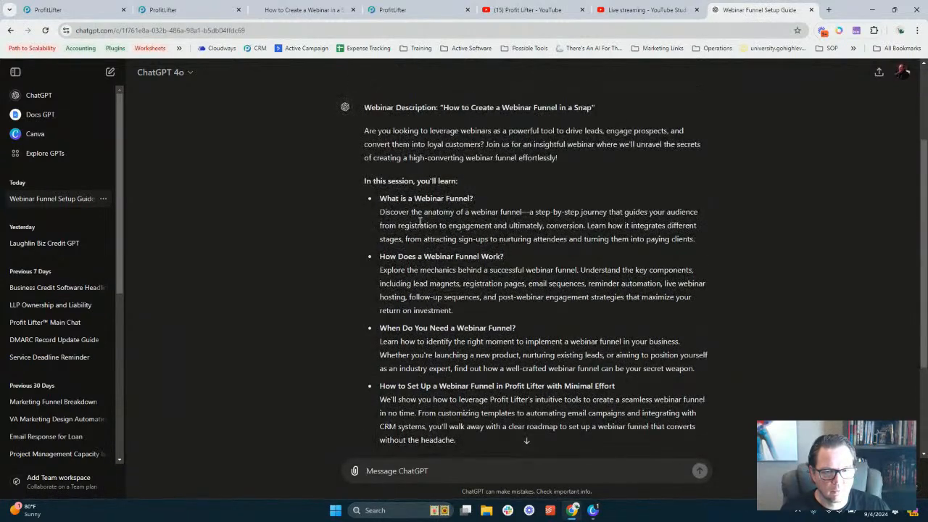
pyautogui.tripleClick(419, 221)
pyautogui.hotkey('ctrl', 'c')
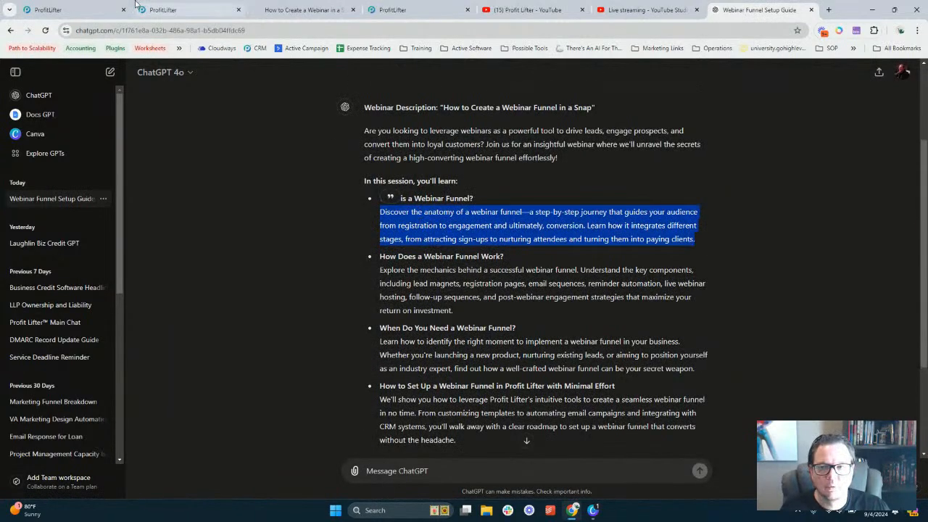
pyautogui.click(80, 9)
# Add the explanation paragraph under 'What is a Webinar Funnel?' and make that heading bold
pyautogui.click(163, 9)
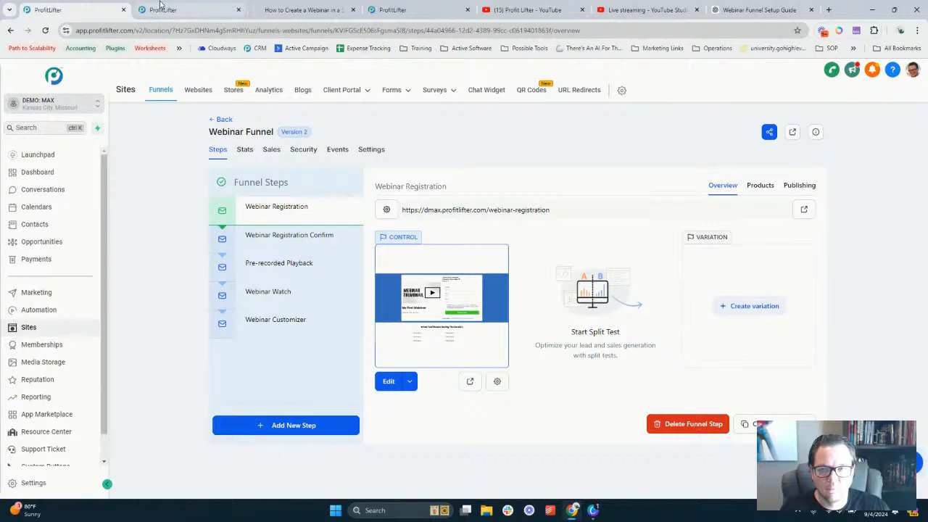
pyautogui.click(317, 408)
pyautogui.press('Return')
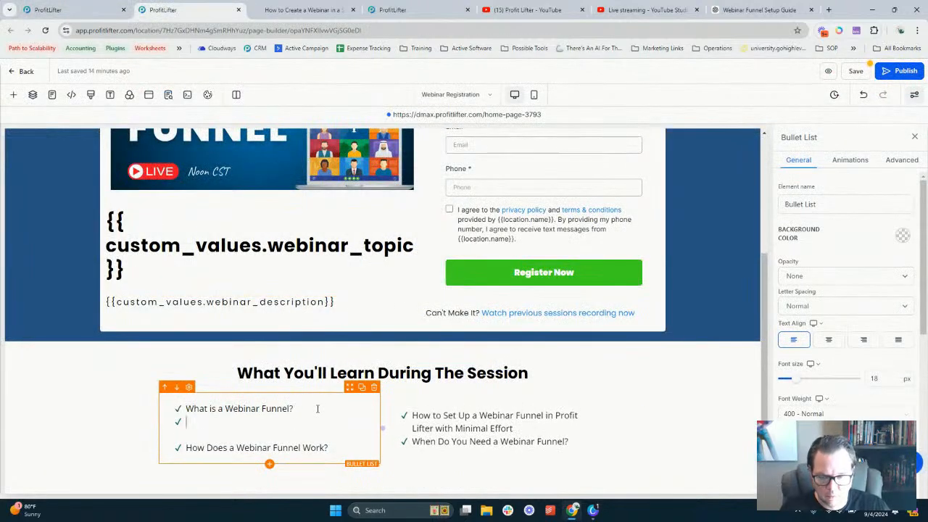
pyautogui.hotkey('ctrl', 'v')
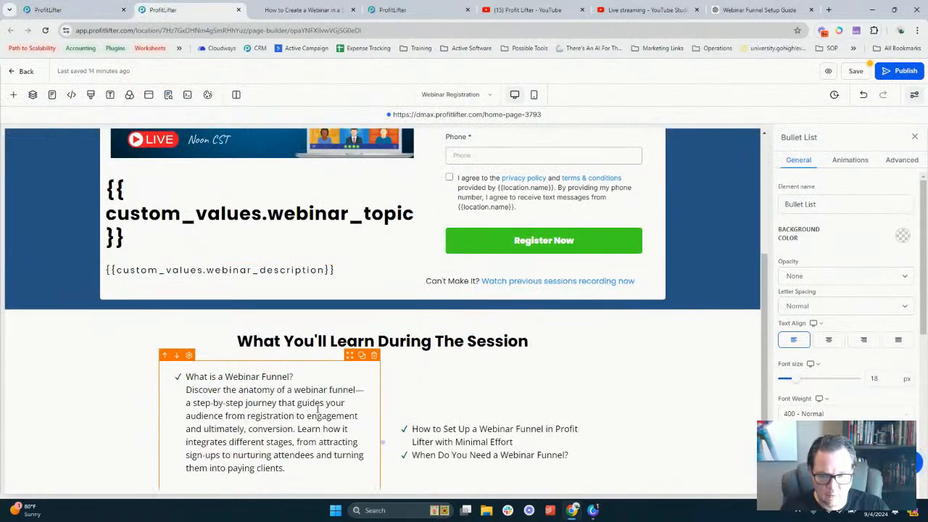
pyautogui.scroll(-1, 316, 408)
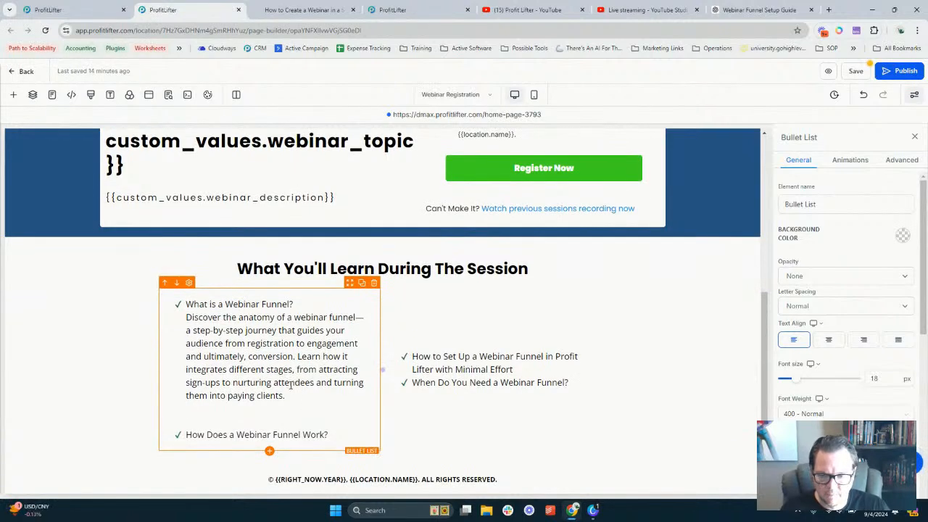
pyautogui.press('BackSpace')
pyautogui.tripleClick(277, 317)
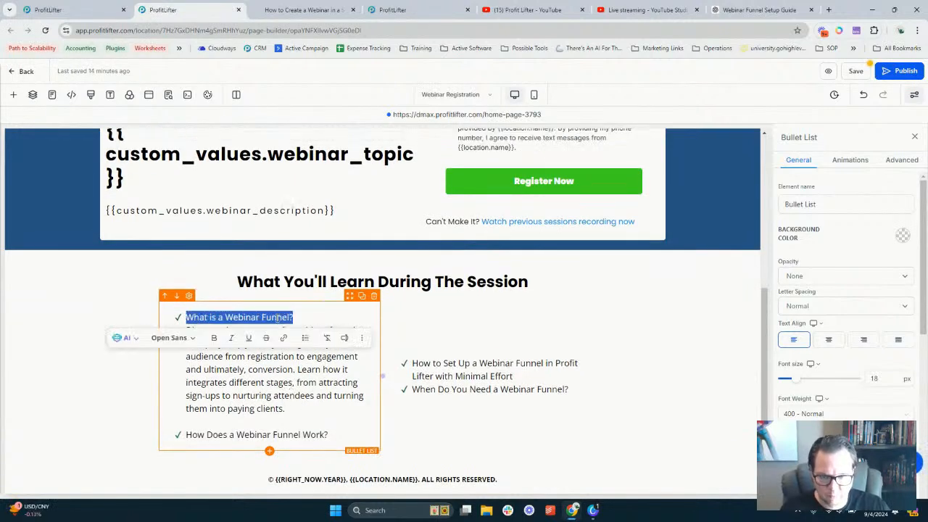
pyautogui.hotkey('ctrl', 'b')
pyautogui.click(269, 382)
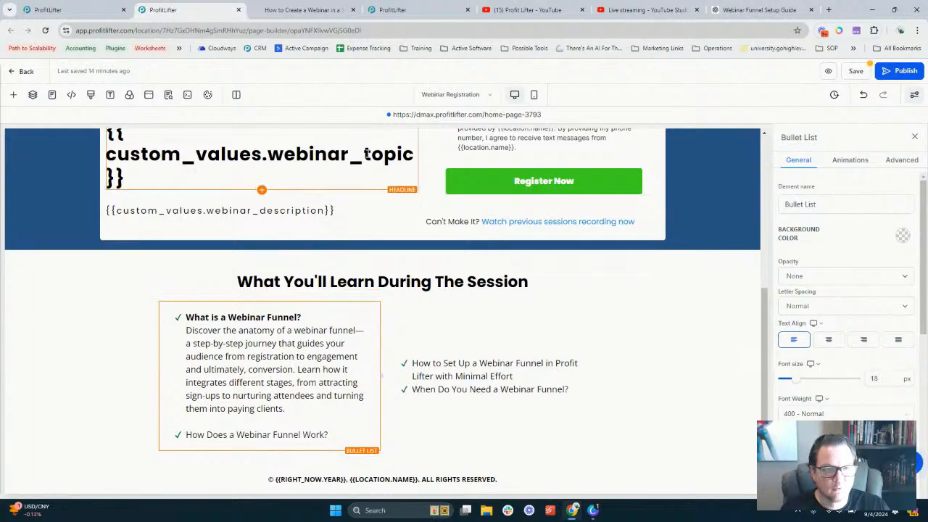
# Add ChatGPT's how-it-works paragraph under 'How Does a Webinar Funnel Work?' and bold that heading
pyautogui.click(759, 9)
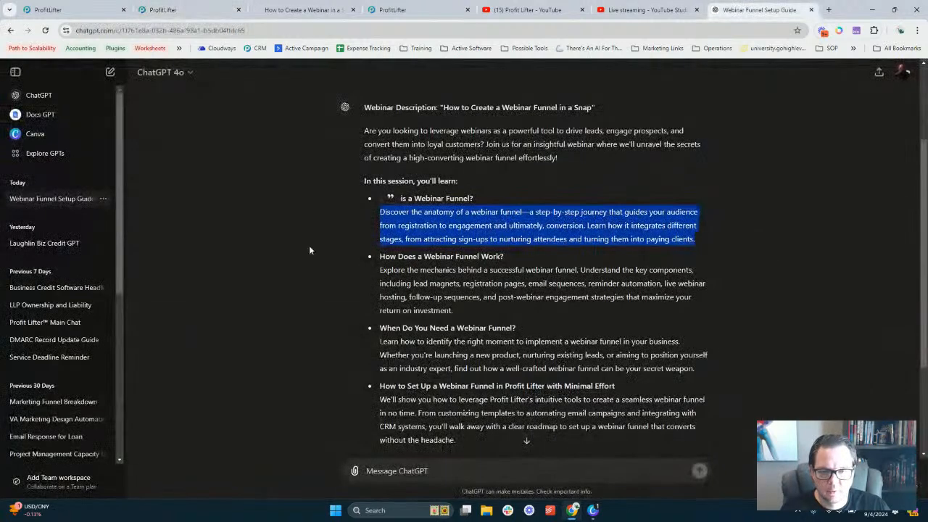
pyautogui.tripleClick(438, 287)
pyautogui.hotkey('ctrl', 'c')
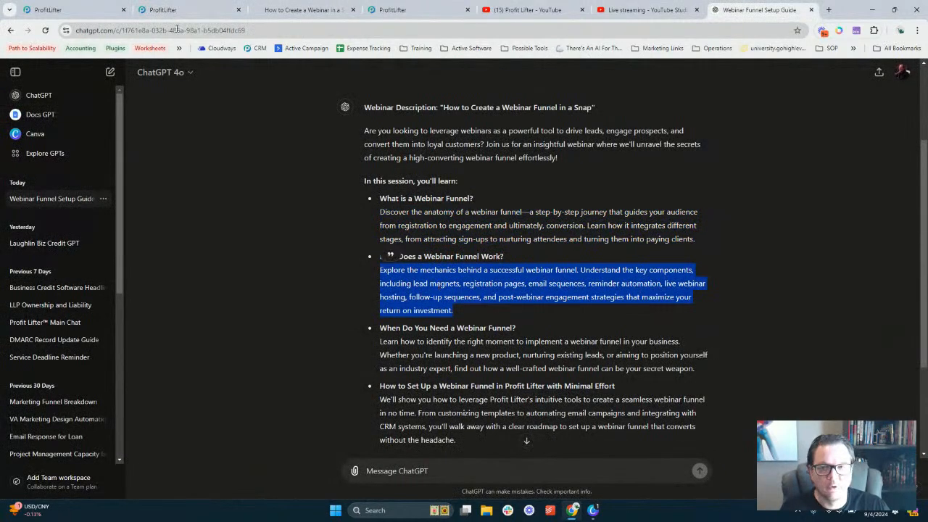
pyautogui.click(174, 9)
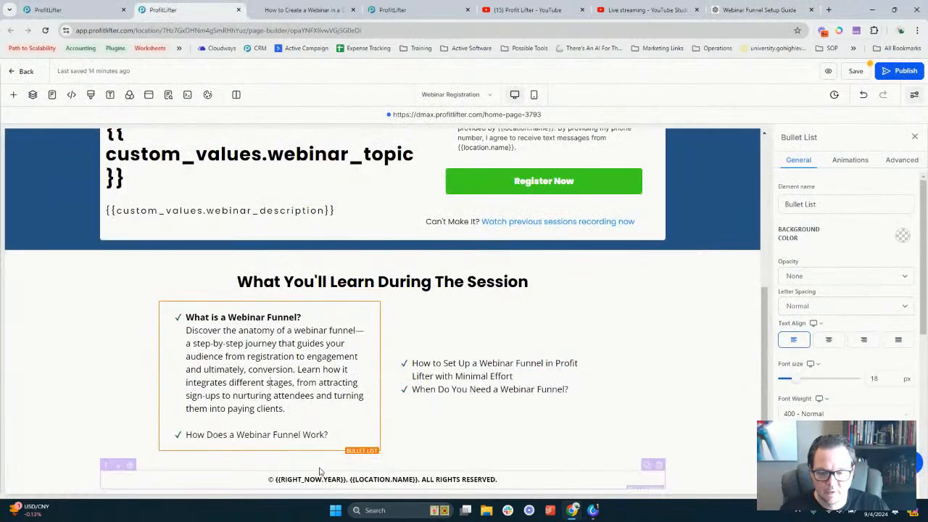
pyautogui.press('Return')
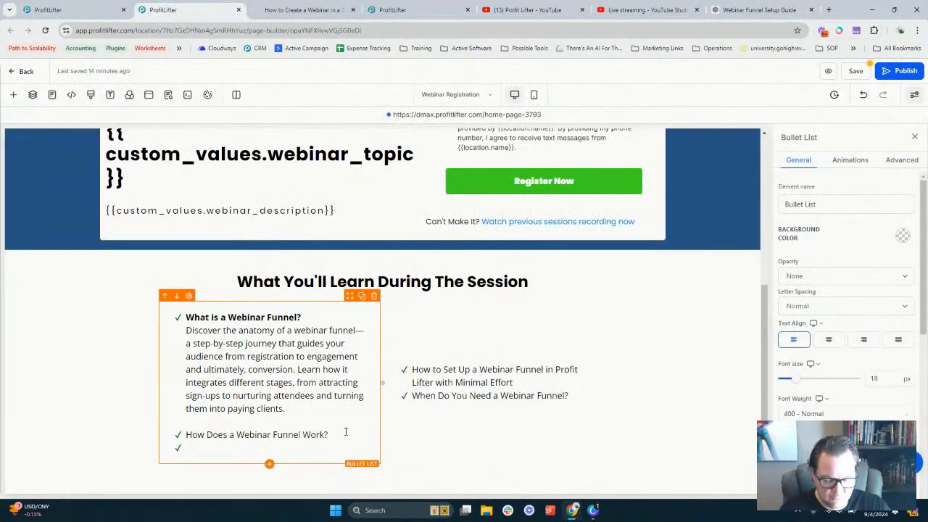
pyautogui.hotkey('ctrl', 'v')
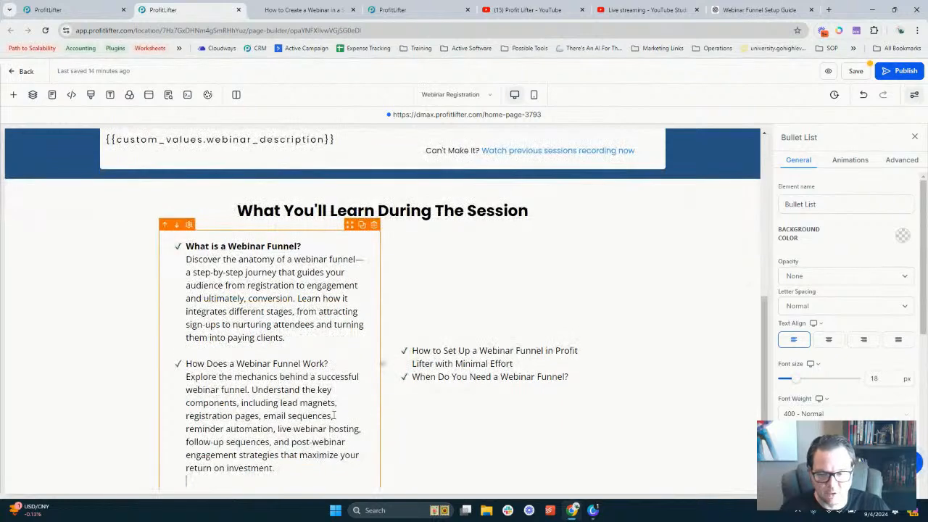
pyautogui.tripleClick(248, 361)
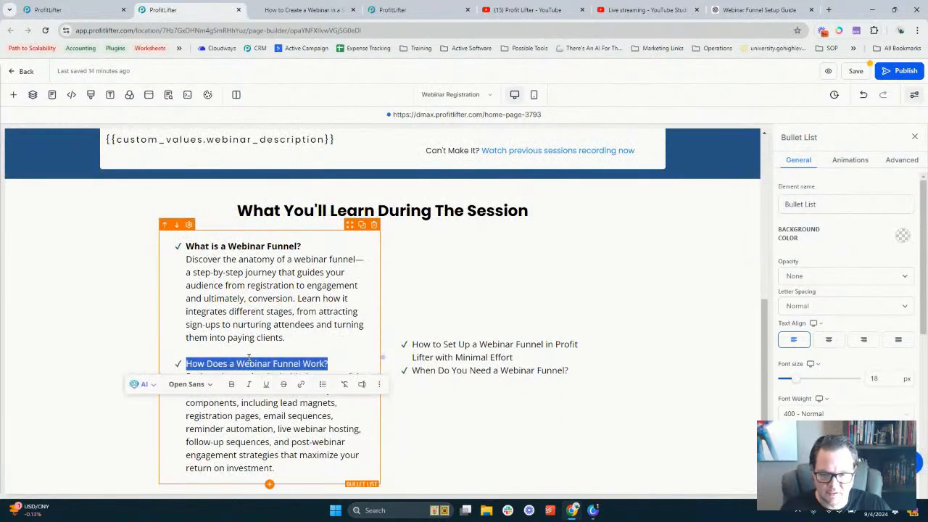
pyautogui.hotkey('ctrl', 'b')
pyautogui.click(450, 259)
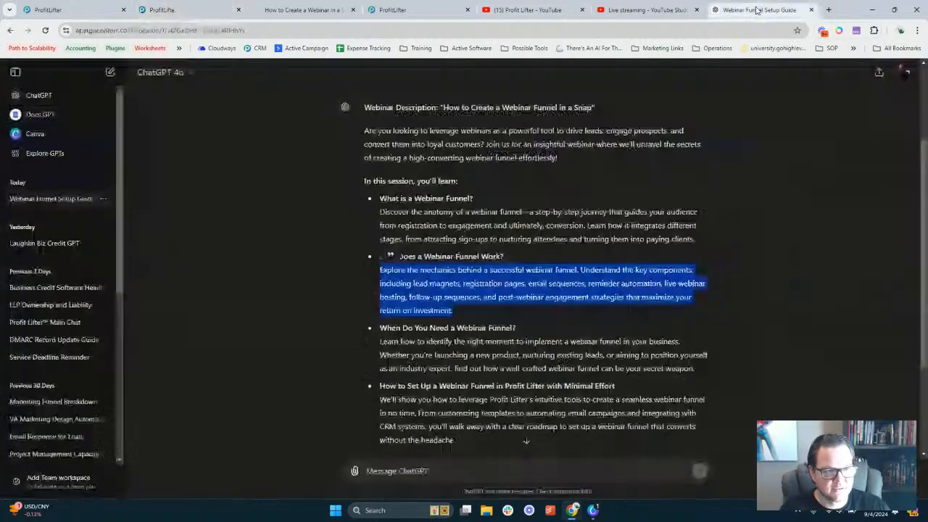
# Copy ChatGPT's paragraph on when you need a funnel and return to the right-hand list
pyautogui.click(759, 9)
pyautogui.scroll(-1, 536, 332)
pyautogui.tripleClick(474, 317)
pyautogui.hotkey('ctrl', 'c')
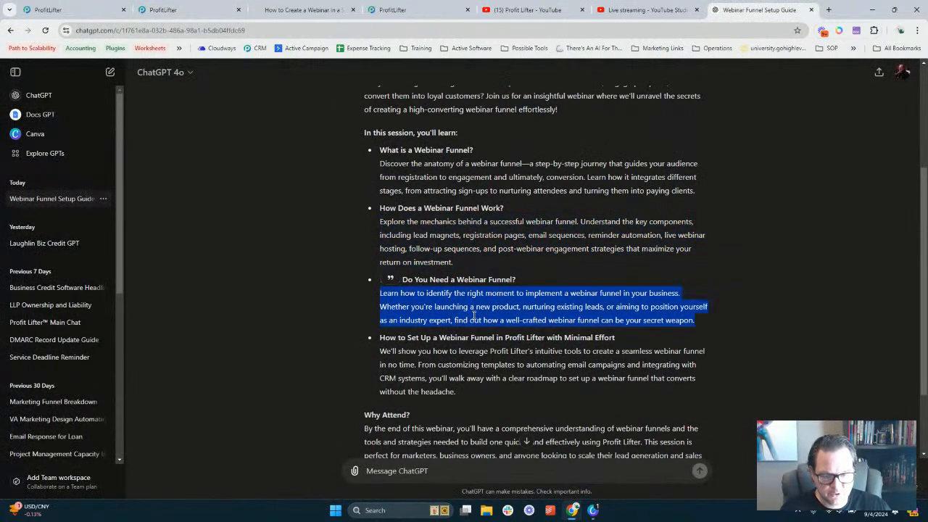
pyautogui.click(47, 9)
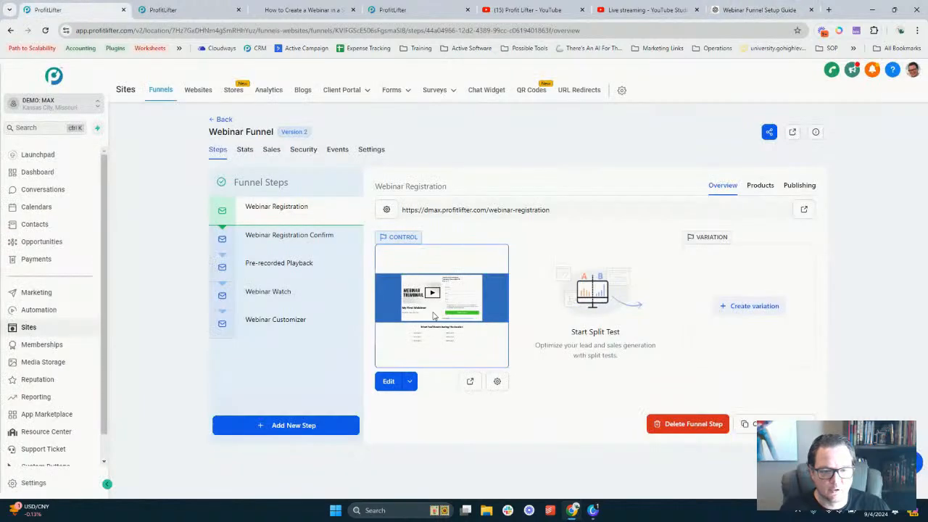
pyautogui.click(190, 9)
pyautogui.click(534, 358)
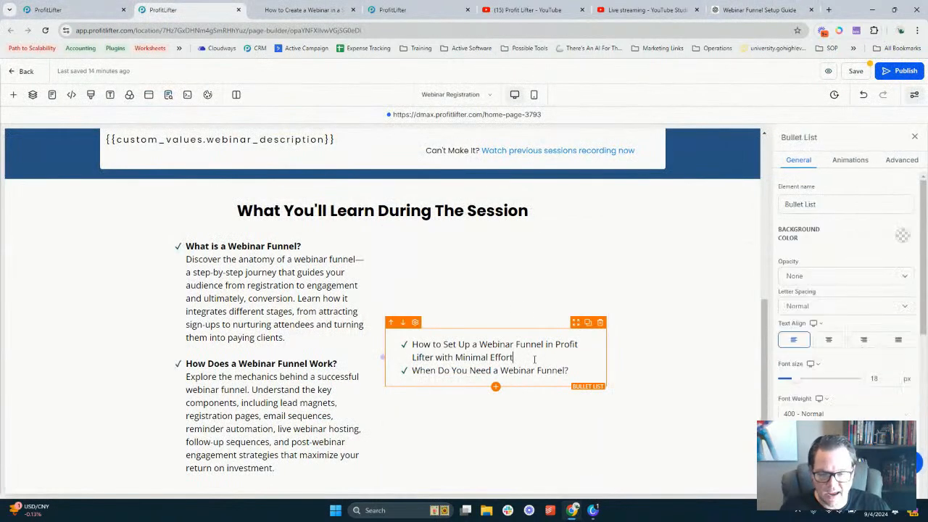
# Add the copied paragraph under the How to Set Up heading and make it bold
pyautogui.press('Return')
pyautogui.hotkey('ctrl', 'v')
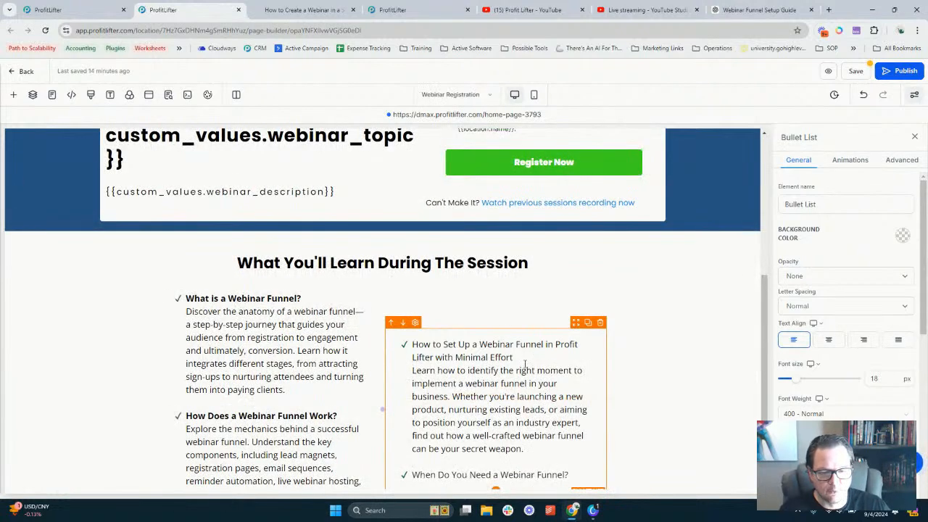
pyautogui.tripleClick(510, 358)
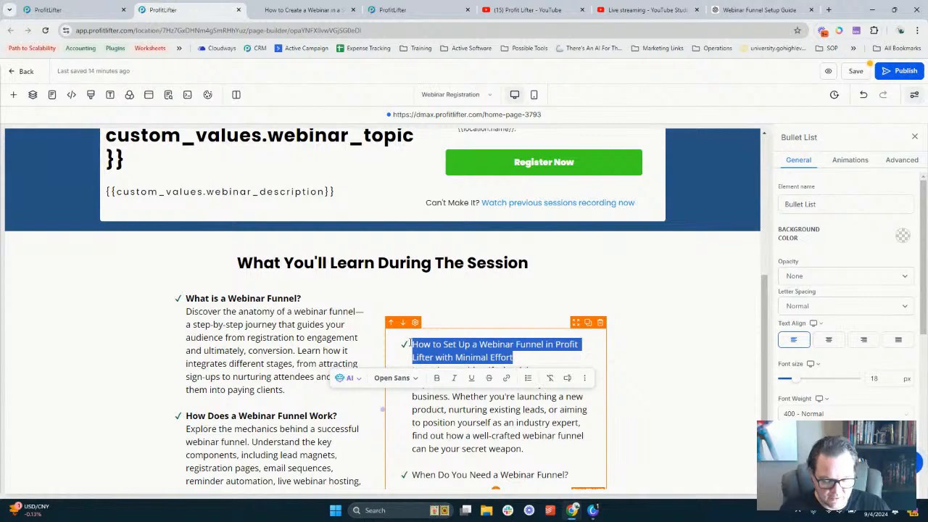
pyautogui.hotkey('ctrl', 'b')
pyautogui.click(506, 358)
pyautogui.scroll(-2, 505, 354)
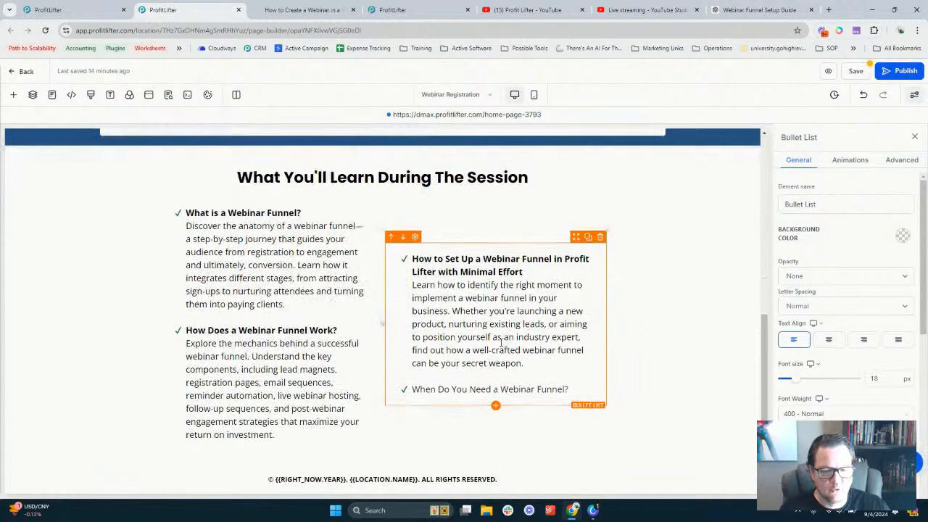
# Add ChatGPT's Profit Lifter set-up paragraph under 'When Do You Need a Webinar Funnel?' and bold it
pyautogui.click(749, 17)
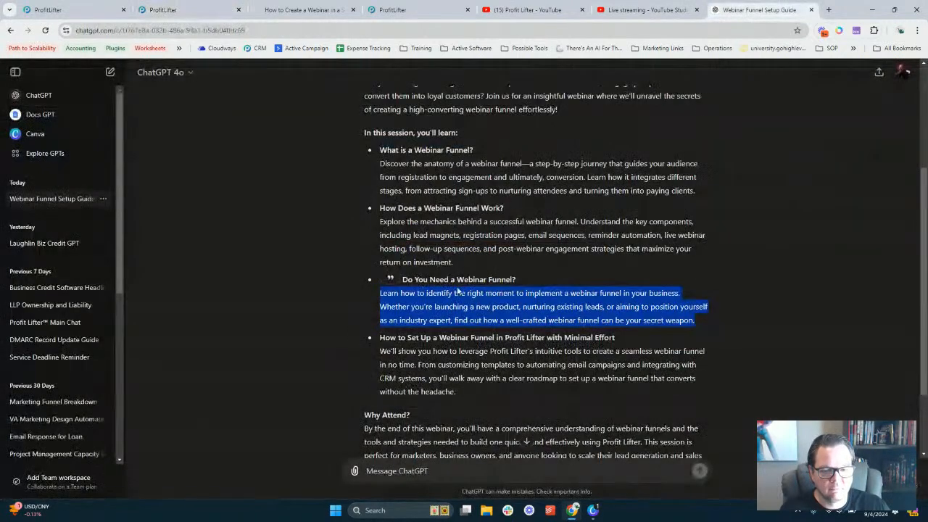
pyautogui.tripleClick(439, 362)
pyautogui.hotkey('ctrl', 'c')
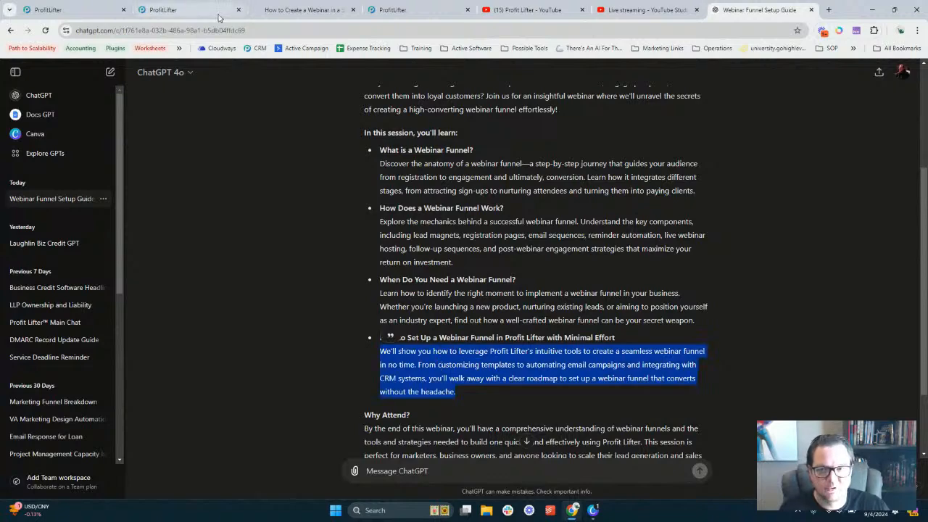
pyautogui.hotkey('ctrl', '2')
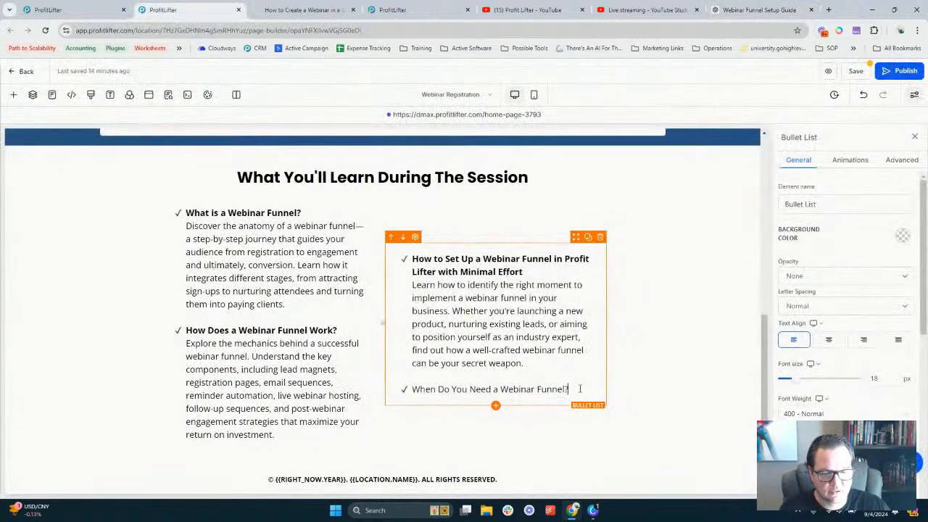
pyautogui.press('Return')
pyautogui.hotkey('ctrl', 'v')
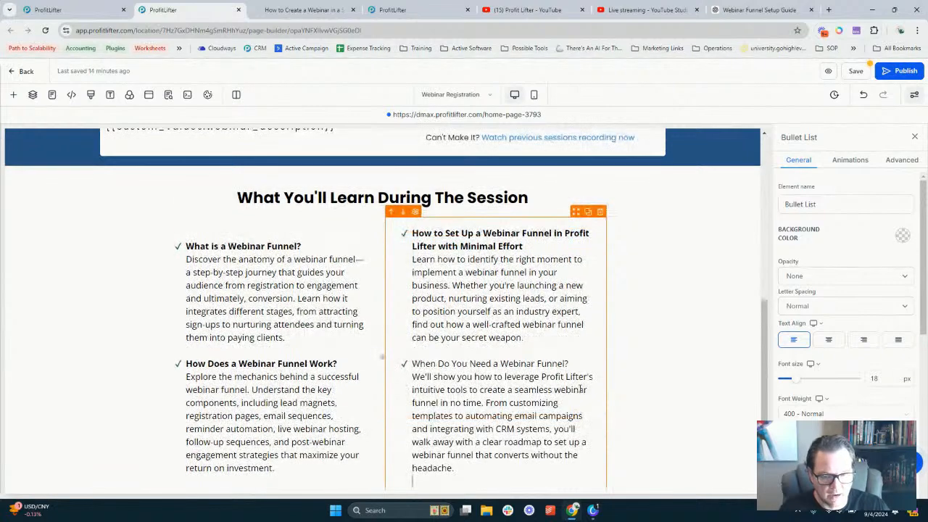
pyautogui.tripleClick(449, 363)
pyautogui.click(576, 363)
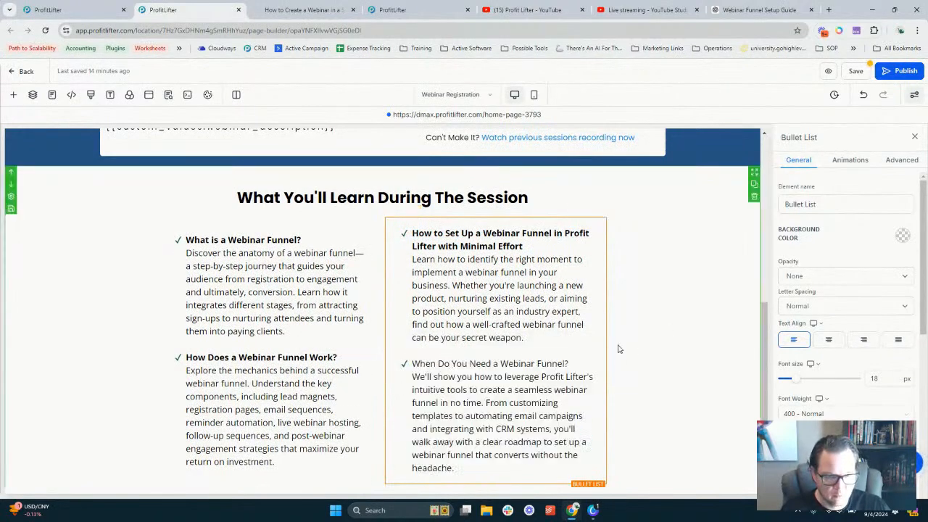
pyautogui.moveTo(576, 364); pyautogui.dragTo(413, 362)
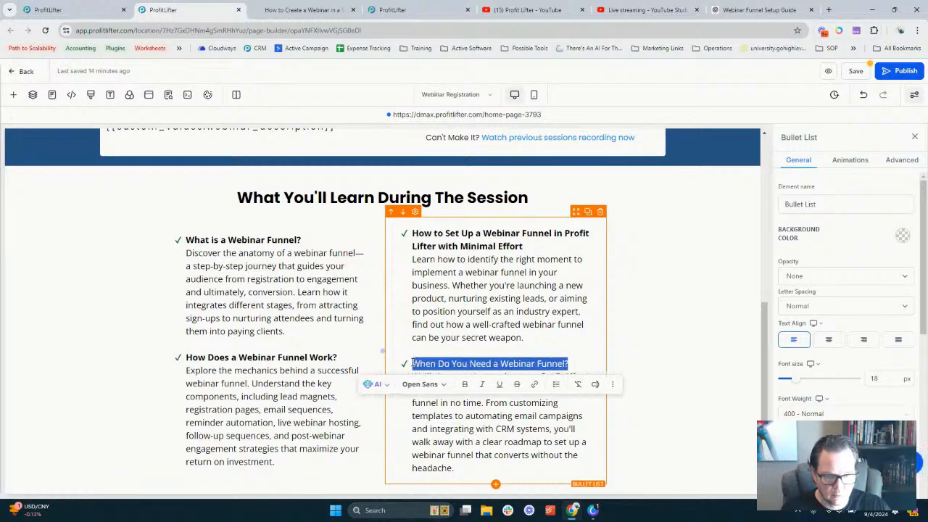
pyautogui.hotkey('ctrl', 'b')
pyautogui.click(677, 326)
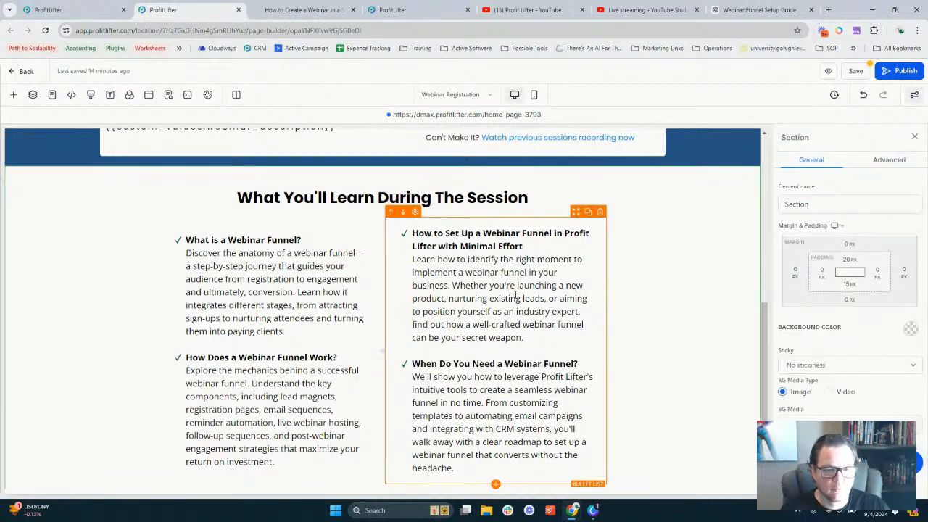
pyautogui.scroll(-1, 677, 326)
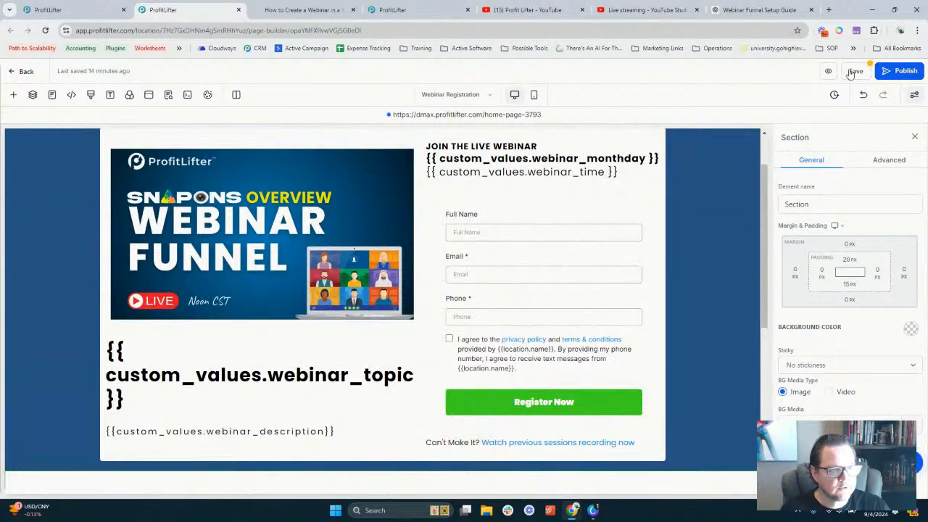
pyautogui.click(855, 70)
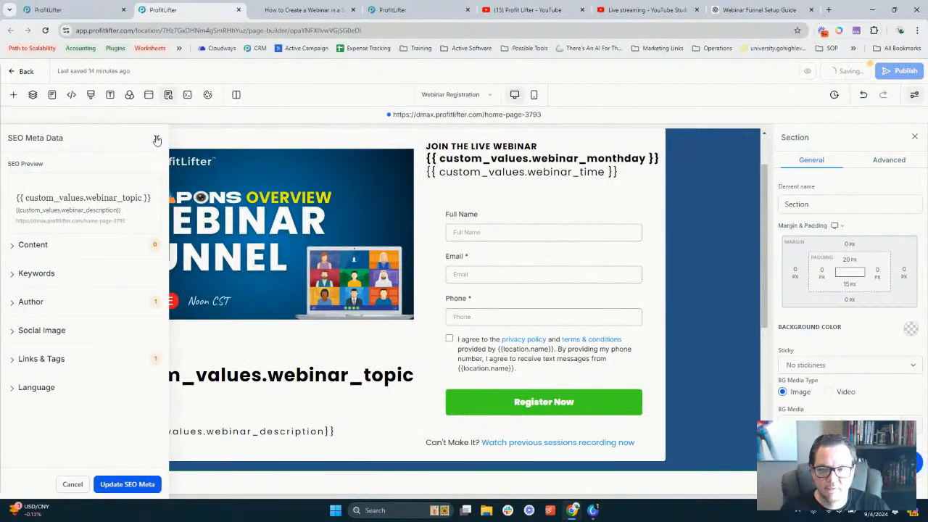
pyautogui.click(156, 139)
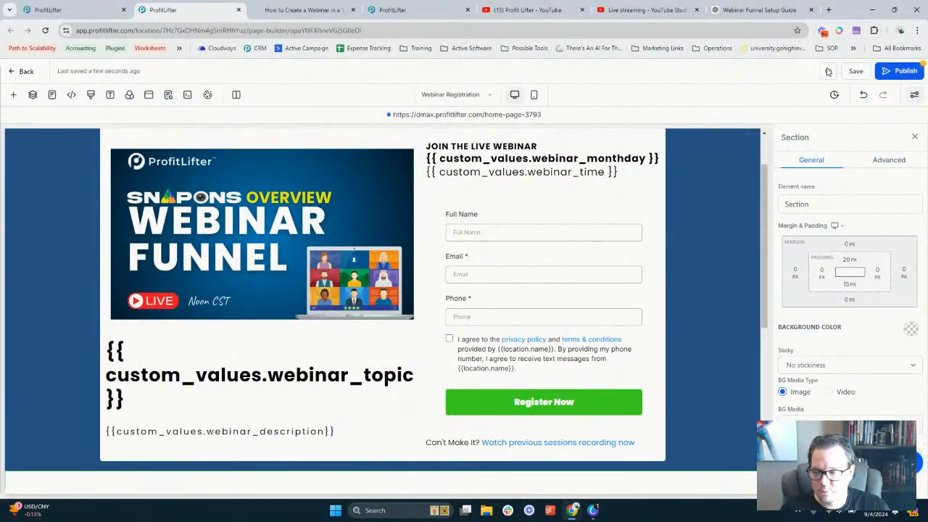
pyautogui.click(828, 71)
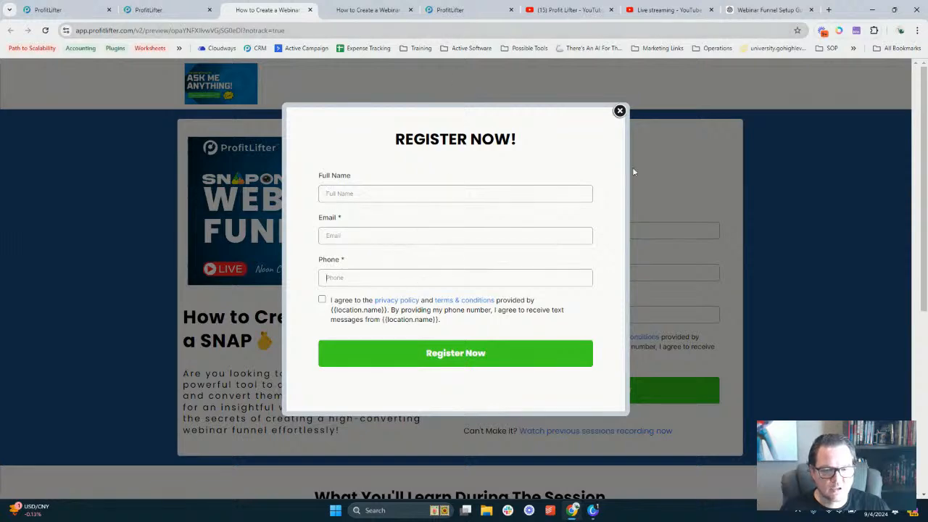
pyautogui.click(620, 112)
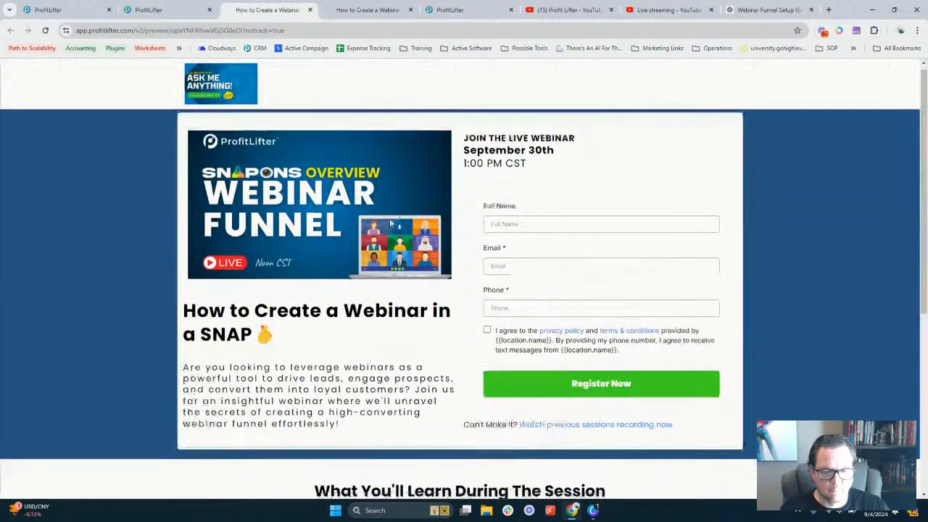
pyautogui.scroll(-2, 390, 223)
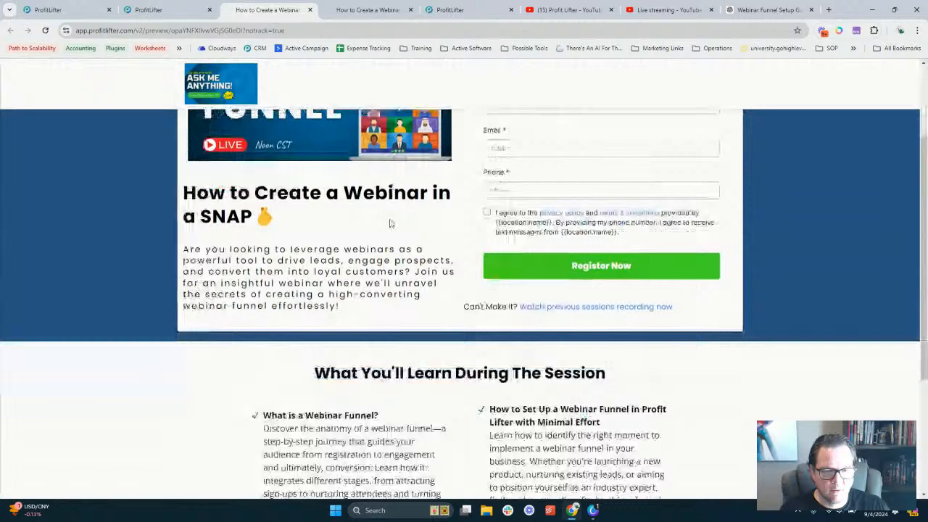
pyautogui.scroll(-3, 390, 224)
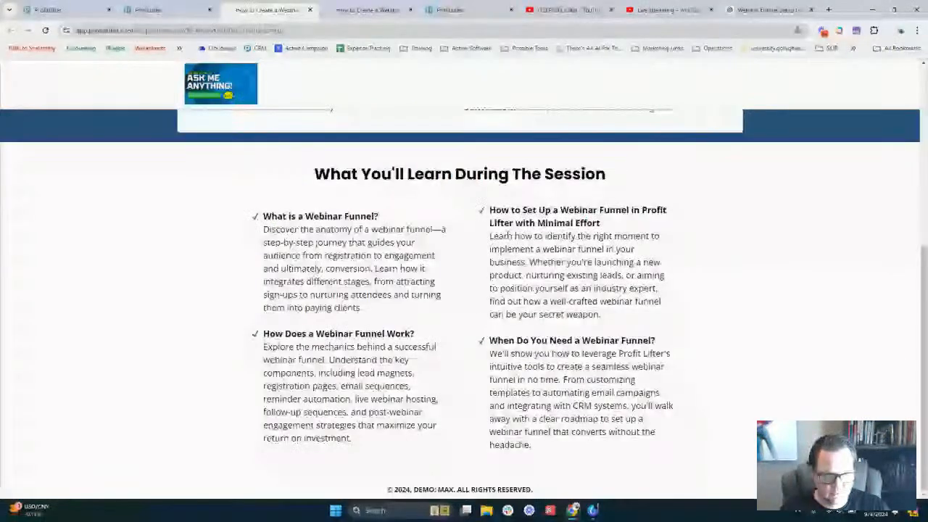
pyautogui.scroll(6, 447, 334)
pyautogui.hotkey('ctrl', 'shift', 'Tab')
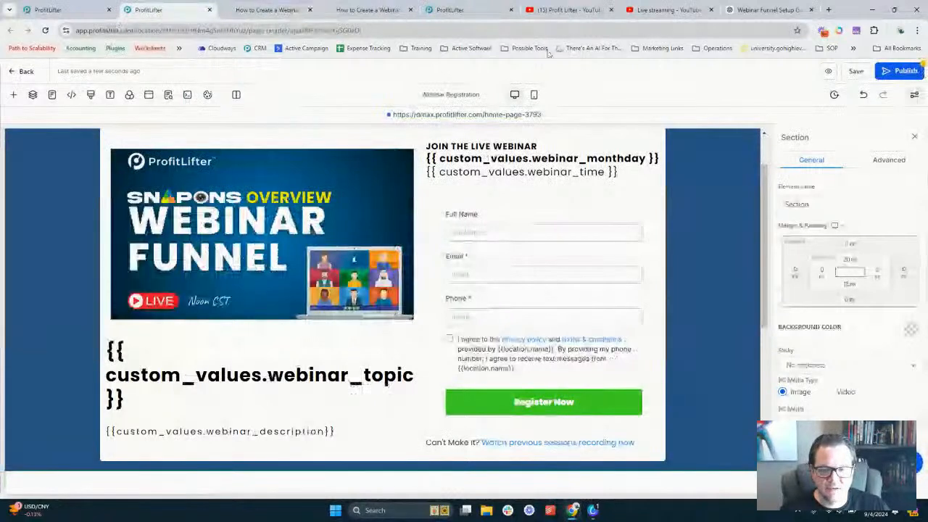
# Switch to the Webinar Registration Confirmation page and select its webinar thumbnail image
pyautogui.click(459, 96)
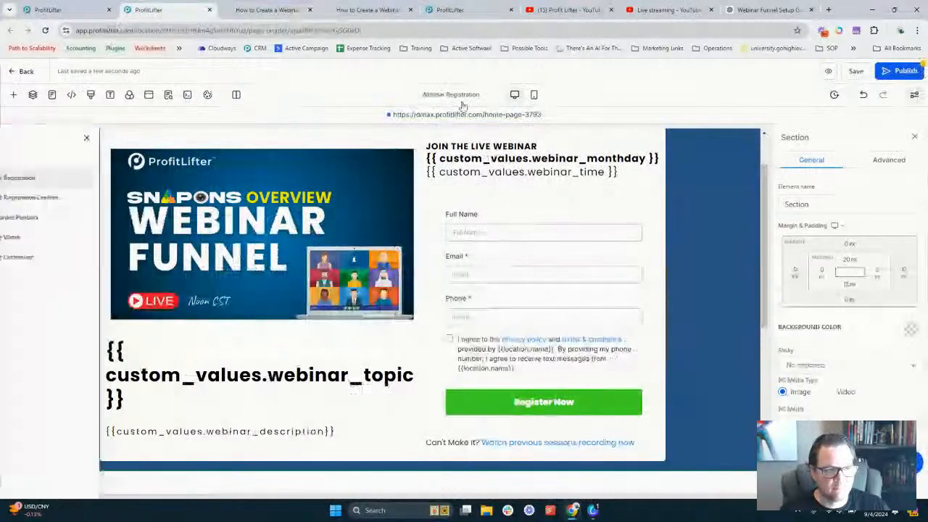
pyautogui.click(84, 200)
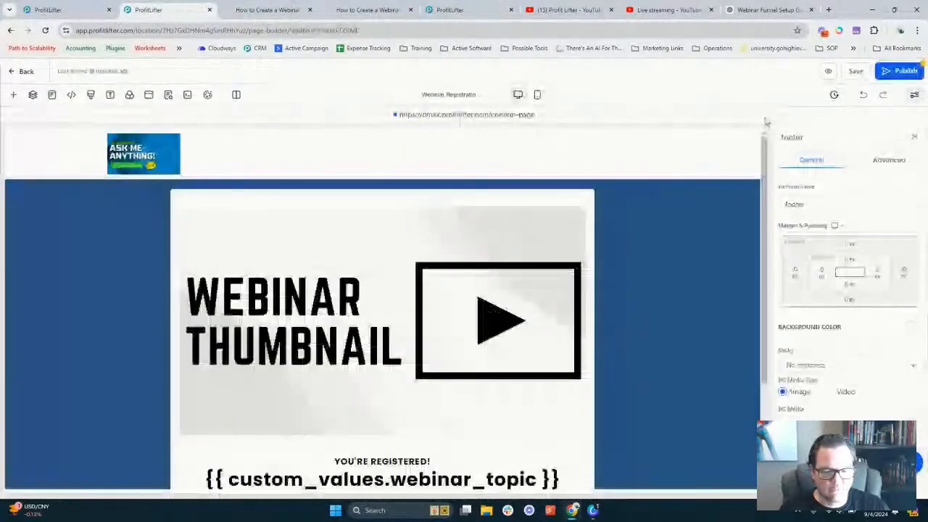
pyautogui.scroll(-2, 640, 332)
pyautogui.scroll(2, 449, 322)
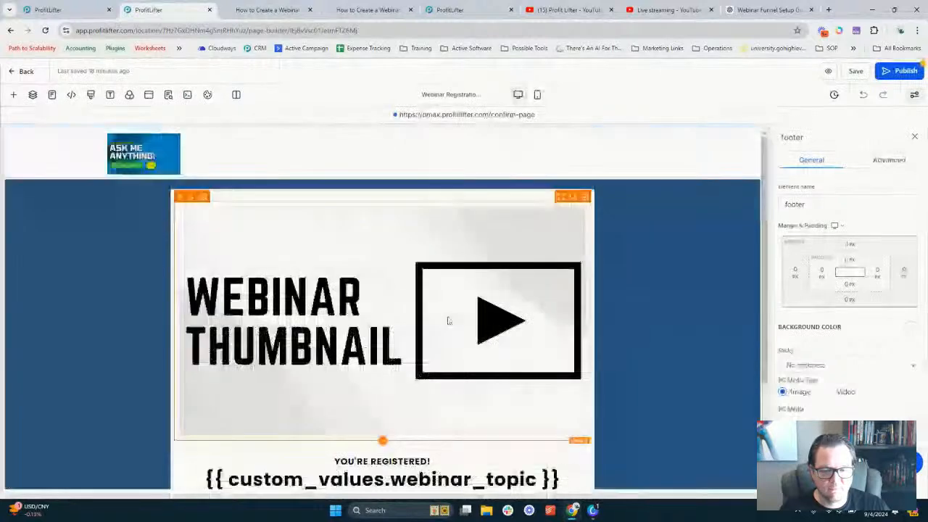
pyautogui.click(448, 321)
pyautogui.scroll(-4, 845, 304)
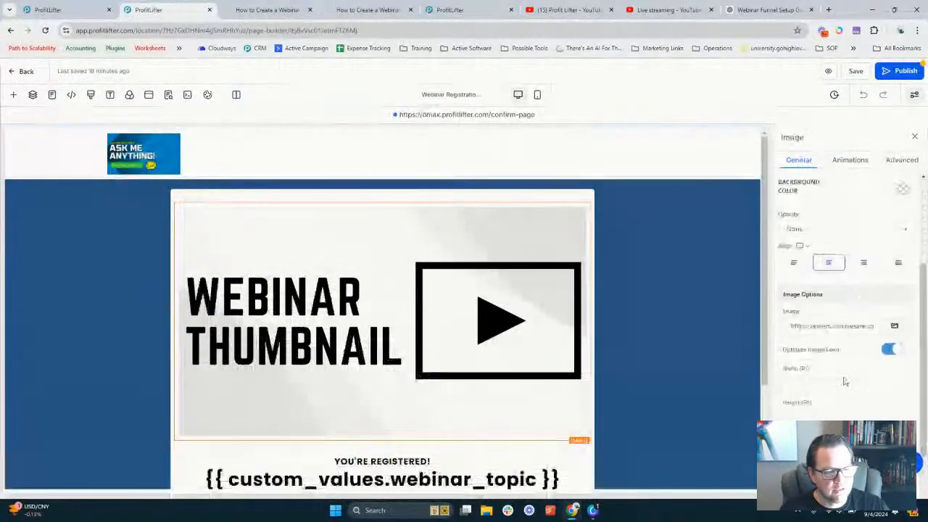
pyautogui.click(466, 97)
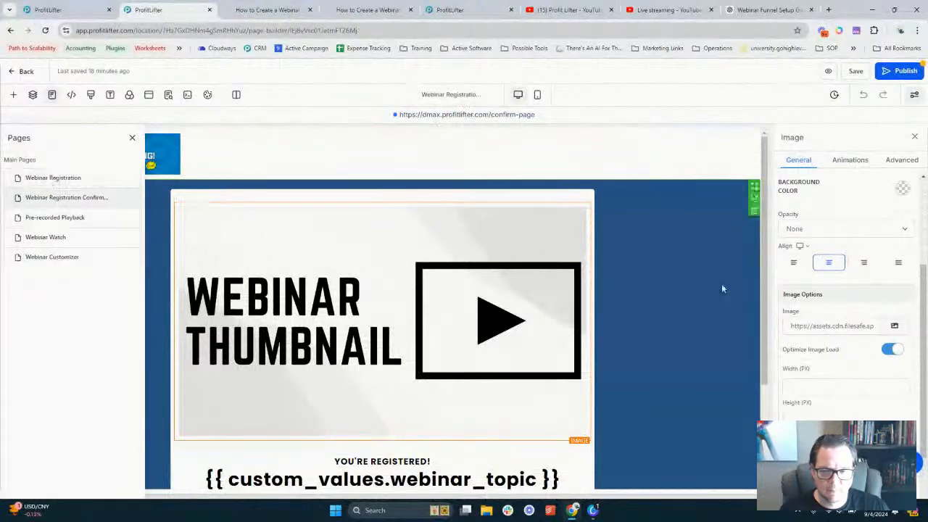
# Upload snapons webinar funnel.png and use it as the confirmation page thumbnail
pyautogui.click(902, 325)
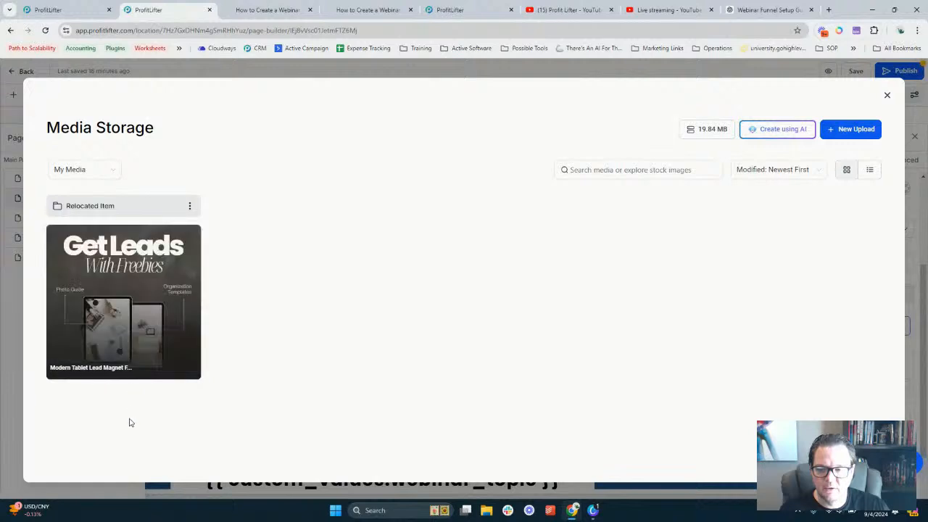
pyautogui.click(862, 131)
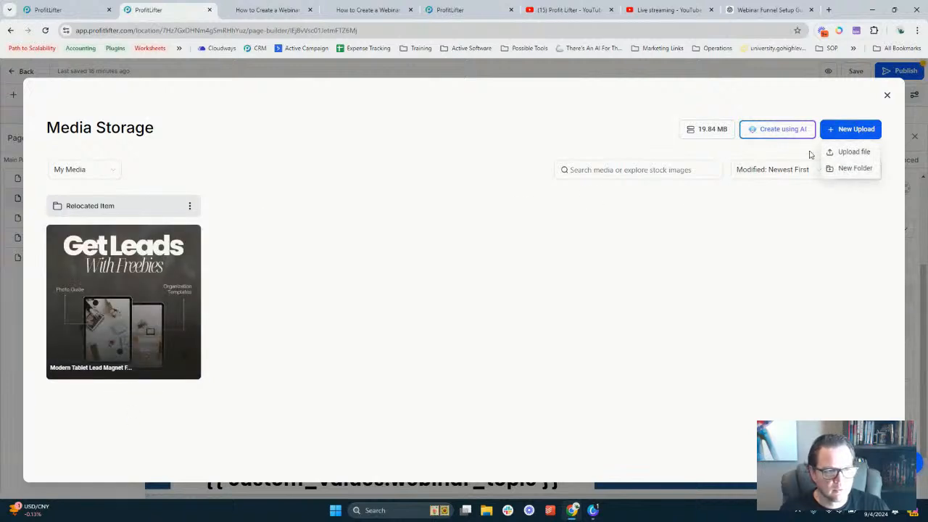
pyautogui.click(850, 152)
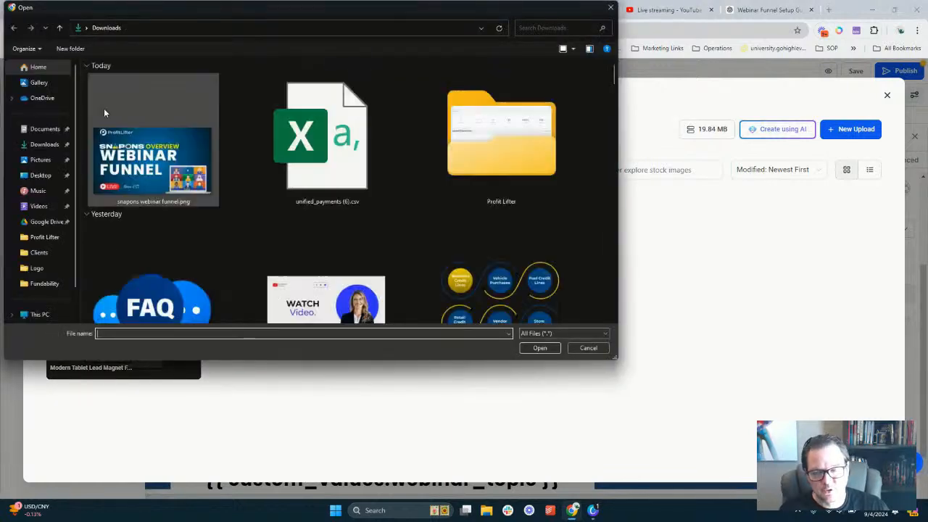
pyautogui.doubleClick(108, 115)
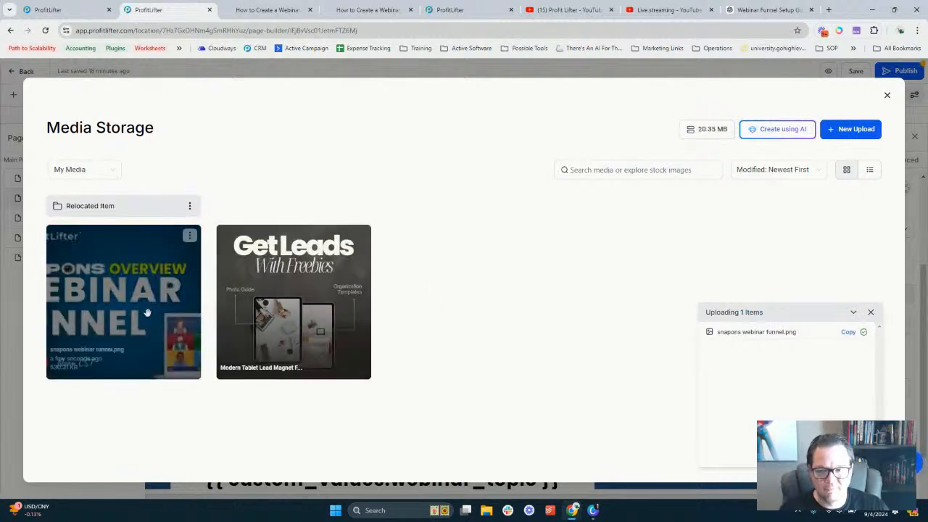
pyautogui.click(145, 319)
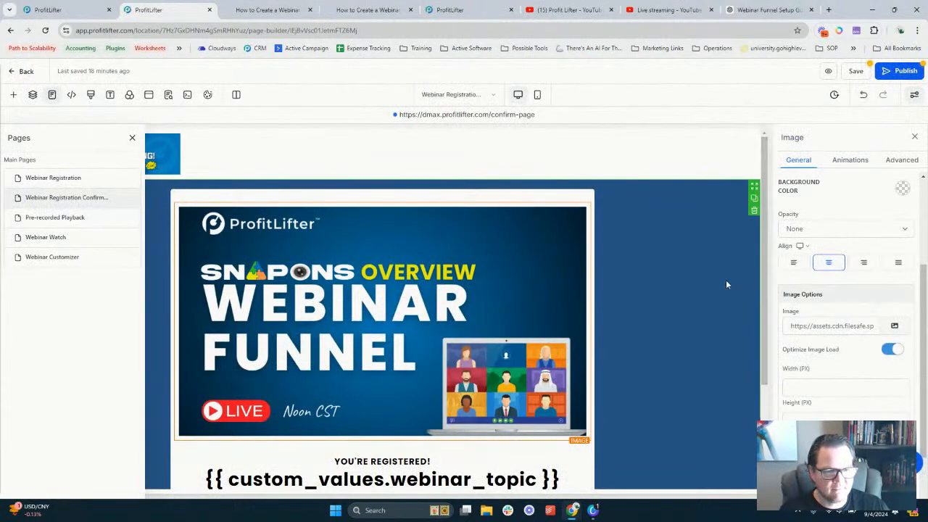
# Hide the funnel pages list and save the confirmation page
pyautogui.scroll(-3, 661, 228)
pyautogui.scroll(3, 442, 239)
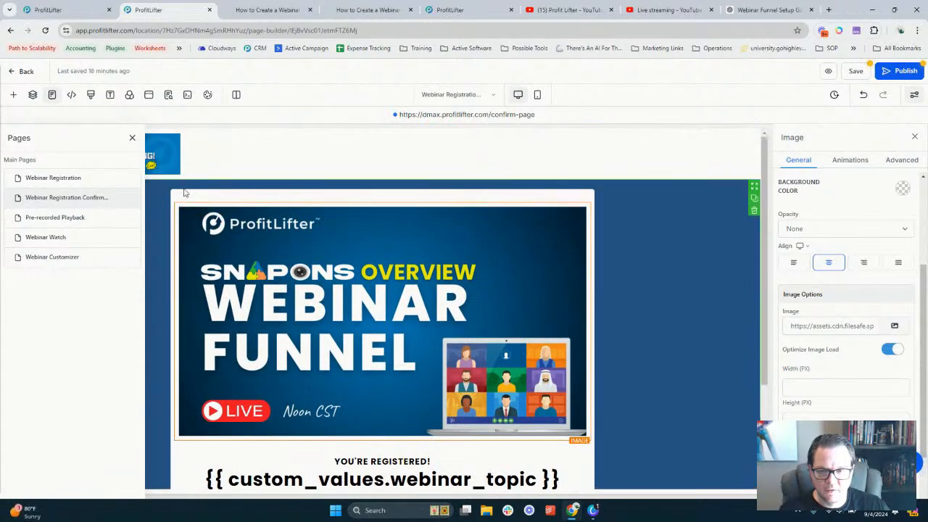
pyautogui.click(133, 137)
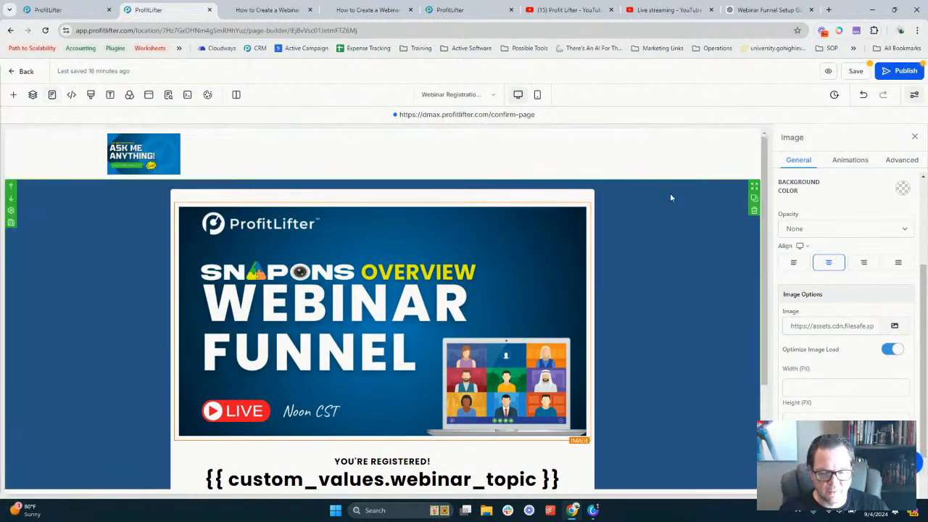
pyautogui.scroll(-1, 679, 199)
pyautogui.scroll(1, 458, 221)
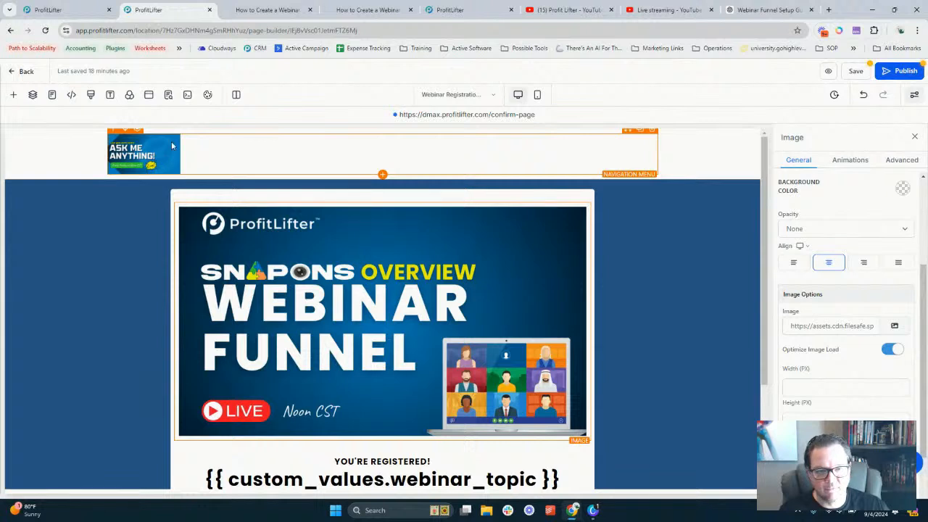
pyautogui.scroll(-3, 392, 225)
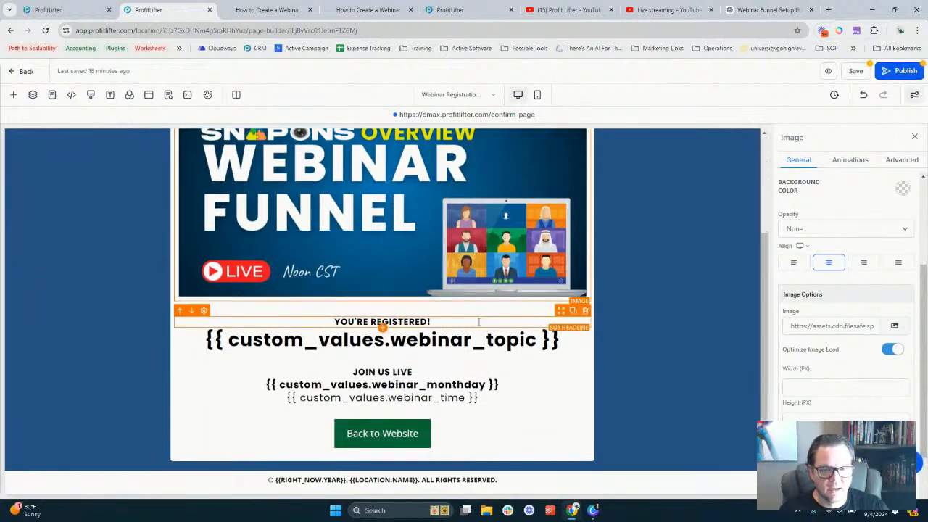
pyautogui.click(855, 70)
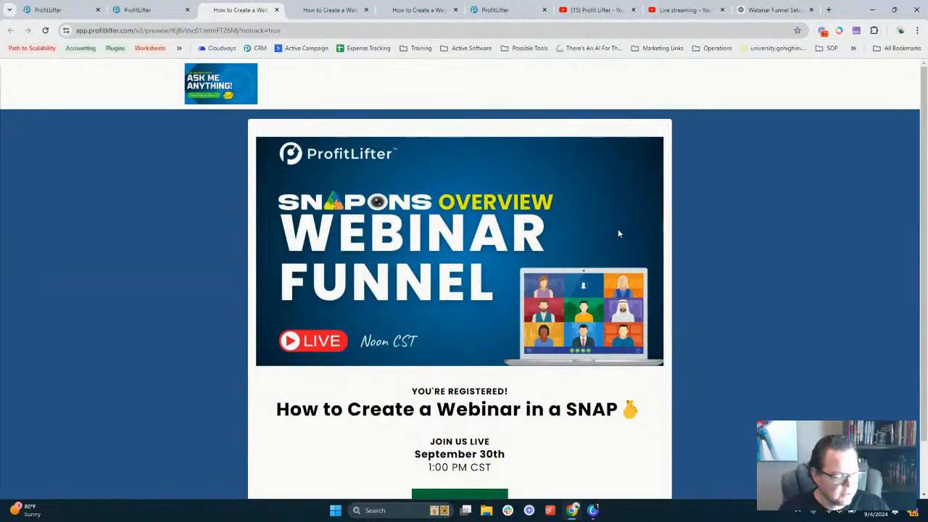
pyautogui.scroll(-2, 572, 324)
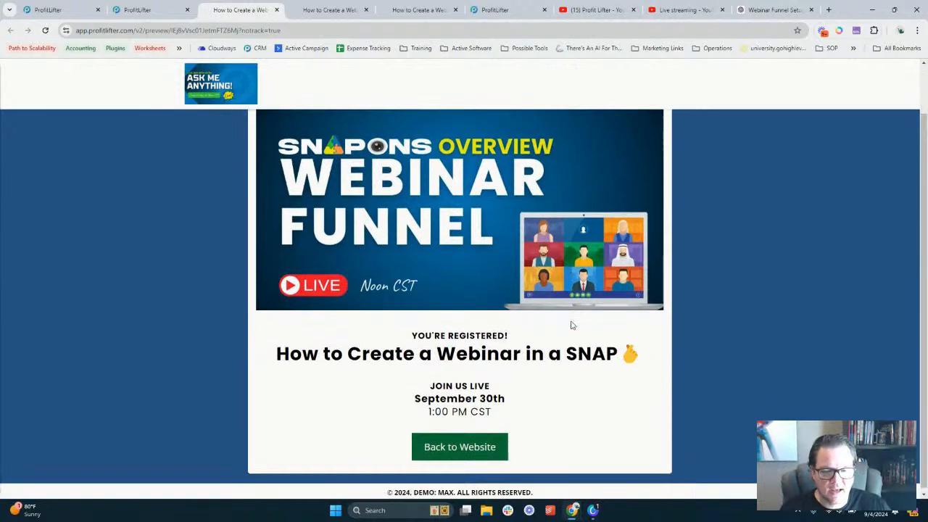
pyautogui.moveTo(440, 382); pyautogui.dragTo(503, 414)
pyautogui.click(506, 415)
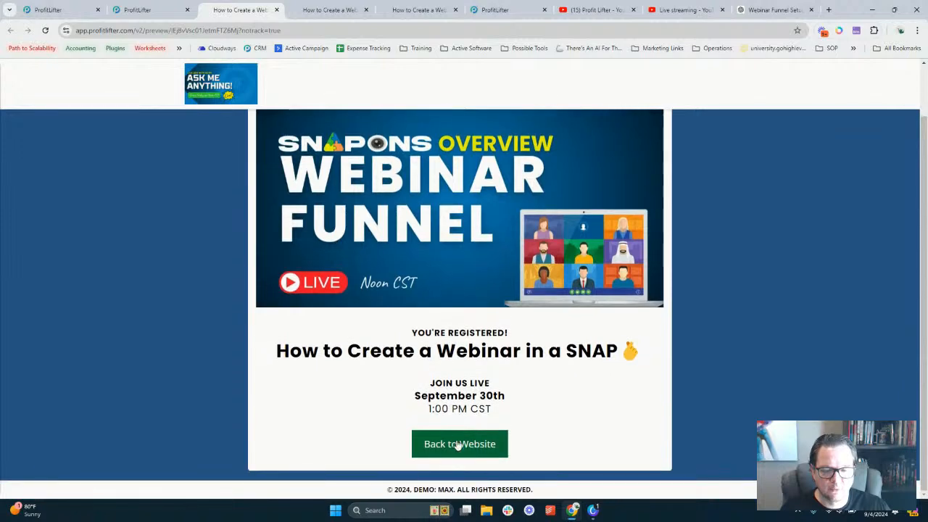
pyautogui.click(460, 444)
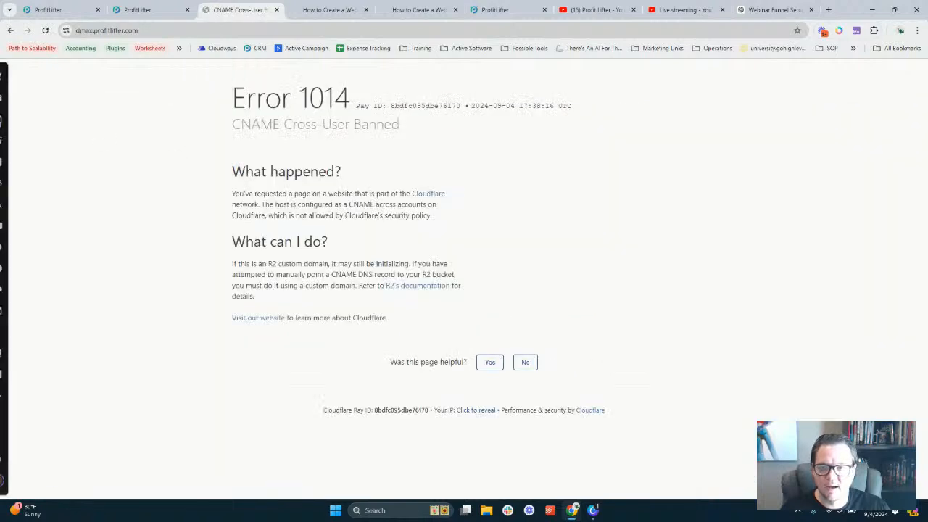
pyautogui.click(11, 29)
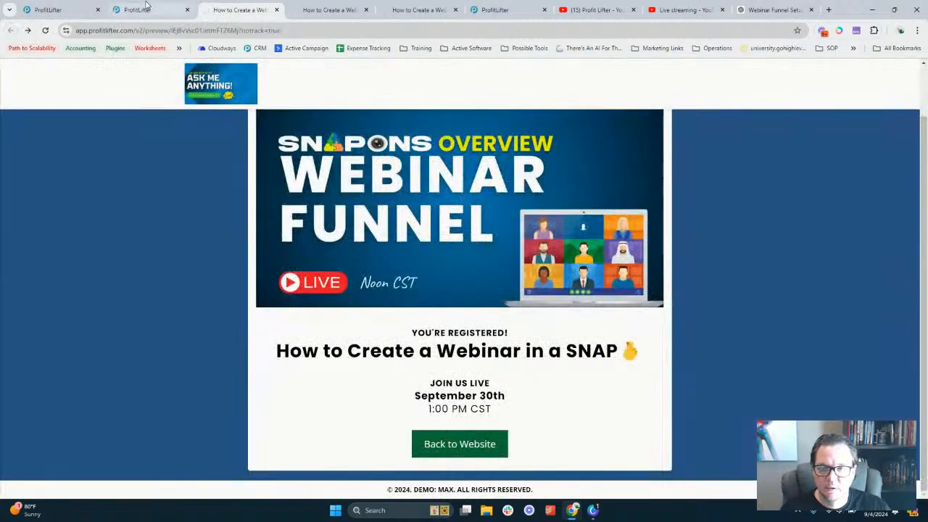
pyautogui.click(145, 7)
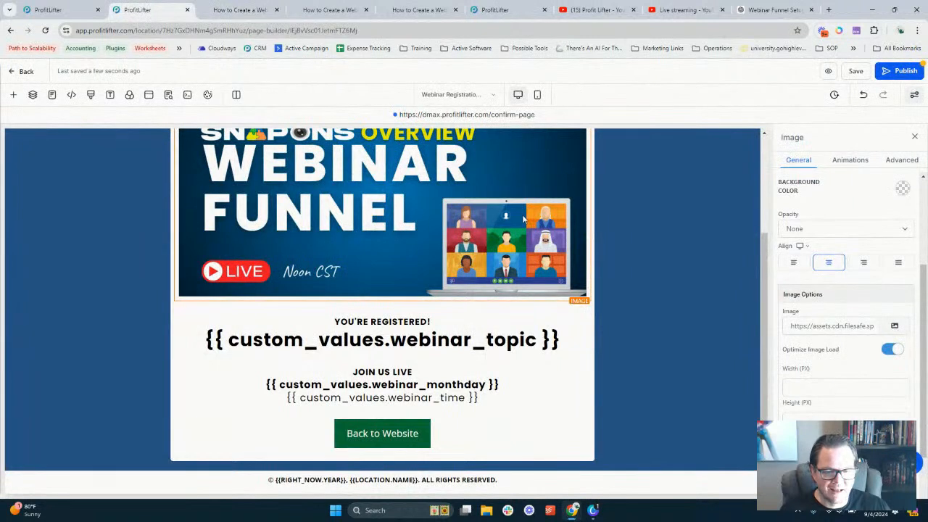
# Inspect the Pre-recorded Playback video element's thumbnail settings, then return to the funnel steps overview
pyautogui.click(51, 95)
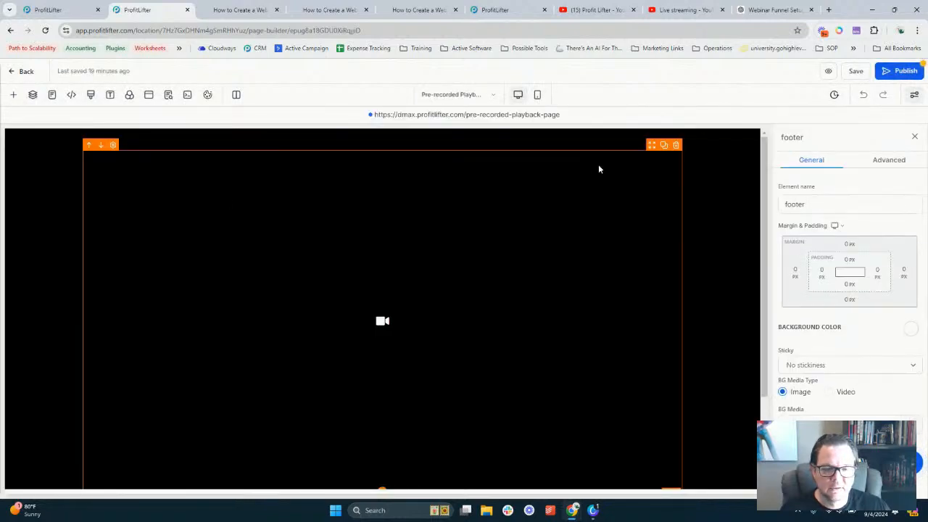
pyautogui.click(565, 267)
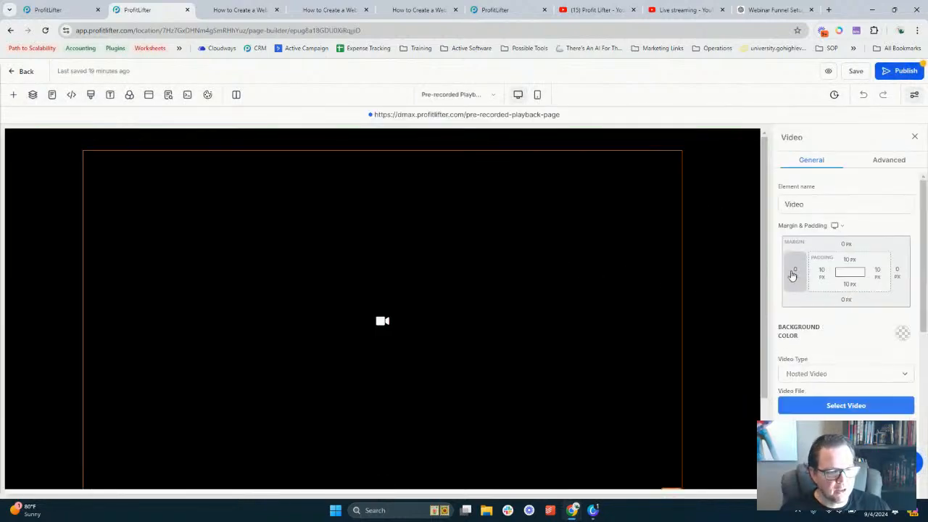
pyautogui.scroll(-2, 791, 268)
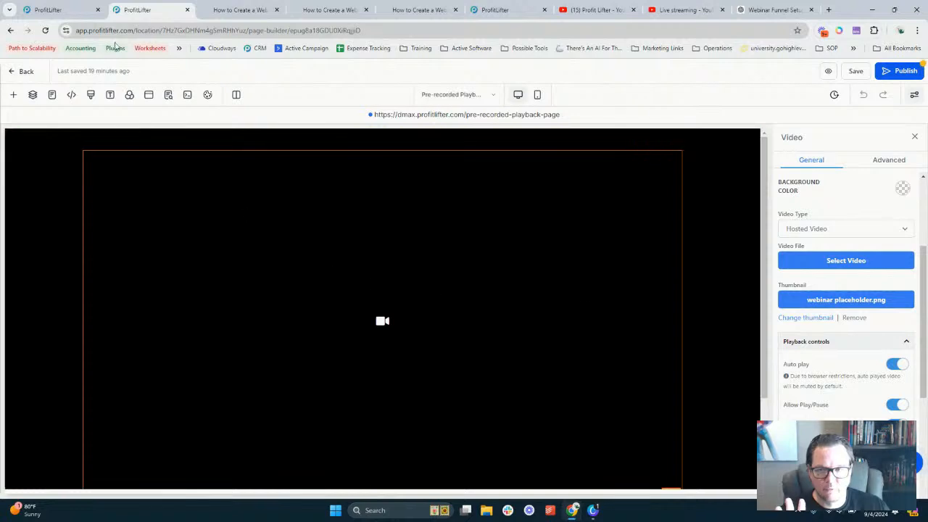
pyautogui.click(51, 10)
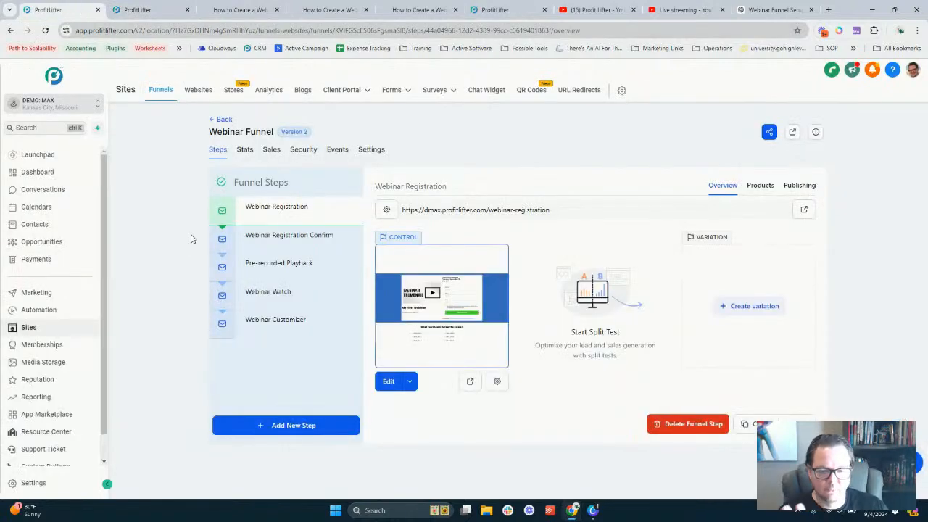
# Try viewing the published Webinar Registration page and close the Cloudflare error tab
pyautogui.click(283, 265)
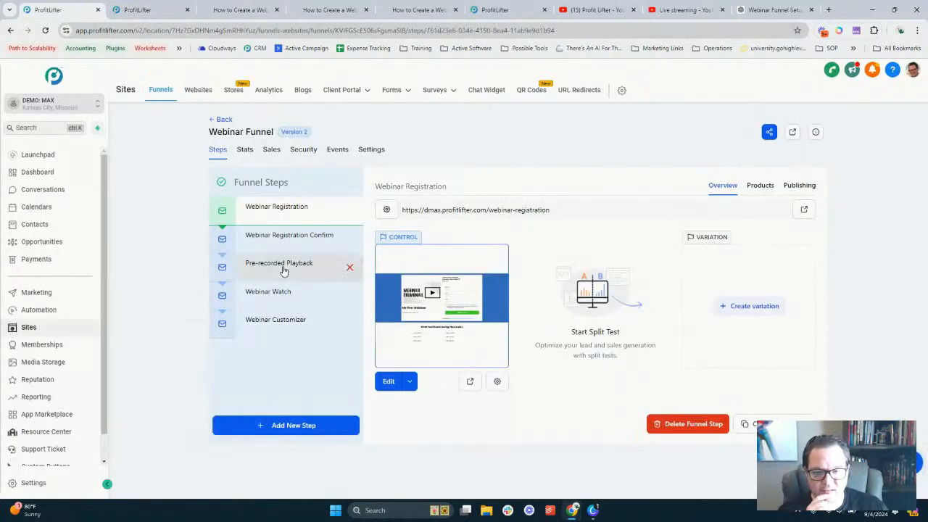
pyautogui.click(287, 208)
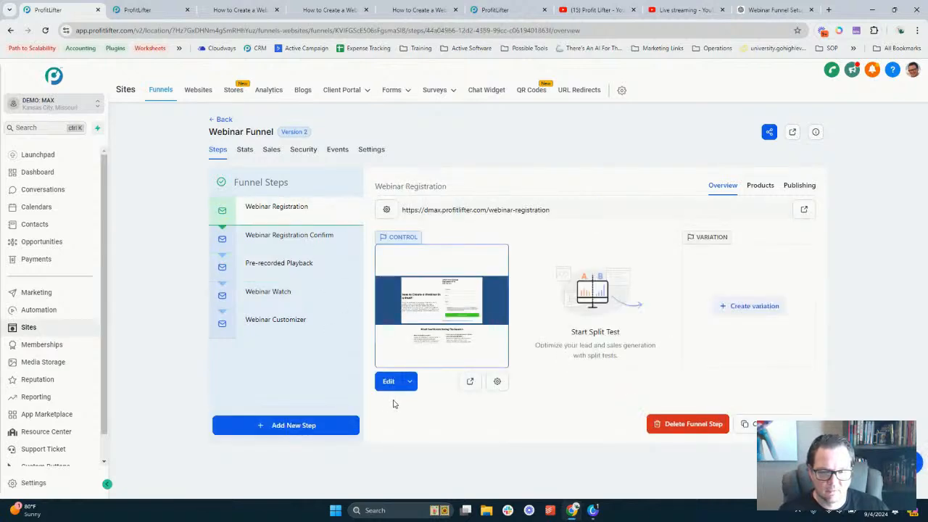
pyautogui.click(469, 384)
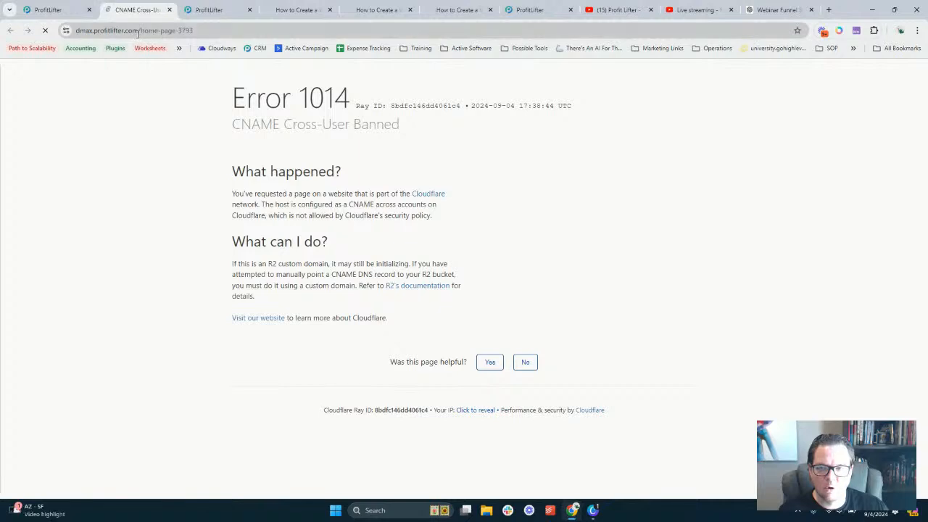
pyautogui.click(52, 10)
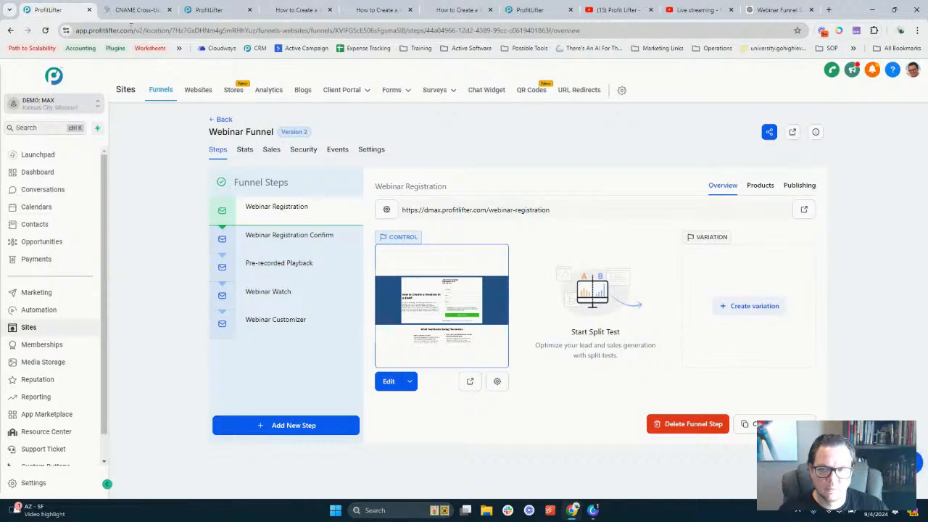
pyautogui.click(142, 6)
pyautogui.click(169, 10)
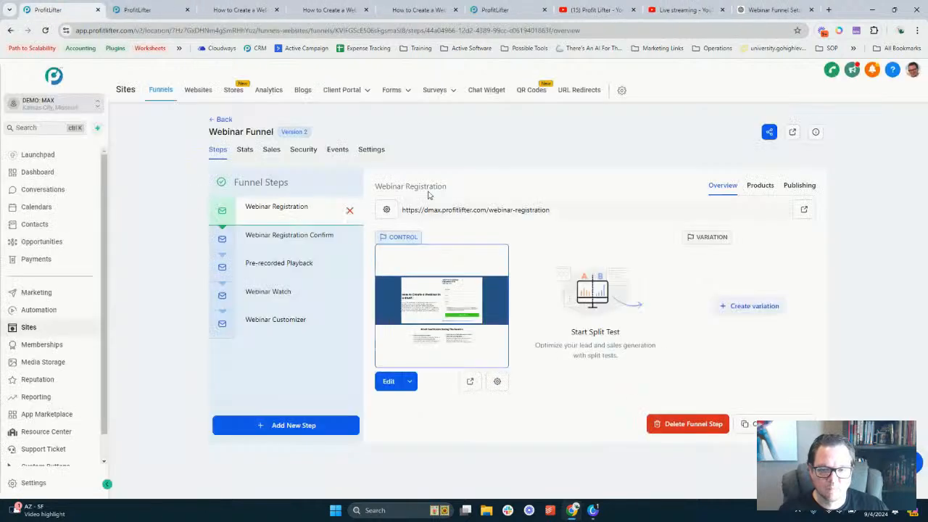
# Retry the live registration address in a new tab, close the error, and edit Webinar Registration
pyautogui.moveTo(549, 209); pyautogui.dragTo(401, 209)
pyautogui.rightClick(526, 208)
pyautogui.click(580, 244)
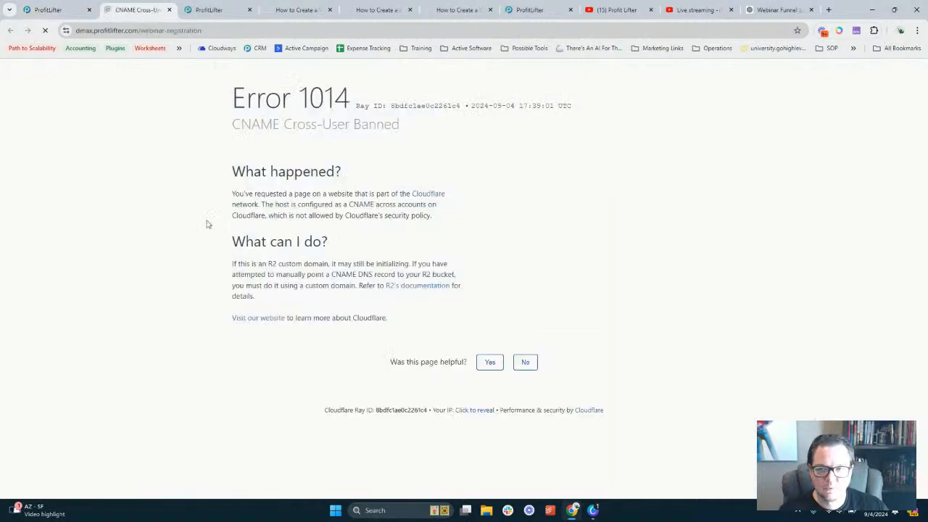
pyautogui.click(45, 29)
pyautogui.click(169, 9)
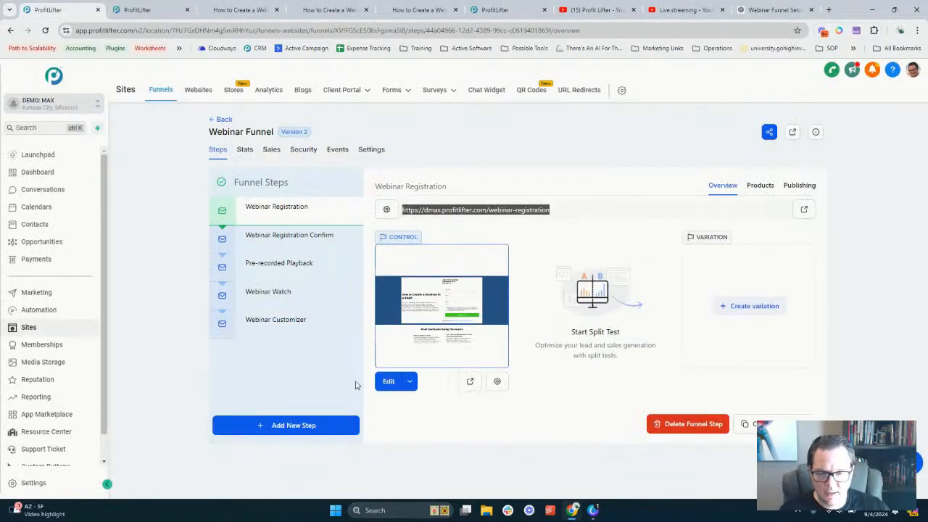
pyautogui.click(390, 384)
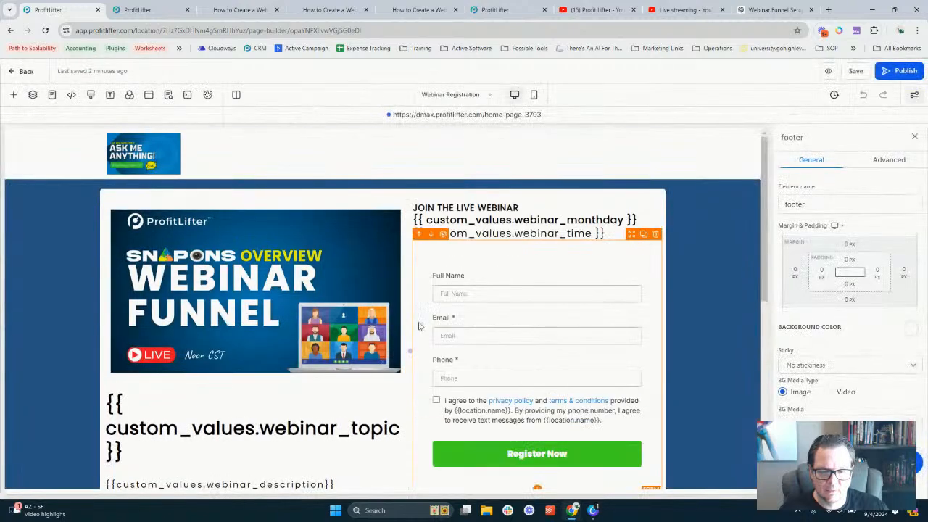
# Select the Can't Make It? sub headline and scroll through the registration page
pyautogui.scroll(-2, 518, 340)
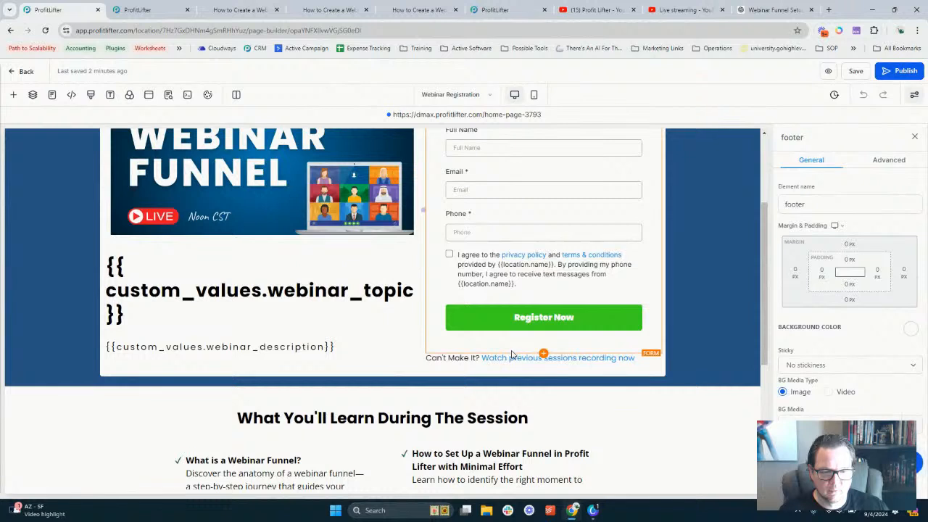
pyautogui.click(509, 358)
pyautogui.scroll(-1, 820, 308)
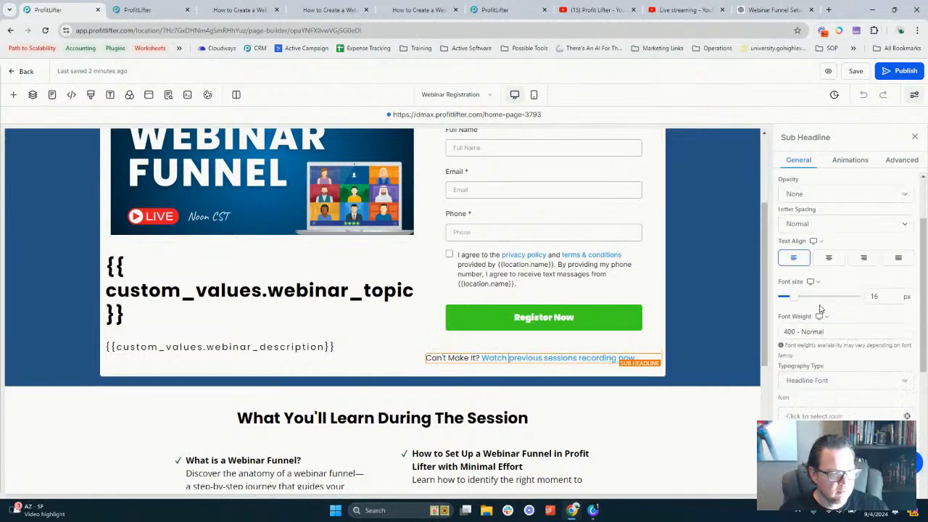
pyautogui.scroll(-3, 820, 308)
pyautogui.scroll(3, 826, 384)
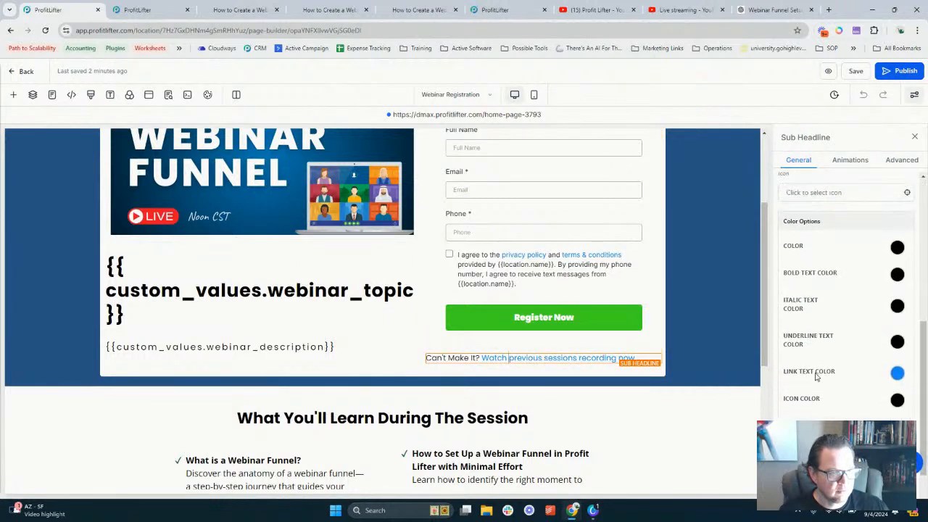
pyautogui.scroll(1, 813, 375)
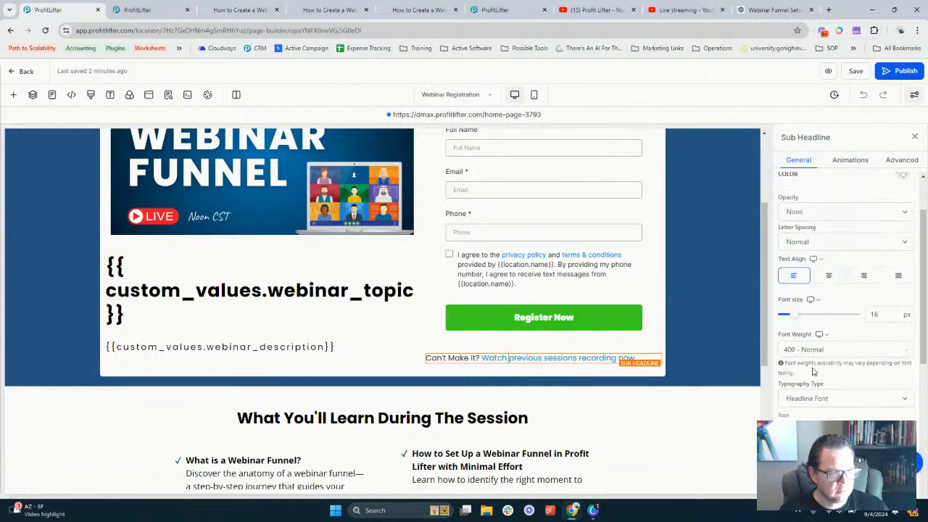
pyautogui.scroll(-3, 700, 274)
pyautogui.scroll(2, 536, 268)
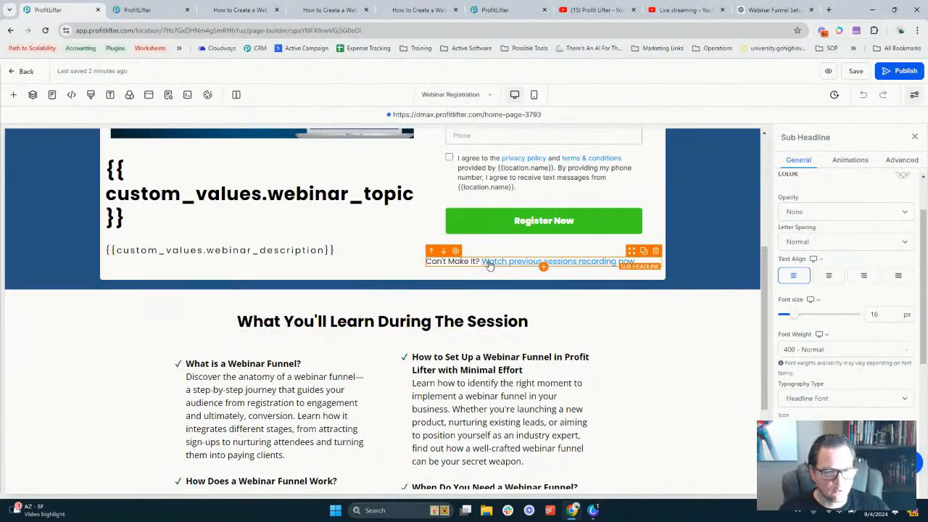
# Verify 'Watch previous sessions recording now' links to the webinar replay link custom value, then exit the builder
pyautogui.moveTo(490, 265); pyautogui.dragTo(633, 262)
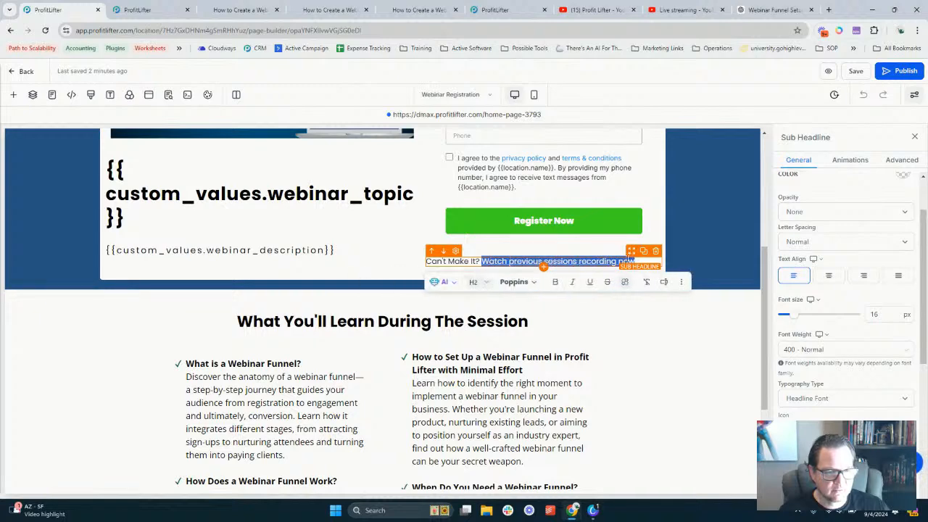
pyautogui.click(625, 284)
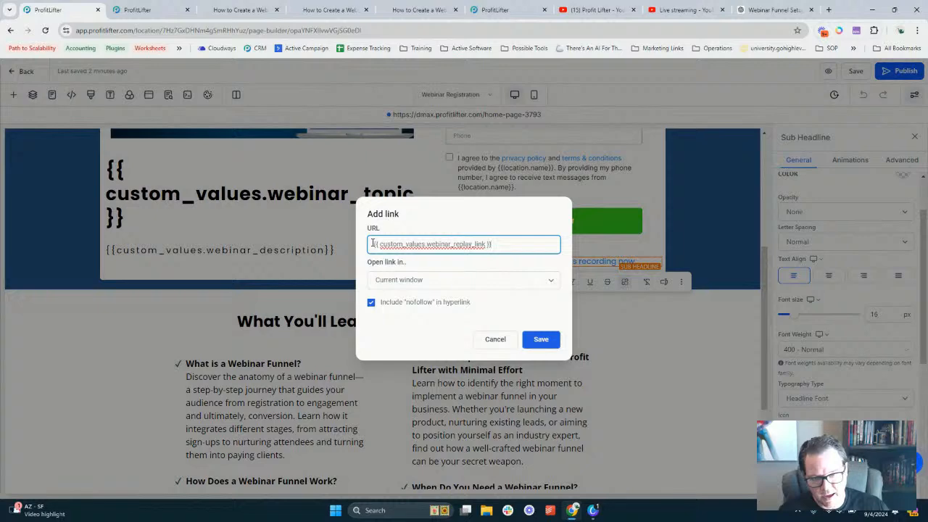
pyautogui.click(496, 340)
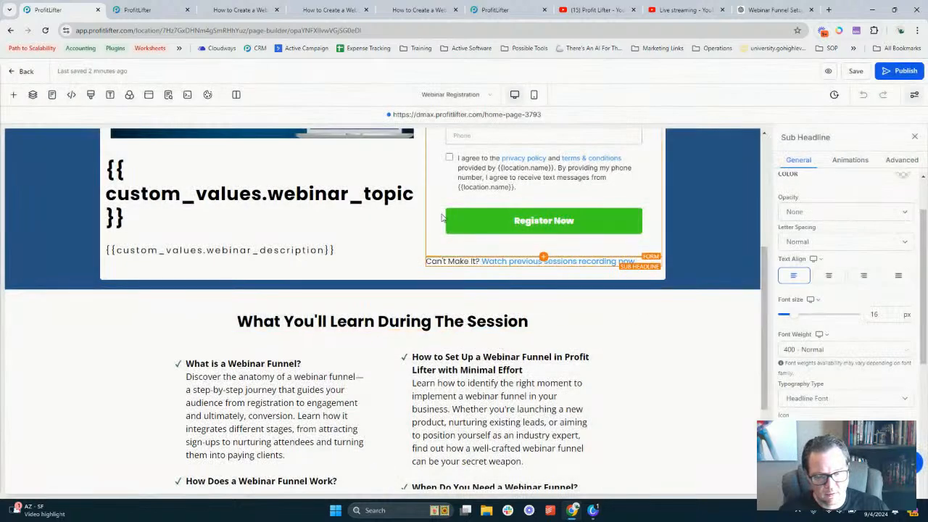
pyautogui.scroll(-2, 442, 217)
pyautogui.scroll(5, 382, 202)
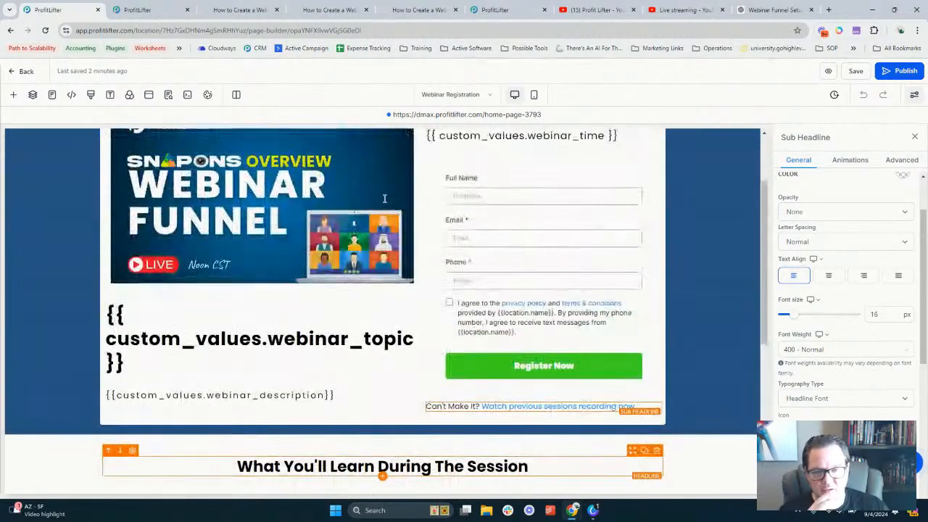
pyautogui.click(23, 71)
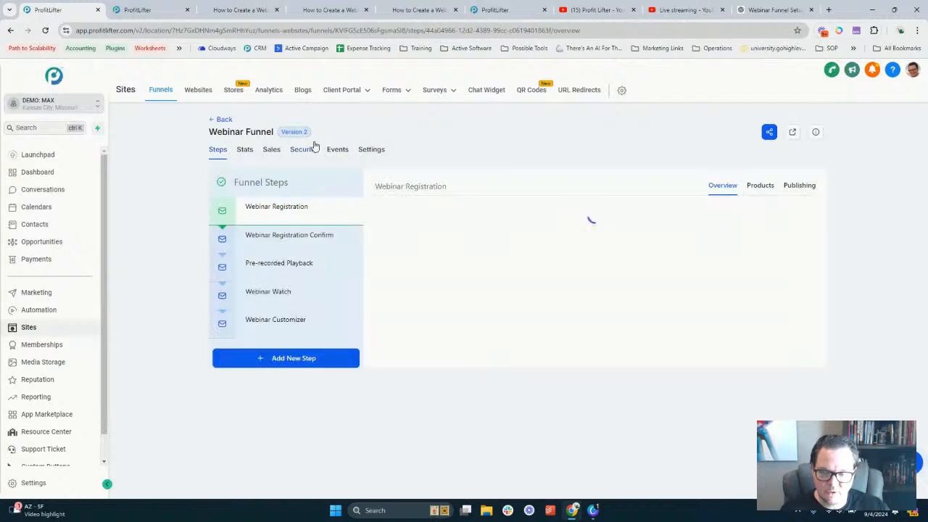
# Move Pre-recorded Playback below Webinar Watch and edit its page in a new tab
pyautogui.click(281, 267)
pyautogui.moveTo(281, 270); pyautogui.dragTo(275, 319)
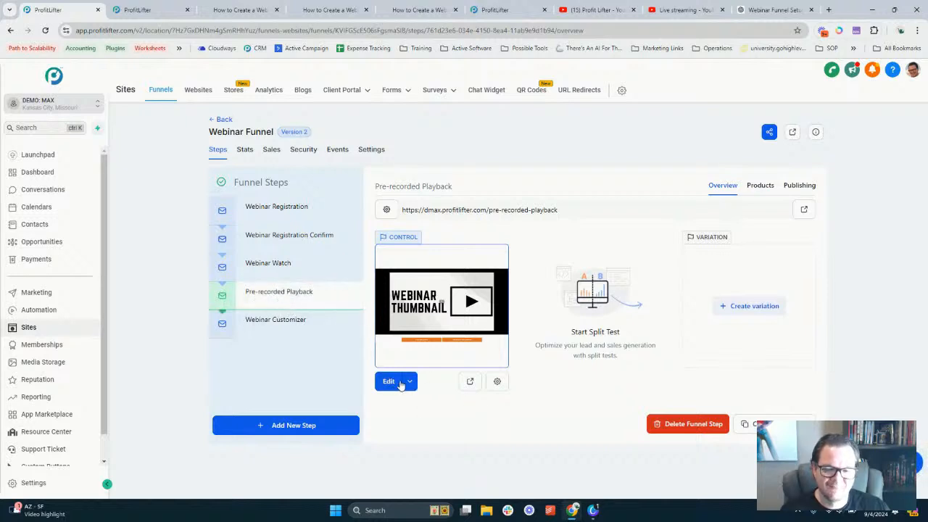
pyautogui.click(411, 382)
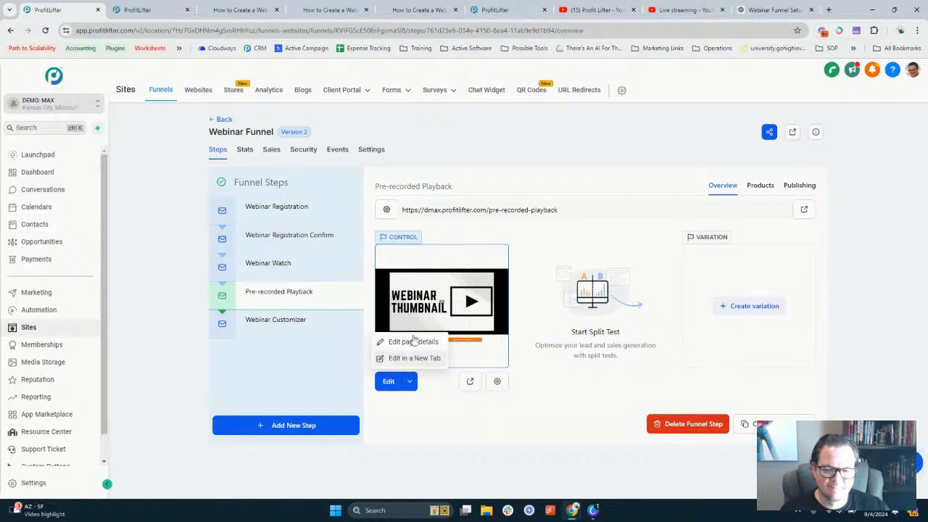
pyautogui.click(154, 8)
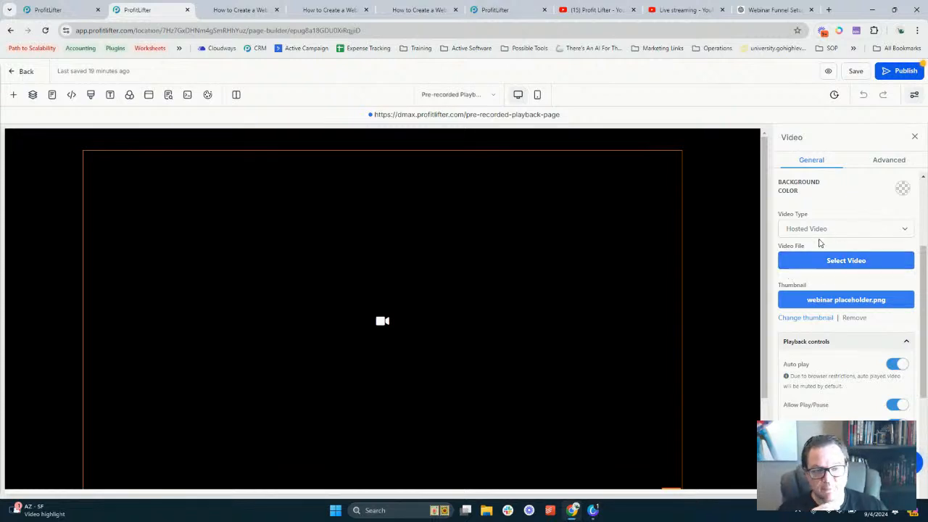
# Set the playback video thumbnail to snapons webinar funnel.png from Media Storage, then choose the video
pyautogui.scroll(-3, 822, 242)
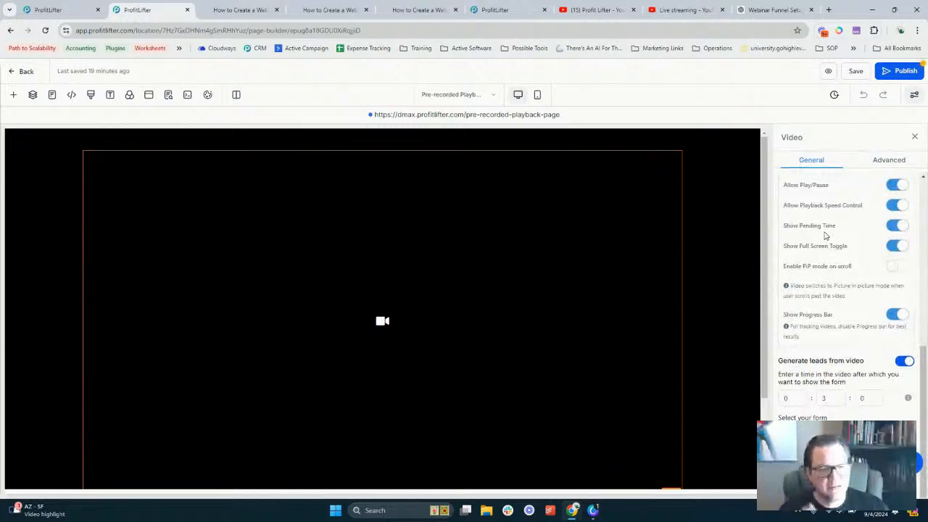
pyautogui.scroll(3, 821, 241)
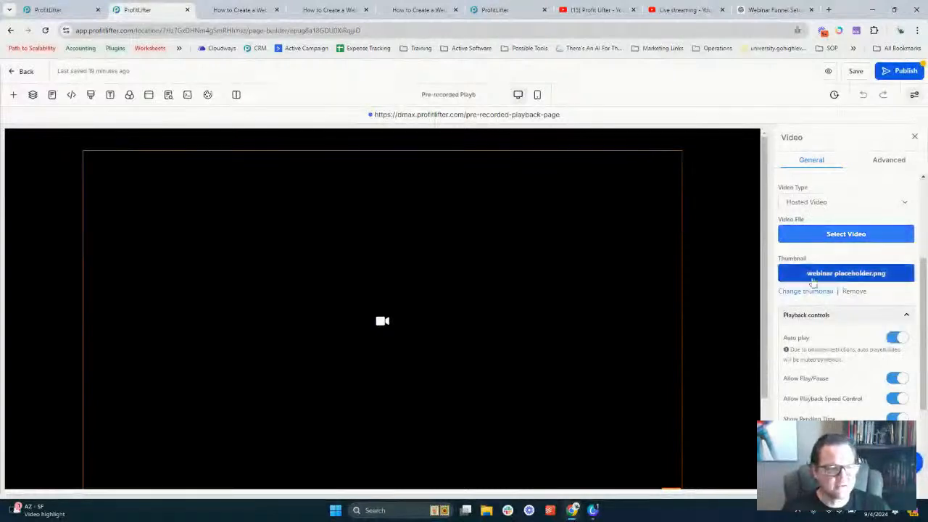
pyautogui.click(814, 277)
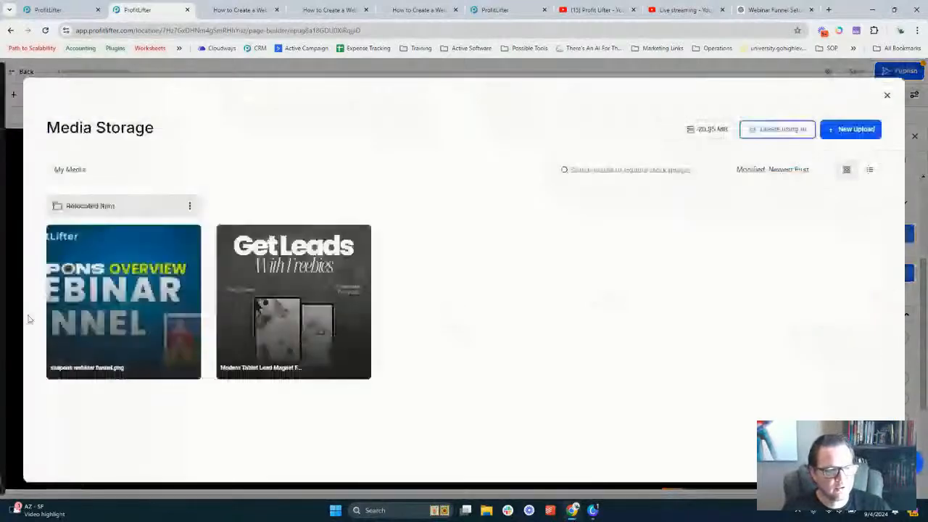
pyautogui.click(90, 297)
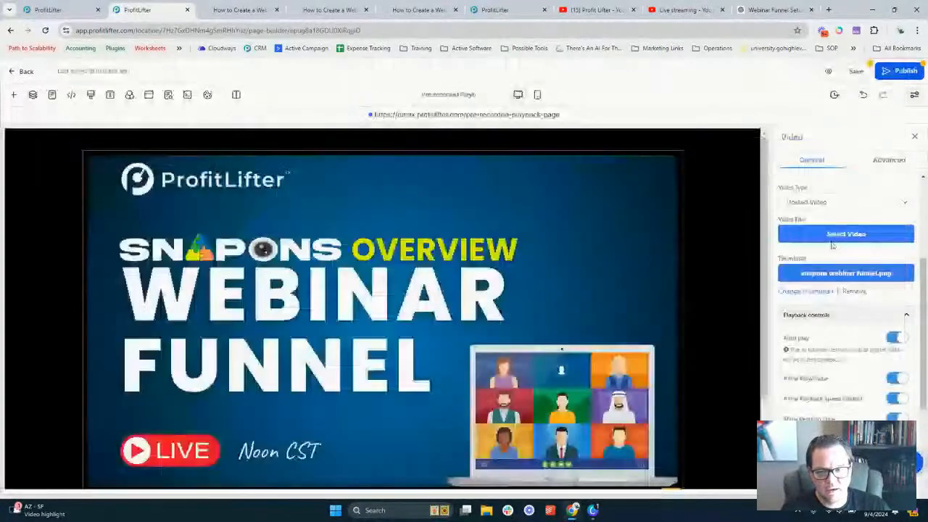
pyautogui.click(833, 239)
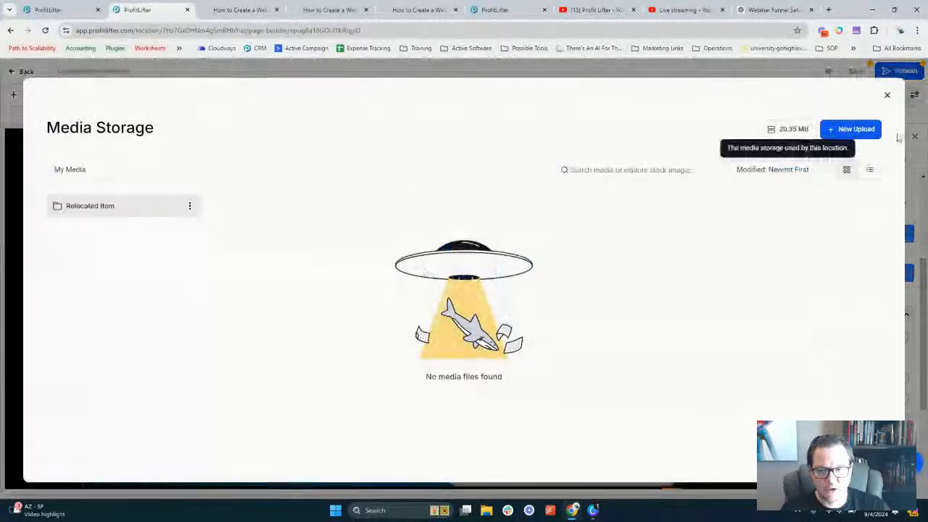
# Upload Hiring a Marketing VA!.mp4 from Downloads into media storage
pyautogui.click(851, 129)
pyautogui.click(857, 153)
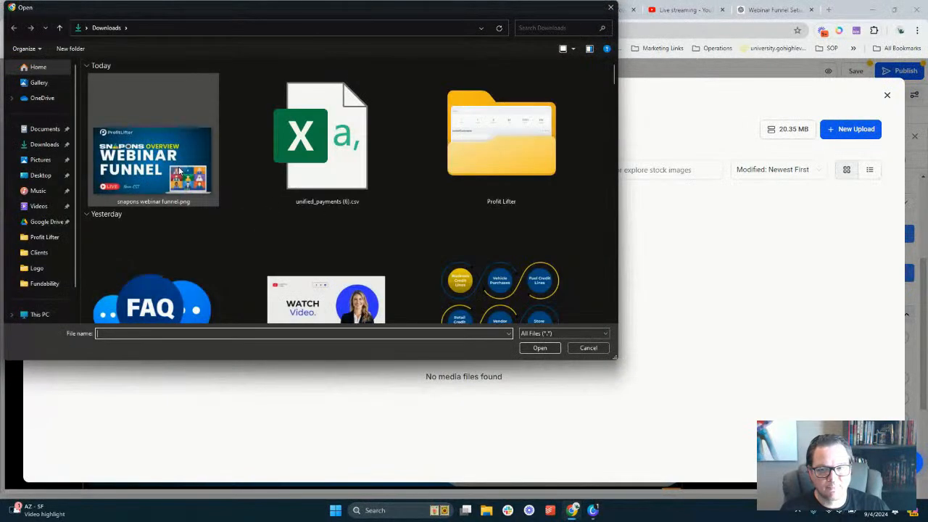
pyautogui.scroll(-10, 391, 204)
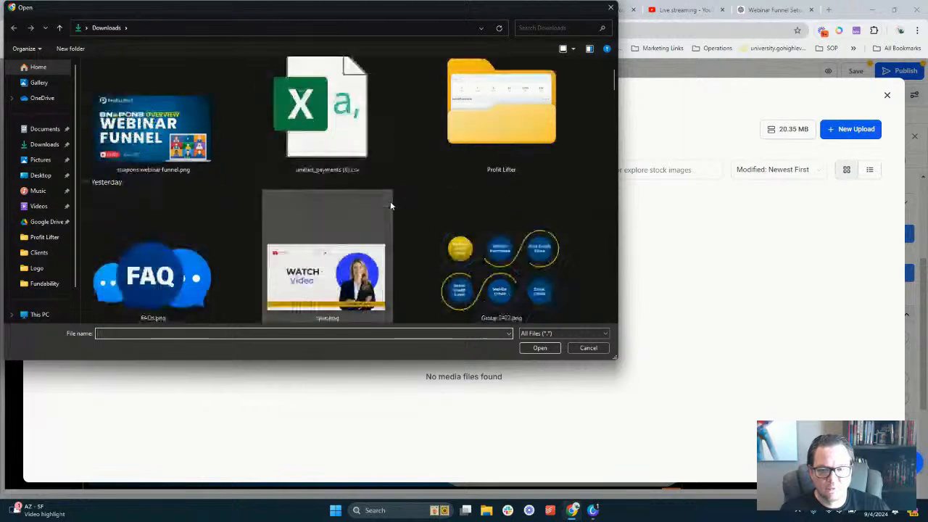
pyautogui.scroll(-5, 390, 203)
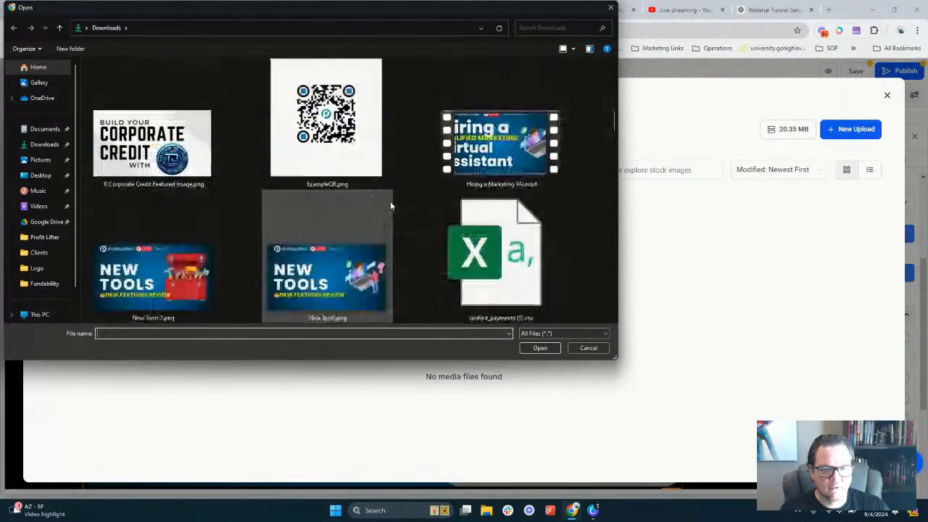
pyautogui.doubleClick(508, 134)
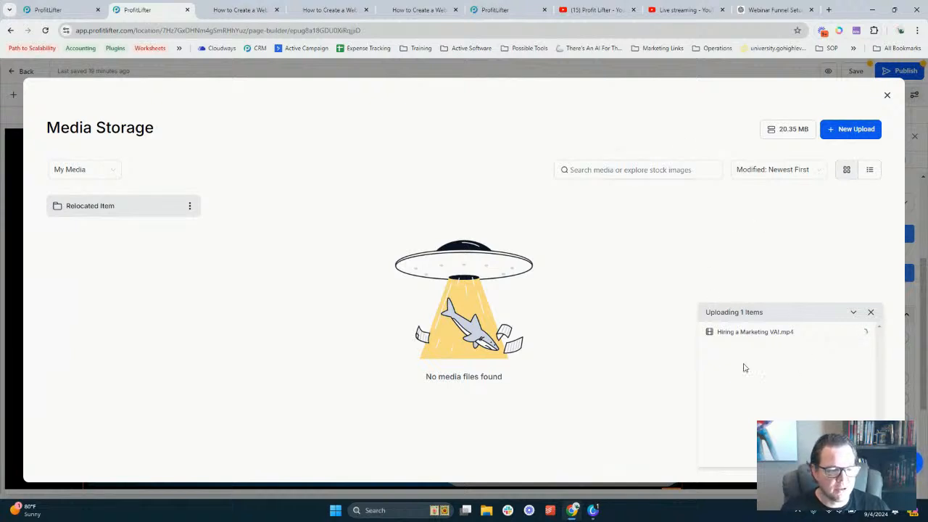
pyautogui.tripleClick(743, 332)
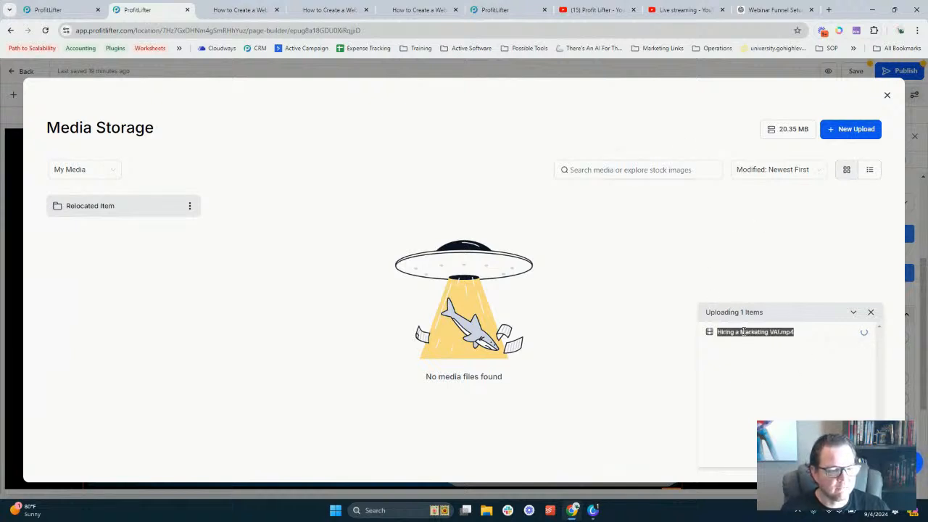
pyautogui.click(754, 334)
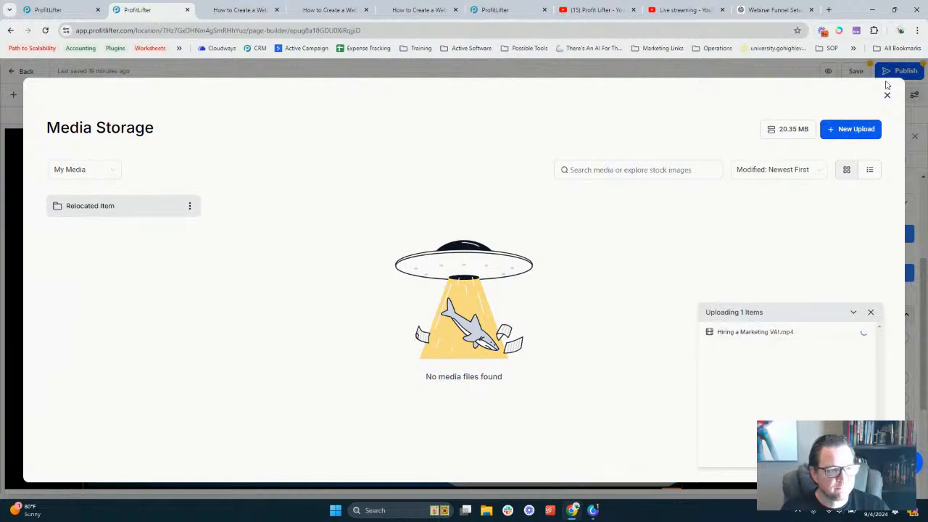
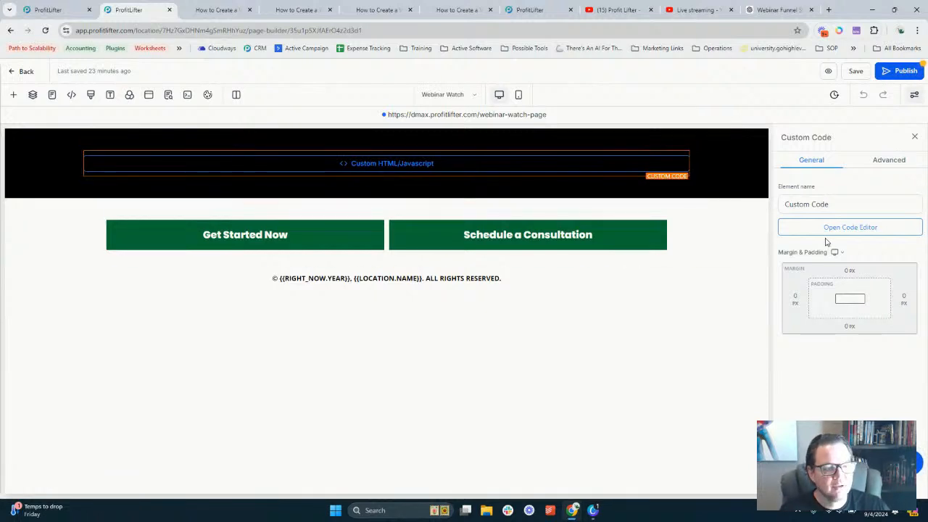
# Open the empty Custom Javascript/HTML editor for the Watch page's Custom Code block
pyautogui.click(853, 230)
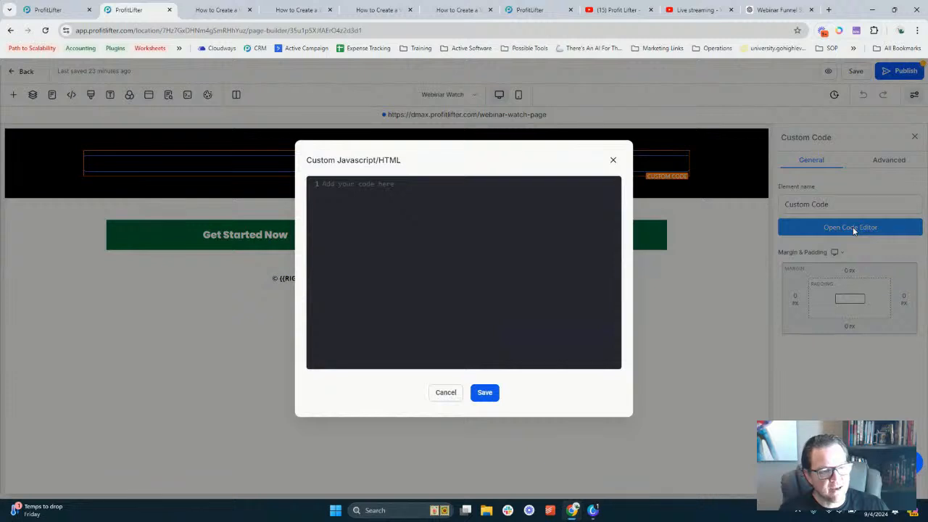
pyautogui.click(696, 9)
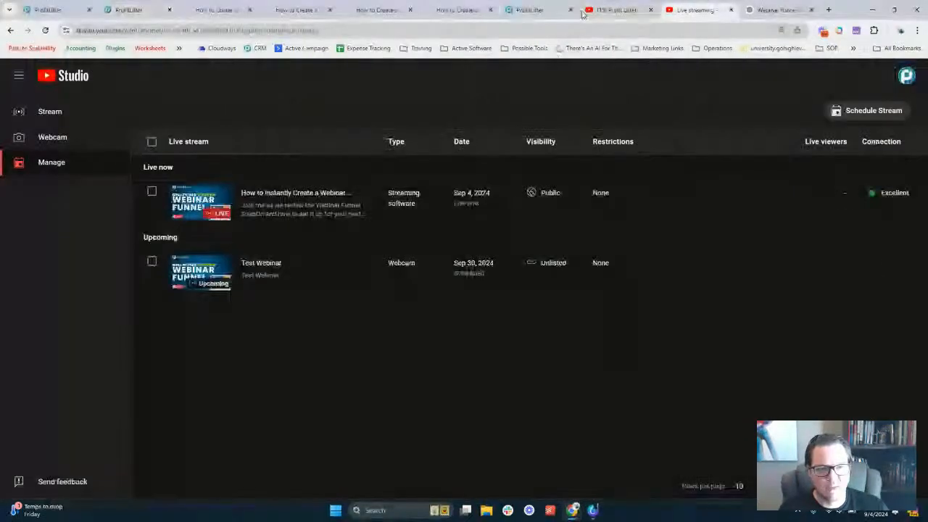
# Find Test Webinar in the live-stream list and copy its shareable link from the options menu
pyautogui.click(617, 10)
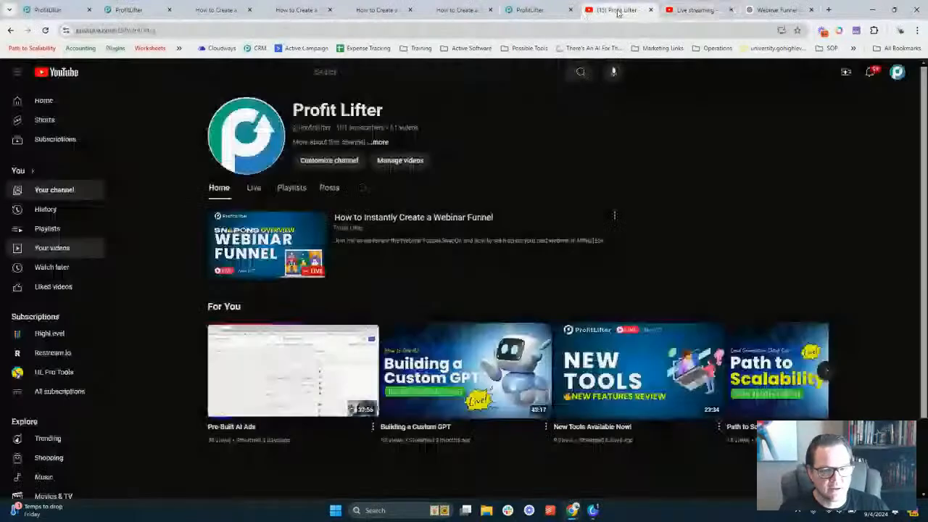
pyautogui.click(692, 10)
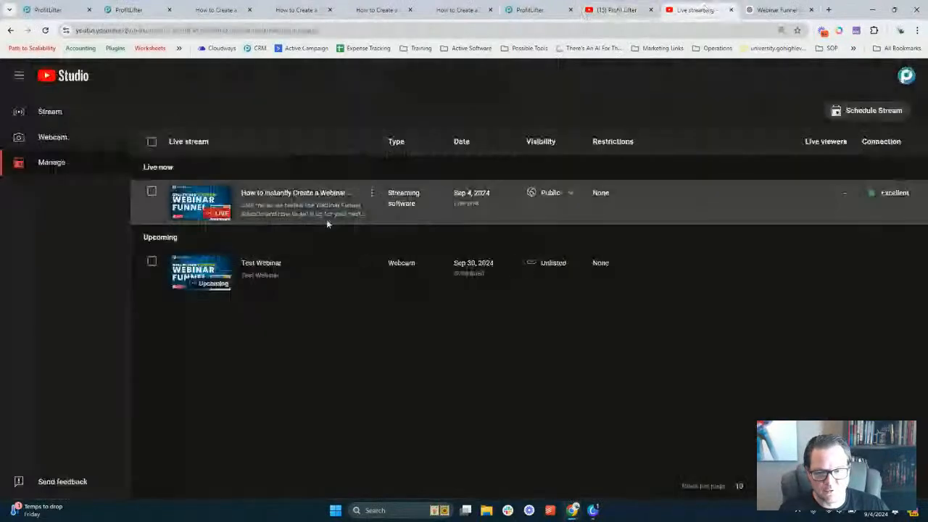
pyautogui.click(276, 262)
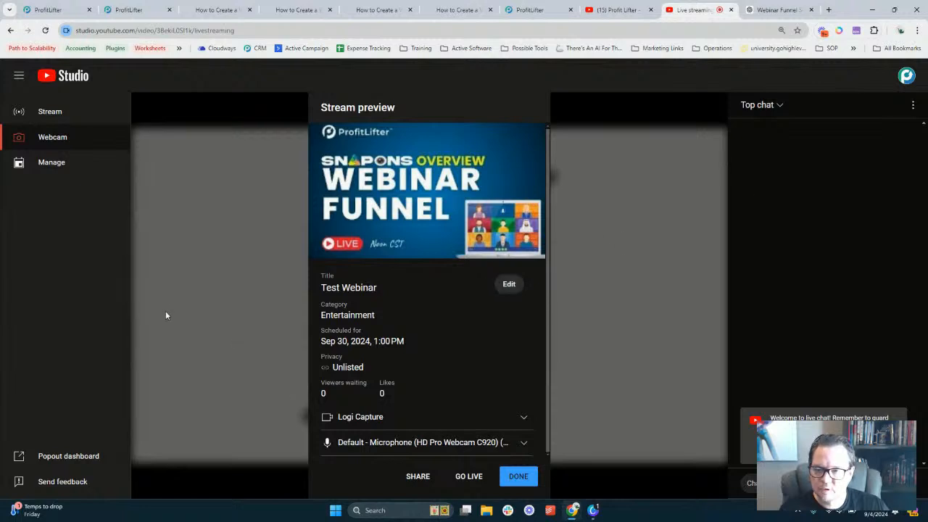
pyautogui.click(48, 164)
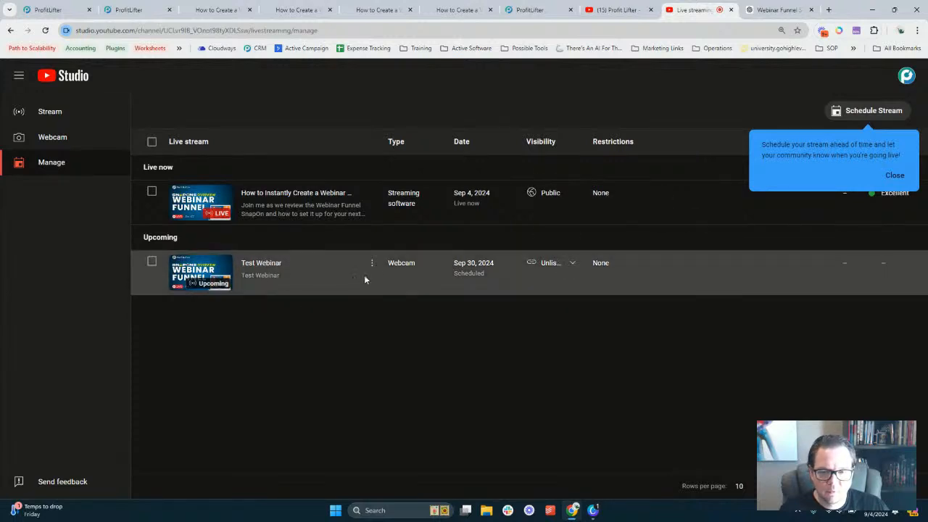
pyautogui.click(372, 265)
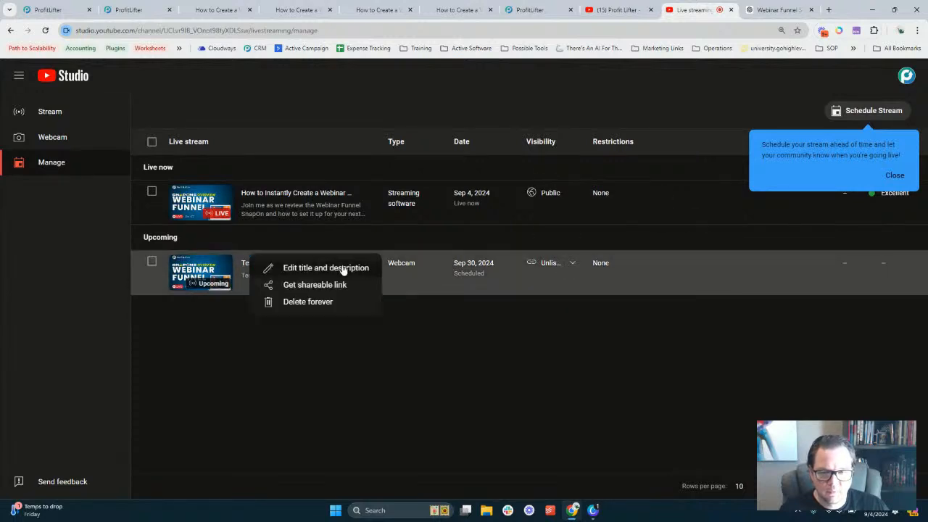
pyautogui.click(332, 284)
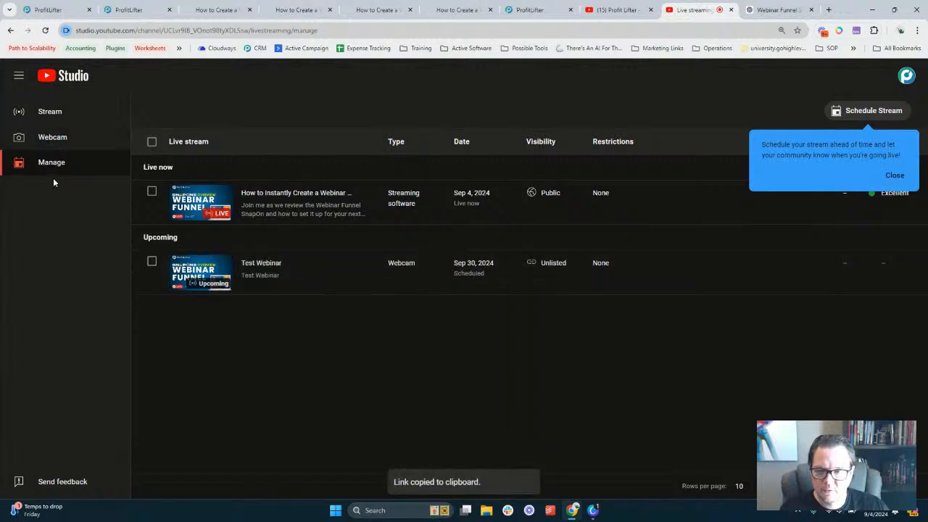
# Copy the Test Webinar video link from its preview's Share Livestream dialog
pyautogui.click(152, 262)
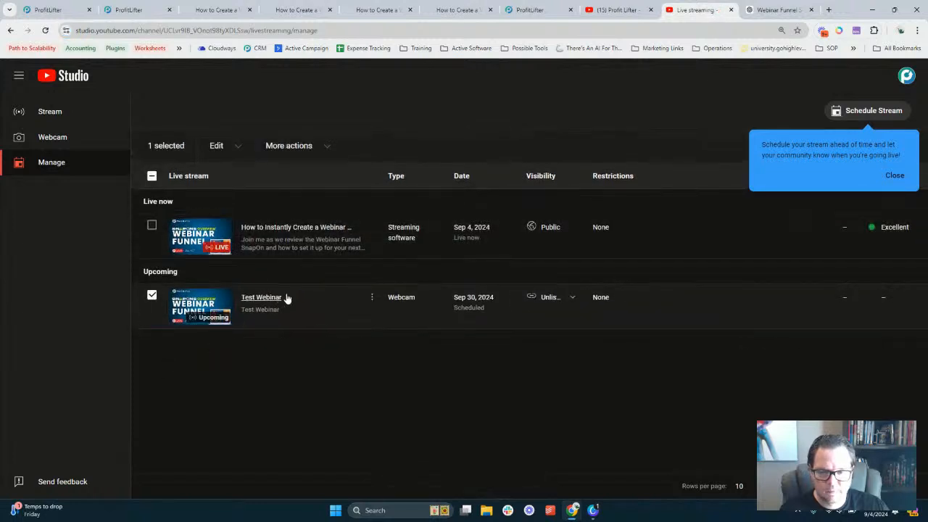
pyautogui.click(261, 299)
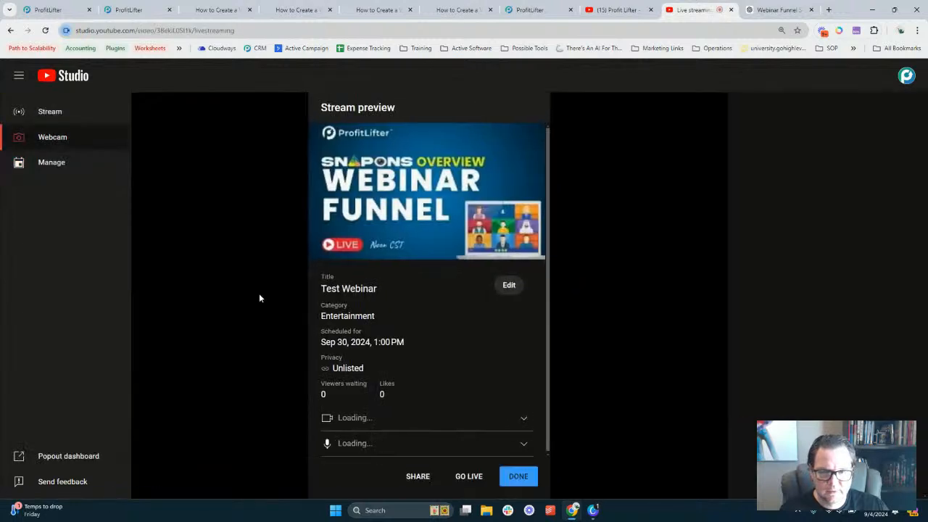
pyautogui.moveTo(449, 250)
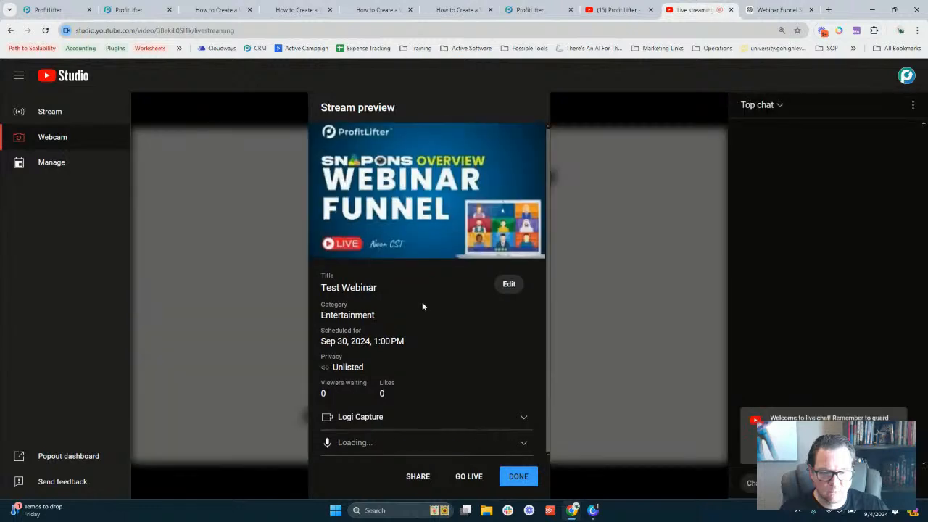
pyautogui.click(421, 476)
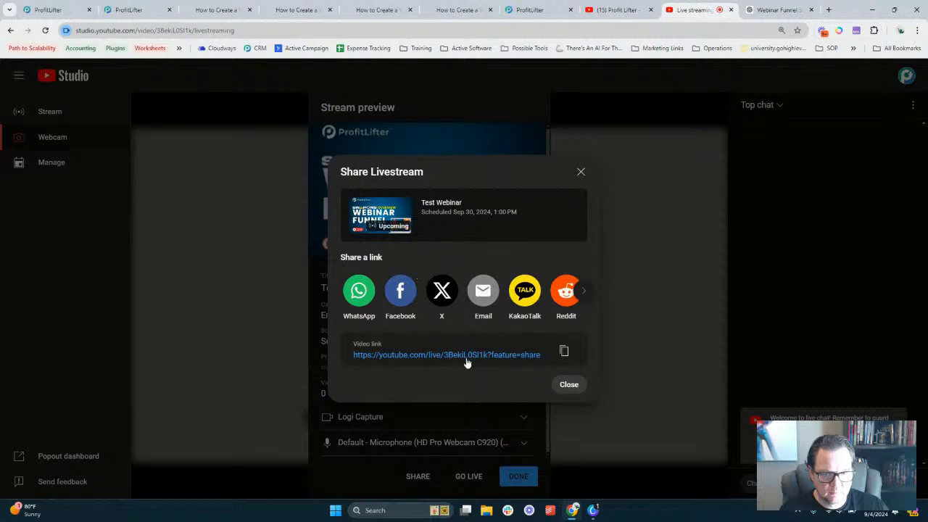
pyautogui.click(565, 351)
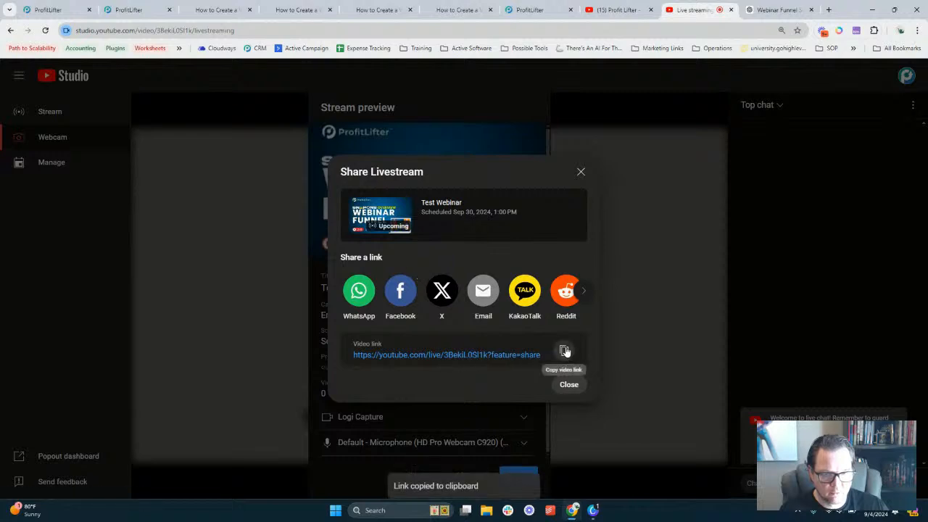
pyautogui.click(584, 293)
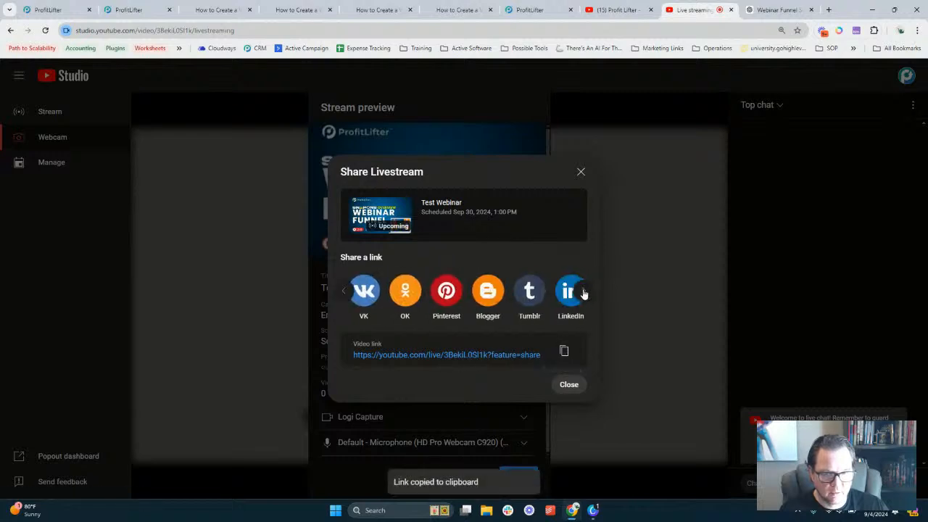
pyautogui.click(584, 293)
pyautogui.click(346, 292)
pyautogui.click(568, 385)
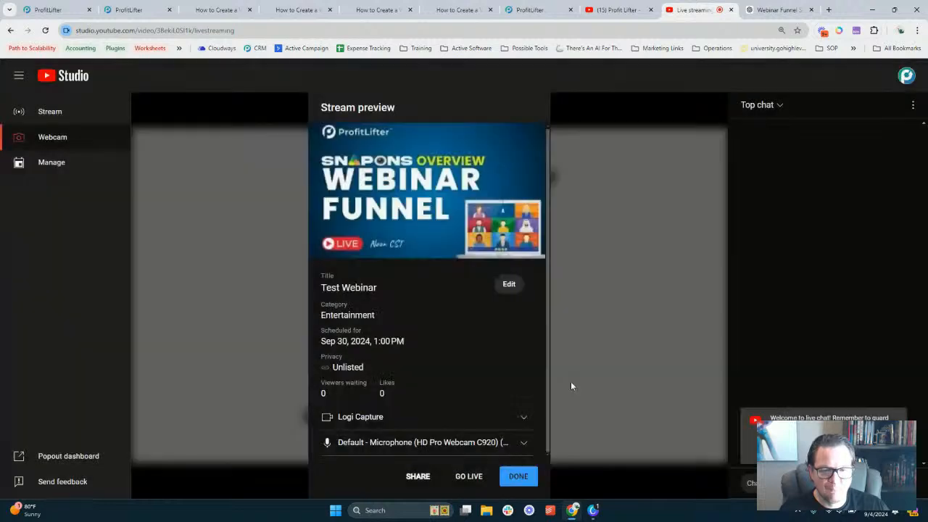
pyautogui.click(45, 9)
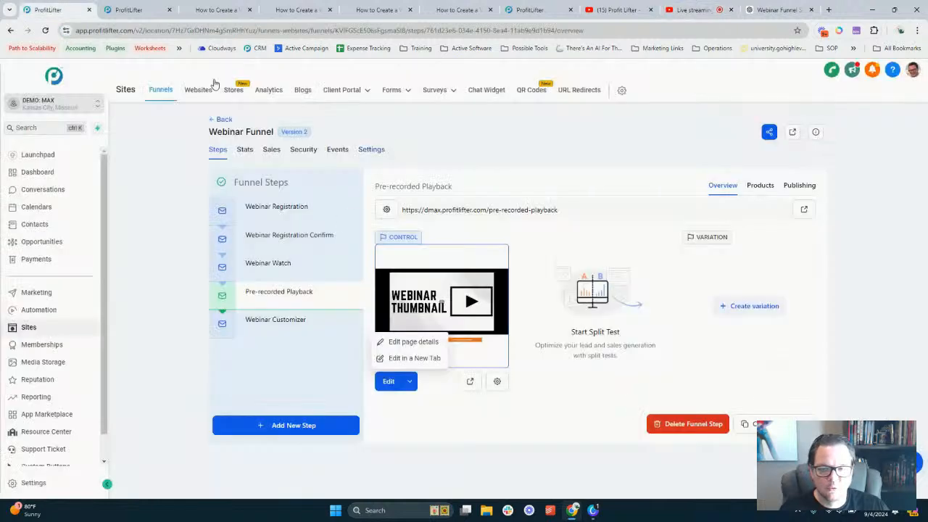
# Close the empty Custom Javascript/HTML editor without saving and return to the Test Webinar preview
pyautogui.click(131, 9)
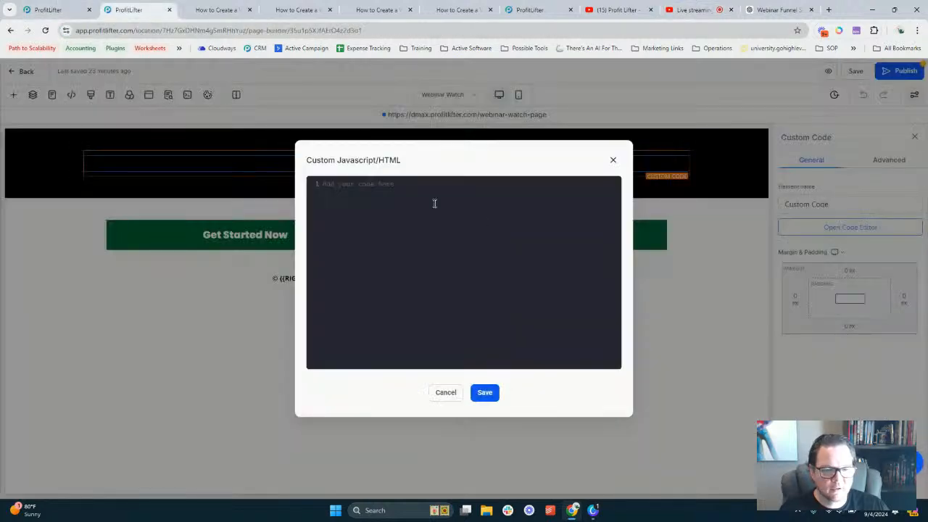
pyautogui.click(614, 160)
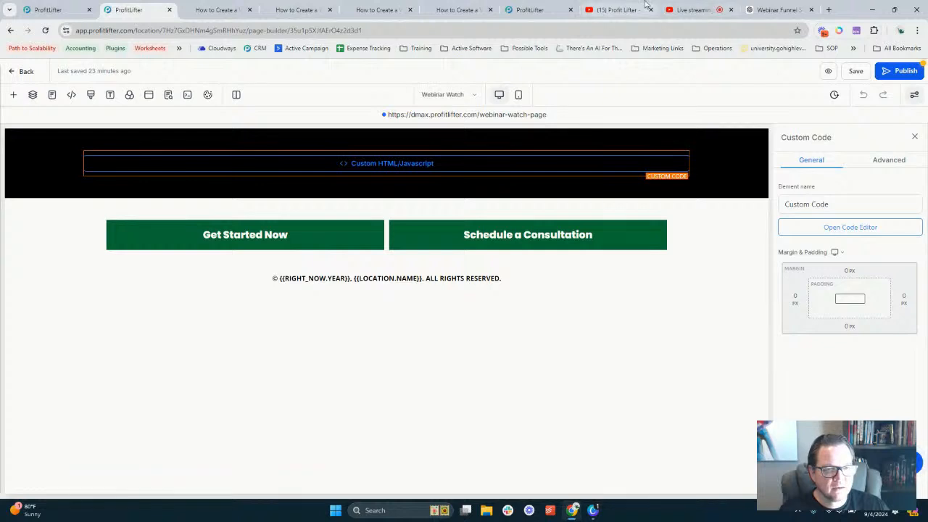
pyautogui.click(690, 8)
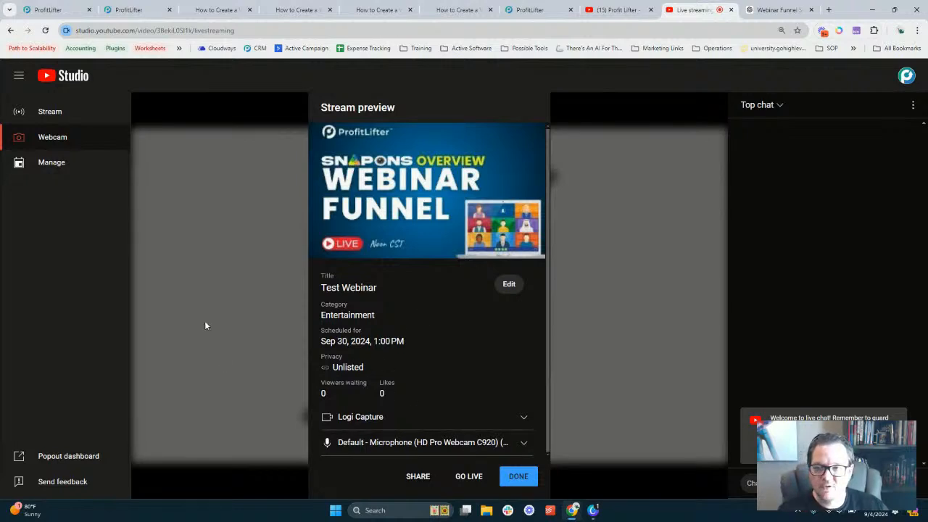
# Copy the shareable link of the 'Jumpstart Your Marketing and Sales' video from the channel's Videos list
pyautogui.click(64, 77)
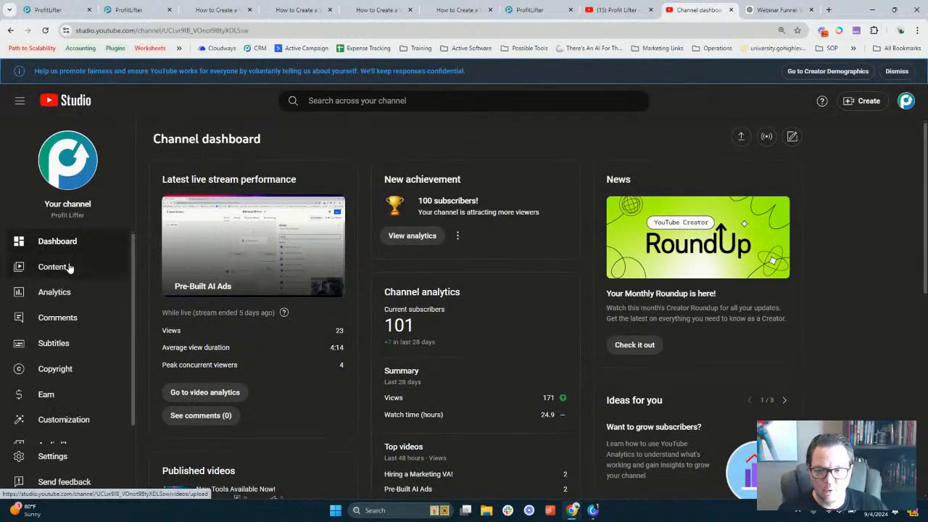
pyautogui.click(68, 268)
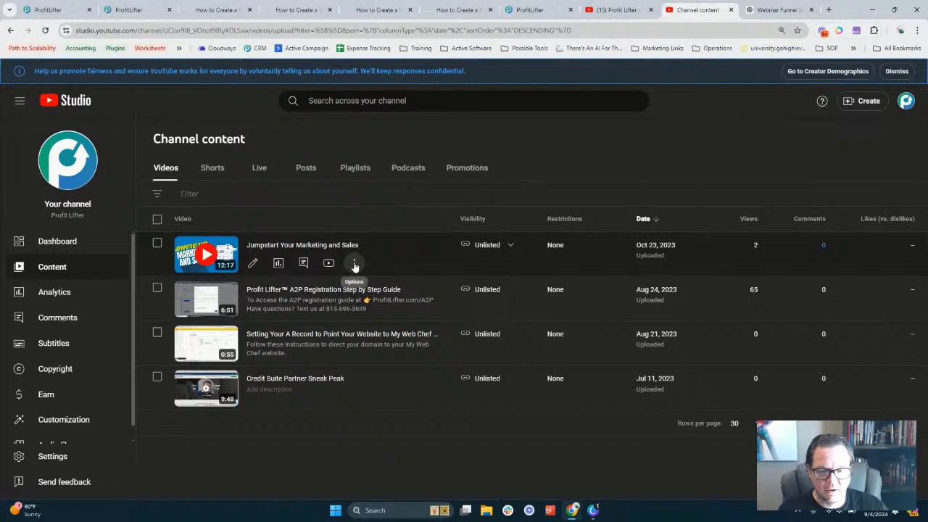
pyautogui.click(354, 263)
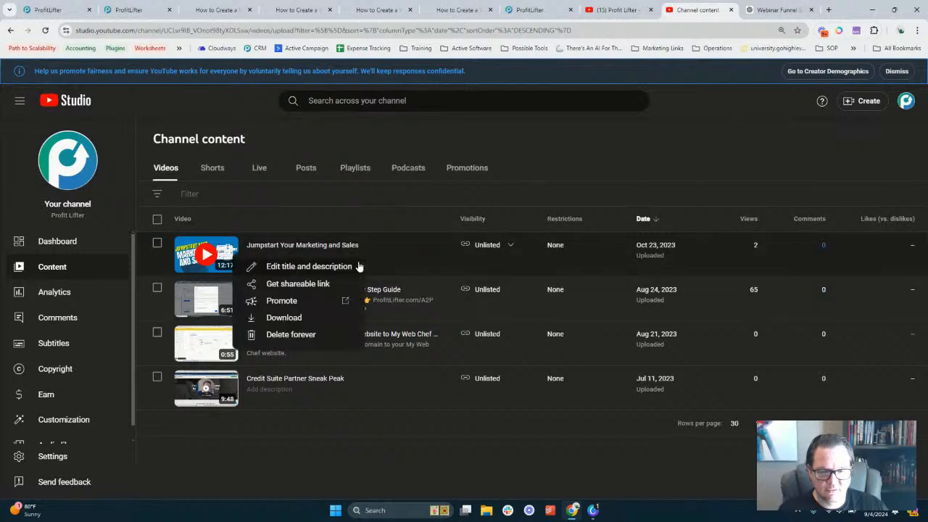
pyautogui.click(309, 285)
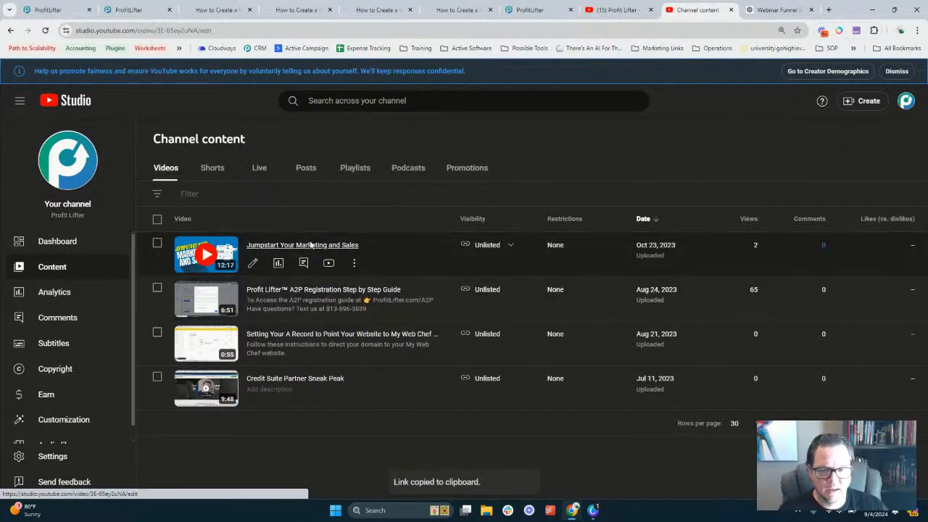
# Review the Jumpstart video's details and Studio settings, then play the video on YouTube
pyautogui.click(310, 244)
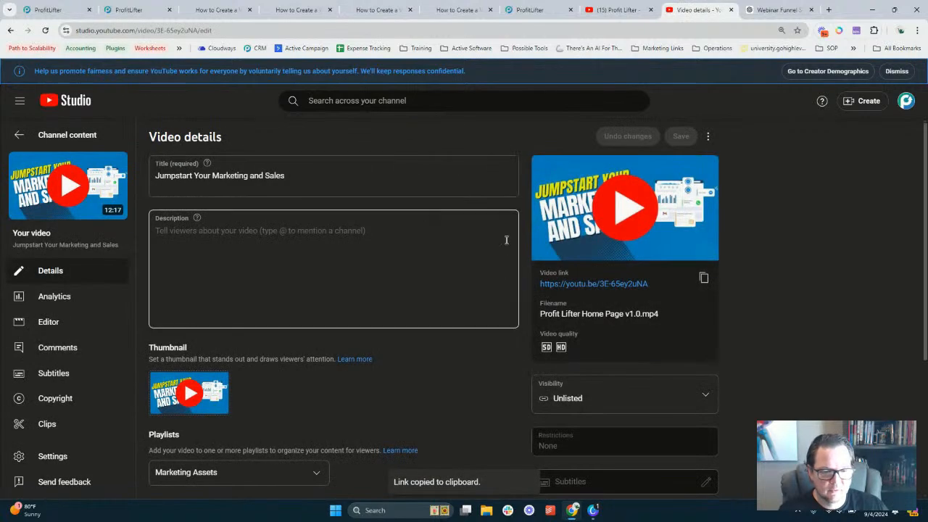
pyautogui.scroll(-1, 502, 200)
pyautogui.scroll(-3, 501, 199)
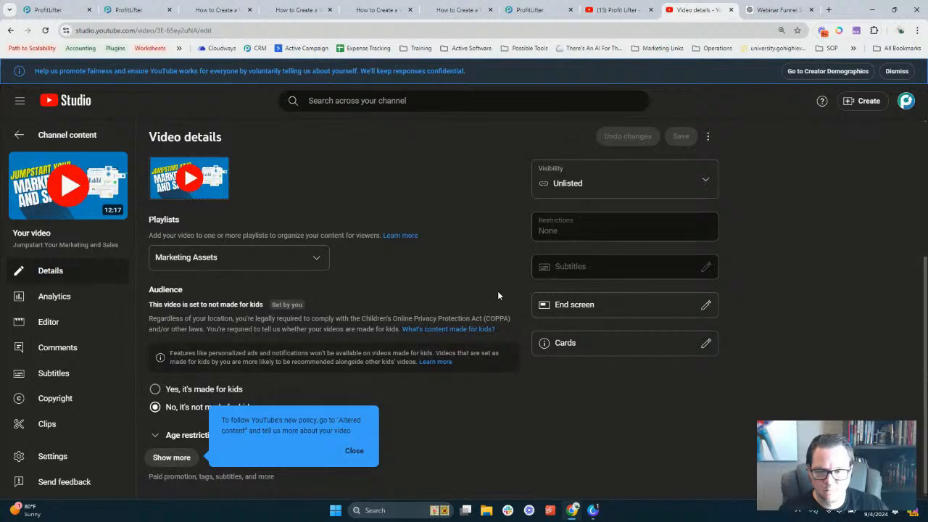
pyautogui.click(353, 450)
pyautogui.scroll(3, 456, 431)
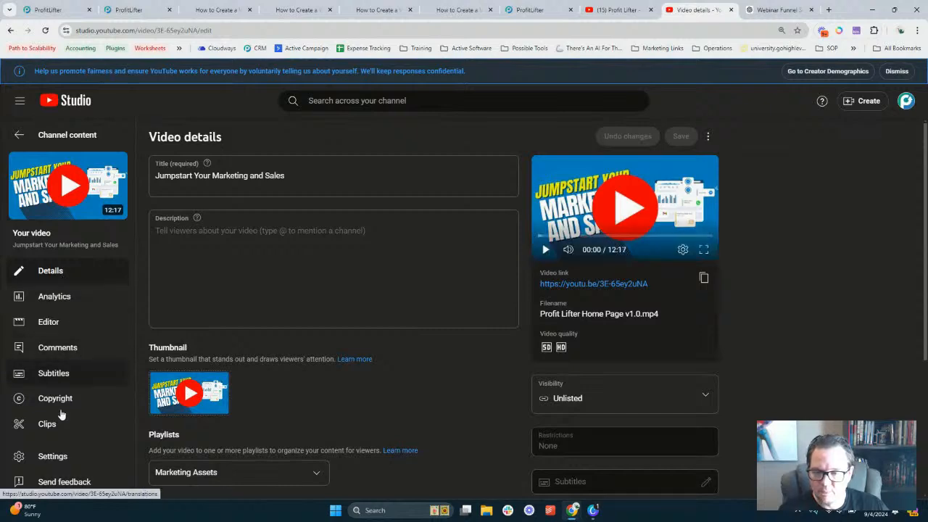
pyautogui.click(51, 456)
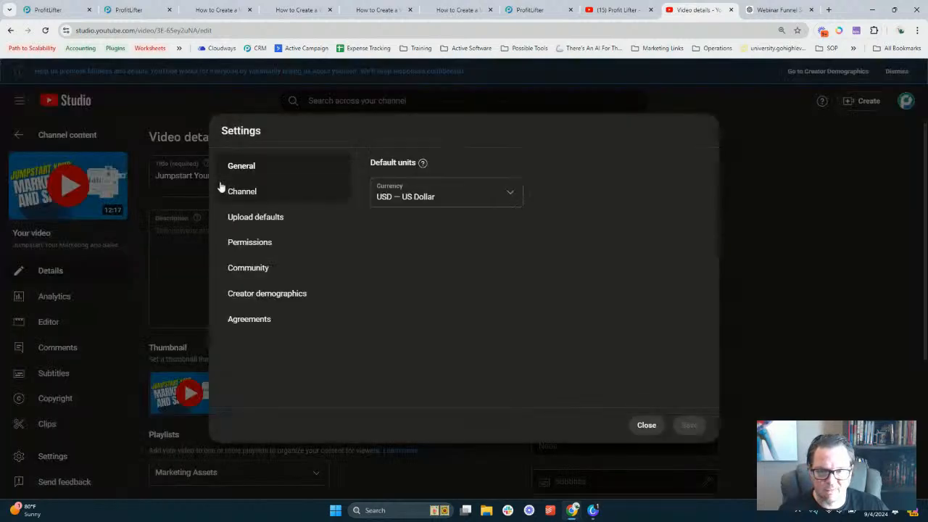
pyautogui.click(646, 426)
pyautogui.click(20, 137)
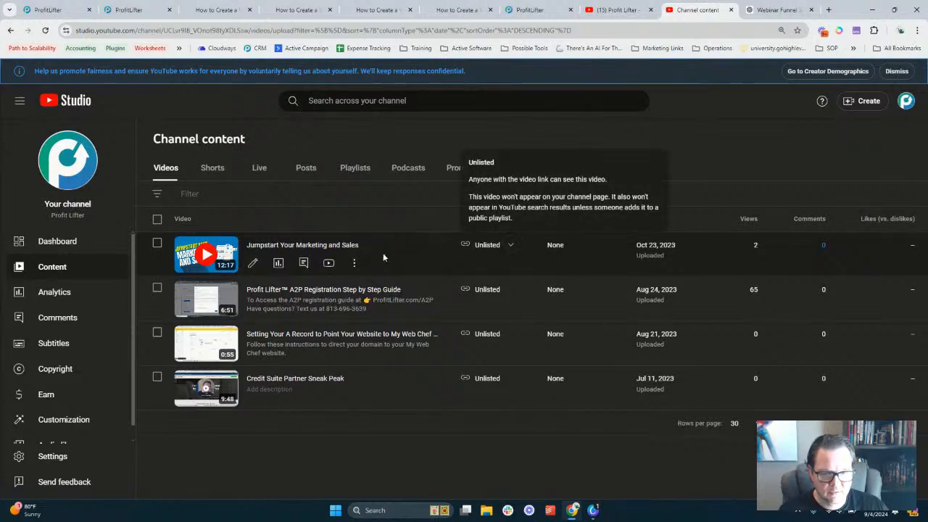
pyautogui.click(327, 264)
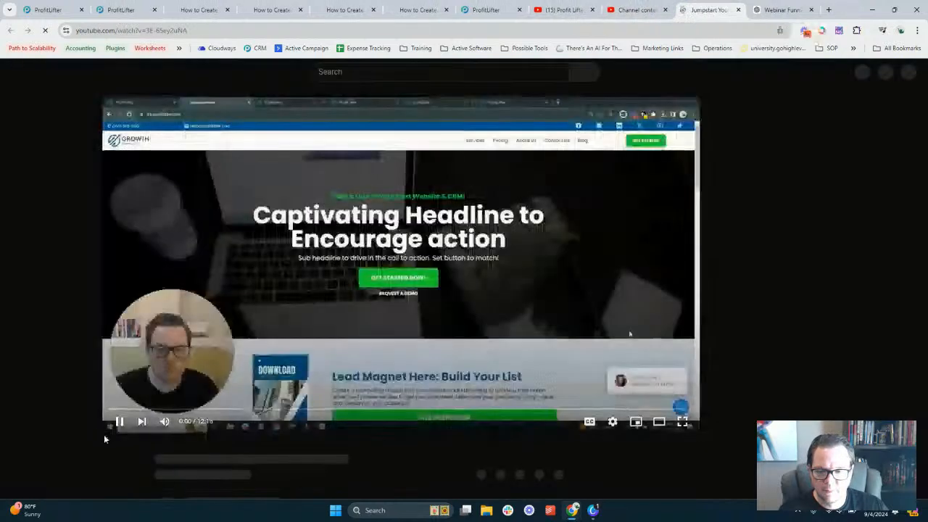
# Pause the Jumpstart video, view its Share > Embed code, then return to Studio's Live list
pyautogui.click(119, 421)
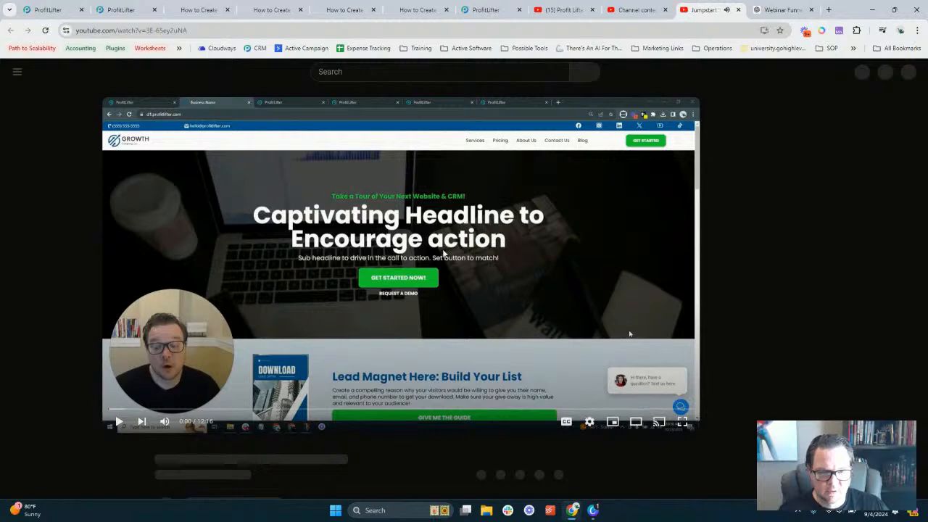
pyautogui.scroll(-2, 747, 232)
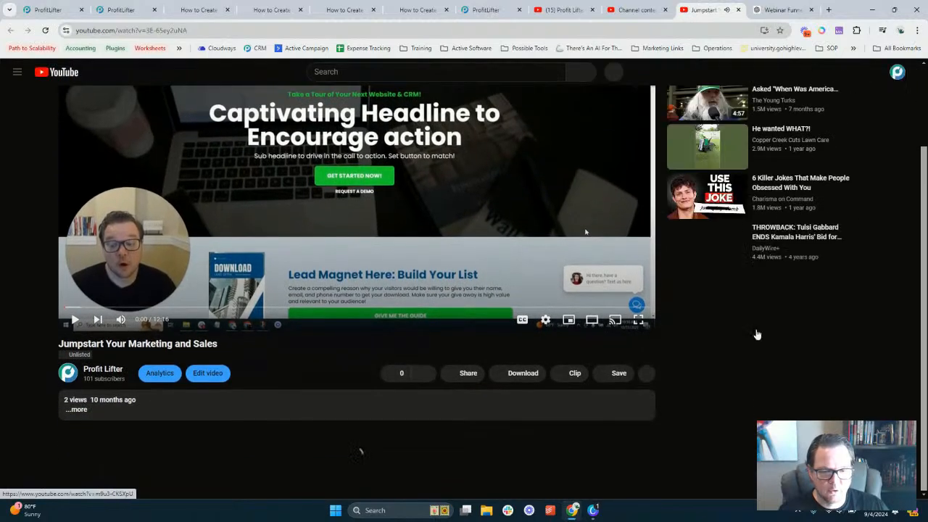
pyautogui.click(468, 374)
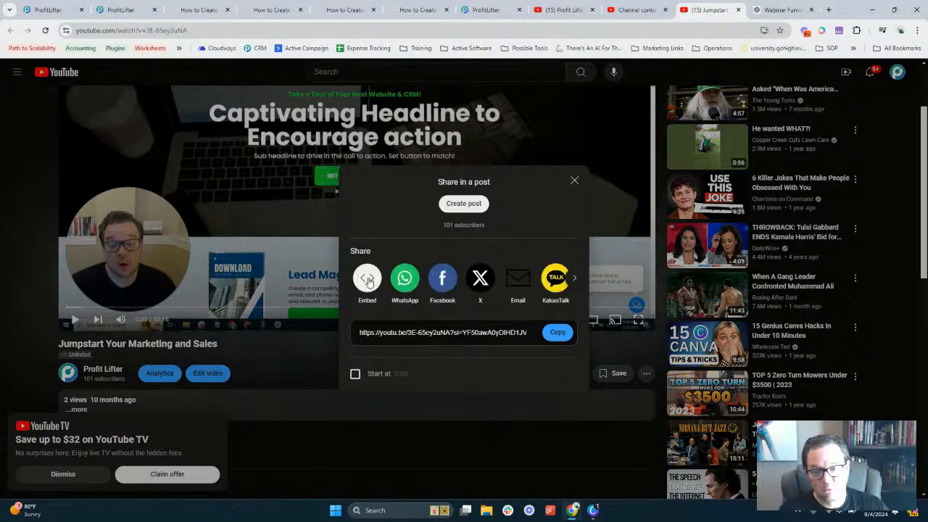
pyautogui.click(367, 279)
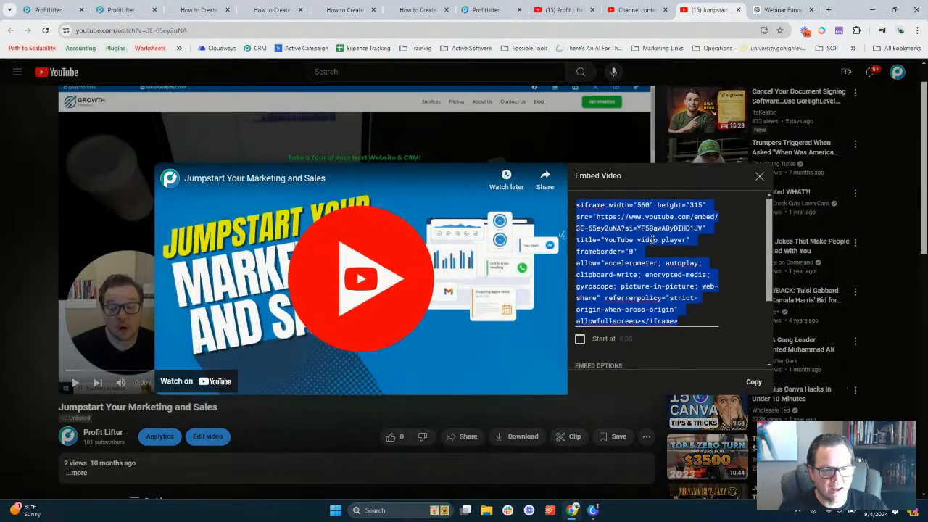
pyautogui.click(759, 177)
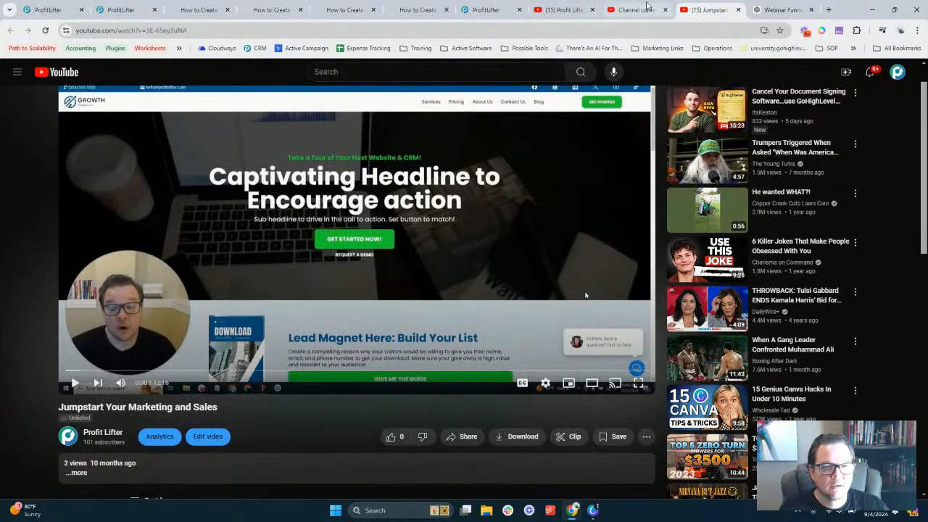
pyautogui.click(638, 10)
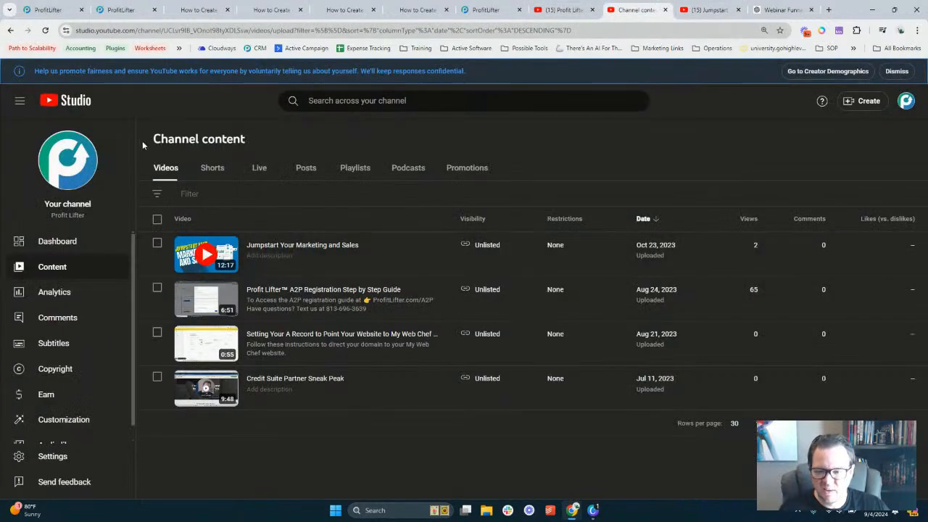
pyautogui.click(259, 171)
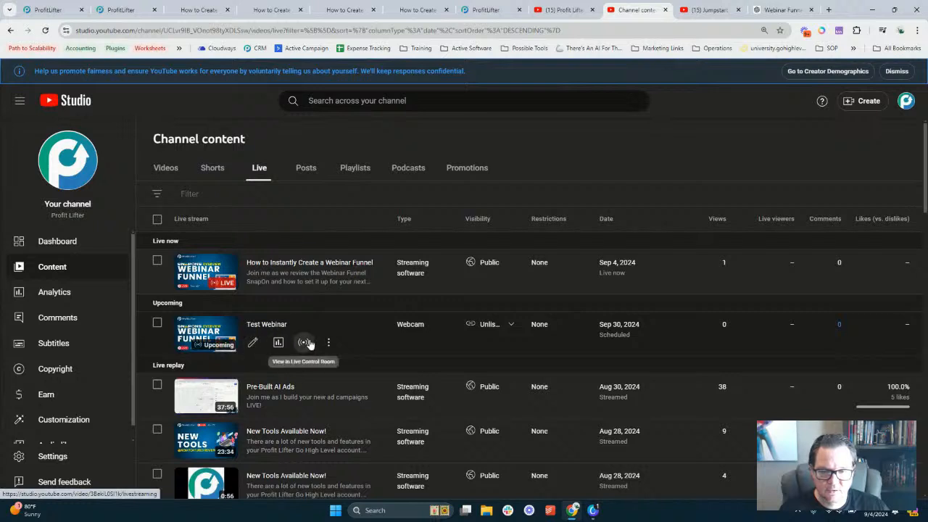
# Open Test Webinar in the Live Control Room and copy its stream URL from the popout dashboard
pyautogui.click(305, 342)
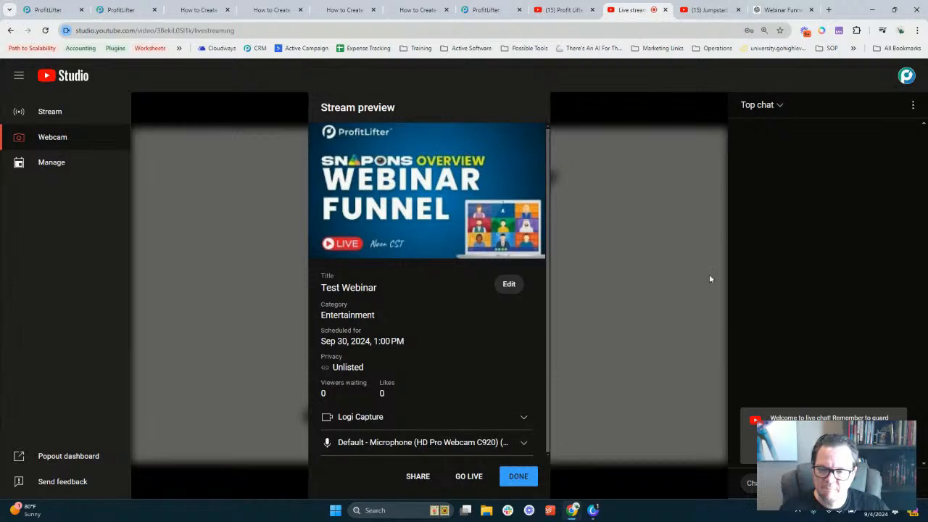
pyautogui.click(52, 458)
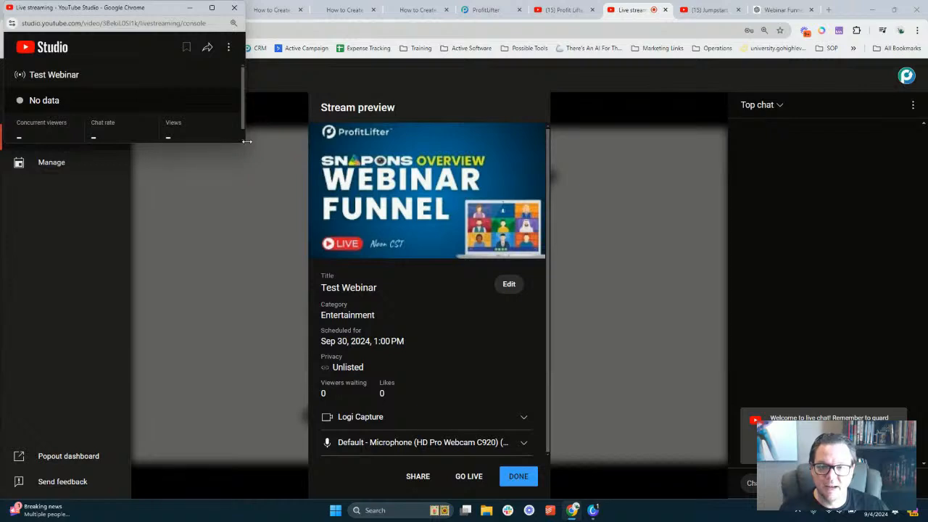
pyautogui.moveTo(245, 126); pyautogui.dragTo(445, 119)
pyautogui.moveTo(354, 143); pyautogui.dragTo(362, 319)
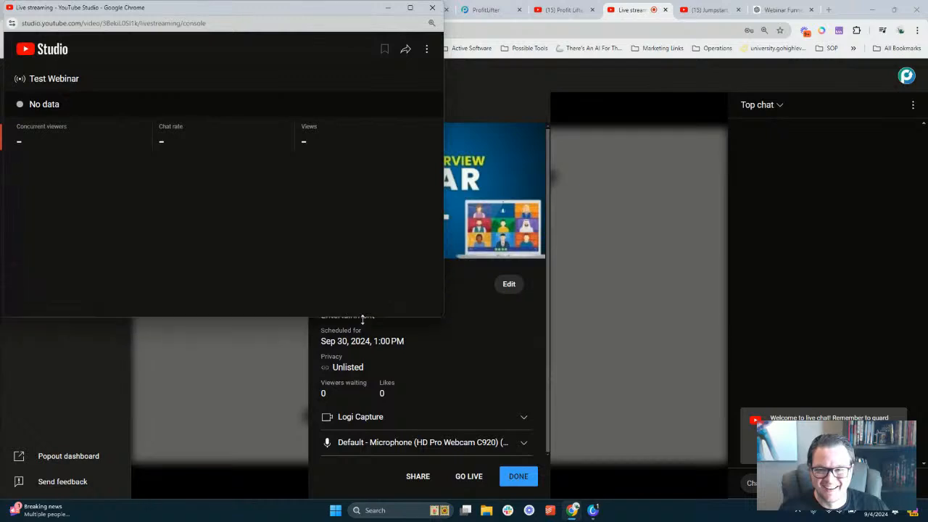
pyautogui.click(427, 50)
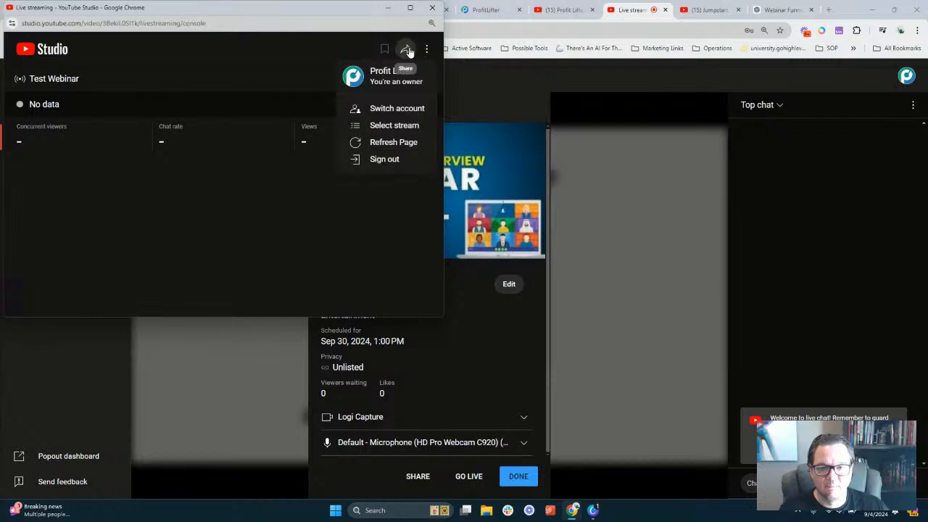
pyautogui.click(407, 49)
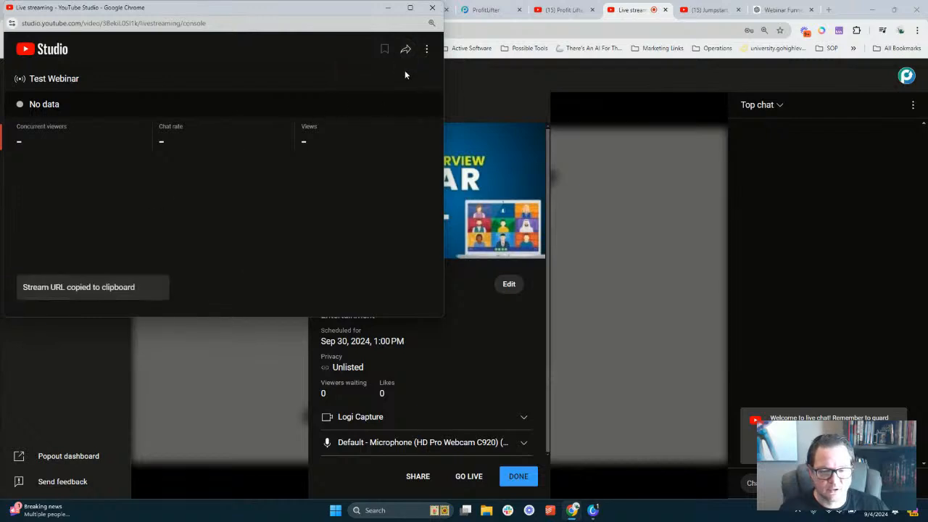
pyautogui.click(433, 7)
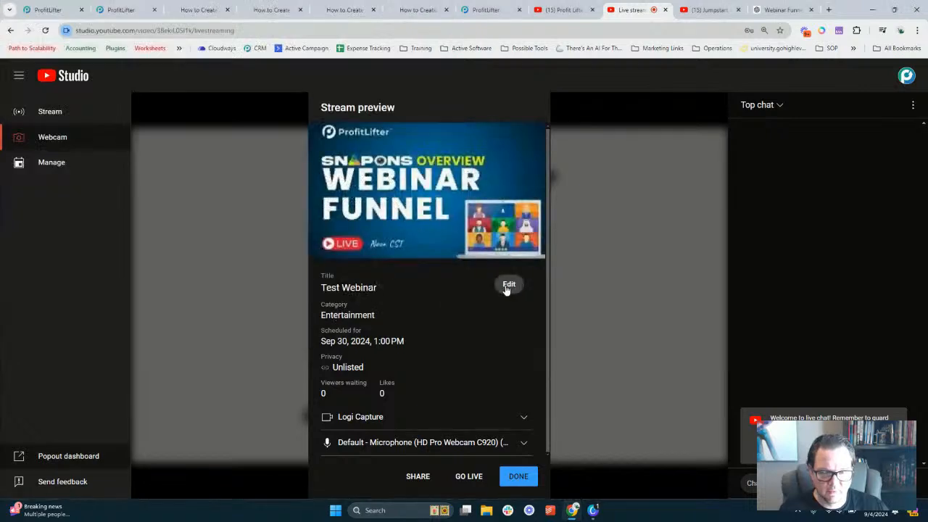
# Browse the stream's Edit settings and live chat options, leaving them unchanged
pyautogui.click(508, 285)
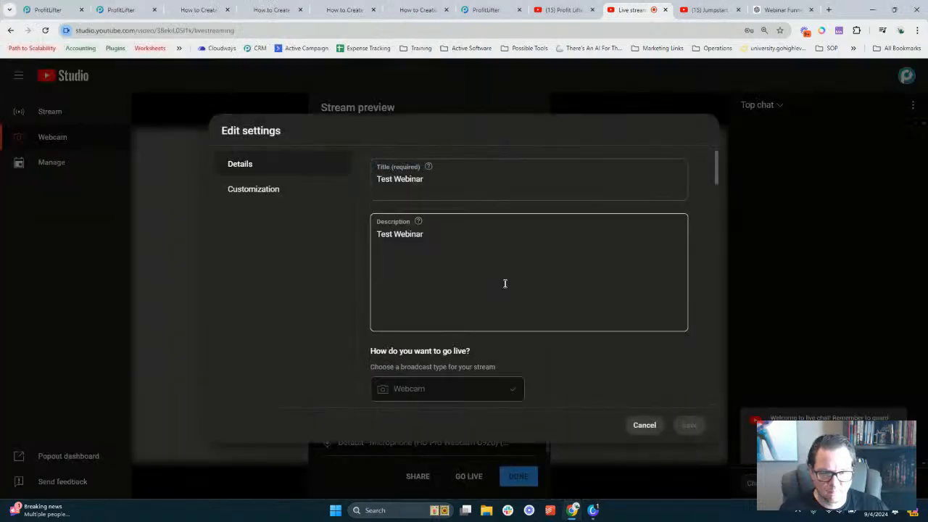
pyautogui.click(252, 189)
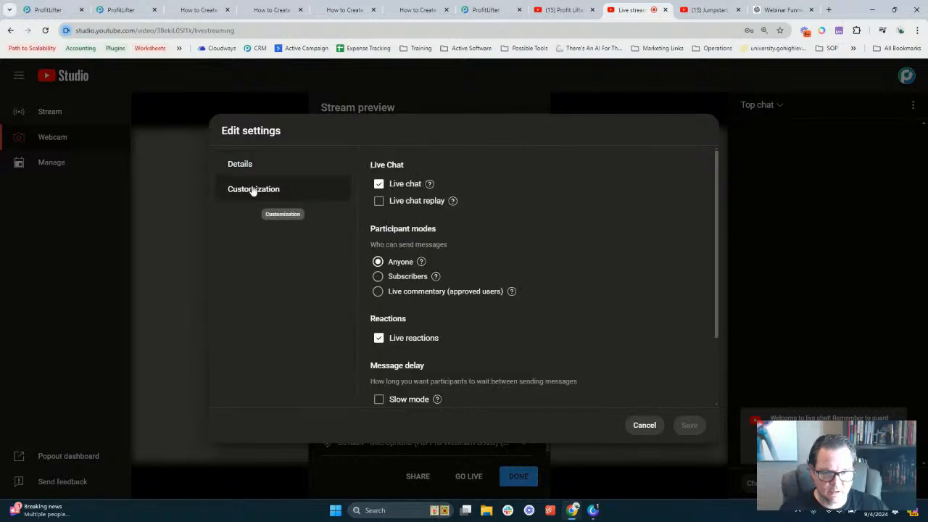
pyautogui.scroll(-3, 470, 215)
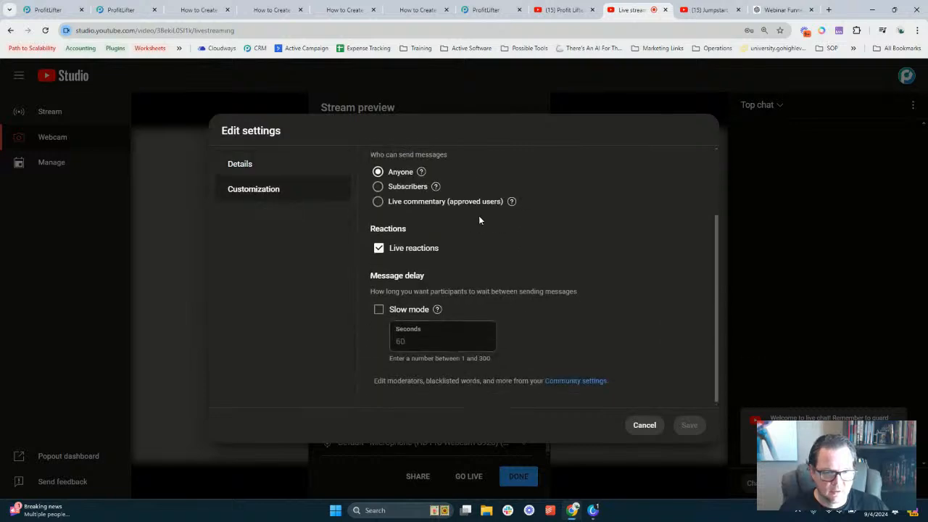
pyautogui.scroll(3, 635, 208)
pyautogui.click(644, 425)
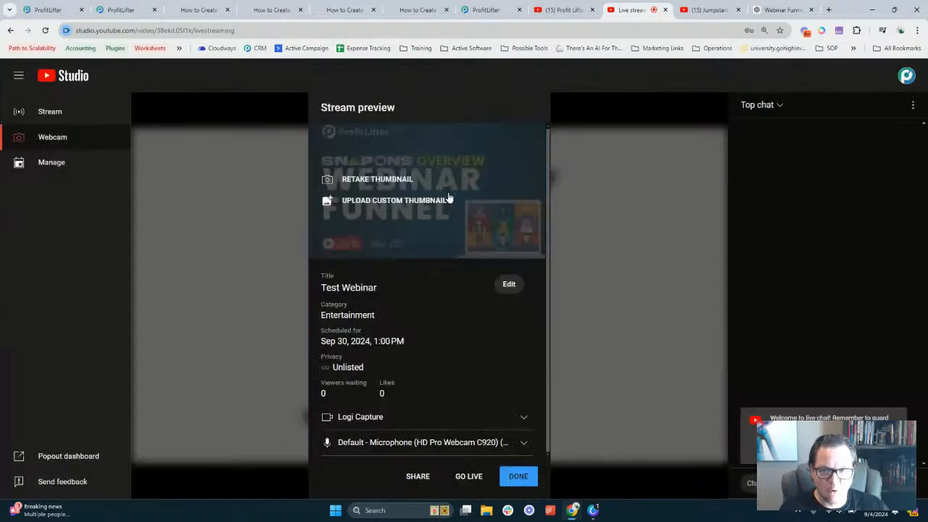
pyautogui.click(912, 105)
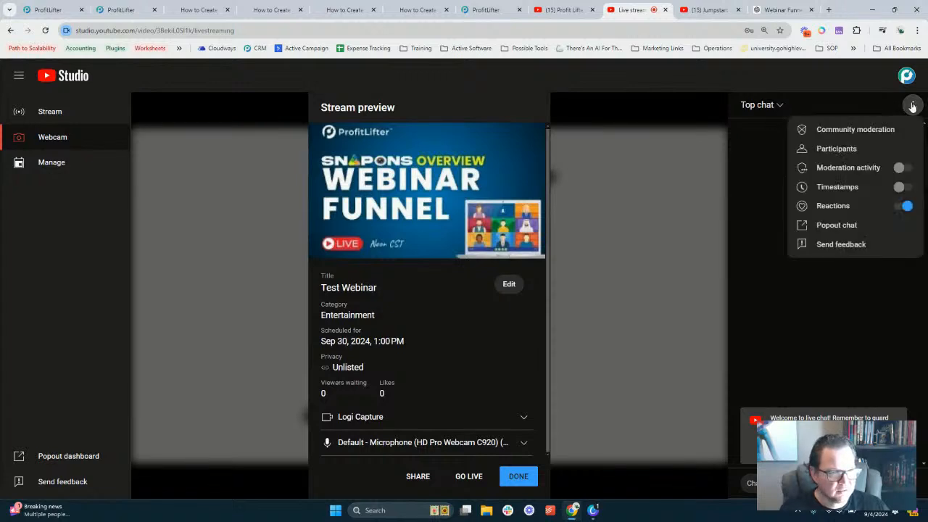
pyautogui.click(912, 106)
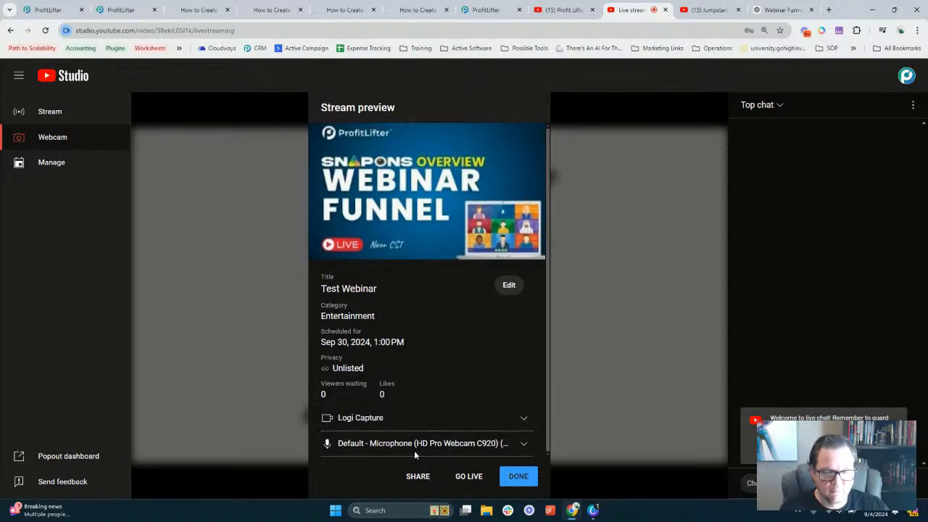
# Delete the empty Custom HTML/Javascript element and drag a Video element into its row
pyautogui.click(124, 9)
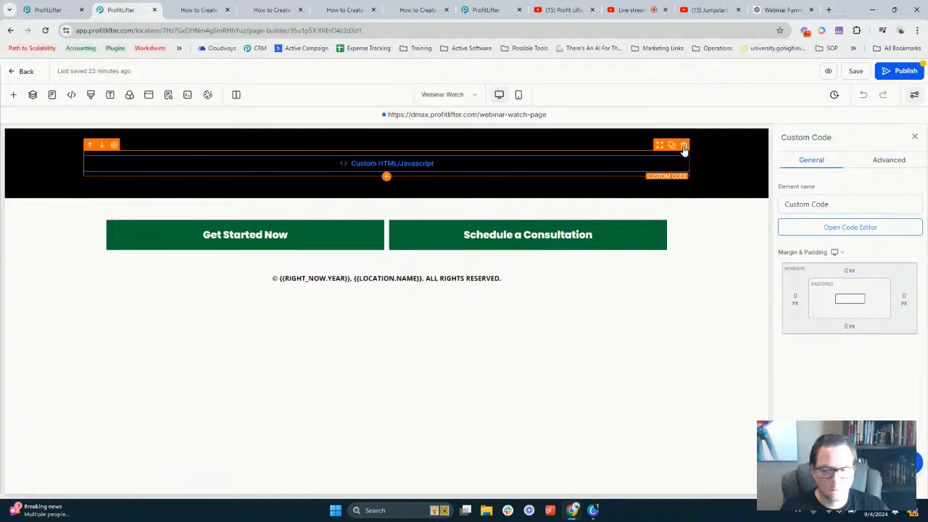
pyautogui.click(683, 145)
pyautogui.click(395, 175)
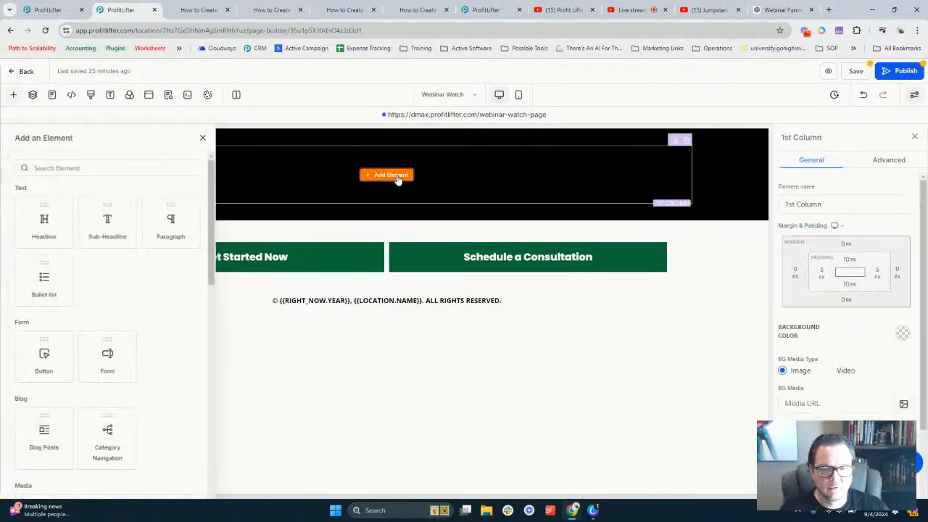
pyautogui.click(152, 168)
pyautogui.write('Video')
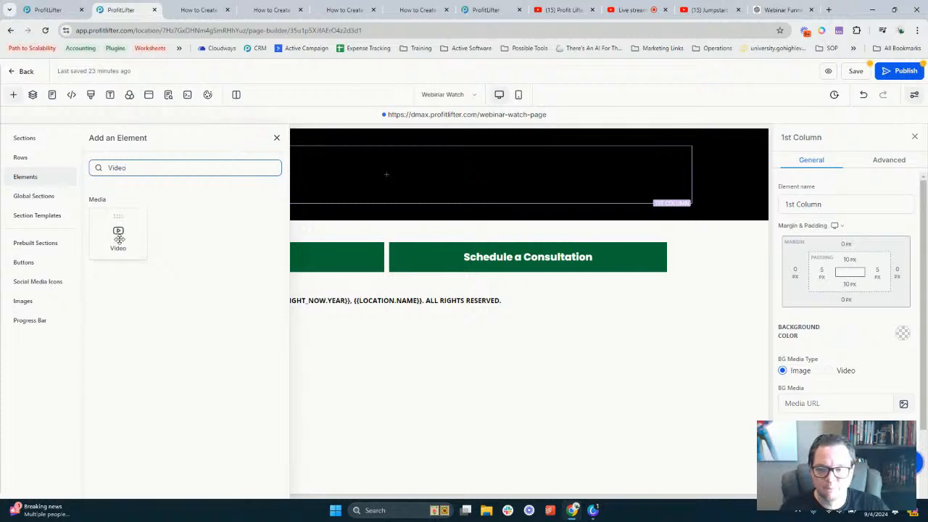
pyautogui.moveTo(119, 230); pyautogui.dragTo(384, 167)
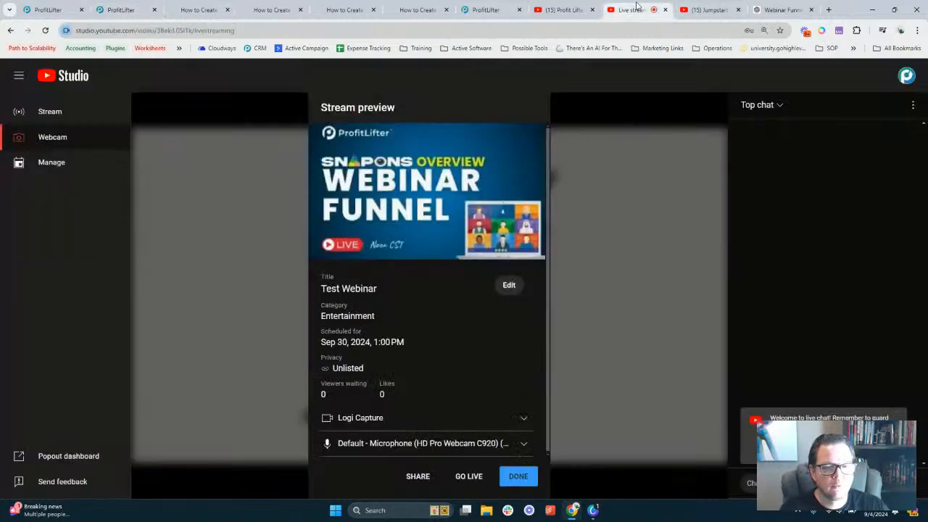
# Copy the Test Webinar livestream's video link from its Share Livestream dialog
pyautogui.click(631, 10)
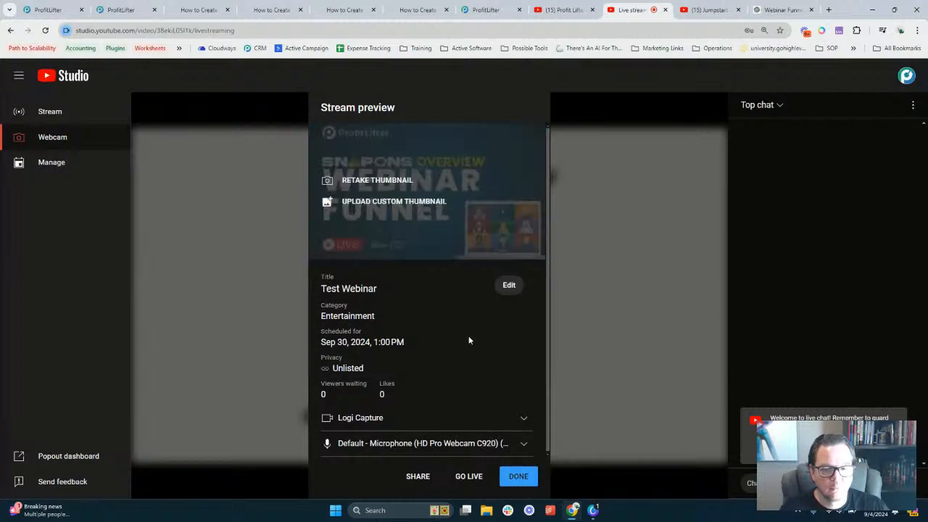
pyautogui.click(419, 476)
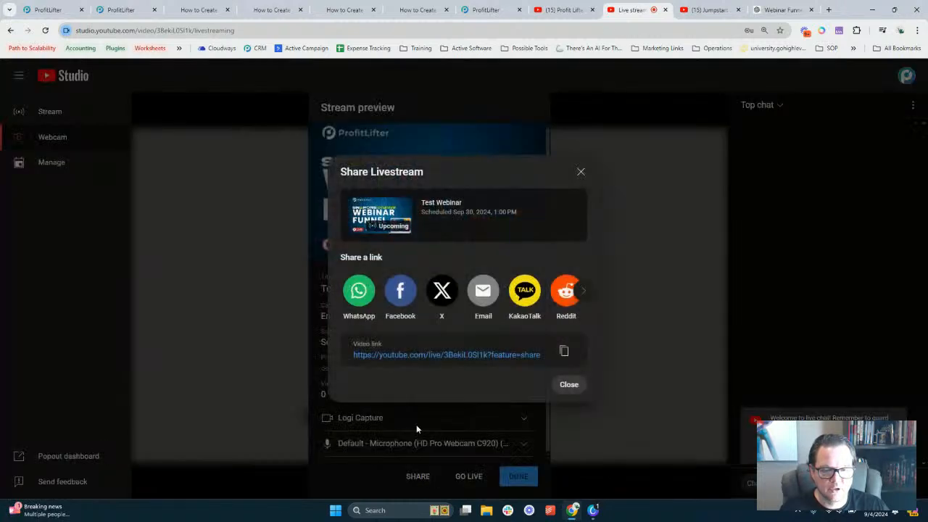
pyautogui.click(563, 351)
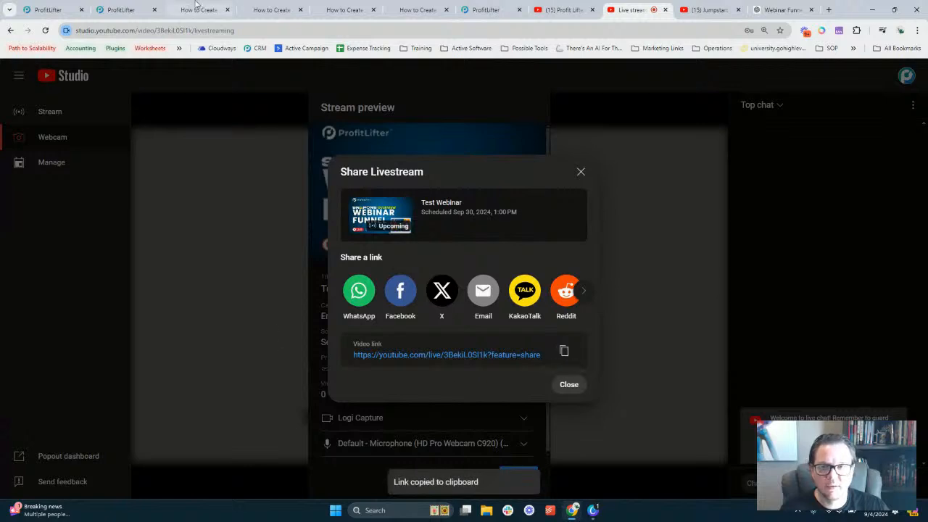
pyautogui.click(123, 10)
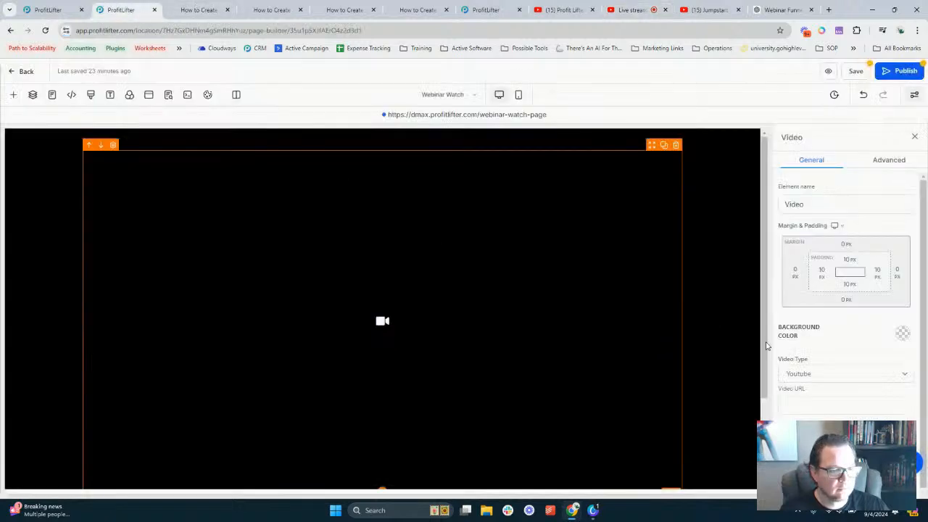
# Paste the livestream link into Video URL, trim '?feature=share', and turn on autoplay
pyautogui.click(810, 408)
pyautogui.hotkey('ctrl', 'v')
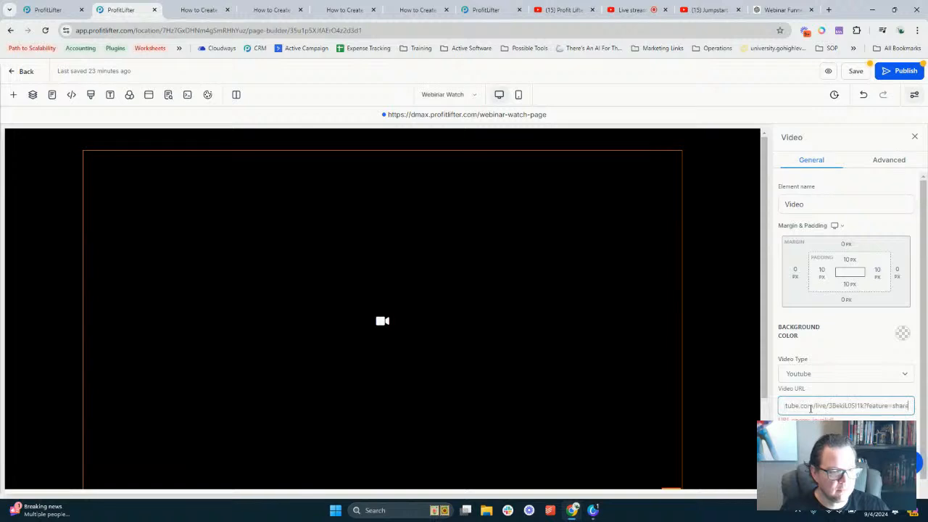
pyautogui.scroll(-1, 848, 377)
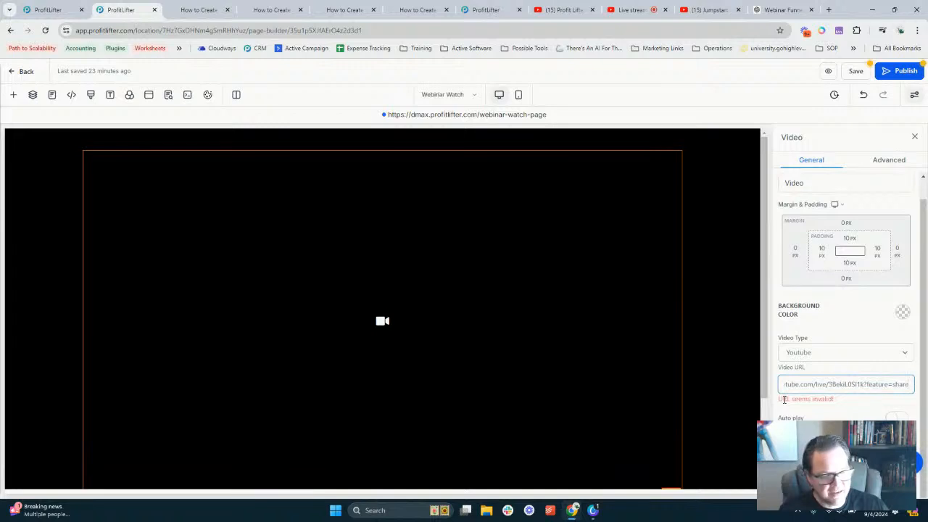
pyautogui.tripleClick(785, 400)
pyautogui.click(822, 400)
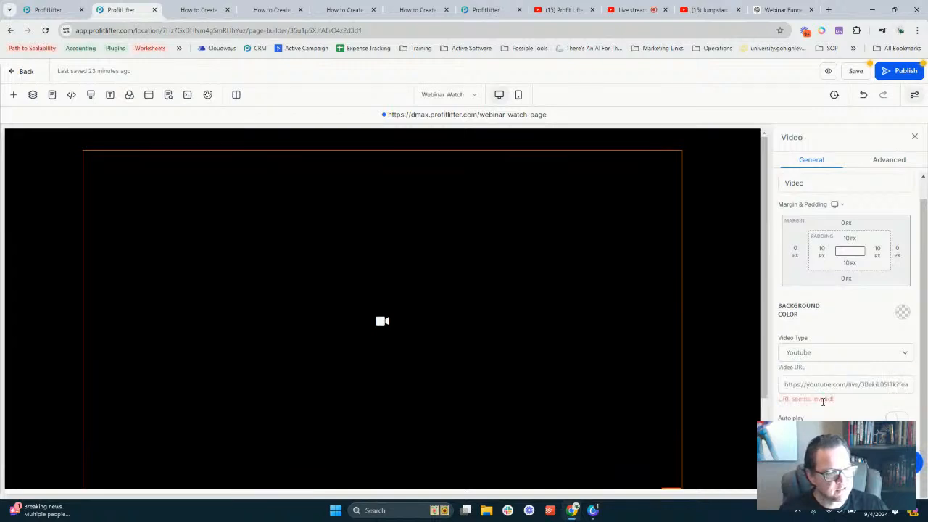
pyautogui.moveTo(898, 383); pyautogui.dragTo(913, 384)
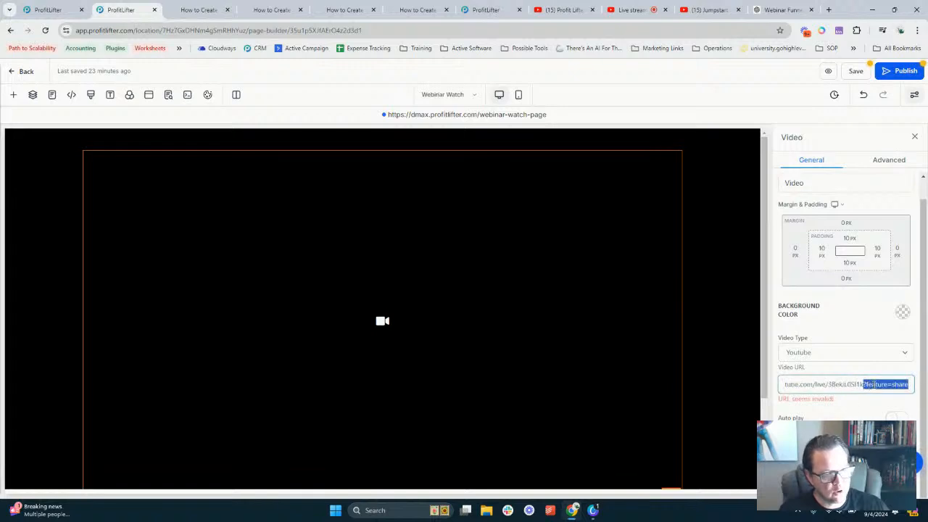
pyautogui.press('BackSpace')
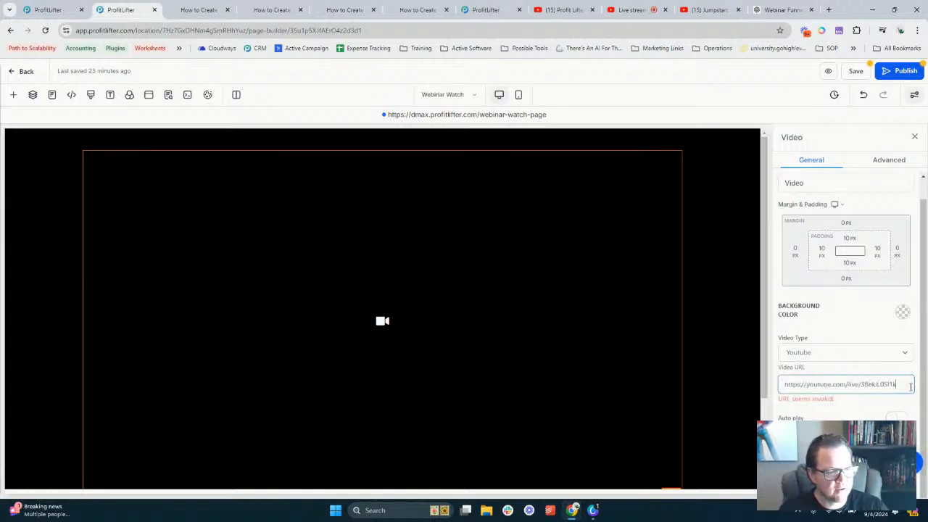
pyautogui.click(872, 408)
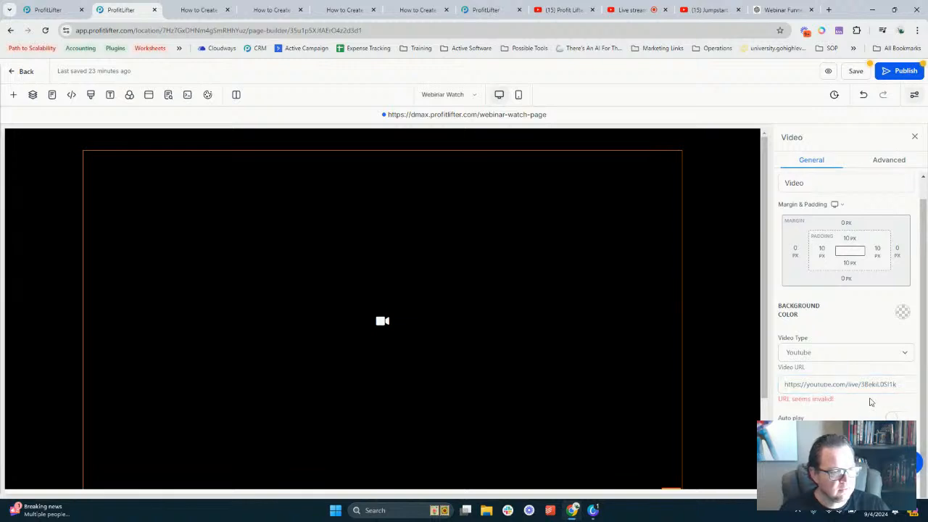
pyautogui.tripleClick(863, 385)
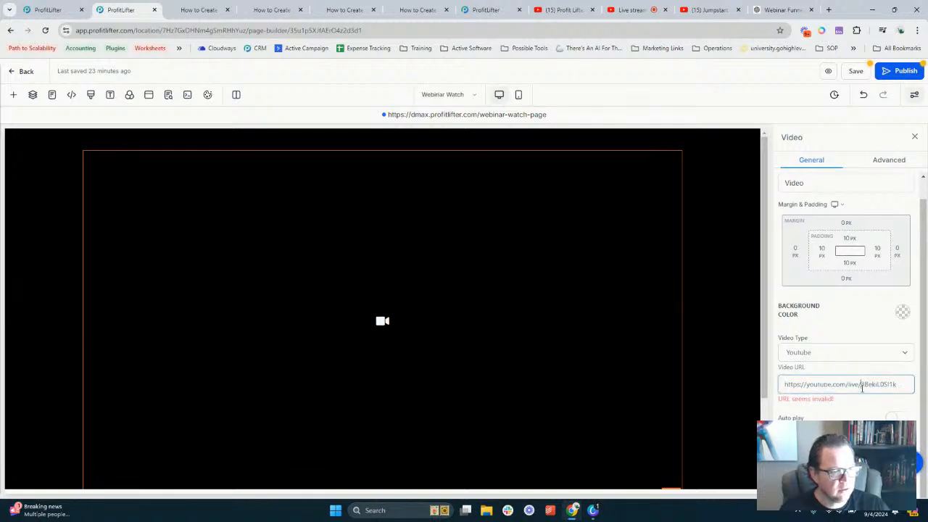
pyautogui.click(901, 382)
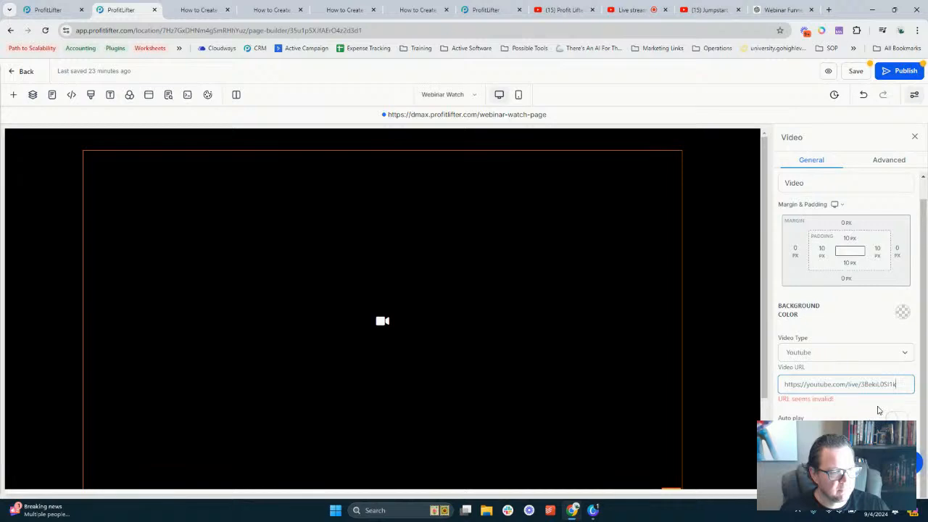
pyautogui.click(897, 417)
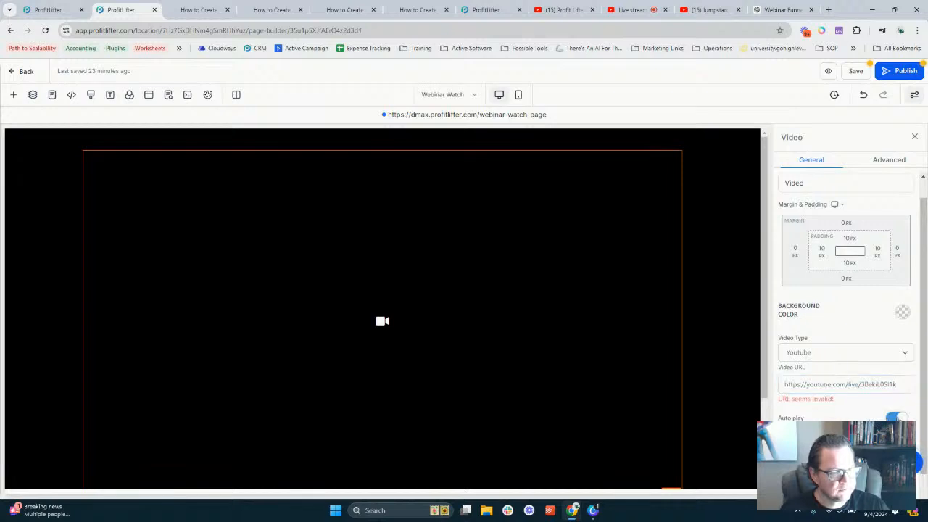
pyautogui.click(909, 382)
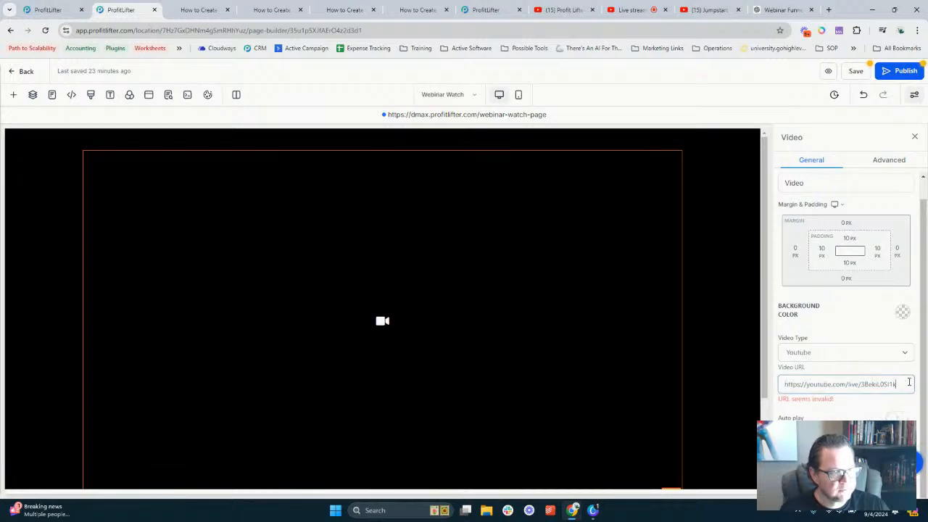
pyautogui.scroll(1, 832, 363)
# Switch the Video Type to Custom Embed and paste the livestream link into Video Embed
pyautogui.click(826, 375)
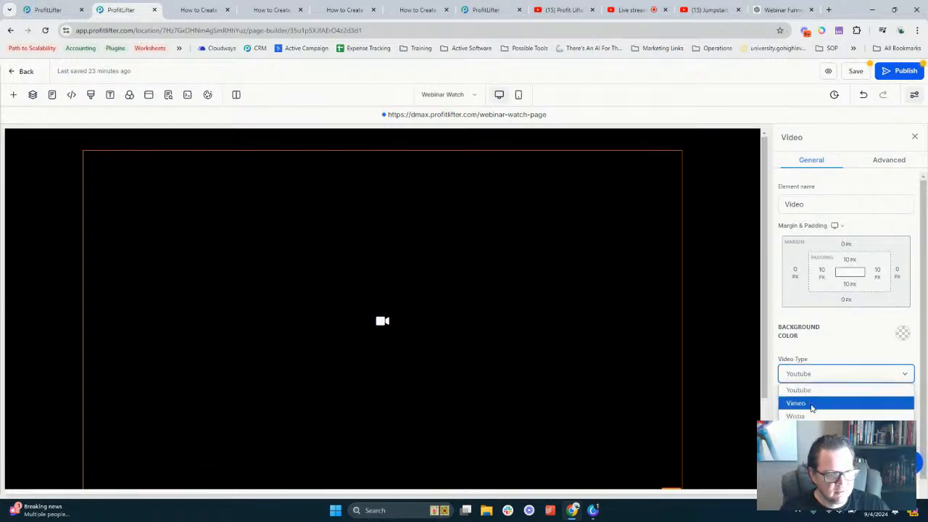
pyautogui.click(815, 438)
pyautogui.click(795, 398)
pyautogui.hotkey('ctrl', 'v')
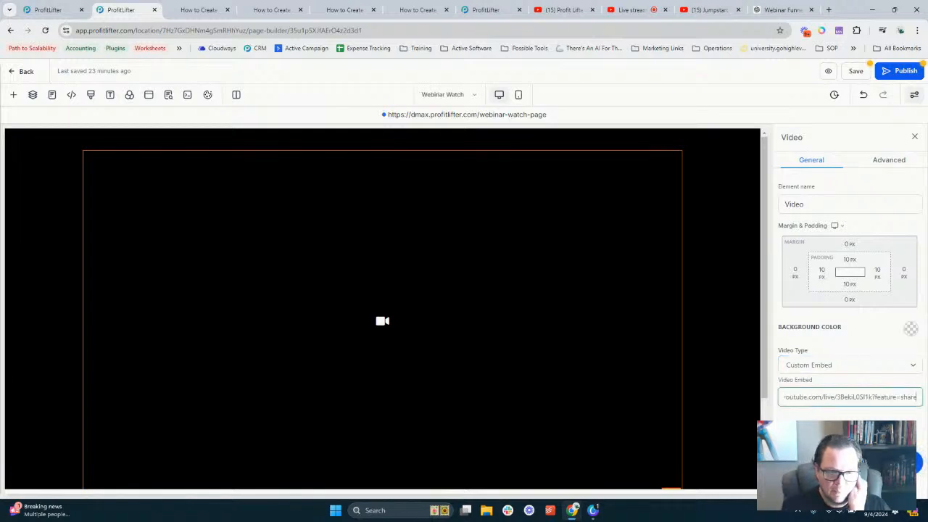
# Save the Webinar Watch page, then open its preview with the eye icon
pyautogui.click(855, 70)
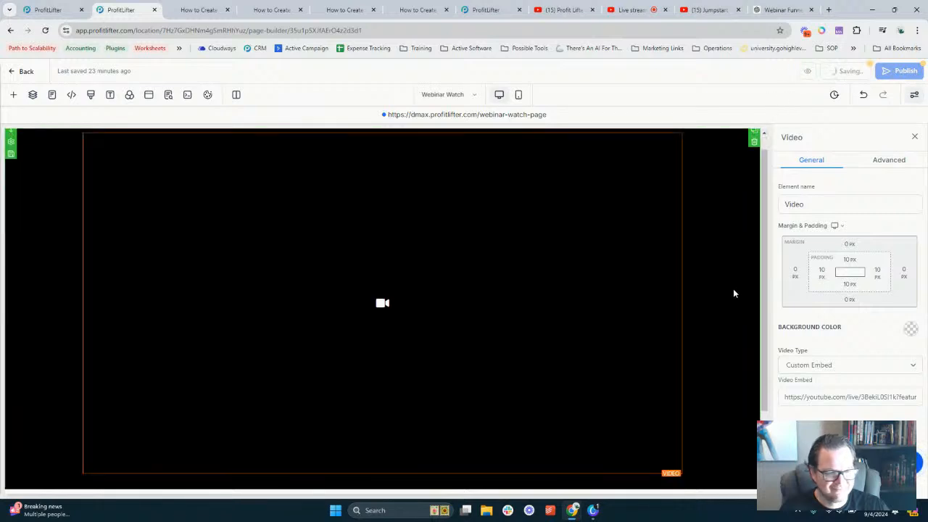
pyautogui.scroll(-2, 734, 288)
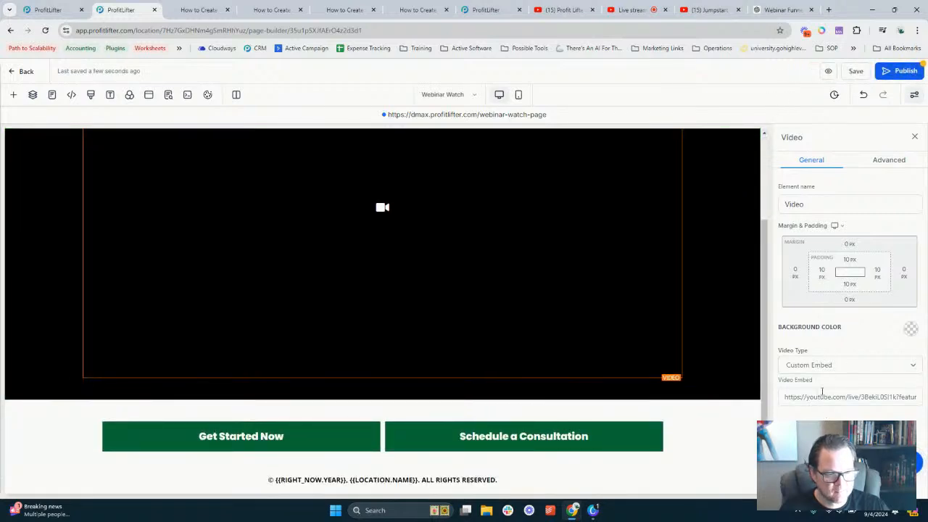
pyautogui.click(827, 71)
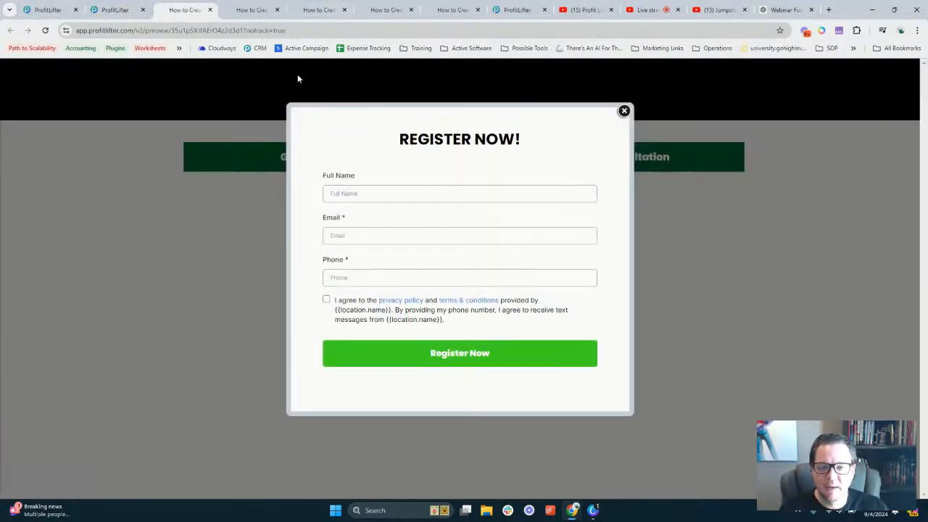
# Leave the ProfitLifter preview and return to the Test Webinar livestream page in YouTube Studio
pyautogui.click(619, 116)
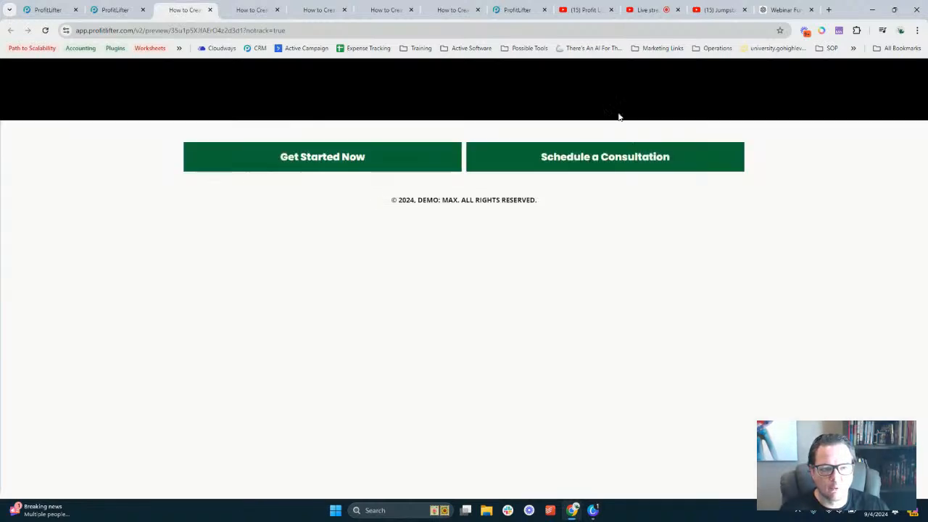
pyautogui.click(723, 10)
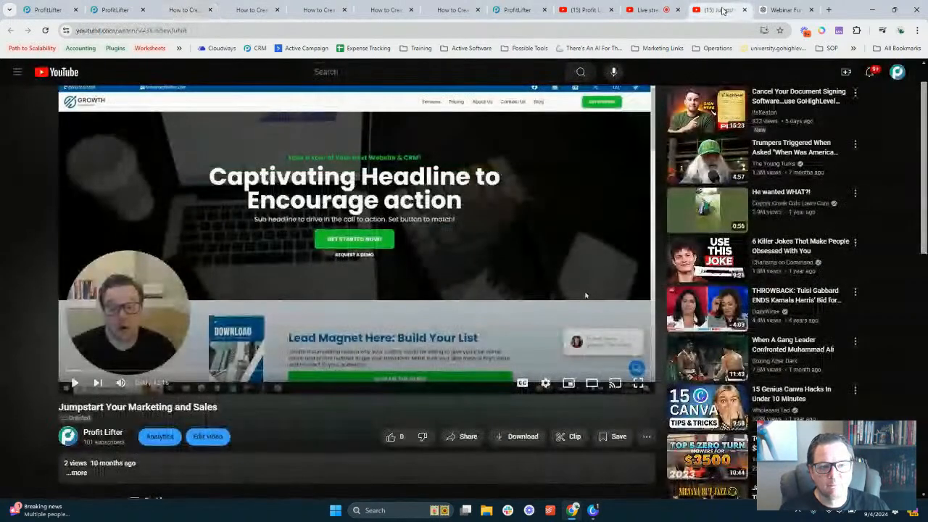
pyautogui.click(652, 8)
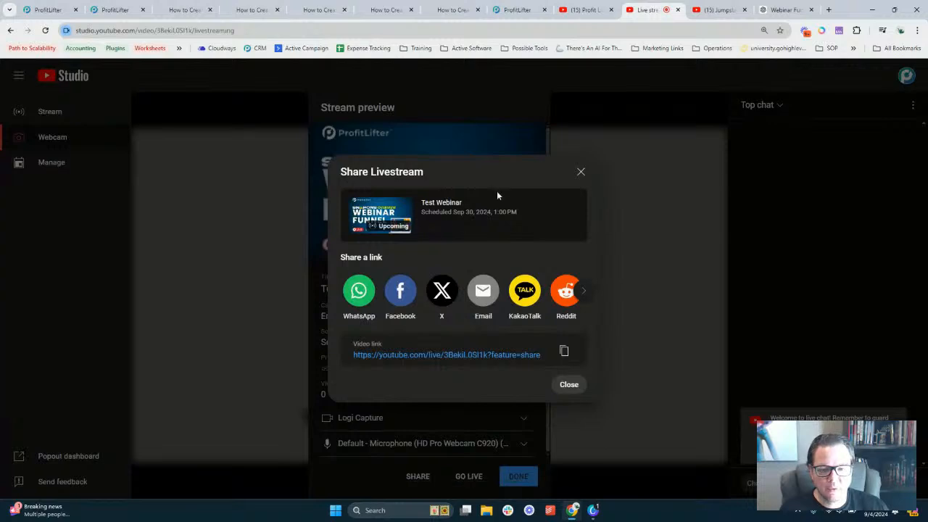
pyautogui.click(579, 174)
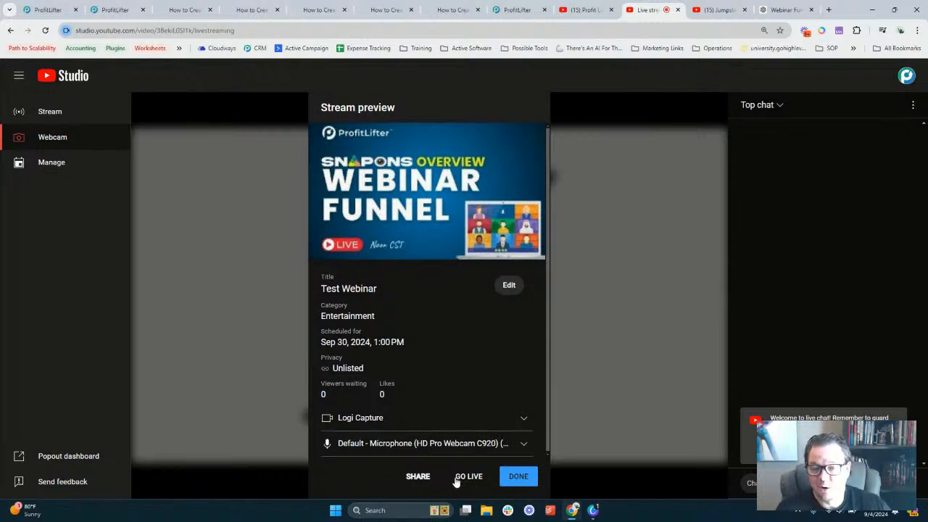
# Copy the Test Webinar livestream's video link from its Share options
pyautogui.moveTo(400, 252)
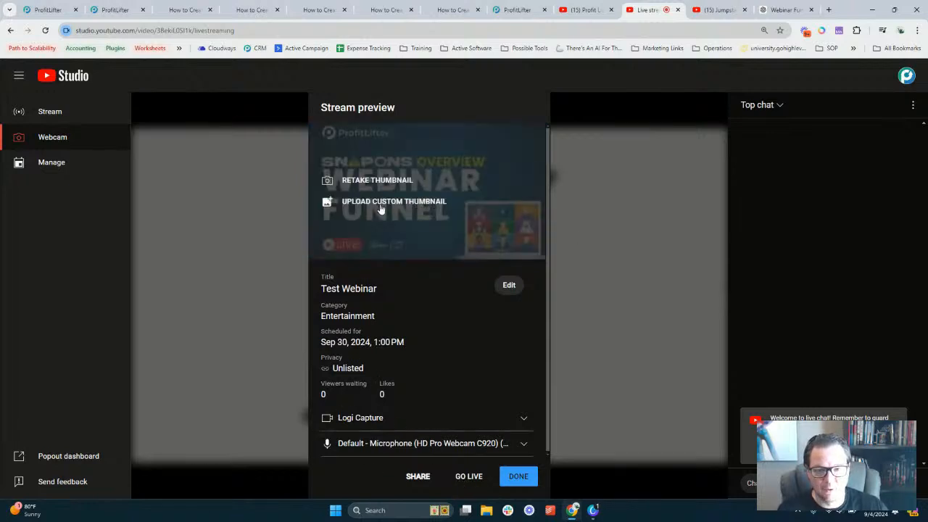
pyautogui.click(416, 476)
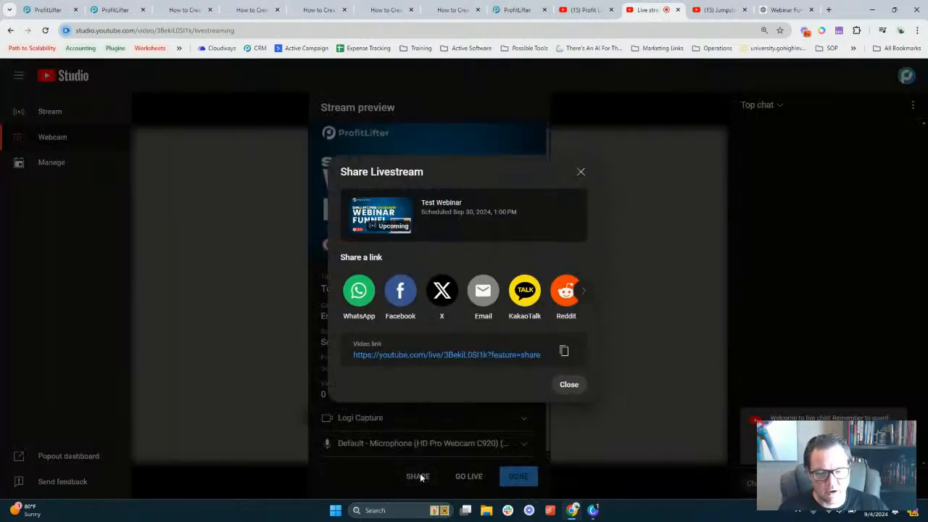
pyautogui.click(564, 351)
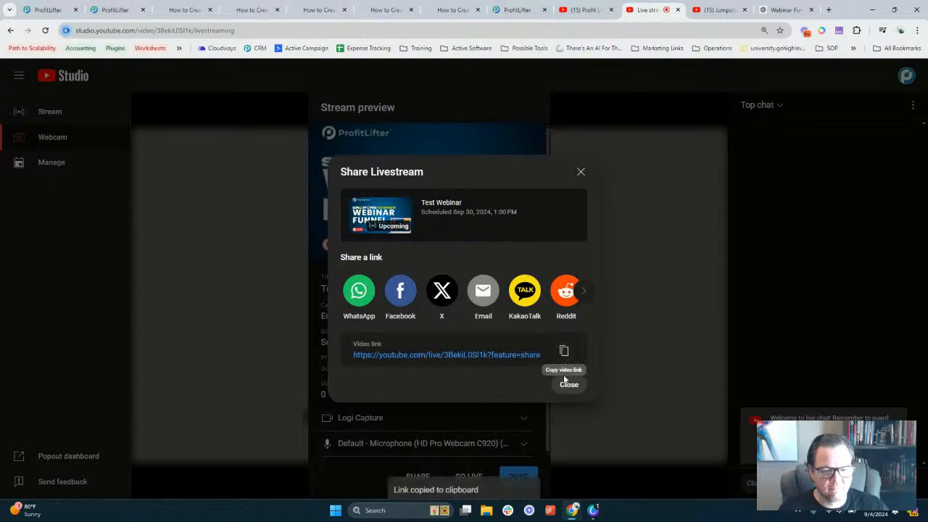
pyautogui.click(569, 384)
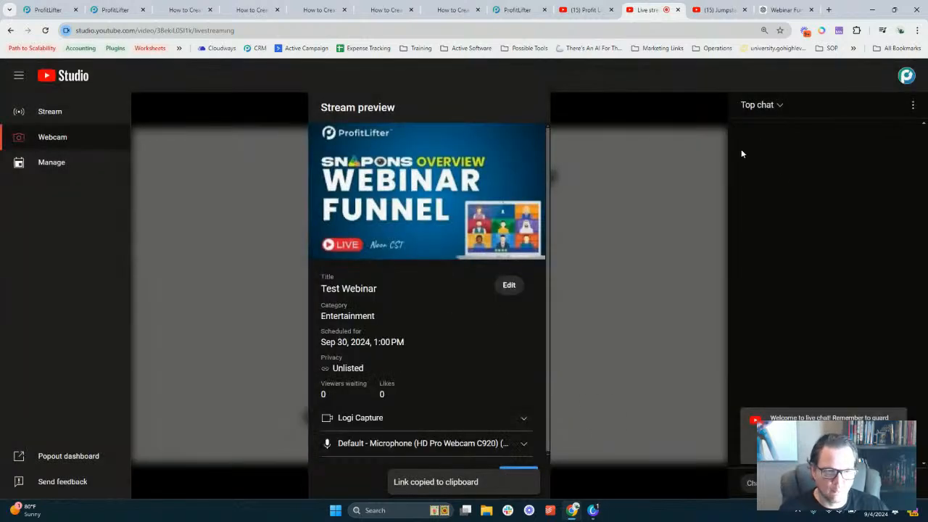
pyautogui.click(253, 10)
# Review and close the webinar page preview tabs, returning to the Webinar Watch builder
pyautogui.click(324, 8)
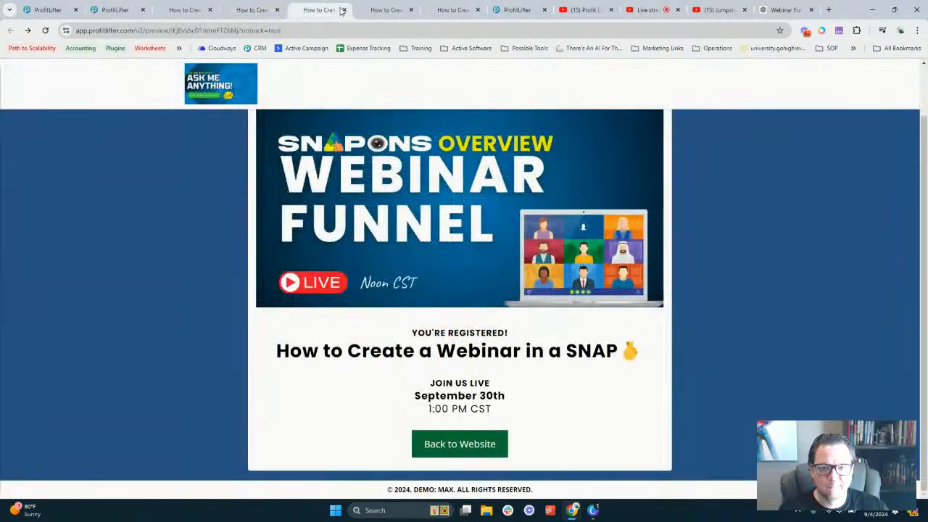
pyautogui.click(386, 10)
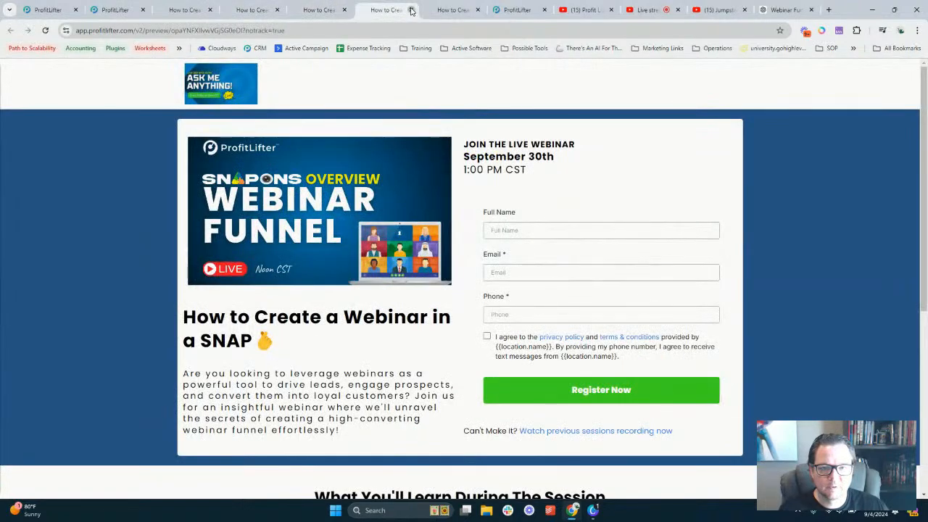
pyautogui.click(455, 9)
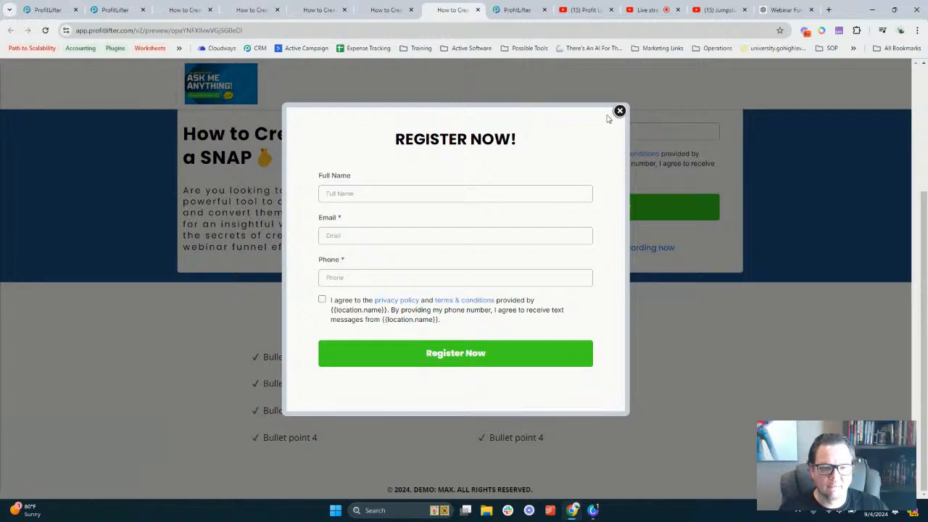
pyautogui.click(619, 110)
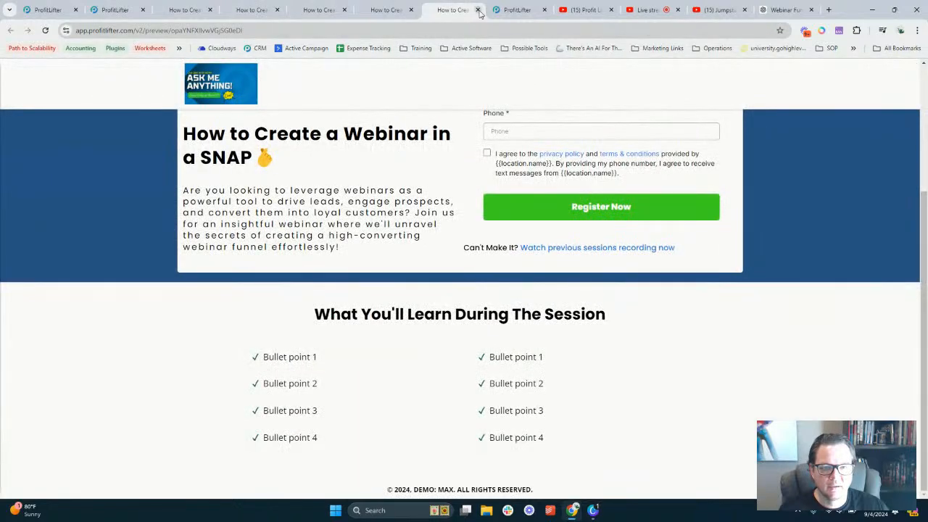
pyautogui.click(477, 9)
pyautogui.click(119, 10)
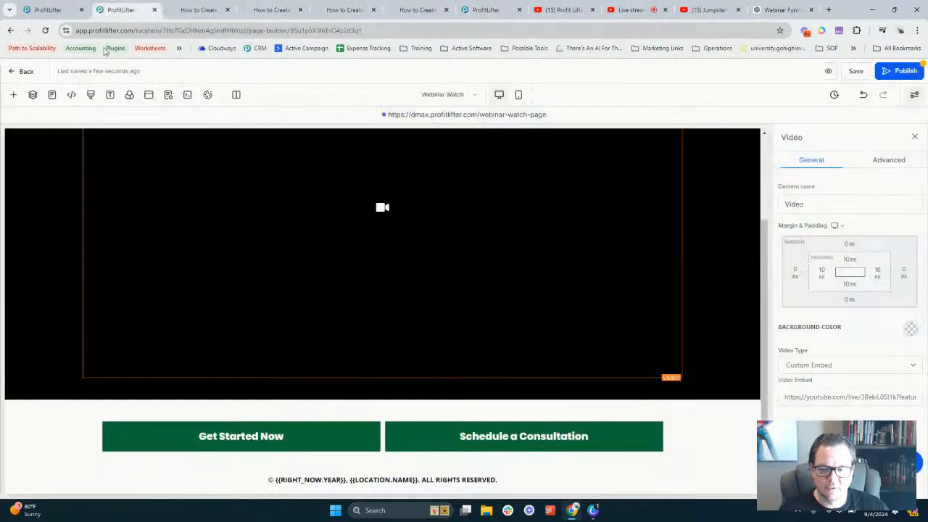
# Pick the Webinar Customizer step in the Webinar Funnel and edit it in the page builder
pyautogui.click(58, 9)
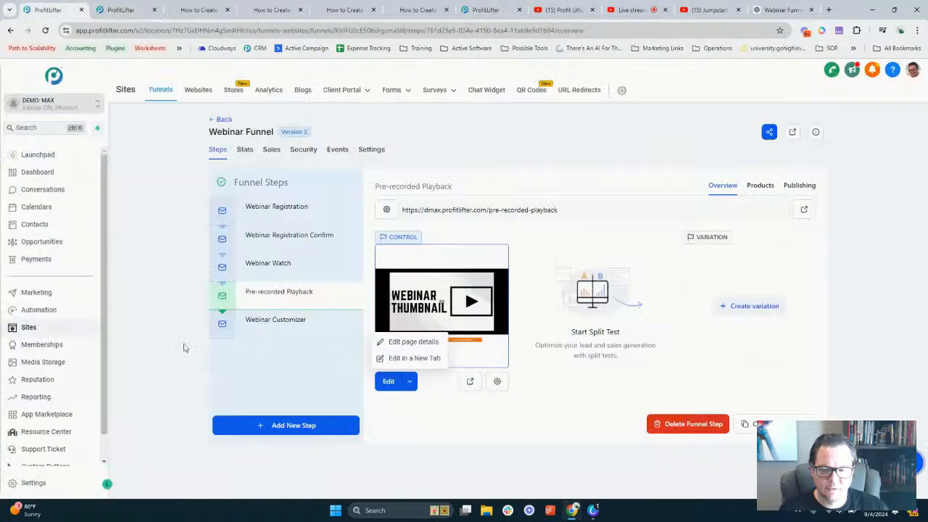
pyautogui.click(272, 332)
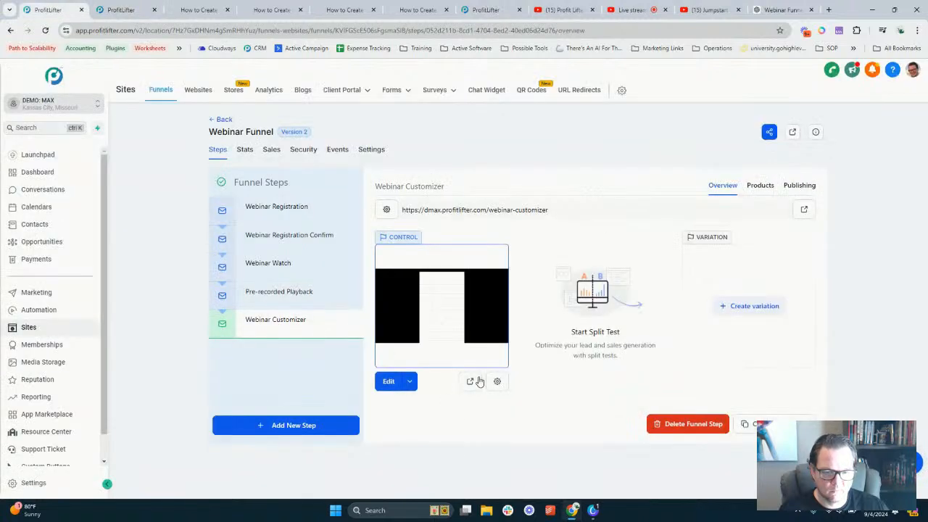
pyautogui.click(470, 380)
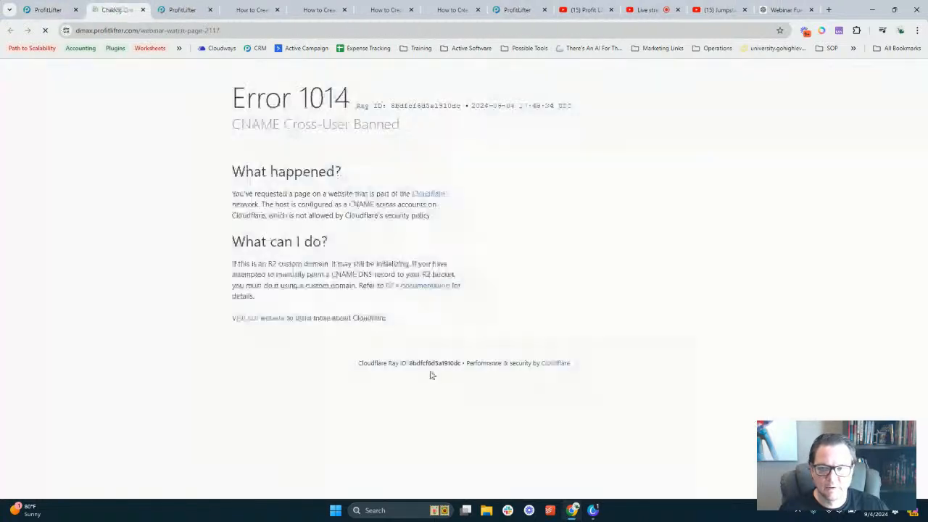
pyautogui.click(142, 10)
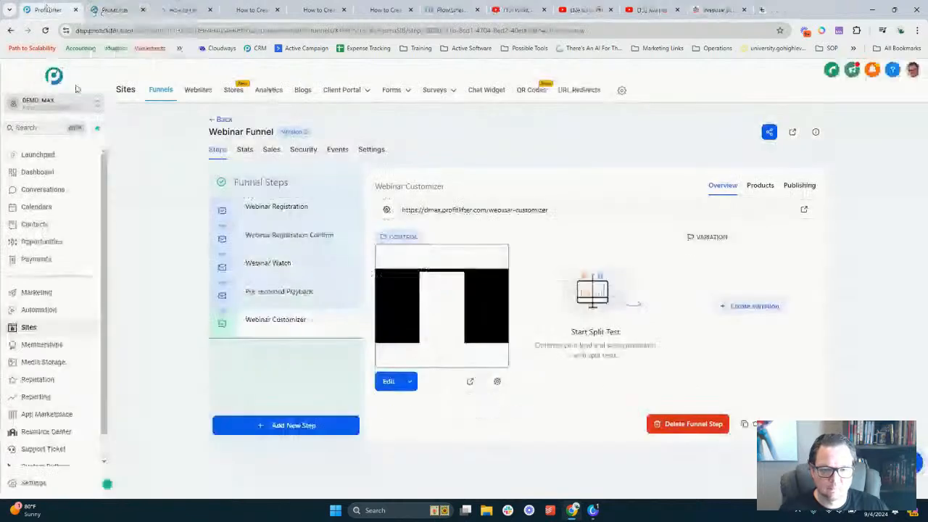
pyautogui.click(388, 382)
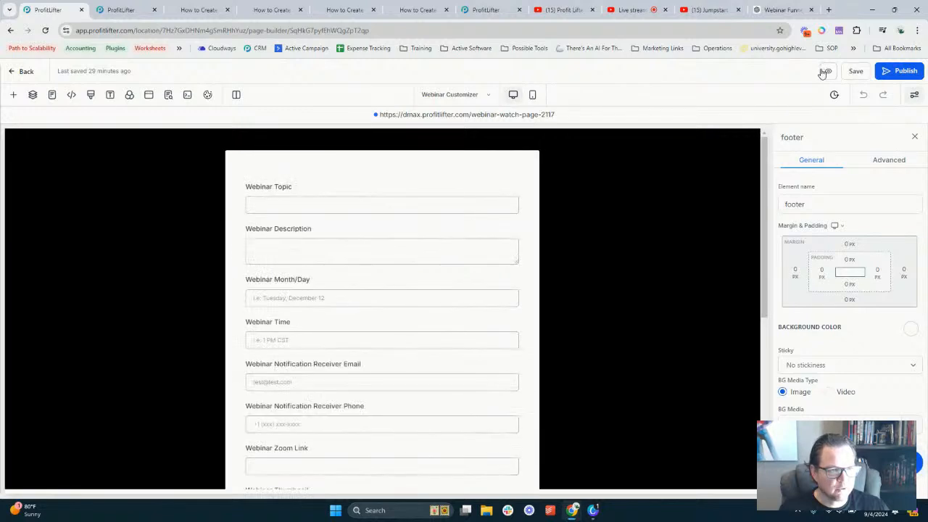
# Preview the Webinar Customizer page and find its Webinar Zoom Link field
pyautogui.click(825, 73)
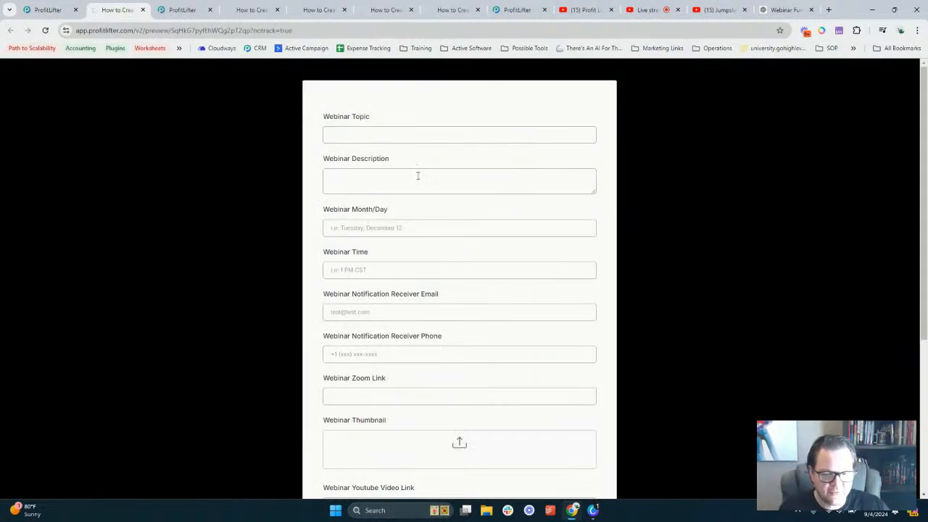
pyautogui.scroll(-2, 358, 333)
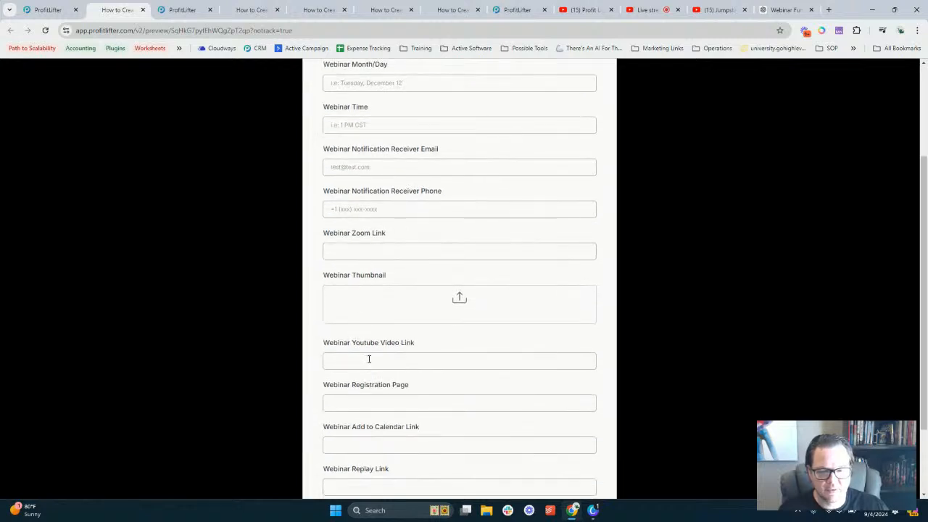
pyautogui.tripleClick(339, 232)
pyautogui.click(337, 236)
pyautogui.moveTo(337, 237); pyautogui.dragTo(391, 234)
pyautogui.click(371, 241)
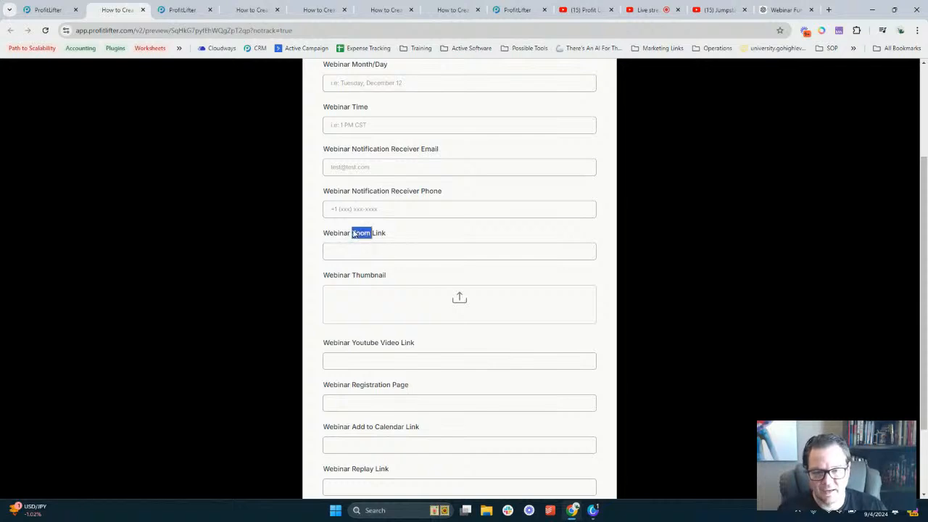
pyautogui.doubleClick(338, 234)
pyautogui.moveTo(369, 240); pyautogui.dragTo(363, 258)
# Paste the YouTube livestream URL into the Webinar Zoom Link field and dismiss the Register Now popup
pyautogui.click(359, 252)
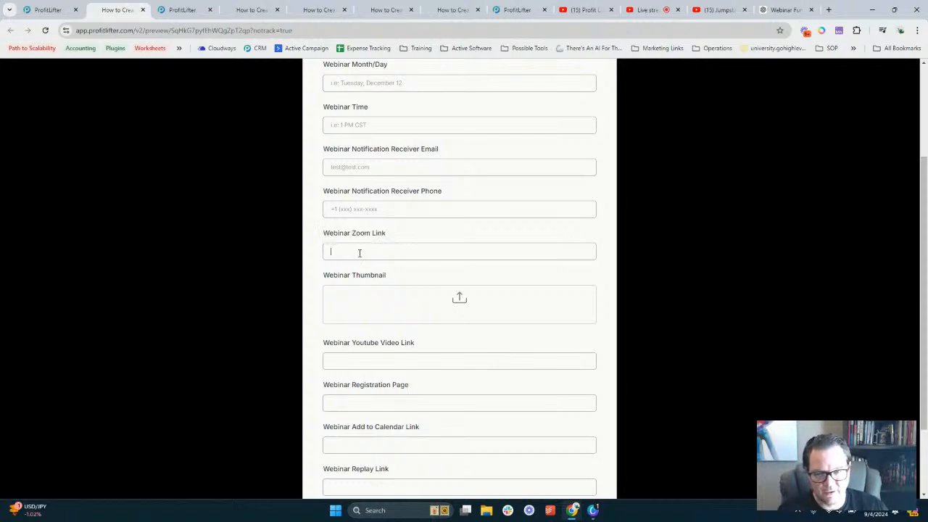
pyautogui.write('https://youtube.com/live/3BekL0SfIk?feature=share')
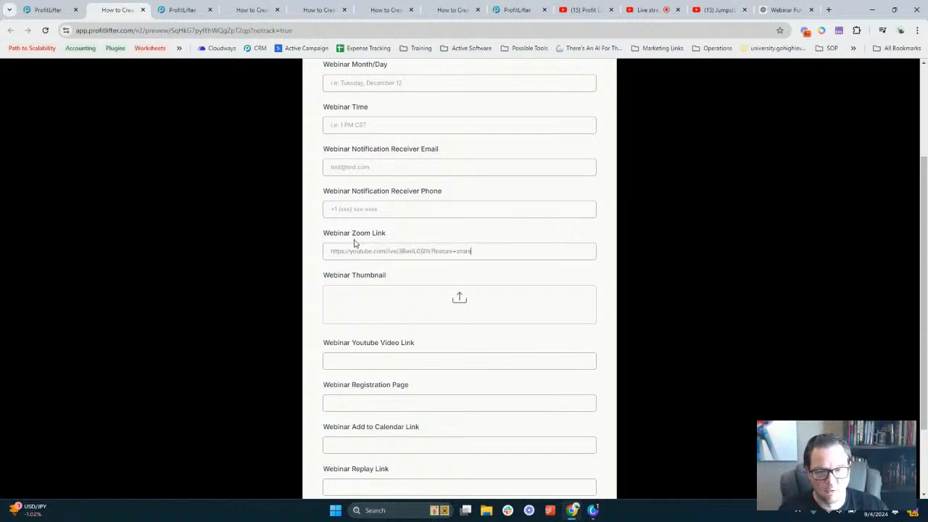
pyautogui.moveTo(328, 234); pyautogui.dragTo(378, 241)
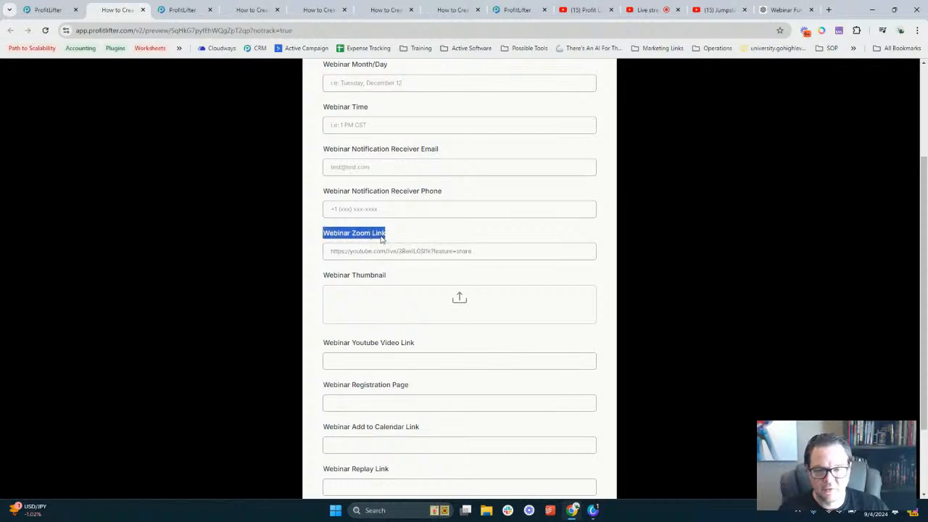
pyautogui.click(379, 241)
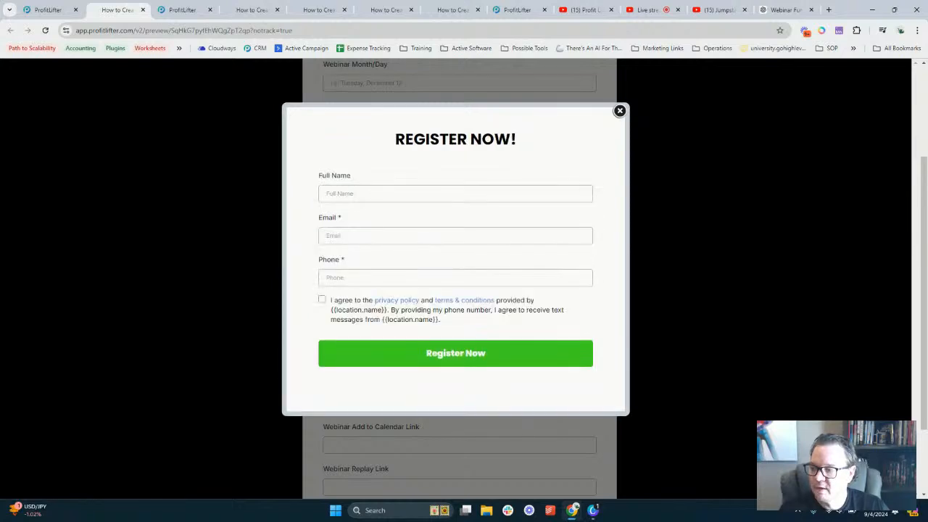
pyautogui.click(619, 111)
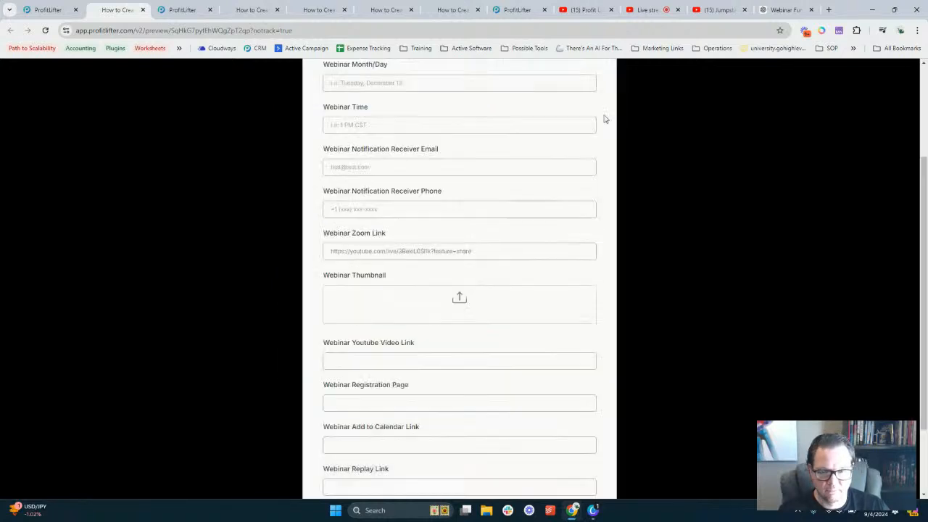
pyautogui.scroll(-2, 377, 239)
# Return to the Webinar Watch page builder with its Video element's Custom Embed livestream URL
pyautogui.scroll(4, 375, 234)
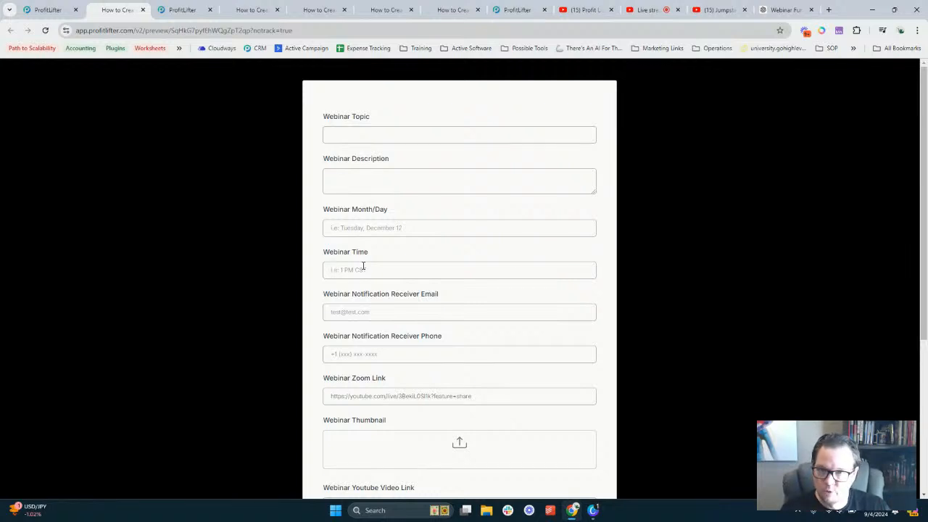
pyautogui.click(182, 10)
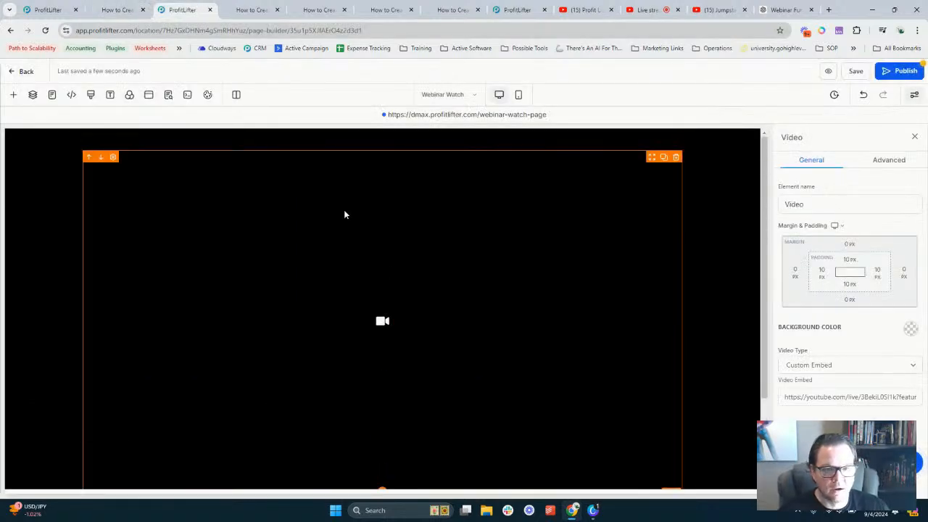
# Go through the preview tabs to the 'How to Create a Webinar in a SNAP' registration page and review it
pyautogui.click(253, 11)
pyautogui.click(319, 9)
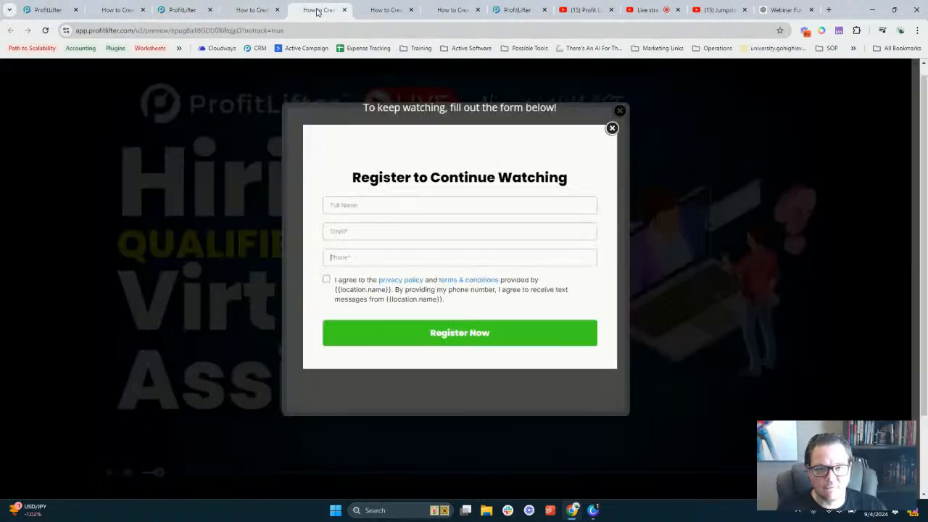
pyautogui.click(398, 8)
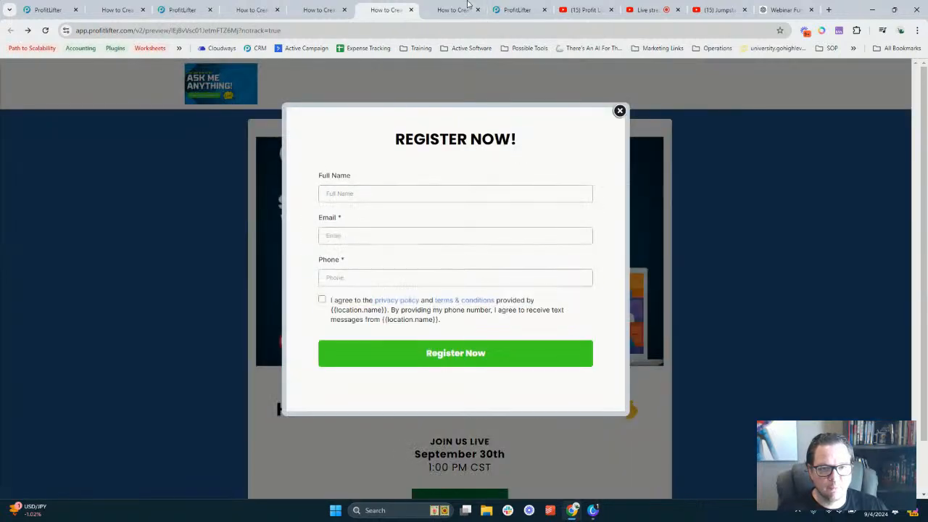
pyautogui.click(465, 6)
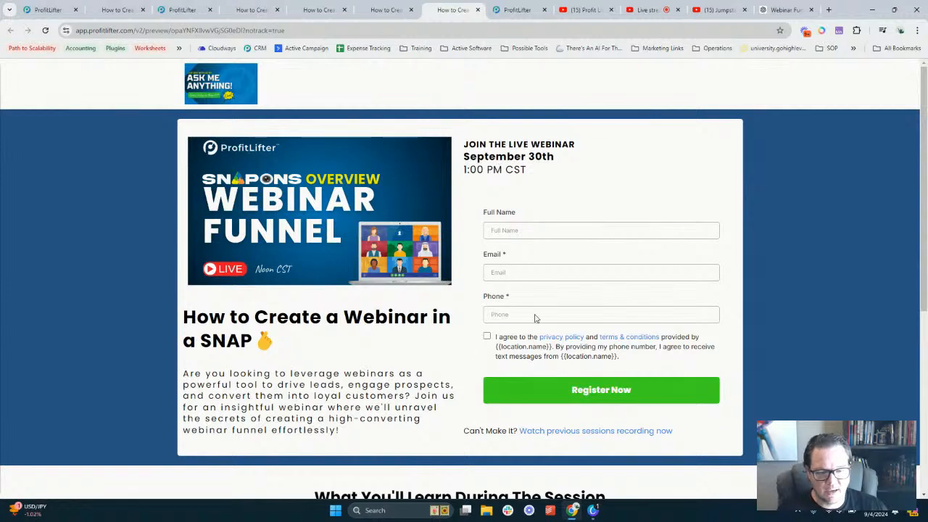
pyautogui.scroll(-4, 338, 358)
pyautogui.scroll(4, 358, 346)
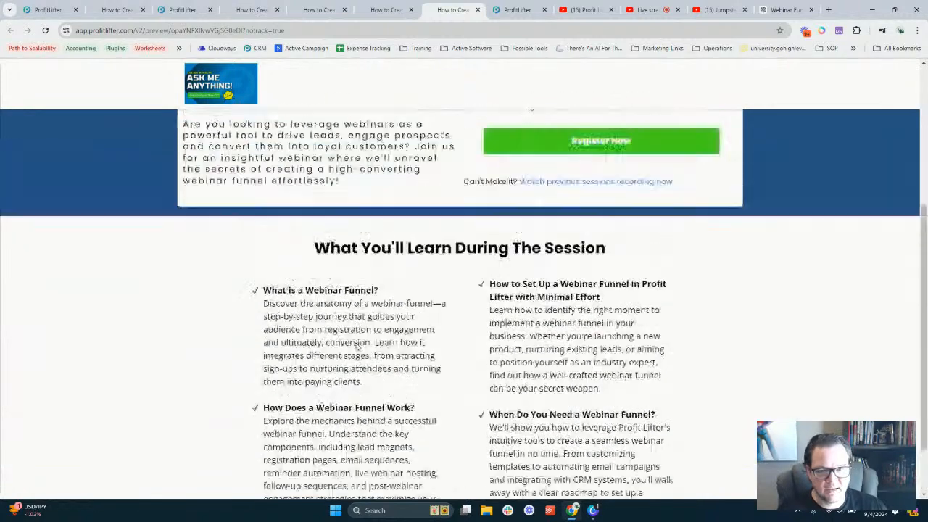
pyautogui.scroll(-4, 357, 344)
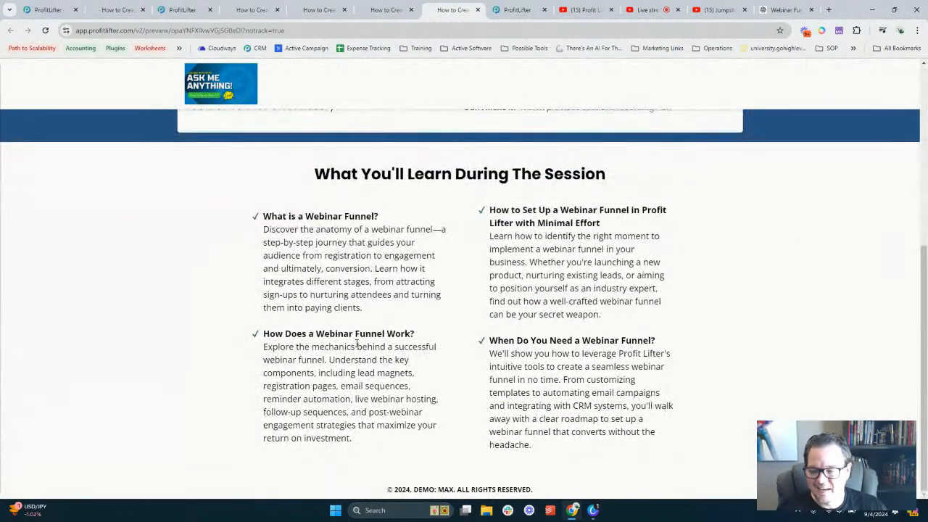
pyautogui.scroll(4, 356, 344)
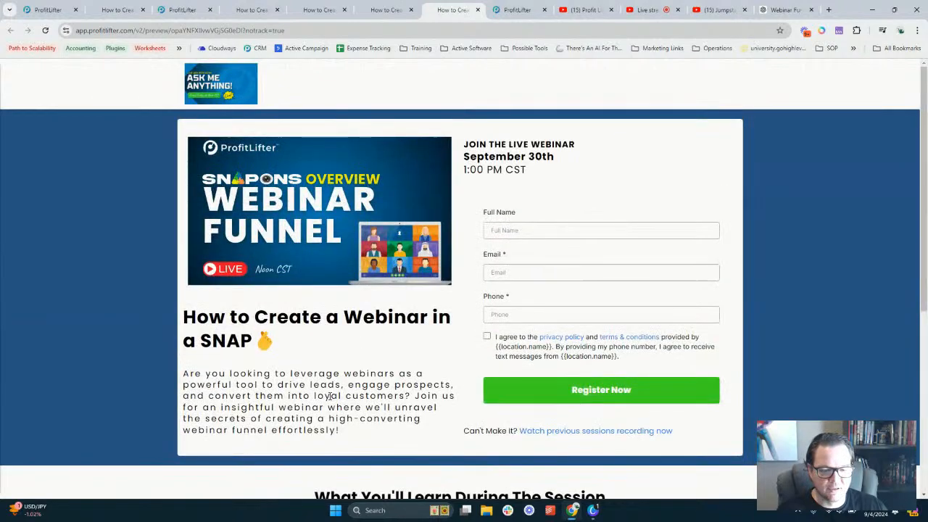